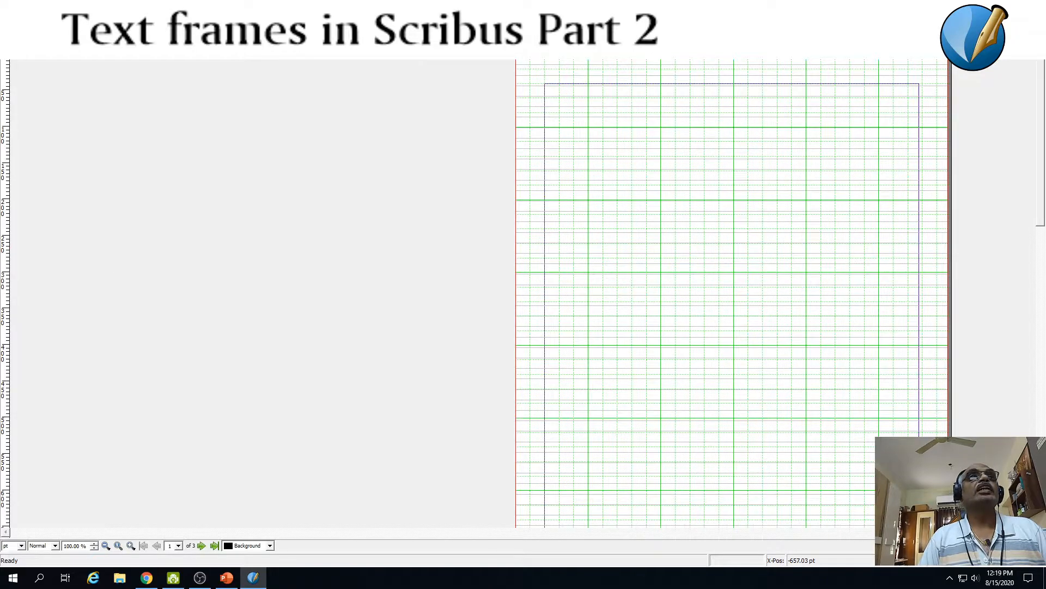
left_click(59, 18)
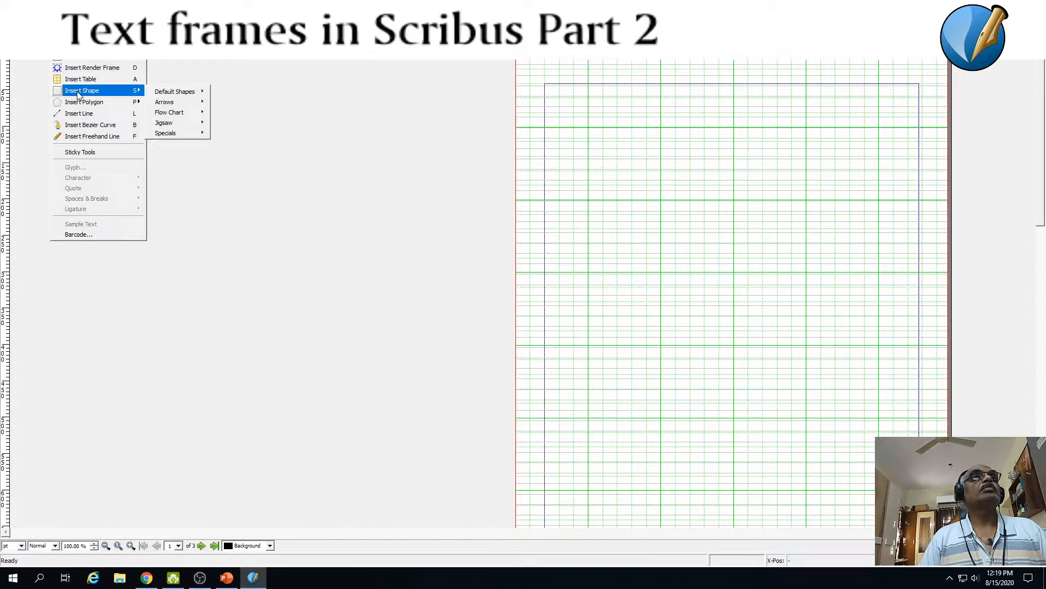
mouse_move(77, 109)
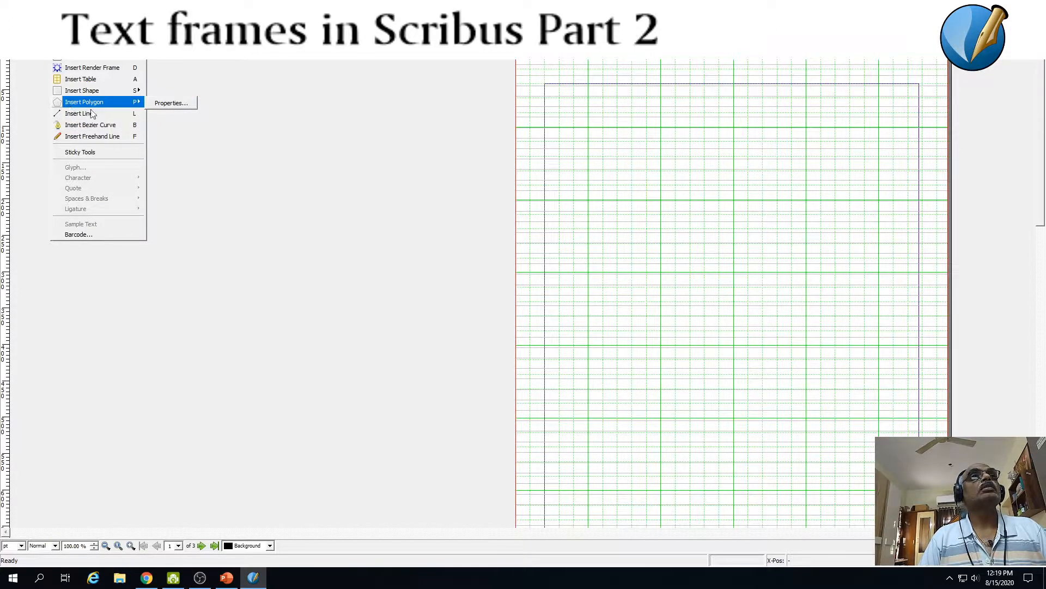
left_click(594, 151)
Draw a half-ellipse from the default shapes inside the page 1 margins, with its curved end pointing left
left_click(58, 18)
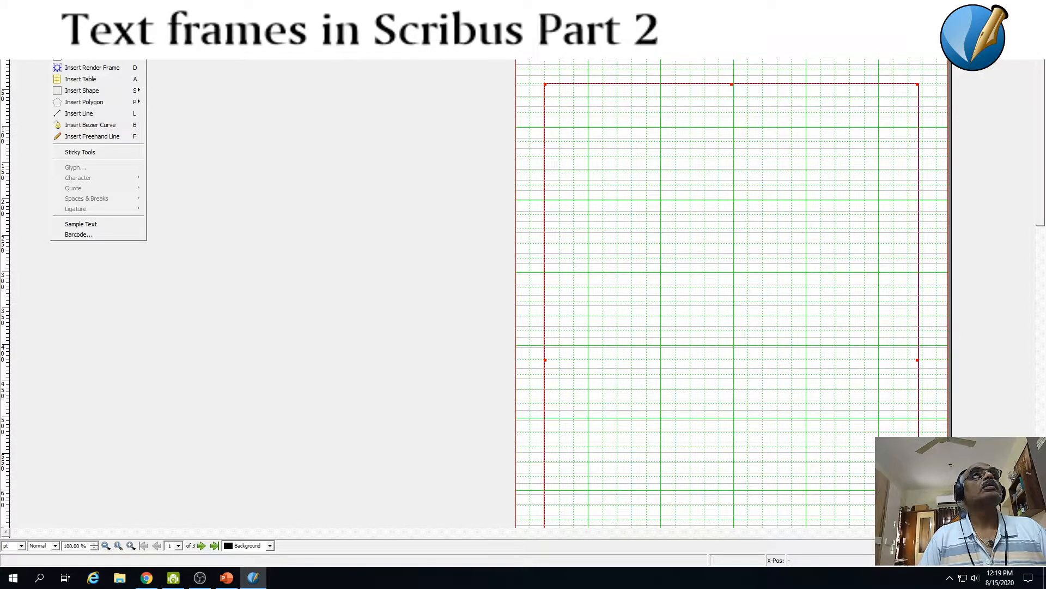
mouse_move(81, 91)
mouse_move(201, 92)
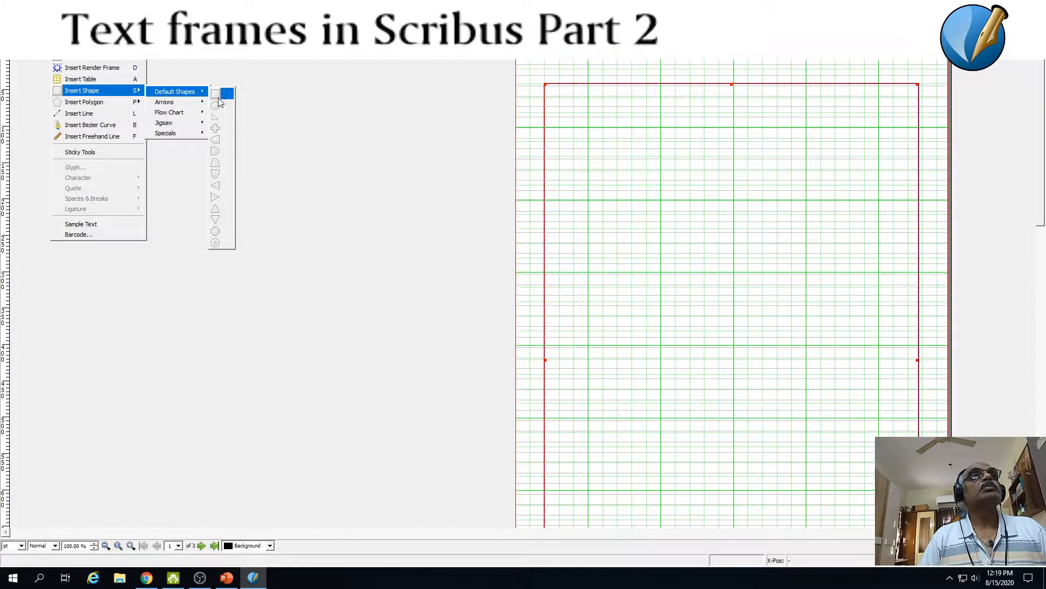
left_click(216, 150)
left_click_drag(637, 217, 838, 358)
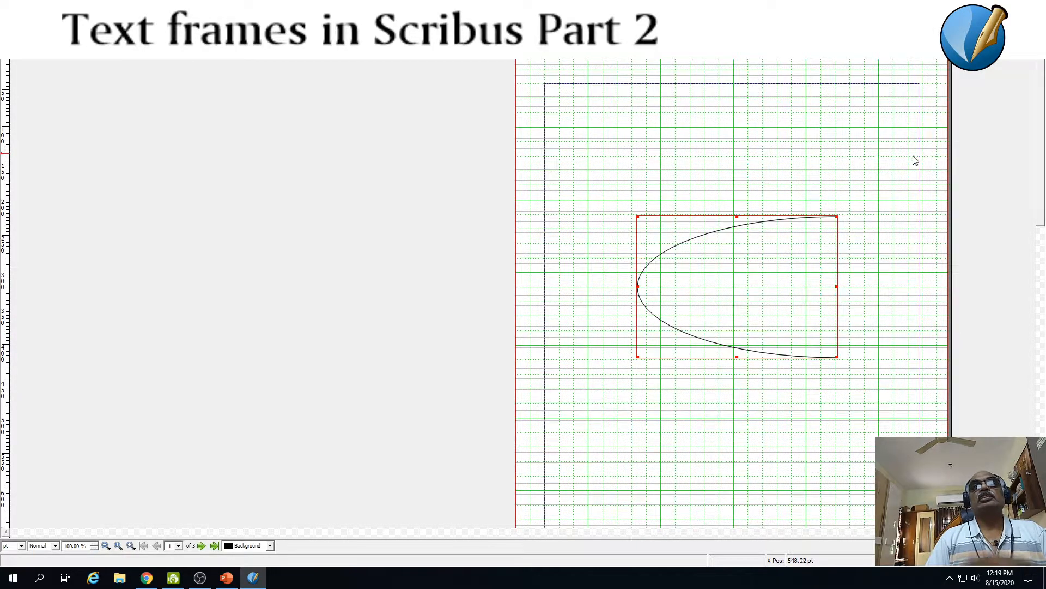
Try to edit the contents of the half-ellipse shape, and leave its node editing mode
left_click(907, 156)
left_click(745, 311)
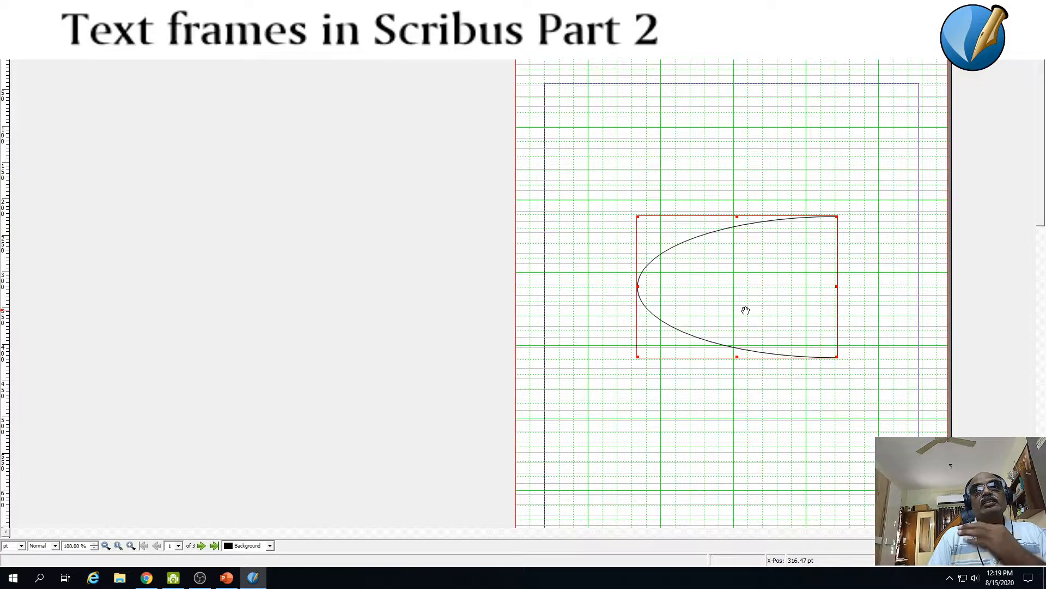
double_click(718, 278)
key("Escape")
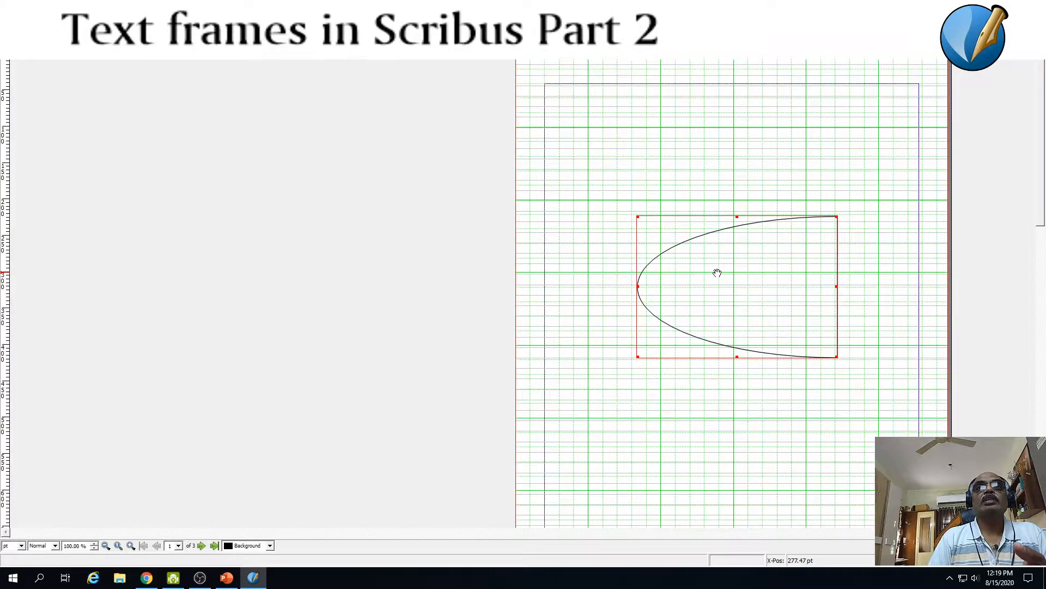
double_click(755, 268)
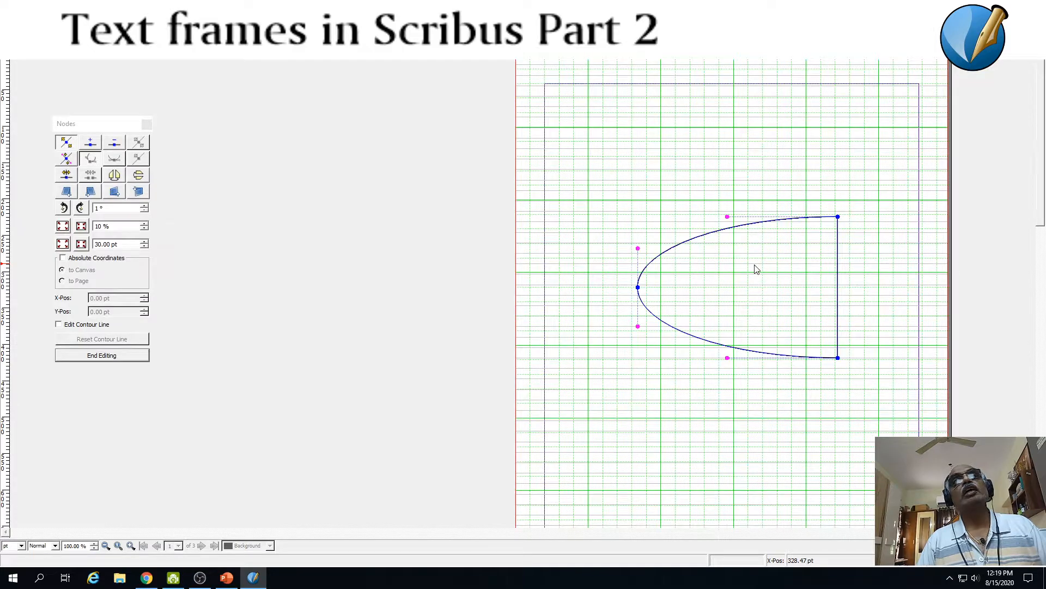
left_click(146, 124)
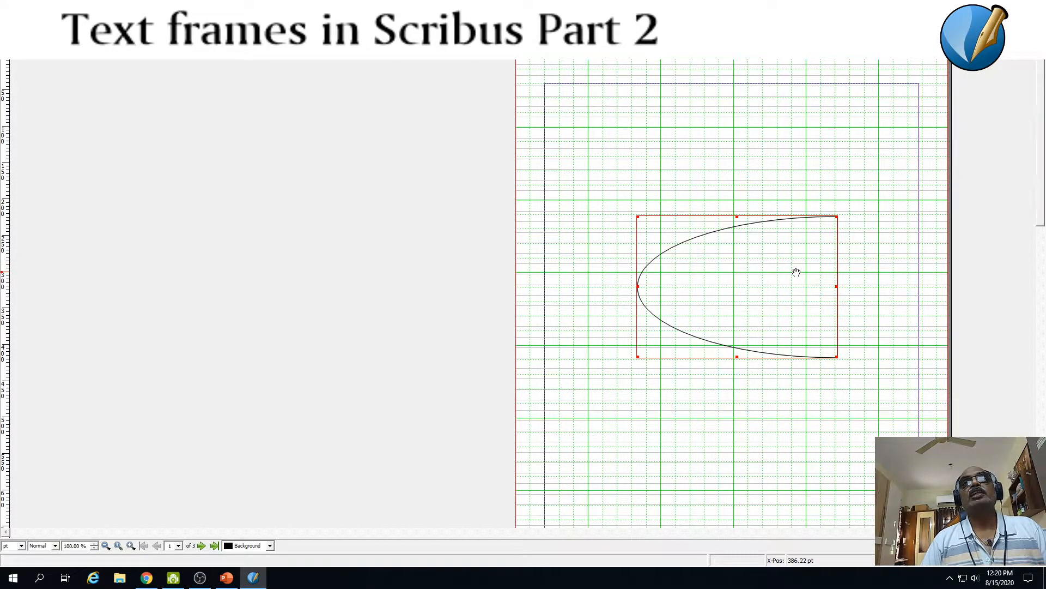
left_click(802, 188)
Convert the half-ellipse shape on page 1 to a text frame
left_click(747, 287)
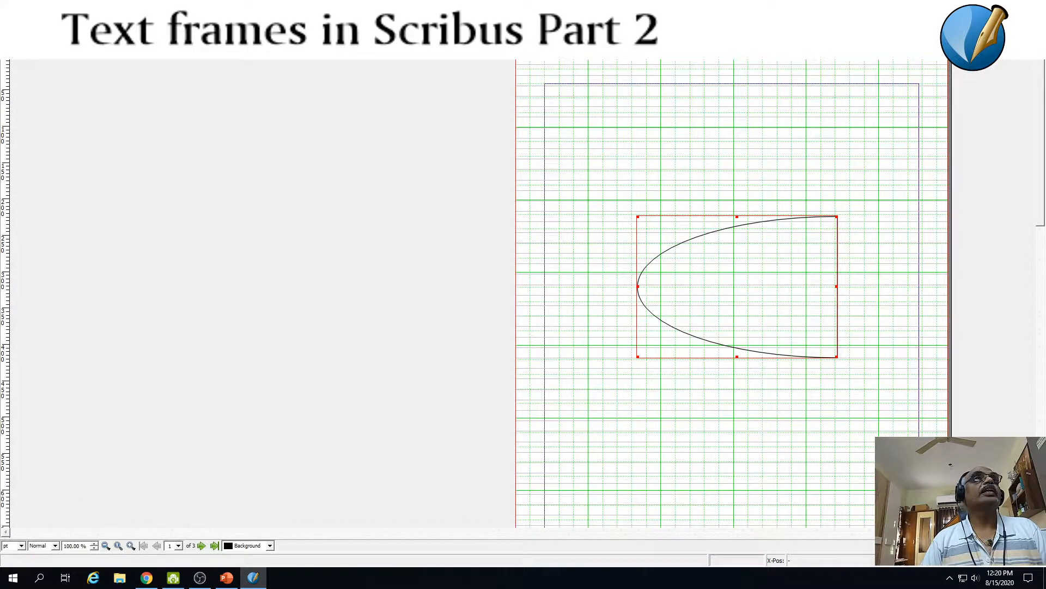
left_click(40, 17)
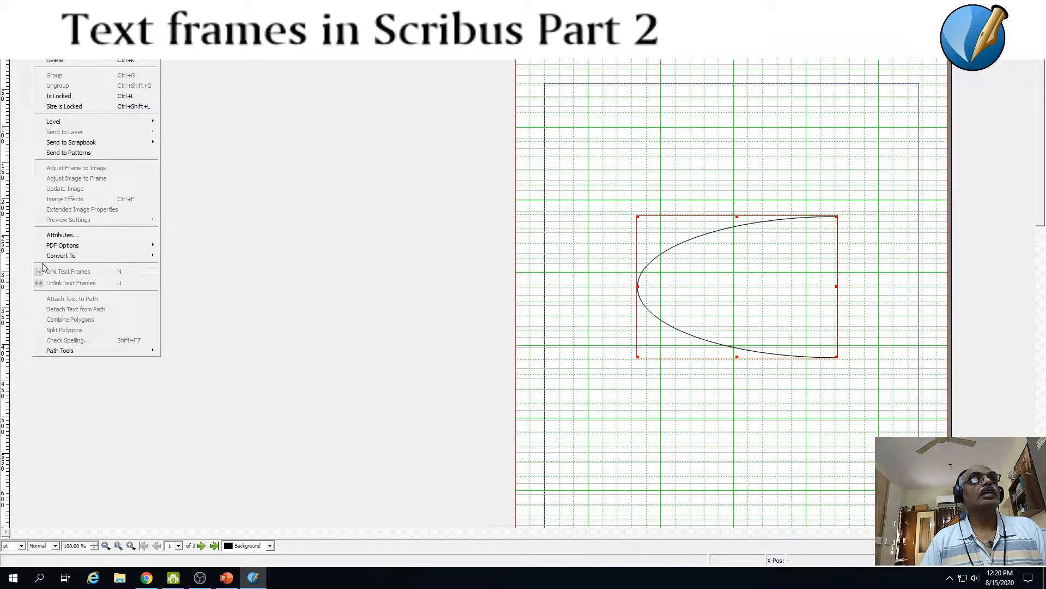
mouse_move(49, 261)
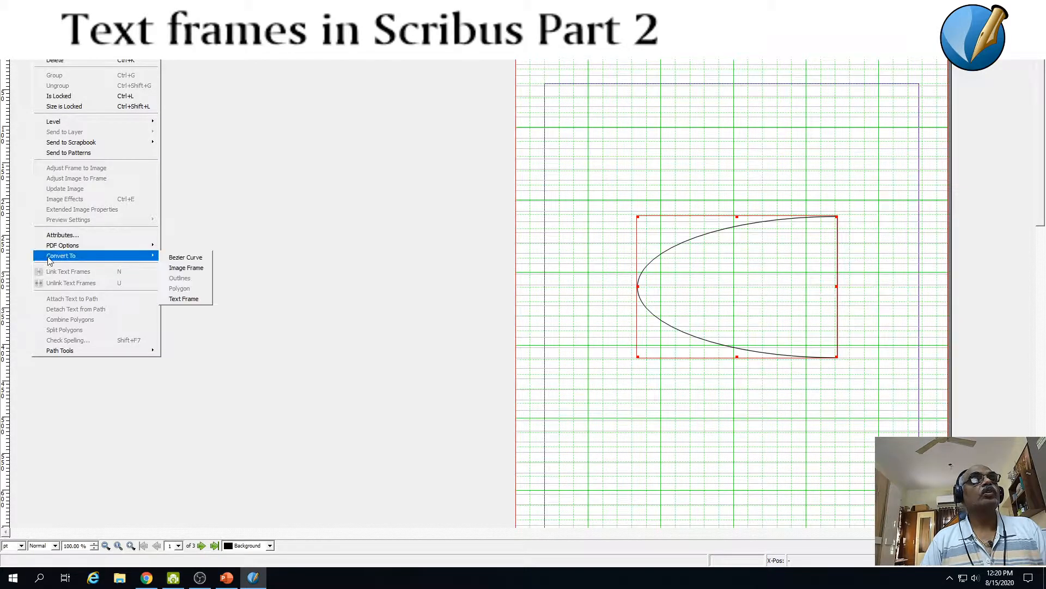
left_click(184, 298)
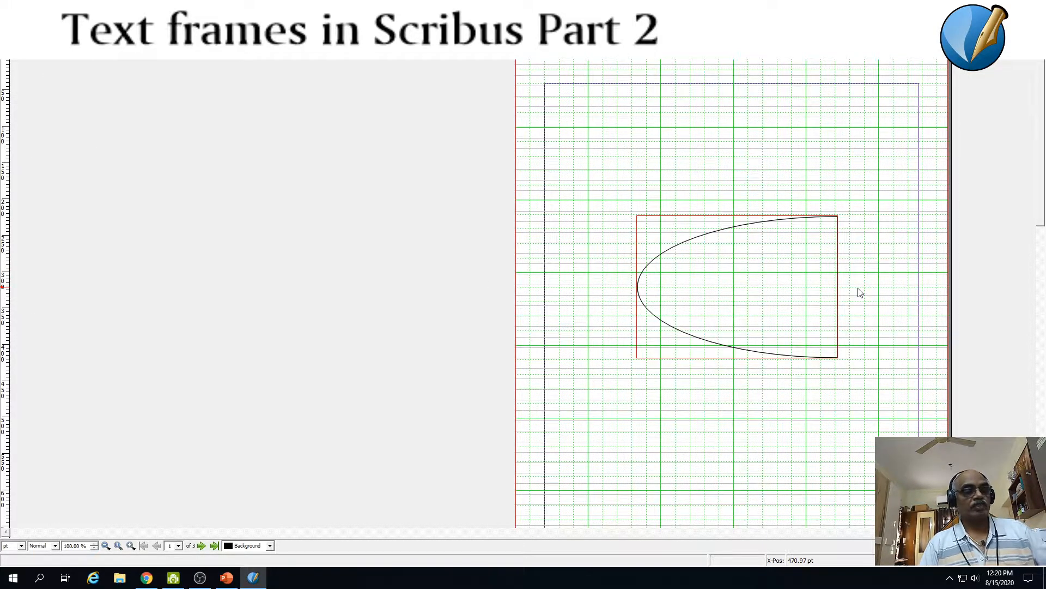
Enter the sentence "This is a test document." in the half-ellipse text frame
type("Thi")
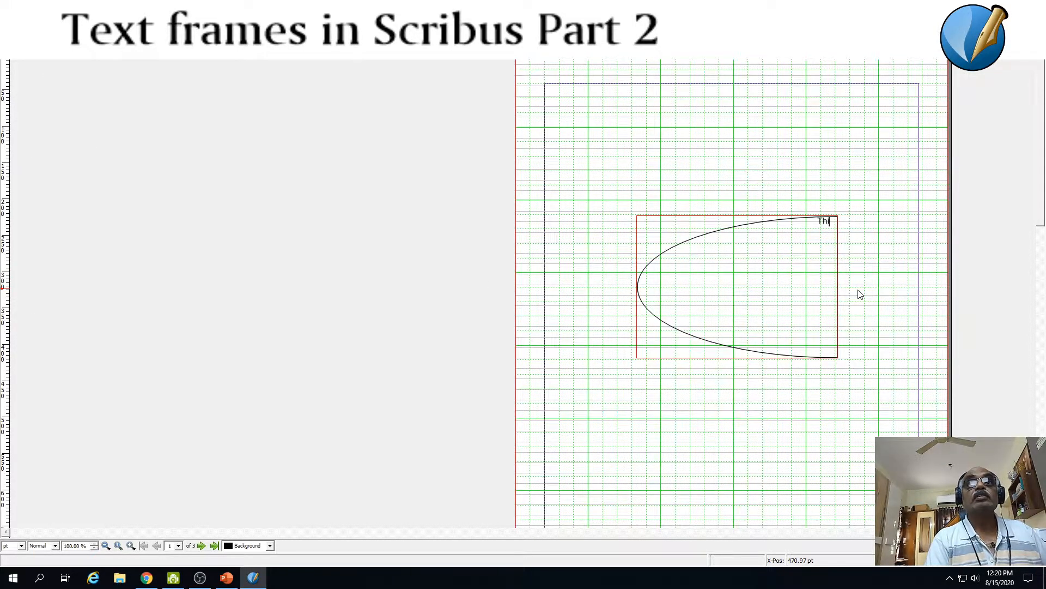
type("s is a test ")
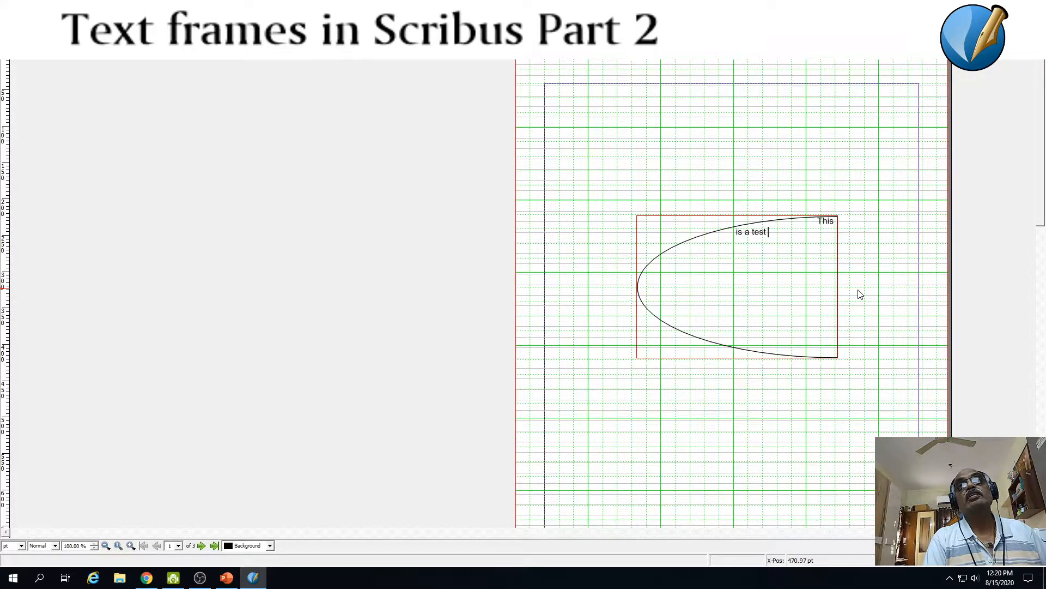
type("document")
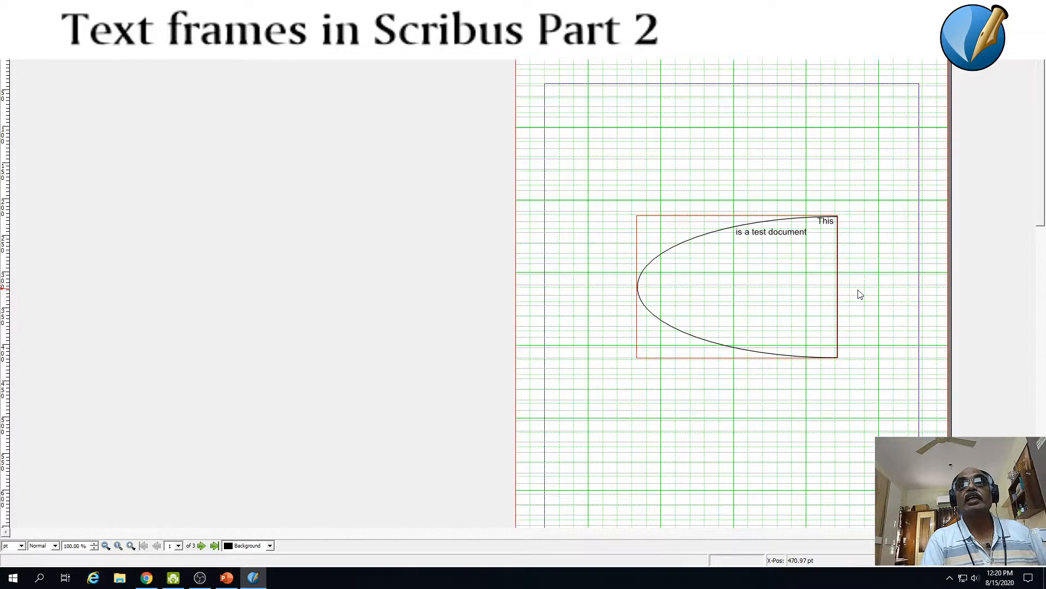
type(".")
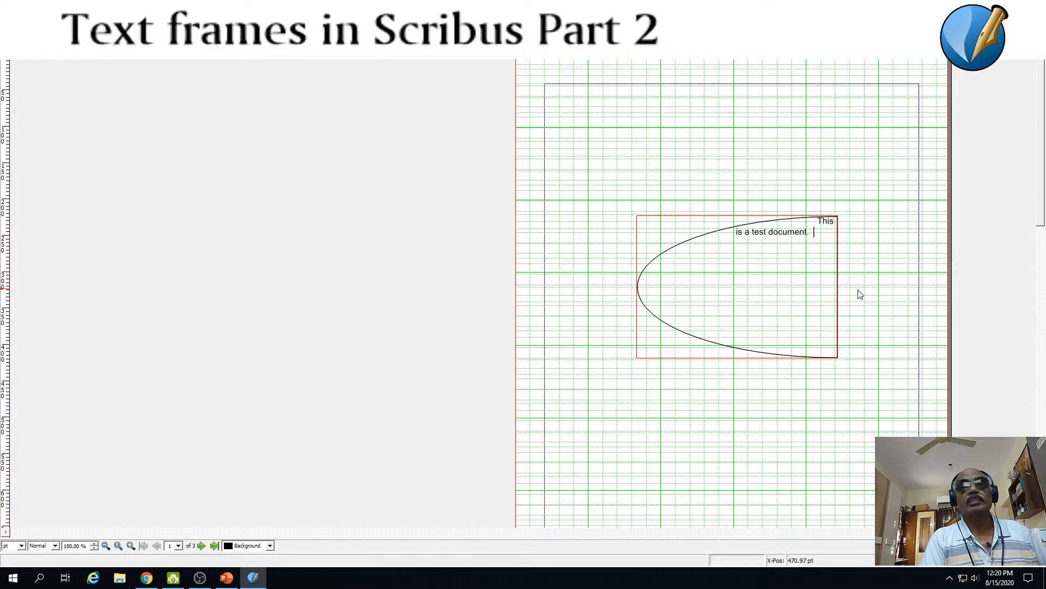
Continue the frame's text with "what ever i type falls within the shape which we have managed to convert into a text box."
type("  wh")
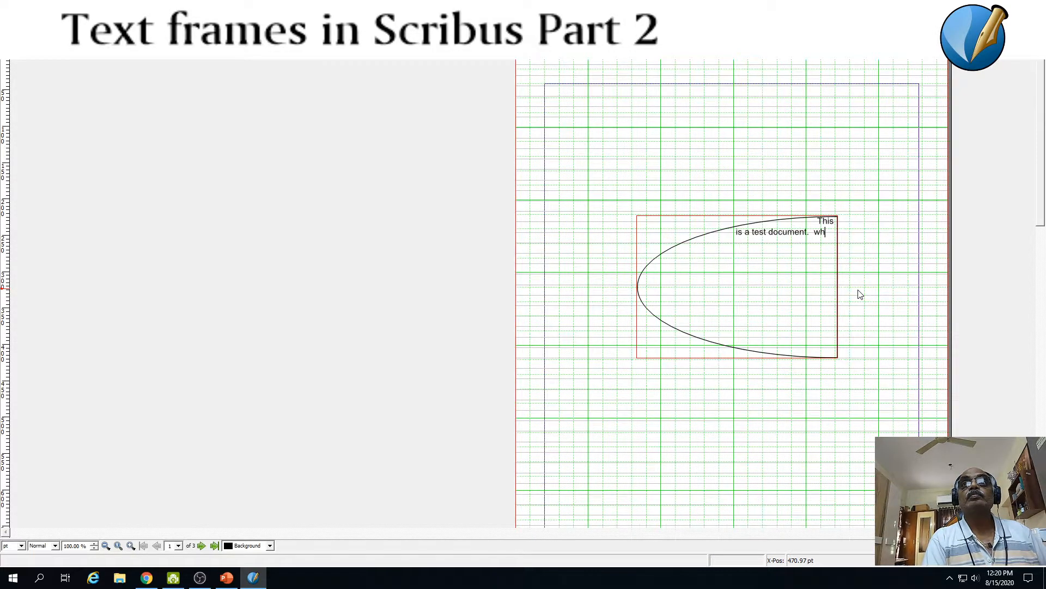
type("at ever i type falls wit")
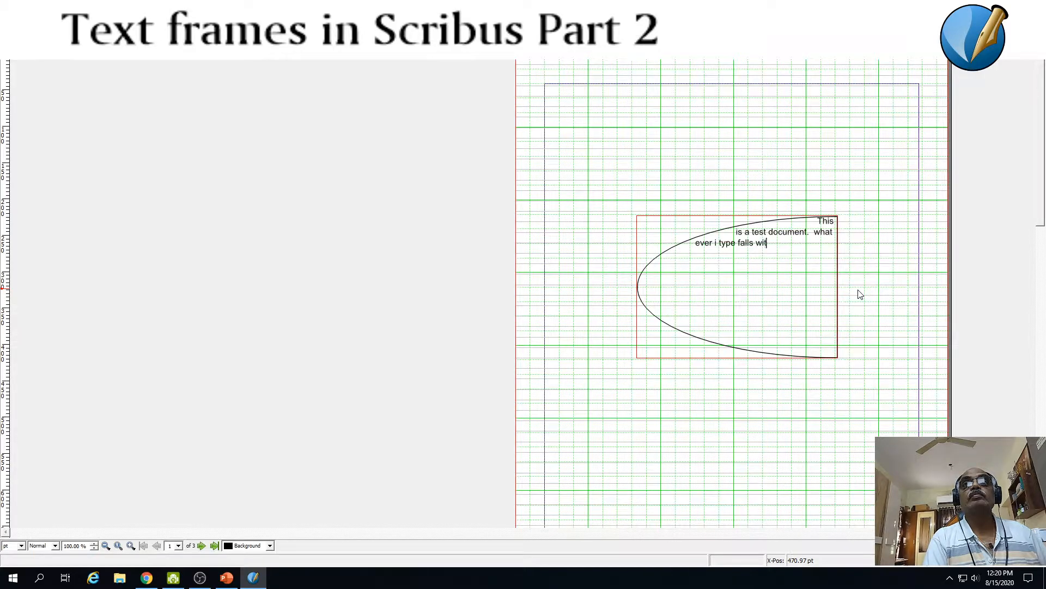
type("hin the sh")
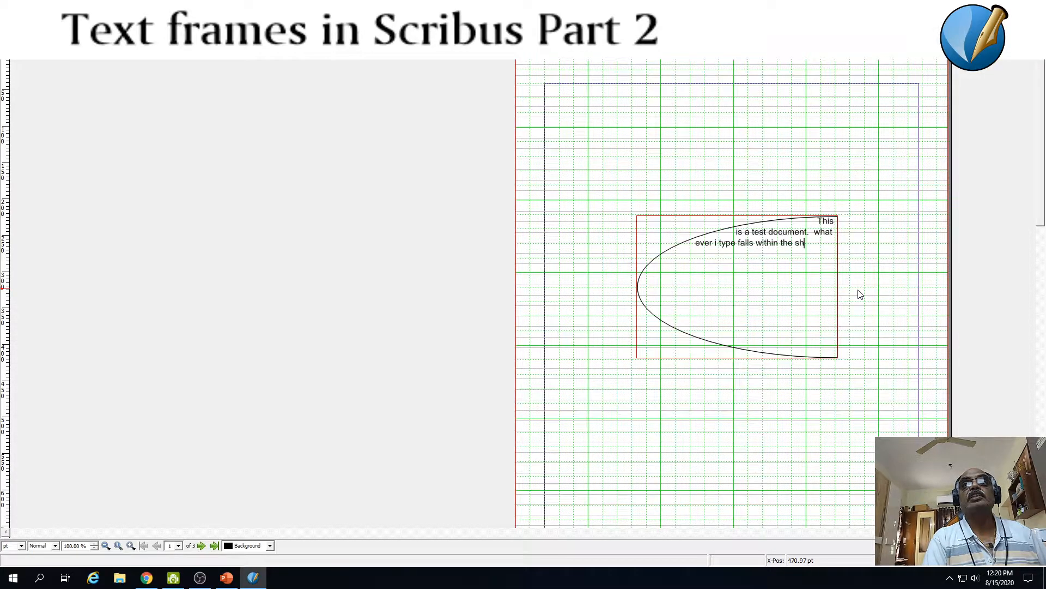
type("ape whcih")
key("BackSpace")
key("BackSpace")
key("BackSpace")
type("ich we")
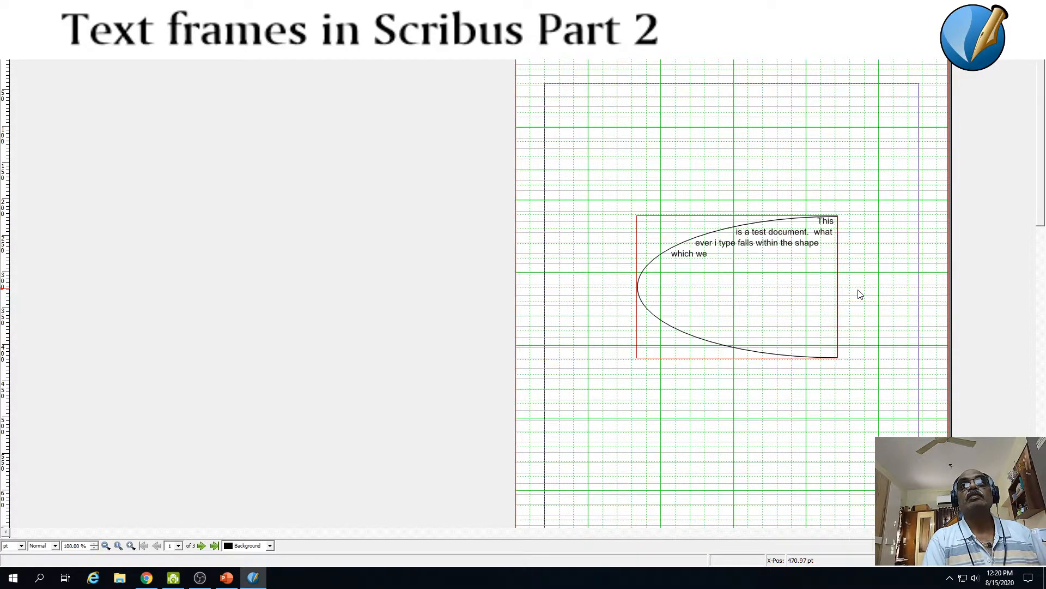
type(" have managved")
key("BackSpace")
key("BackSpace")
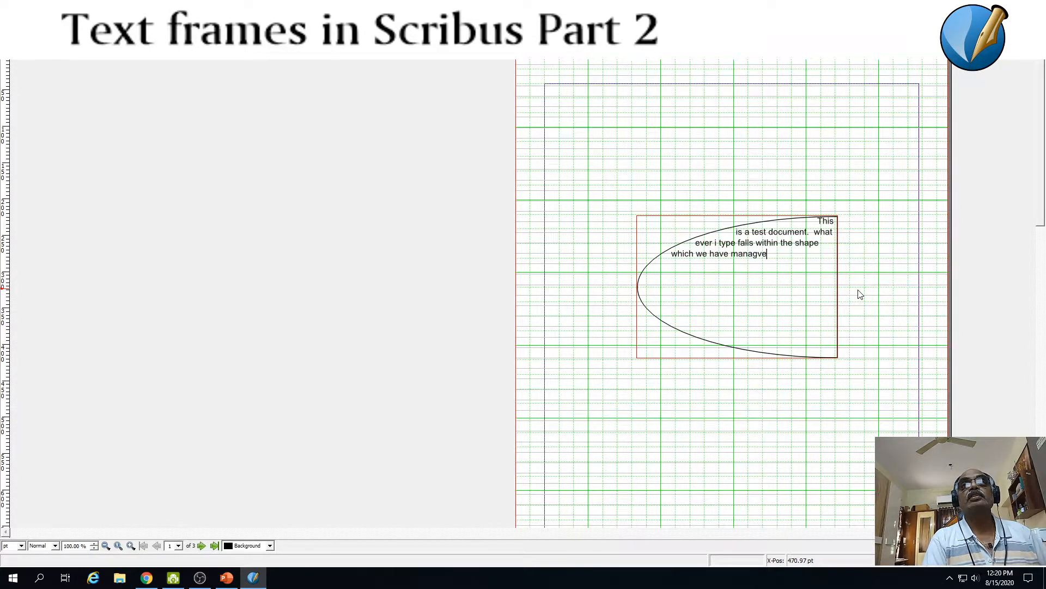
type("d to convert into a ")
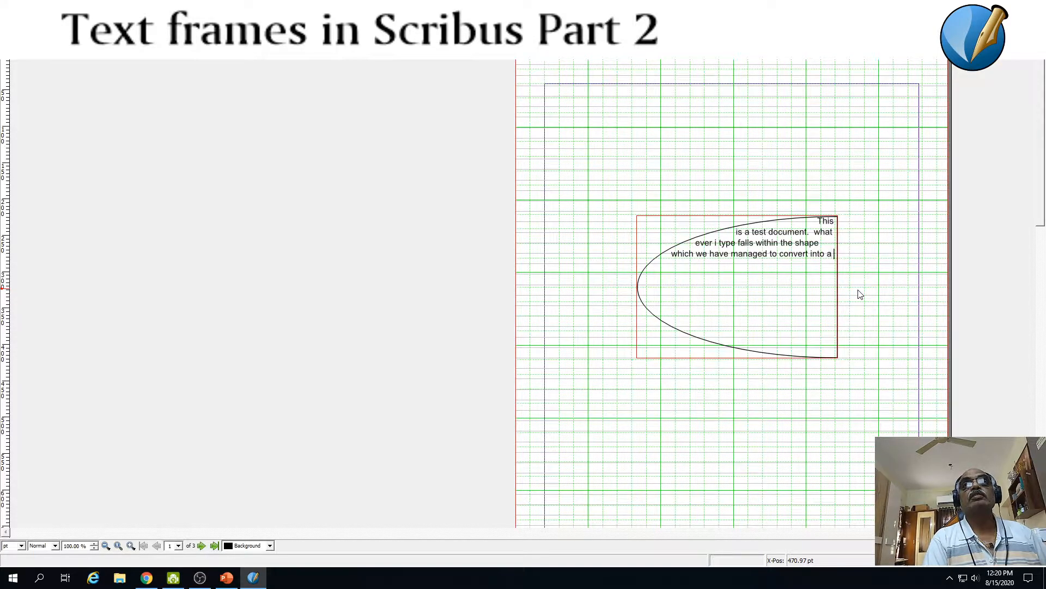
type("text box.")
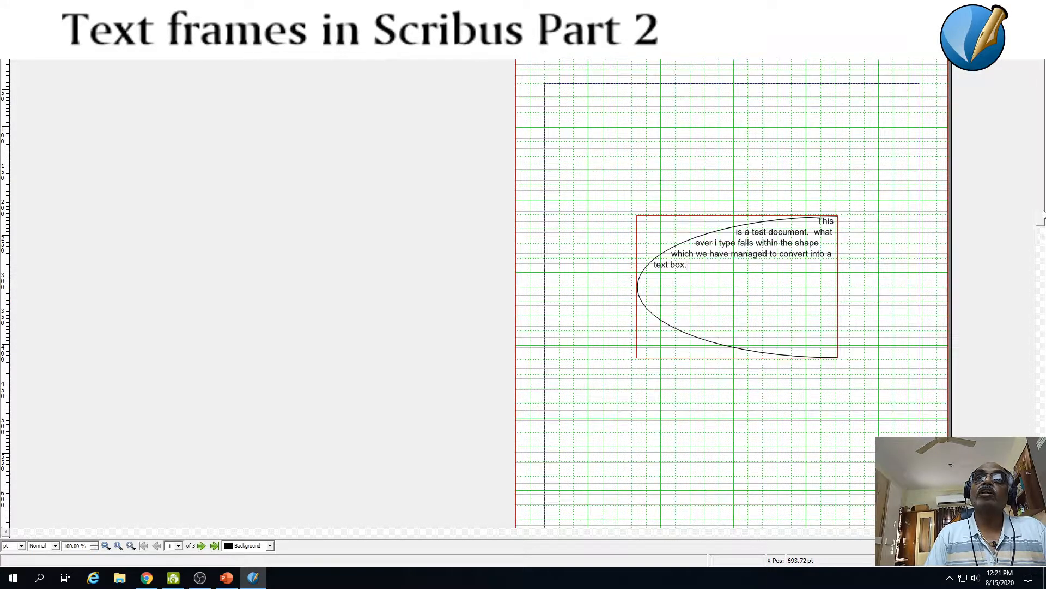
Draw a wide rectangular text frame between the side margins of page 2, and enter the letter A in it
left_click_drag(1043, 211, 1036, 457)
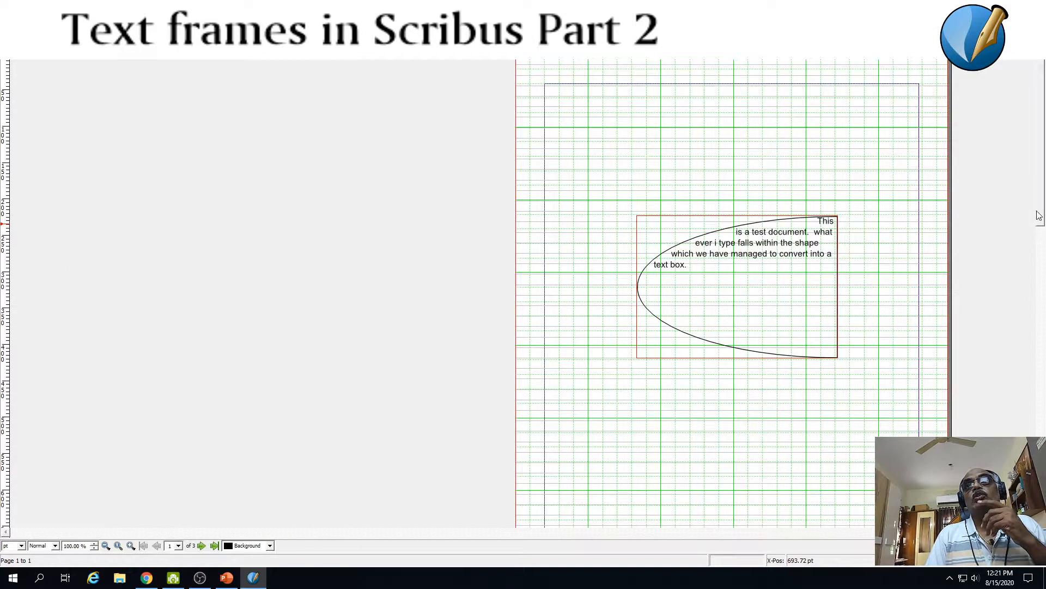
left_click_drag(1044, 209, 1039, 468)
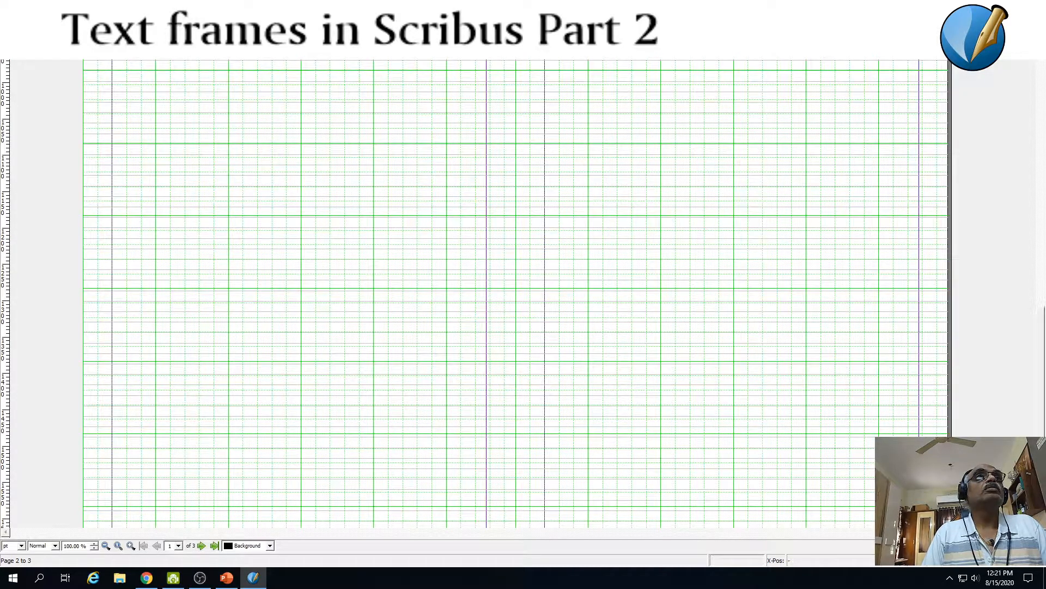
left_click(59, 18)
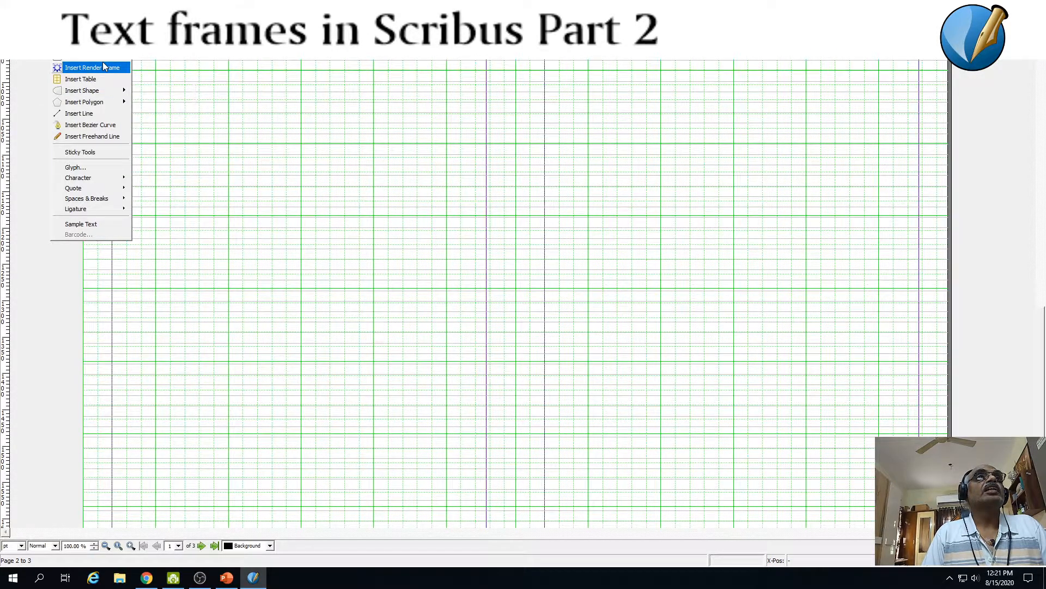
left_click(87, 56)
left_click_drag(136, 178, 463, 322)
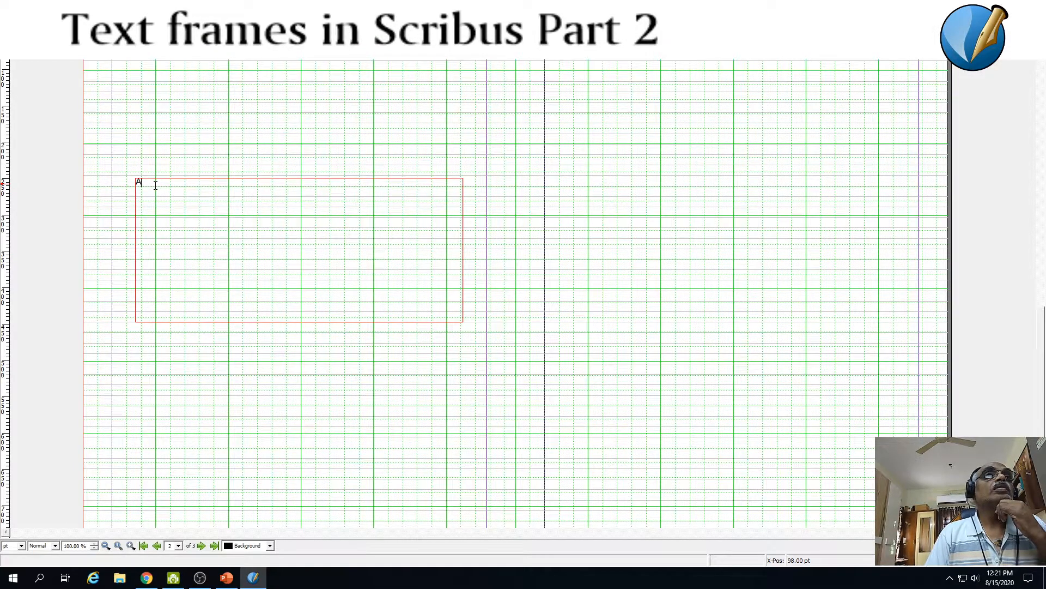
Open the page 2 frame's text in the Story Editor and set the letter A's font size to 200 pt
right_click(238, 243)
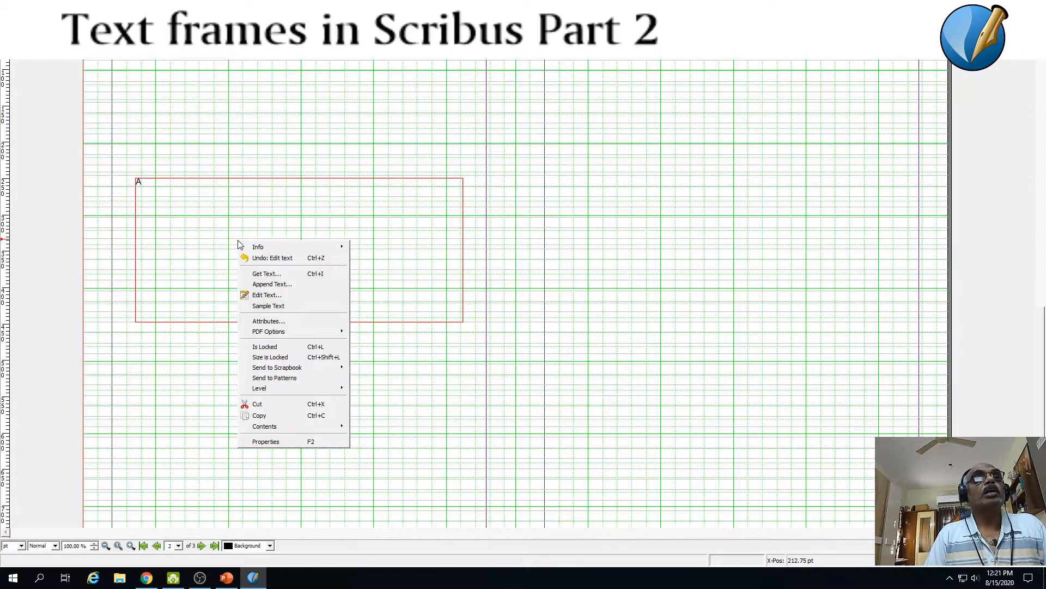
left_click(267, 295)
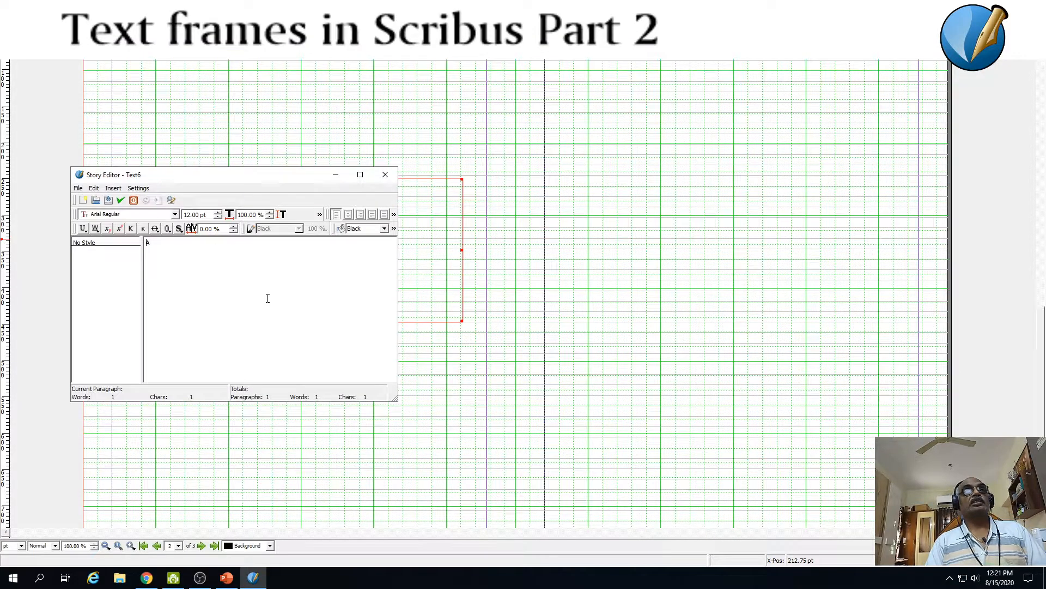
left_click_drag(160, 251, 145, 244)
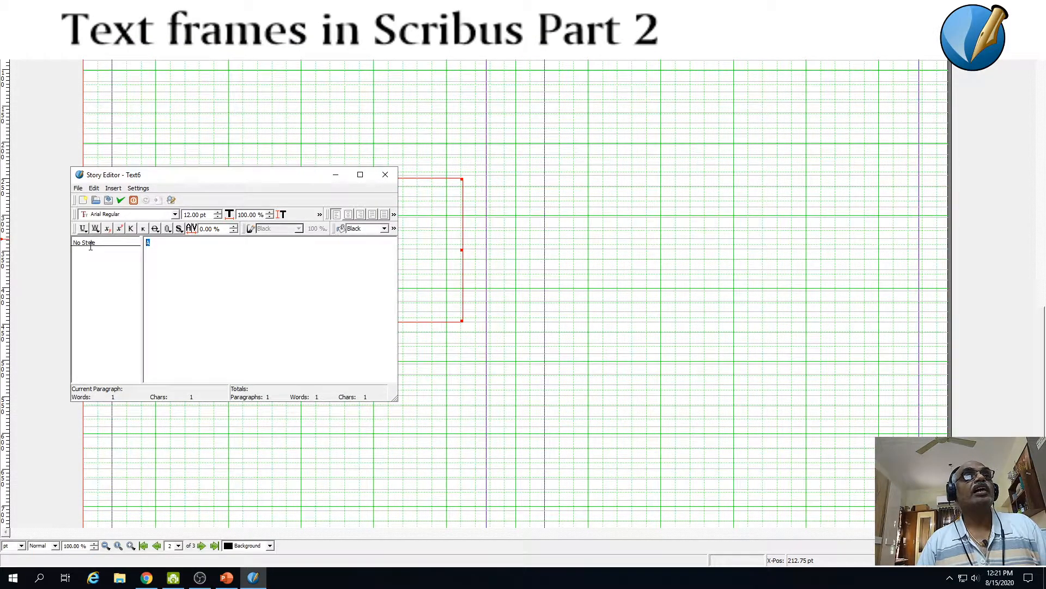
left_click(218, 212)
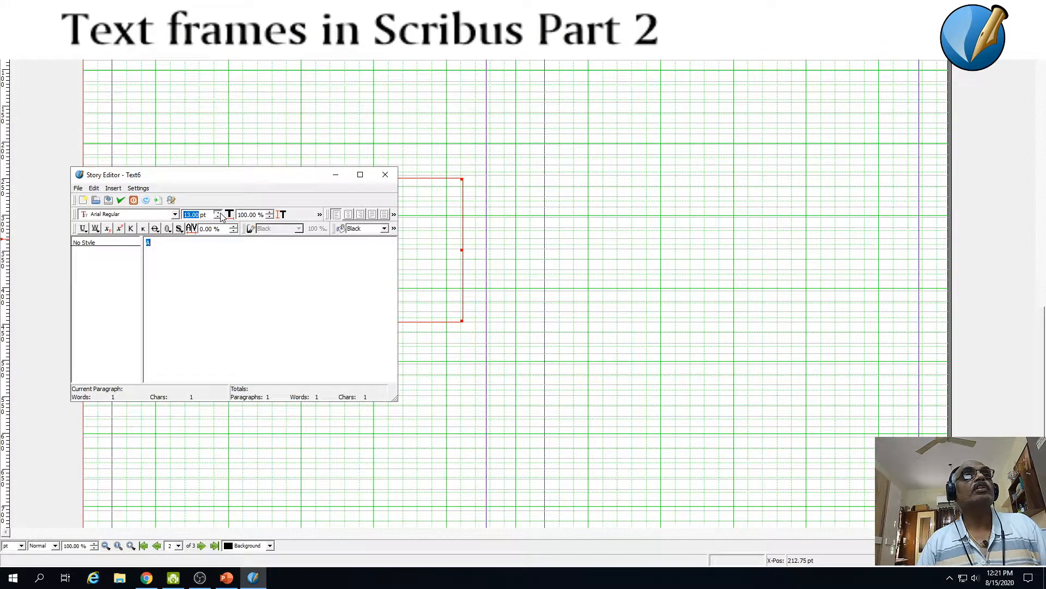
scroll(220, 217, "up", 6)
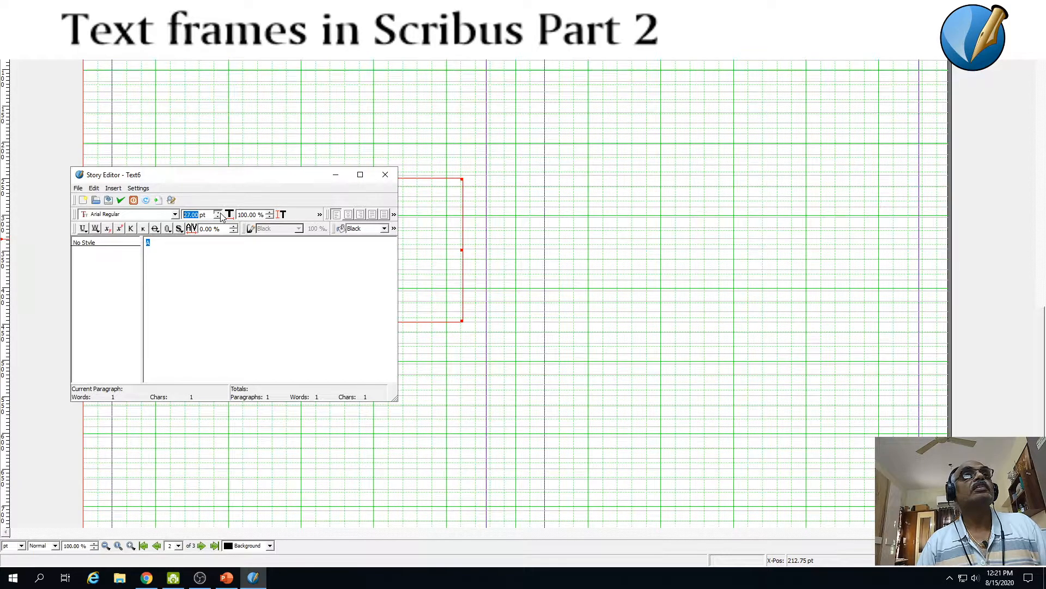
double_click(184, 214)
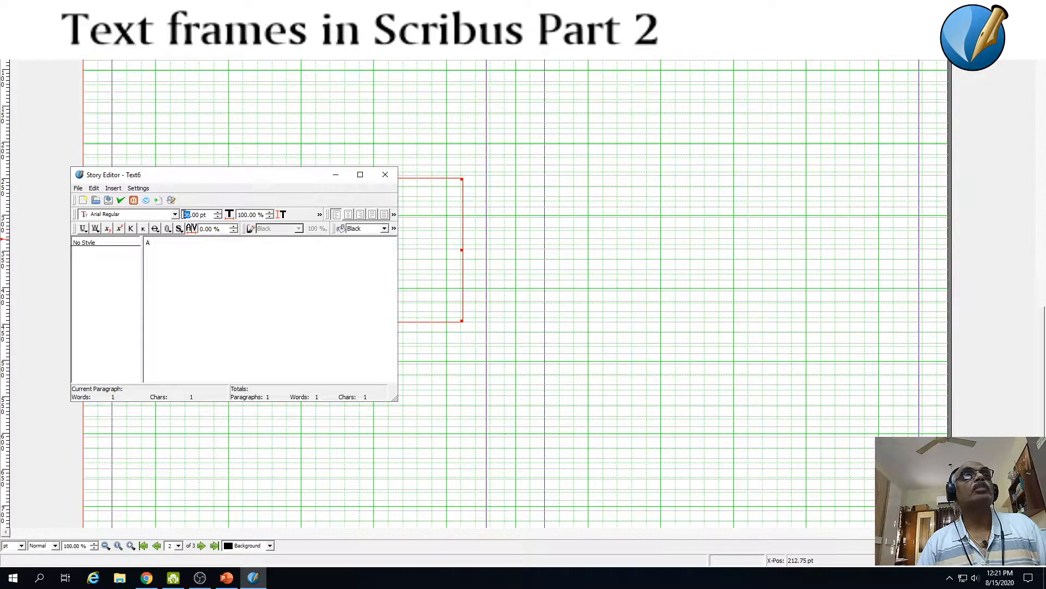
type("200")
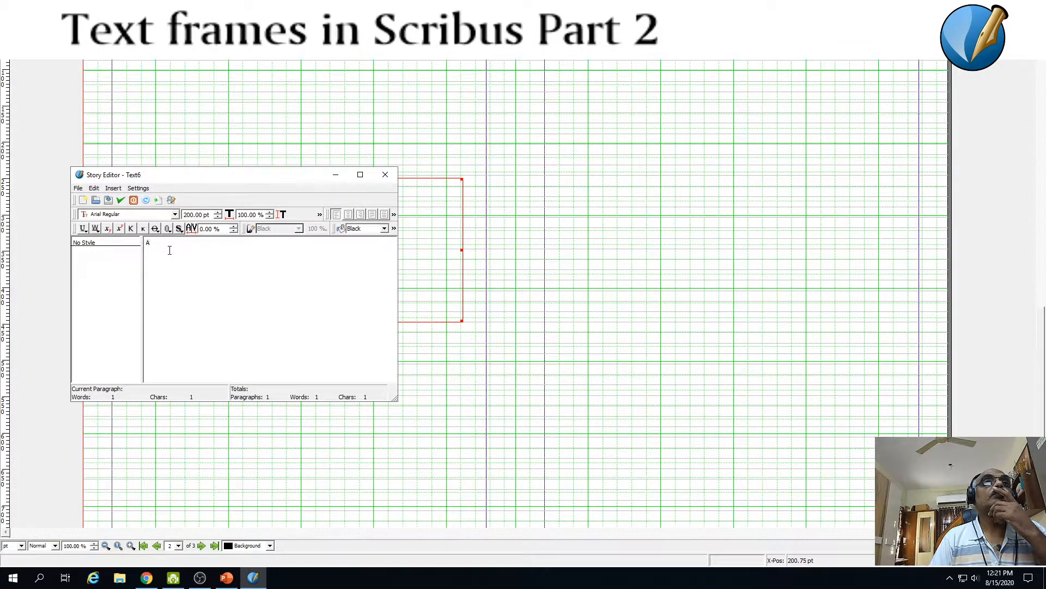
Centre the letter A in the Story Editor, try to set its font size to 200 pt, and update the text frame
key("ctrl+a")
left_click(349, 215)
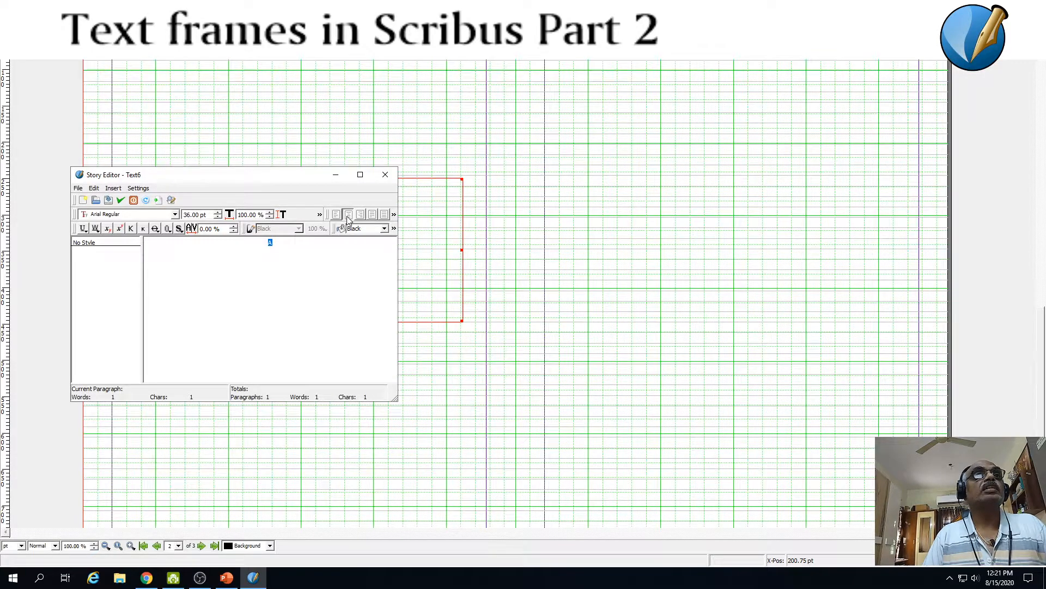
double_click(191, 215)
type("200")
key("Return")
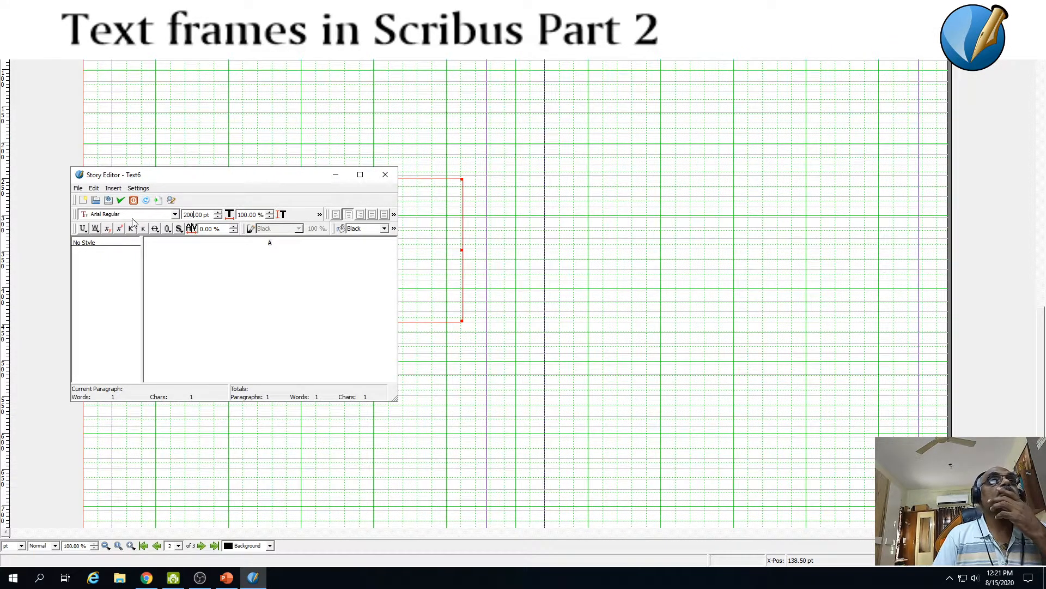
left_click(121, 200)
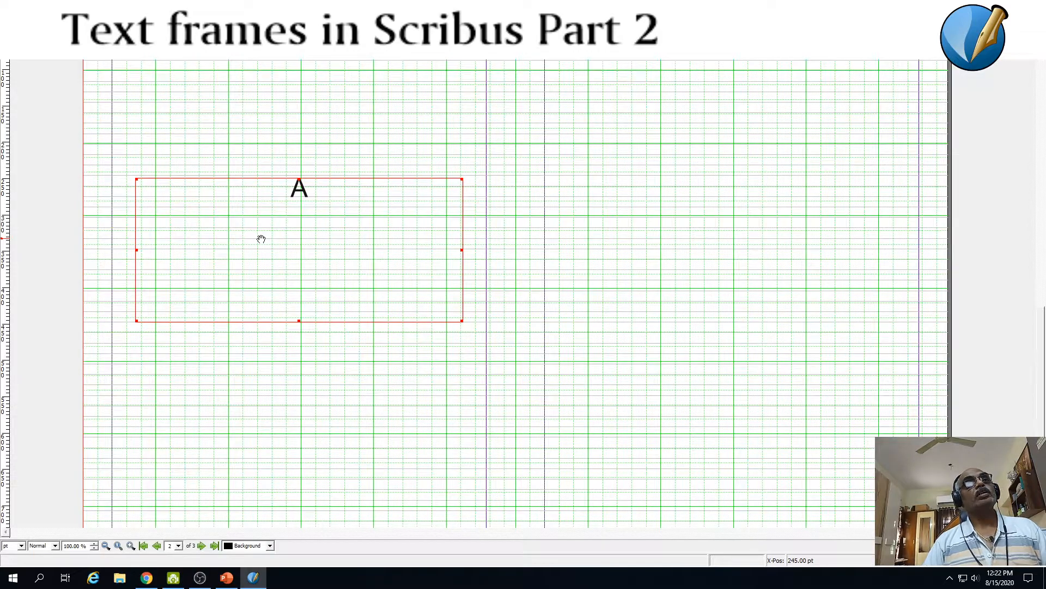
Set the font size of the page 2 frame's letter A to 212 pt in the frame's text properties
right_click(269, 265)
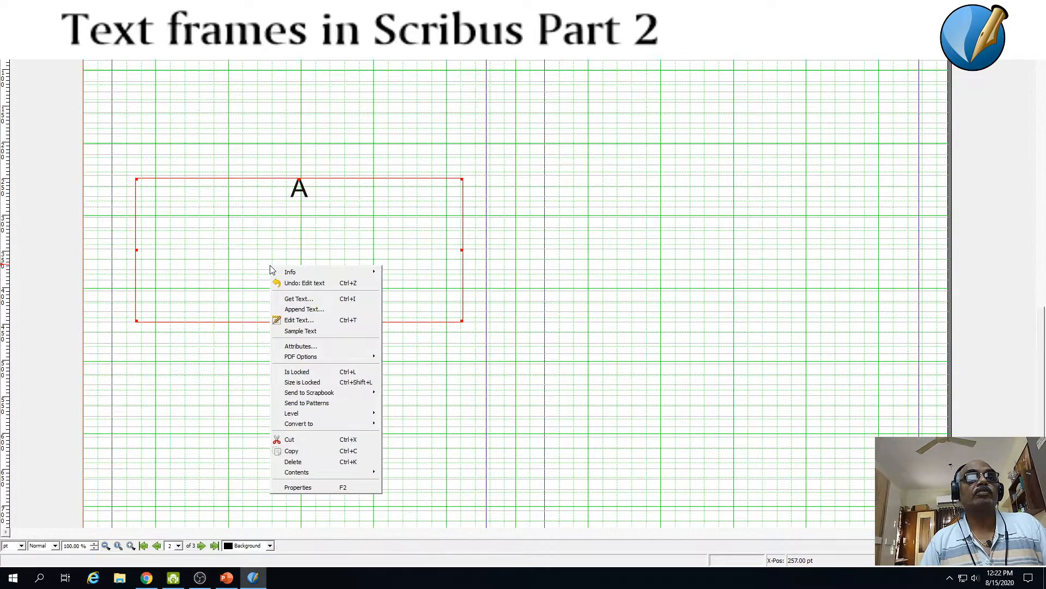
left_click(299, 488)
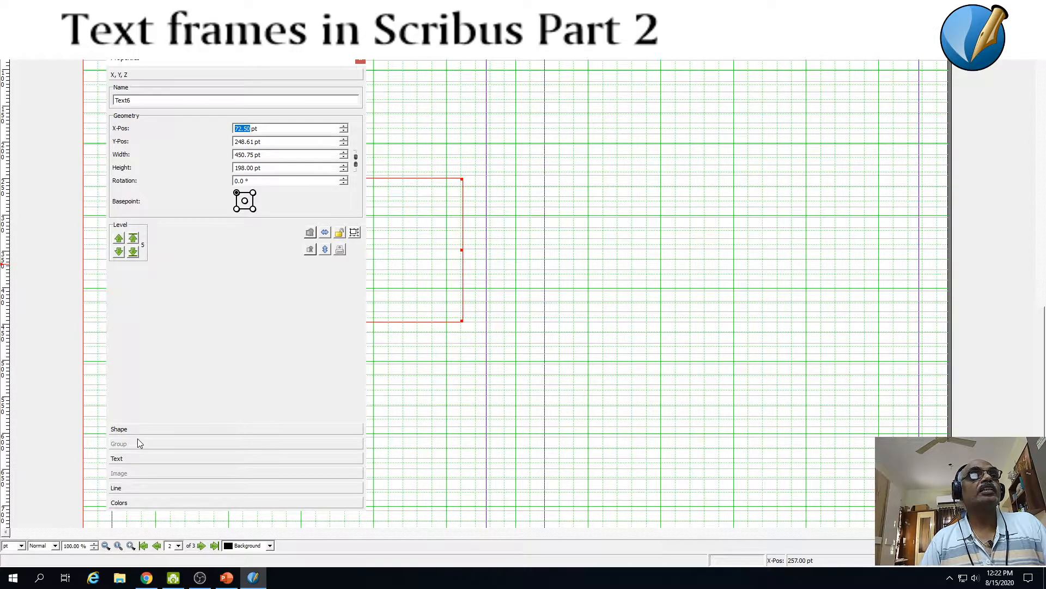
left_click(134, 458)
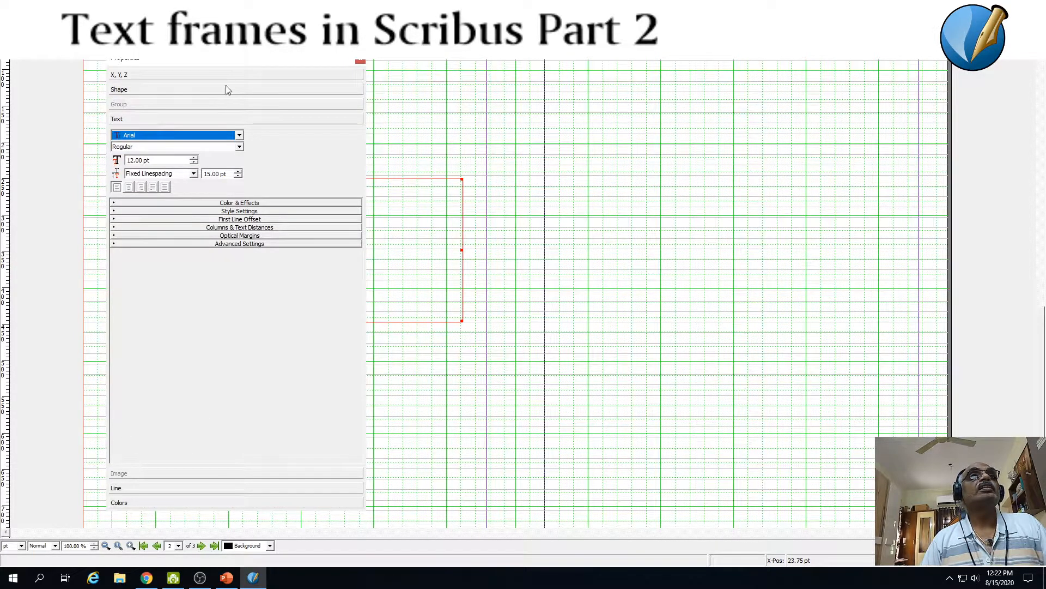
left_click_drag(236, 65, 634, 105)
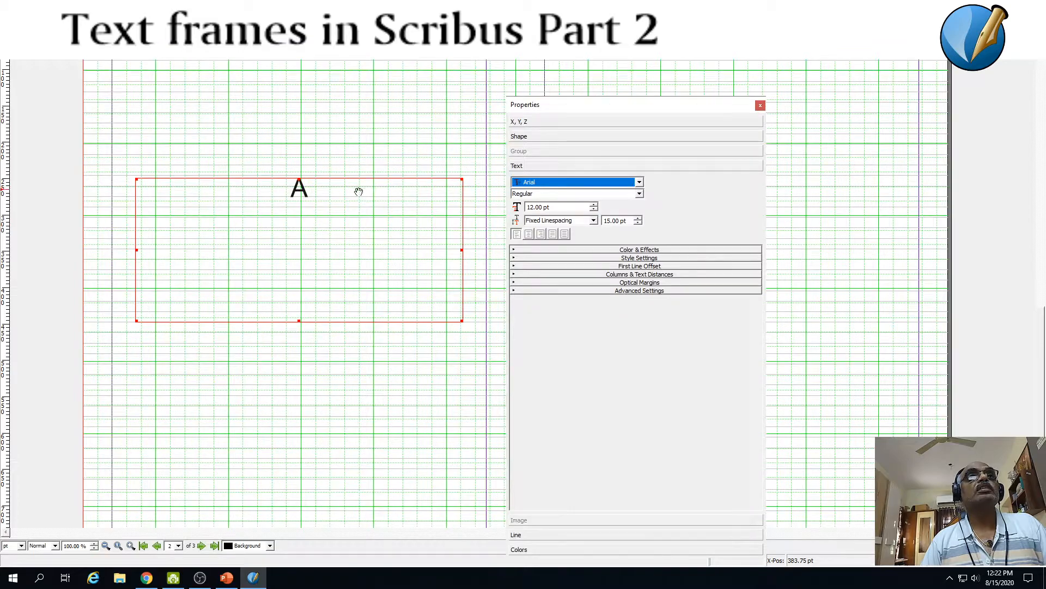
left_click(594, 204)
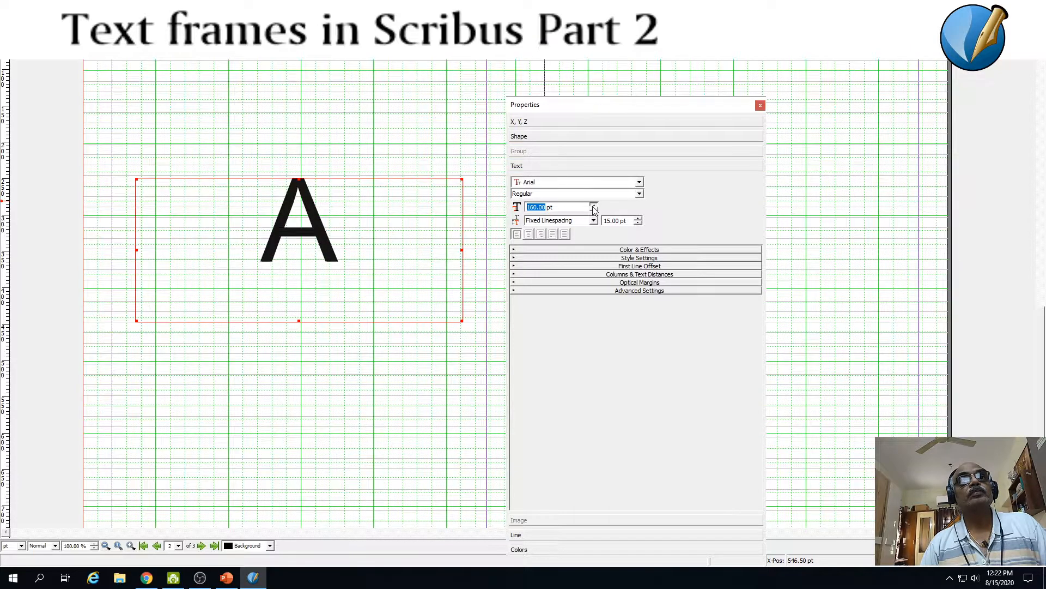
left_click(594, 206)
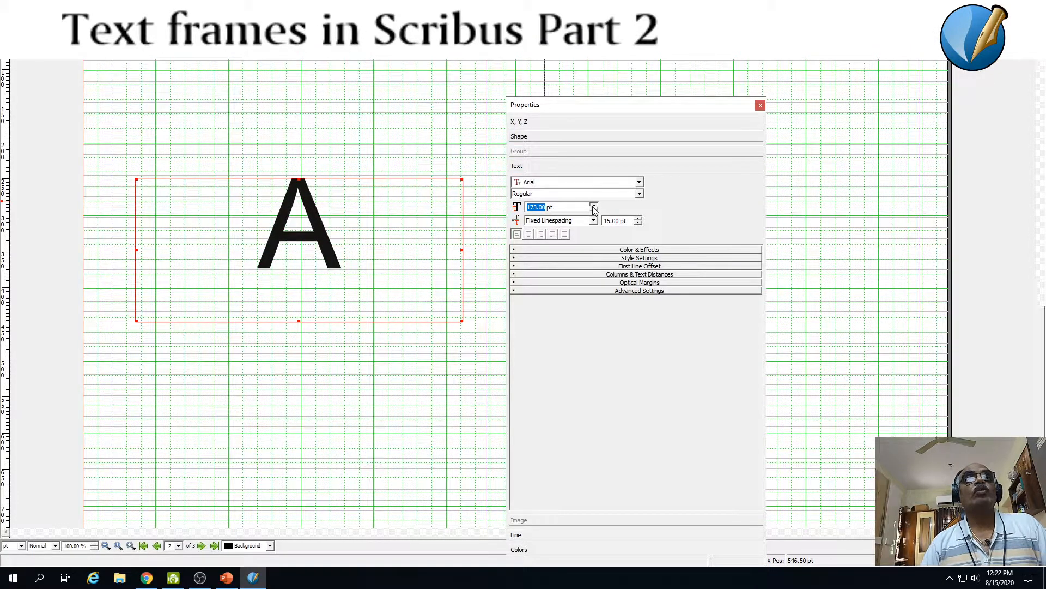
left_click_drag(594, 207, 594, 208)
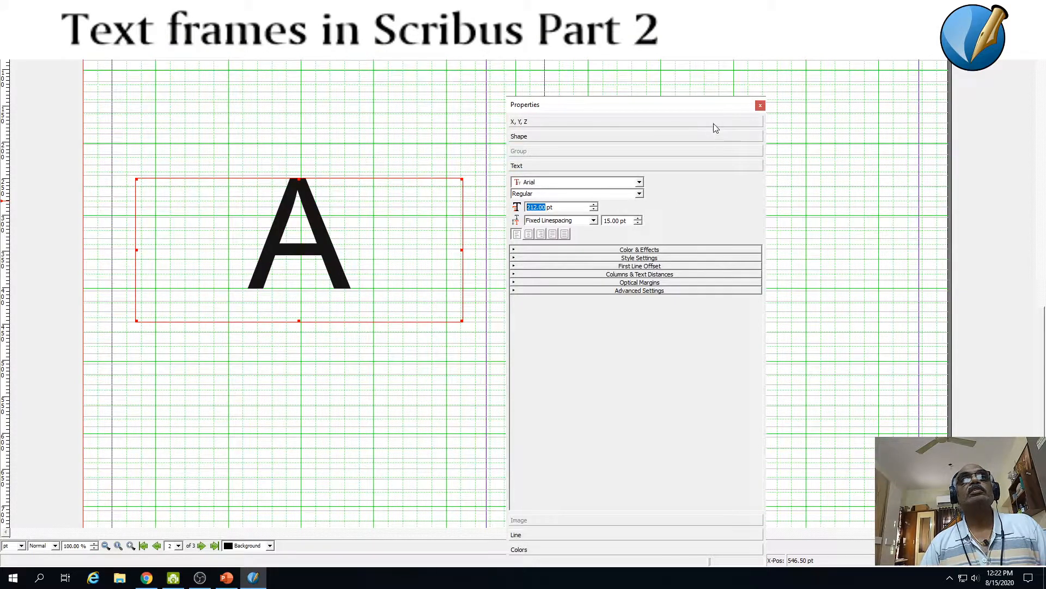
left_click(760, 105)
Enlarge the letter A's text frame by extending its lower edge downward and its upper edge upward
left_click(277, 134)
left_click(315, 217)
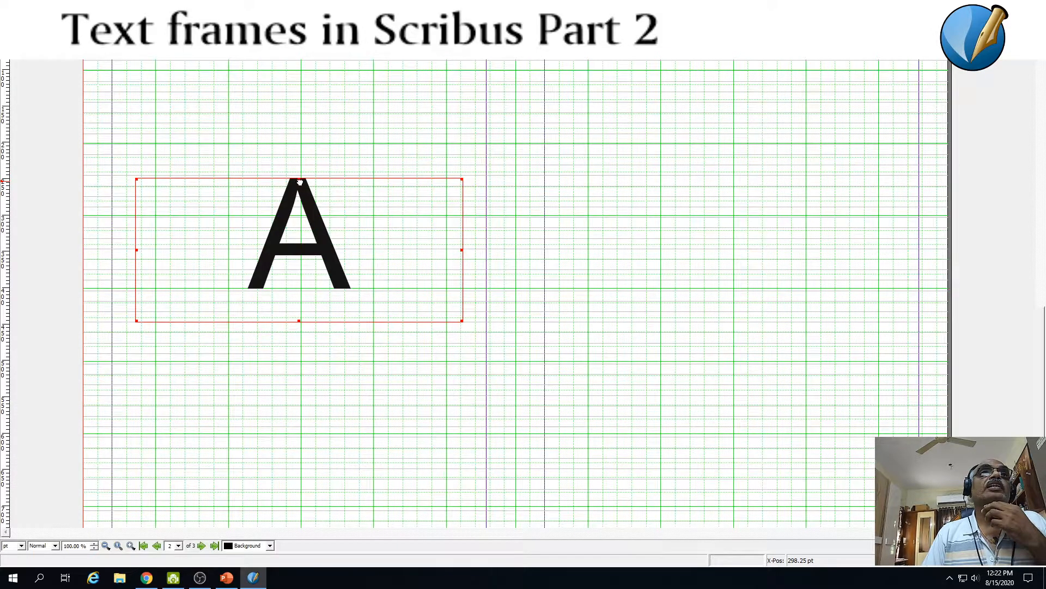
left_click(606, 194)
left_click(316, 200)
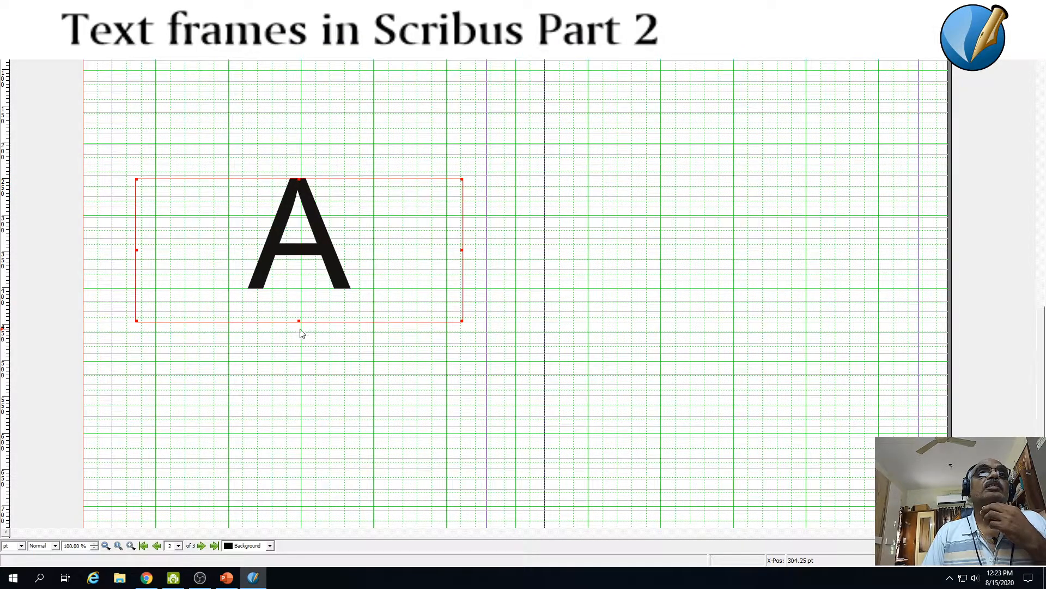
left_click_drag(299, 321, 299, 406)
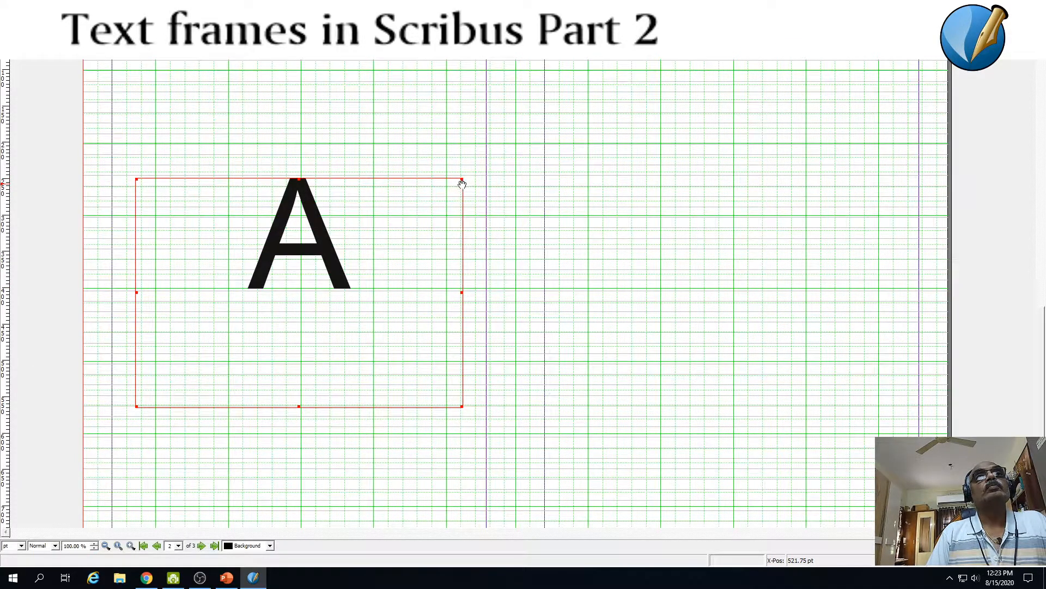
left_click_drag(462, 180, 460, 135)
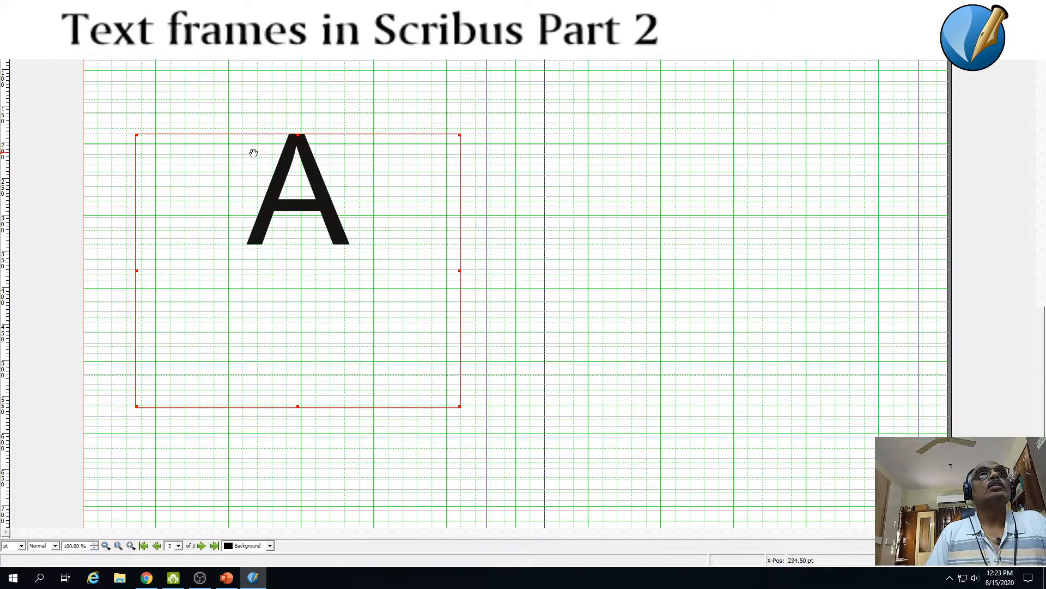
Insert two blank lines before the letter A in the Story Editor and update the text frame
right_click(288, 158)
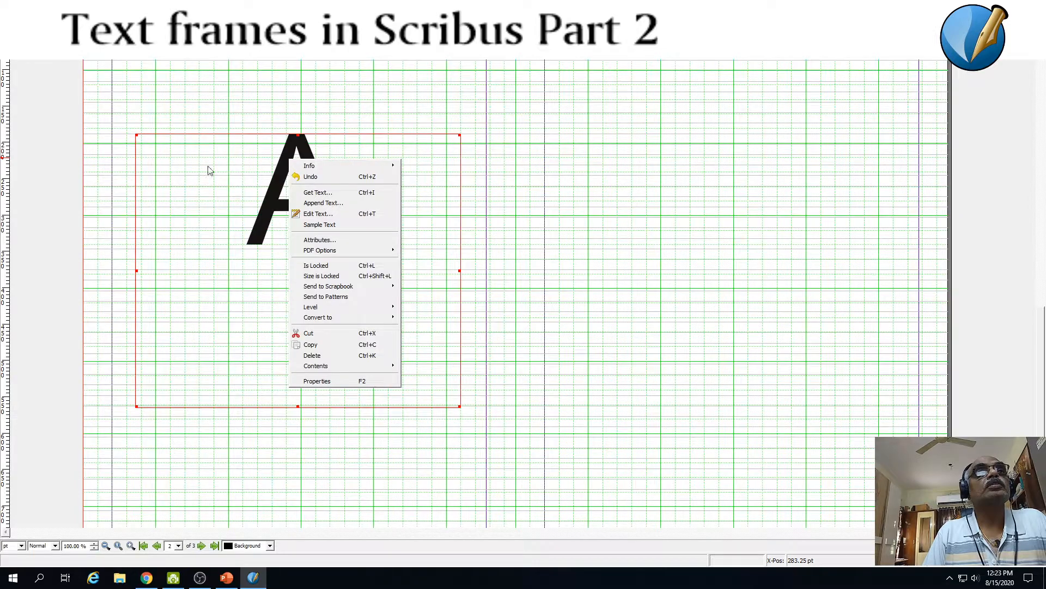
left_click(326, 214)
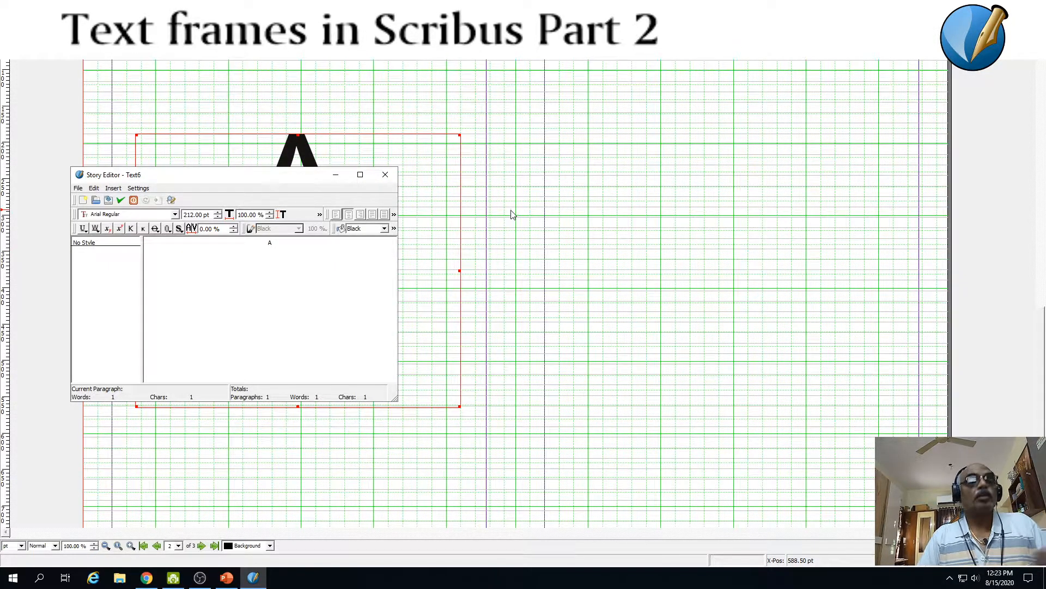
key("Return")
key("Return")
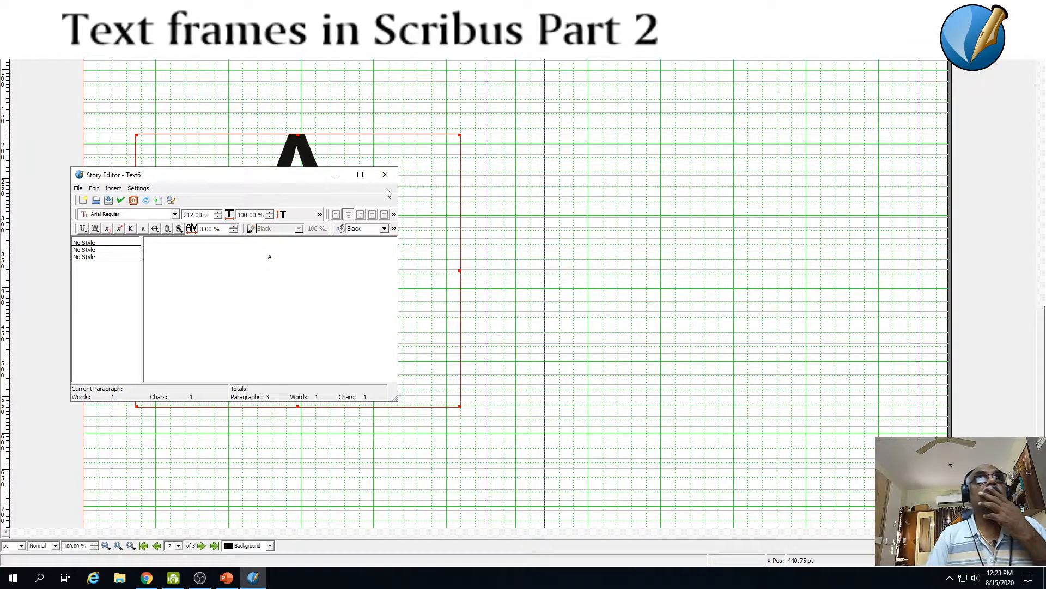
left_click(121, 200)
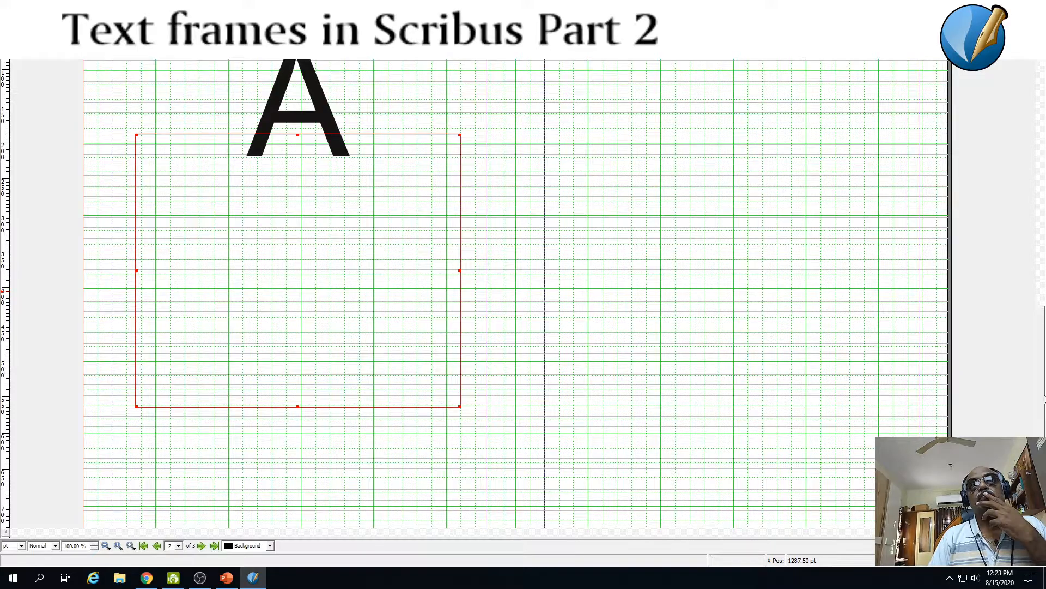
Try to move the letter A further down the page and convert its text frame to outlines
left_click(299, 128)
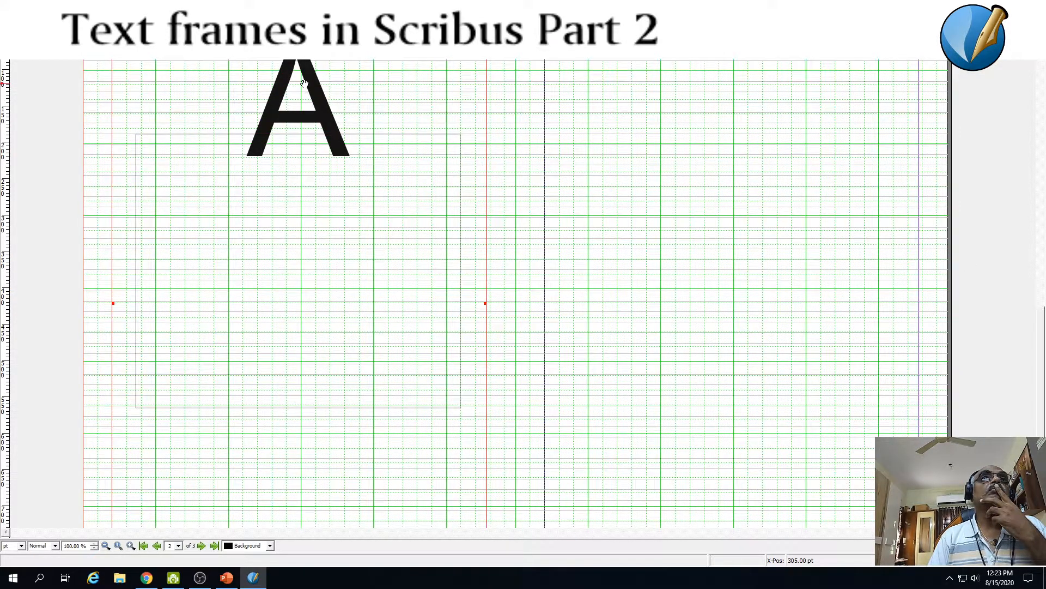
mouse_move(304, 83)
left_mouse_down()
mouse_move(305, 123)
mouse_move(304, 99)
left_mouse_up()
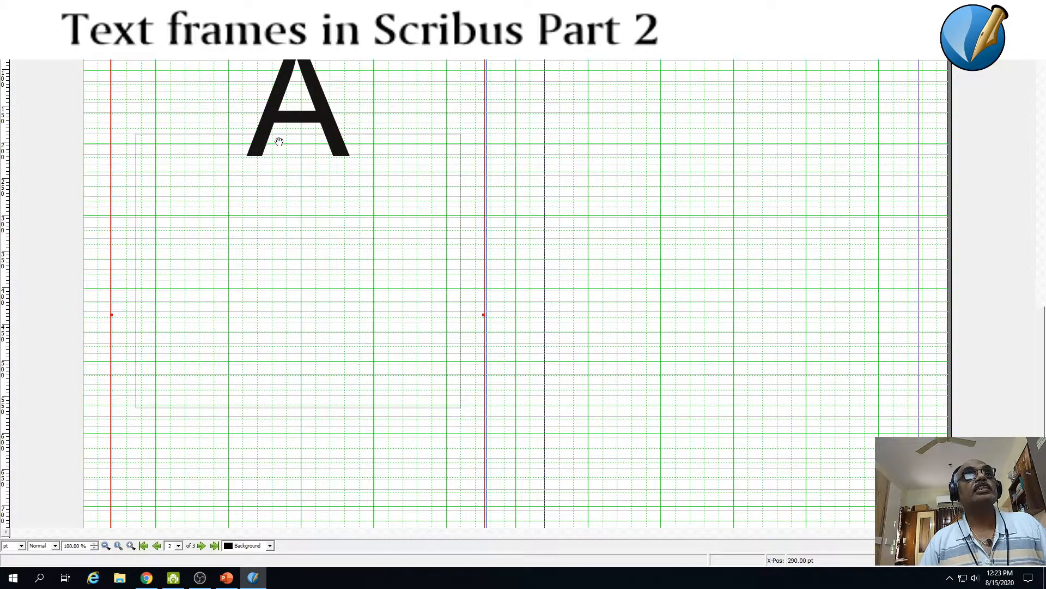
left_click(40, 17)
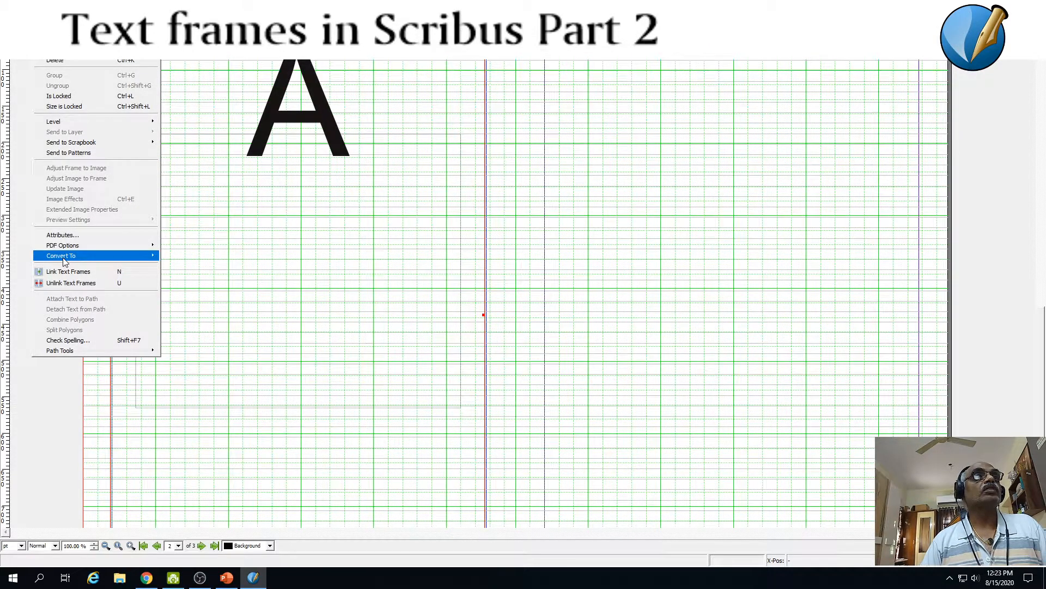
mouse_move(63, 257)
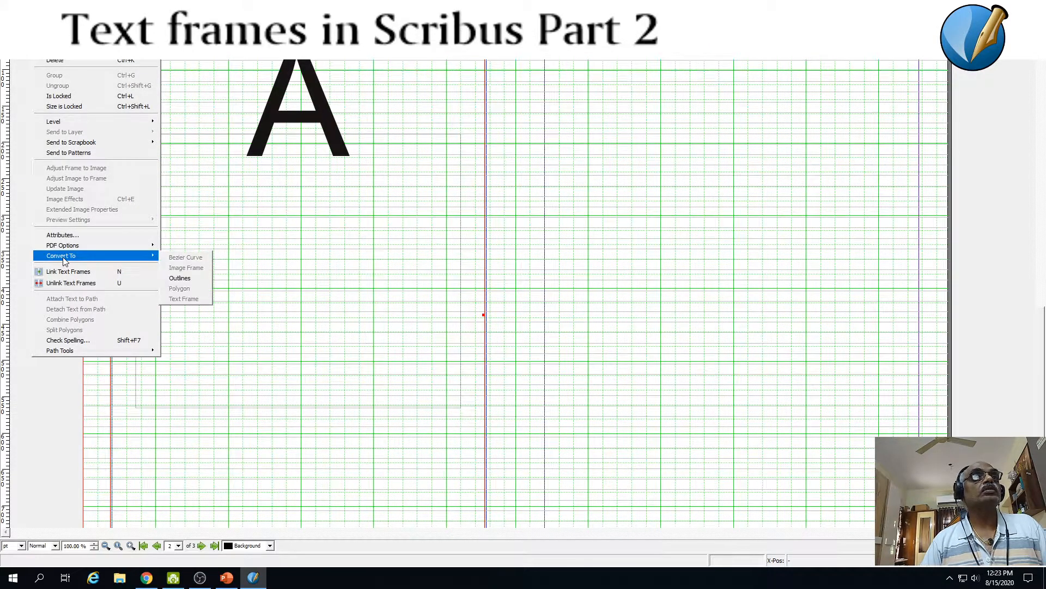
left_click(202, 278)
left_click(313, 115)
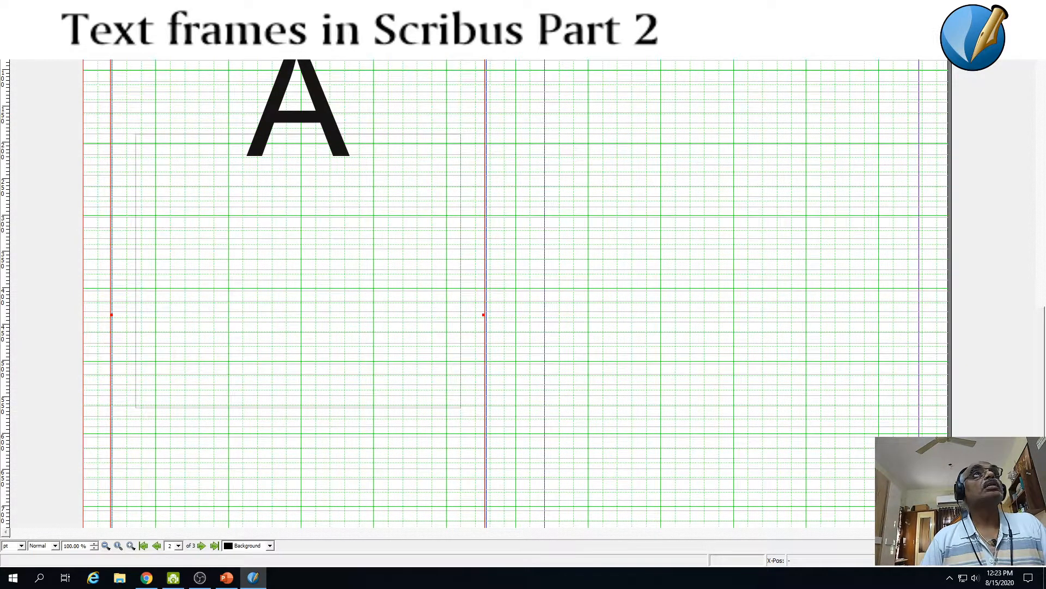
left_click(39, 17)
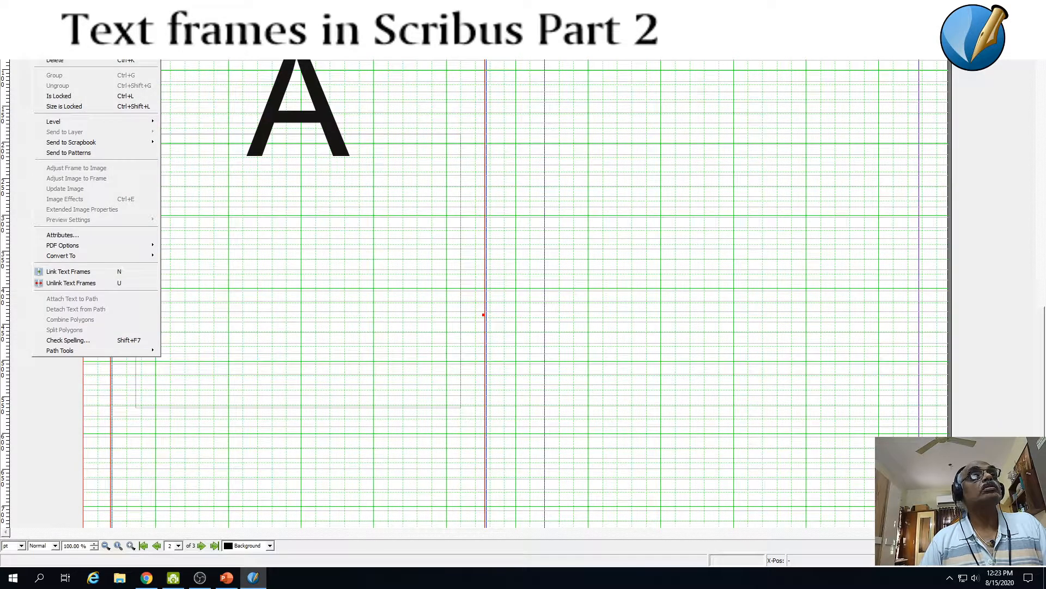
mouse_move(75, 257)
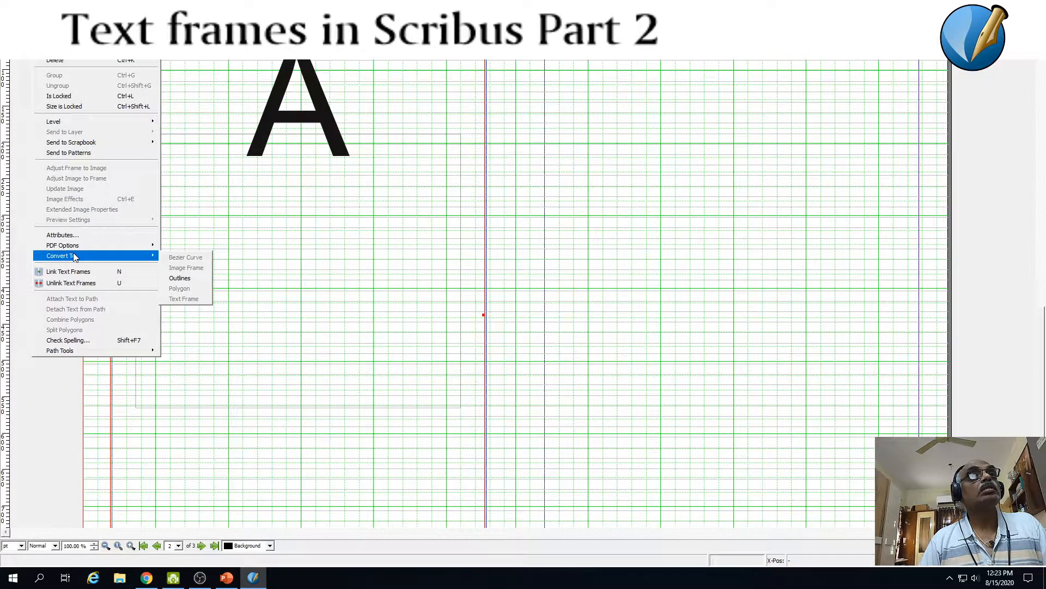
left_click(289, 77)
right_click(289, 80)
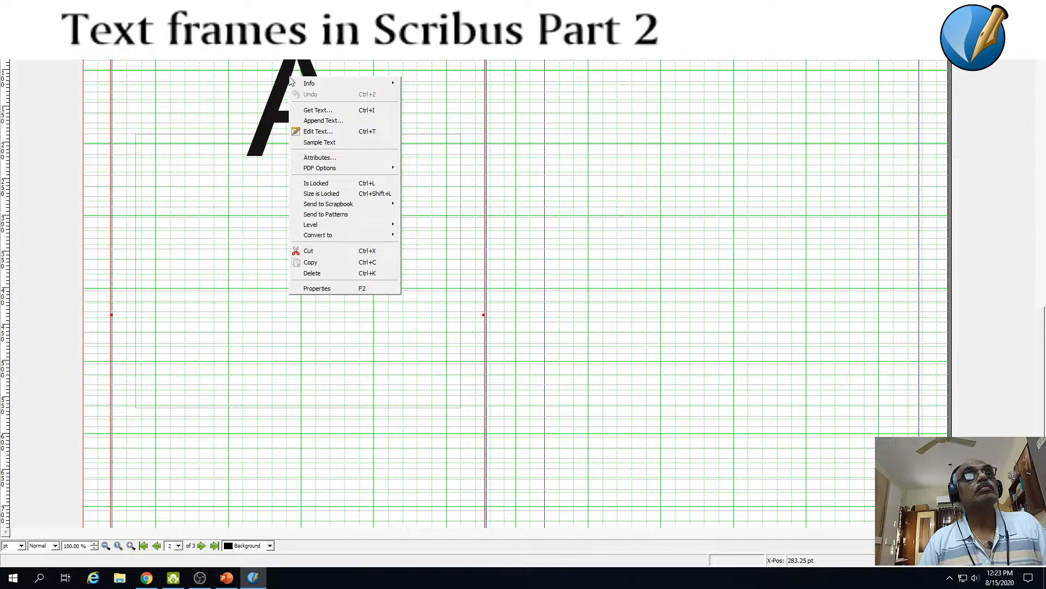
left_click(212, 582)
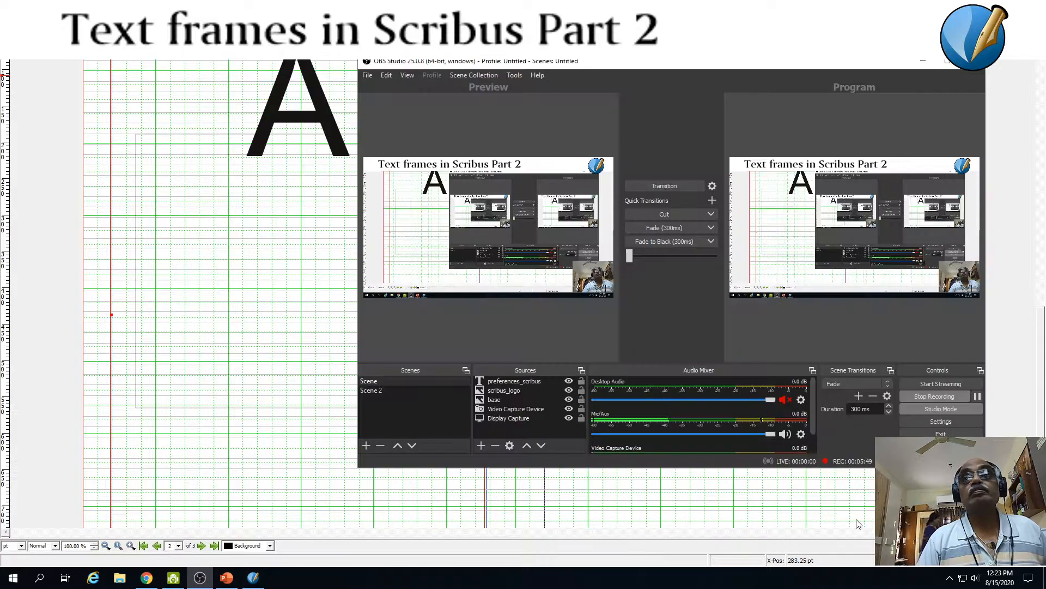
left_click(977, 396)
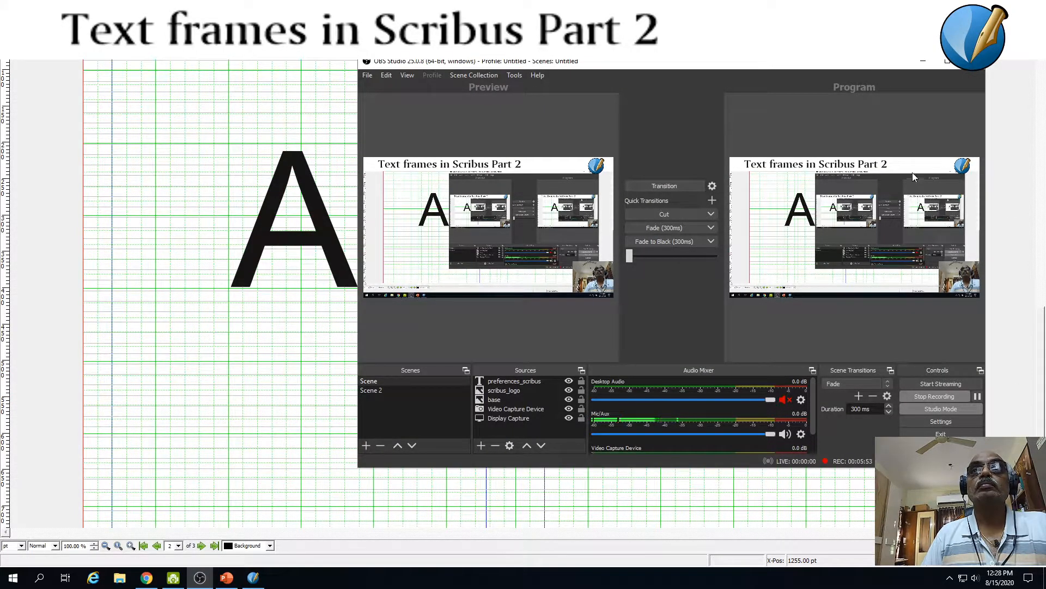
left_click(922, 60)
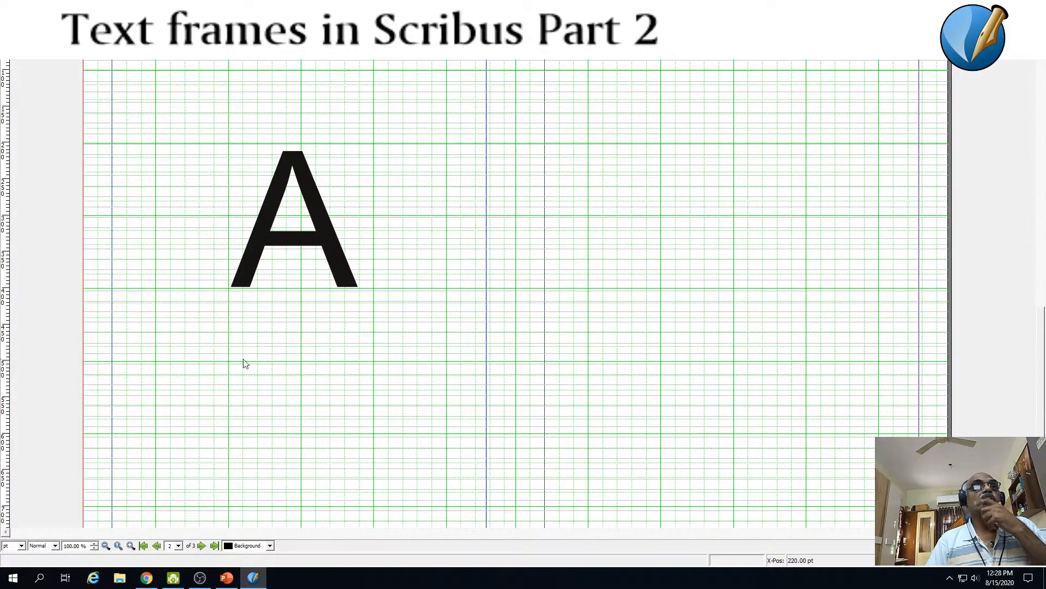
Convert the outlined letter A on page 2 to a text frame
left_click(261, 273)
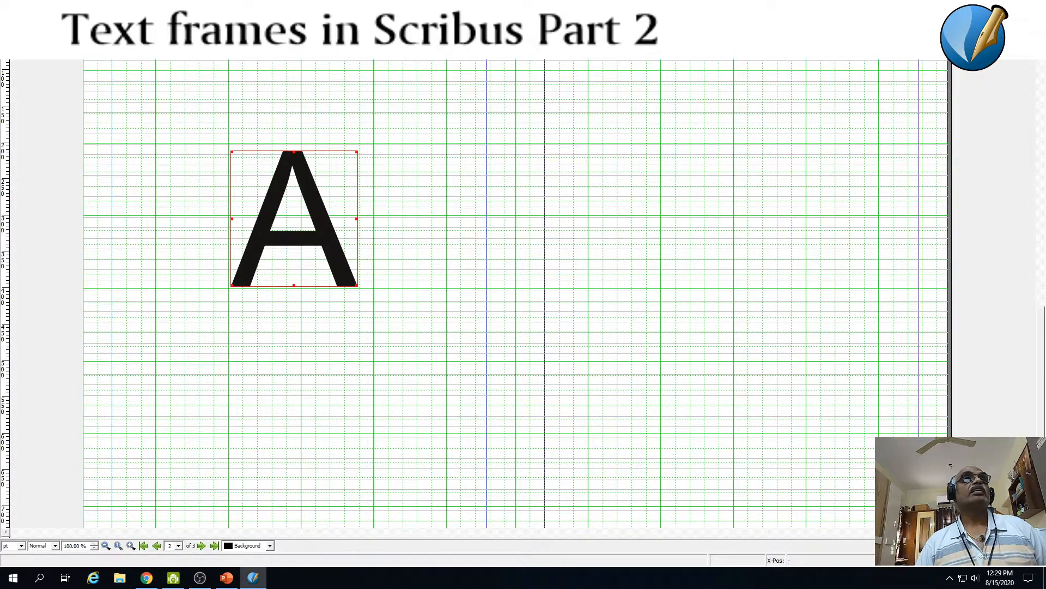
left_click(39, 17)
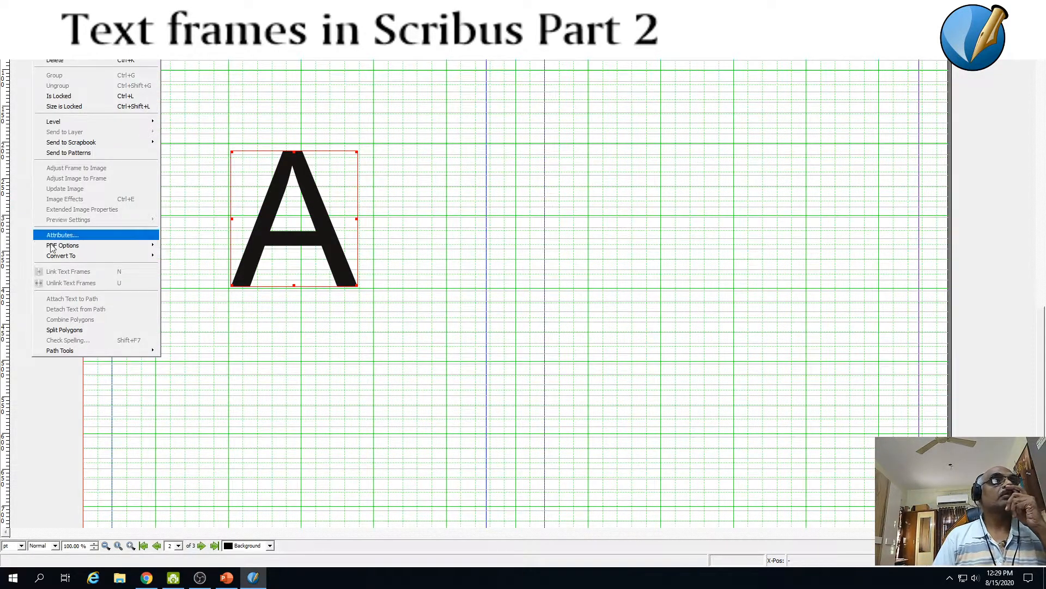
mouse_move(149, 256)
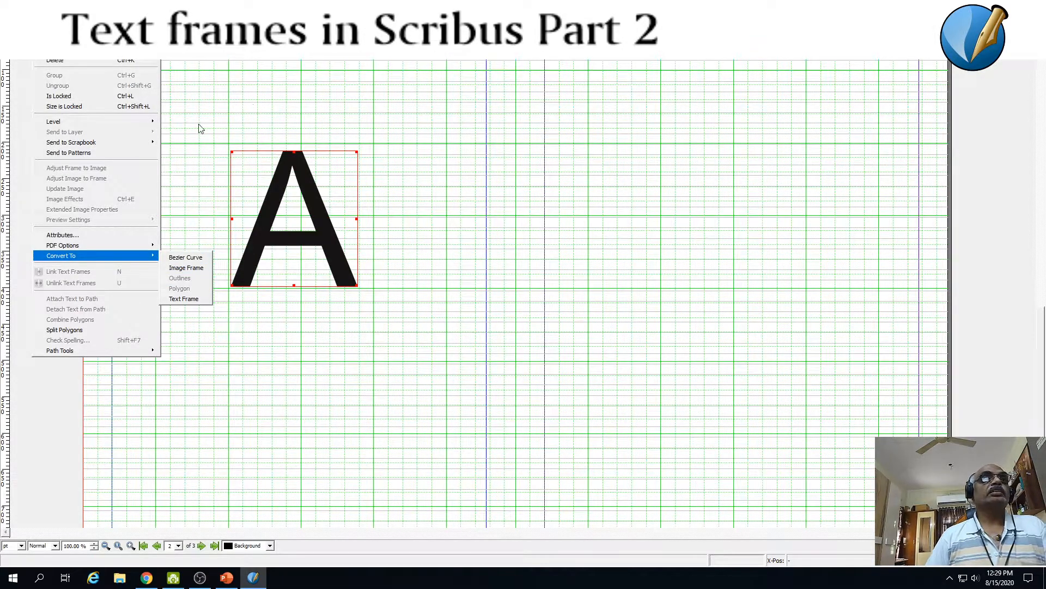
left_click(318, 115)
left_click(315, 171)
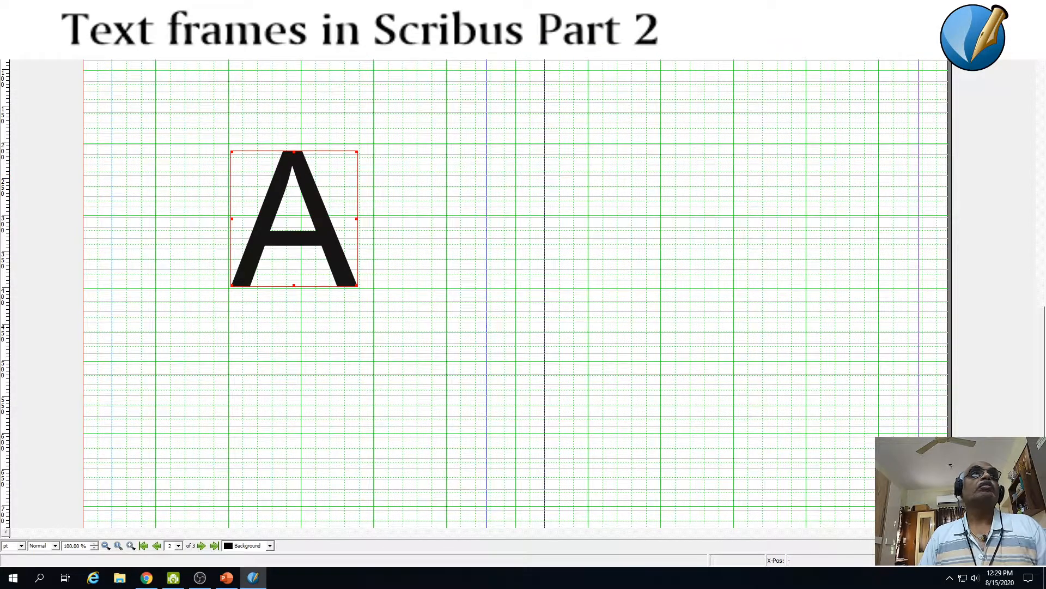
left_click(40, 18)
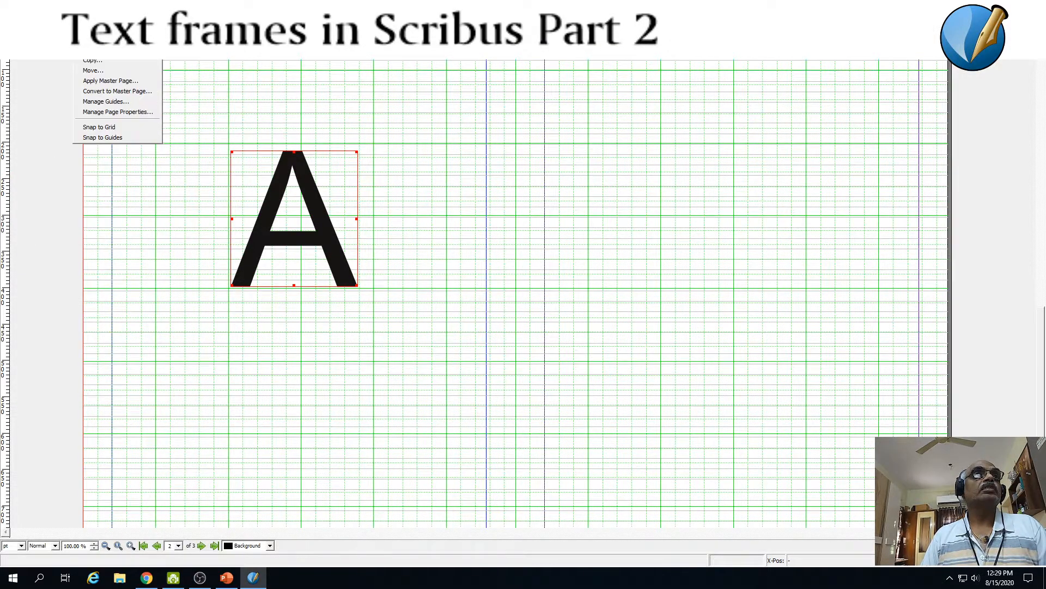
mouse_move(70, 257)
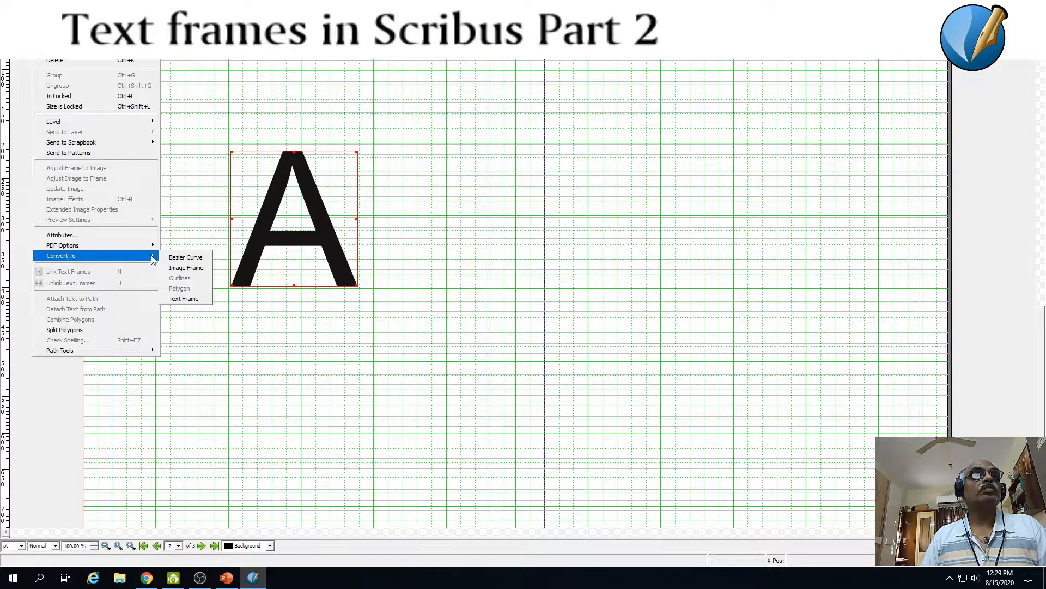
left_click(184, 299)
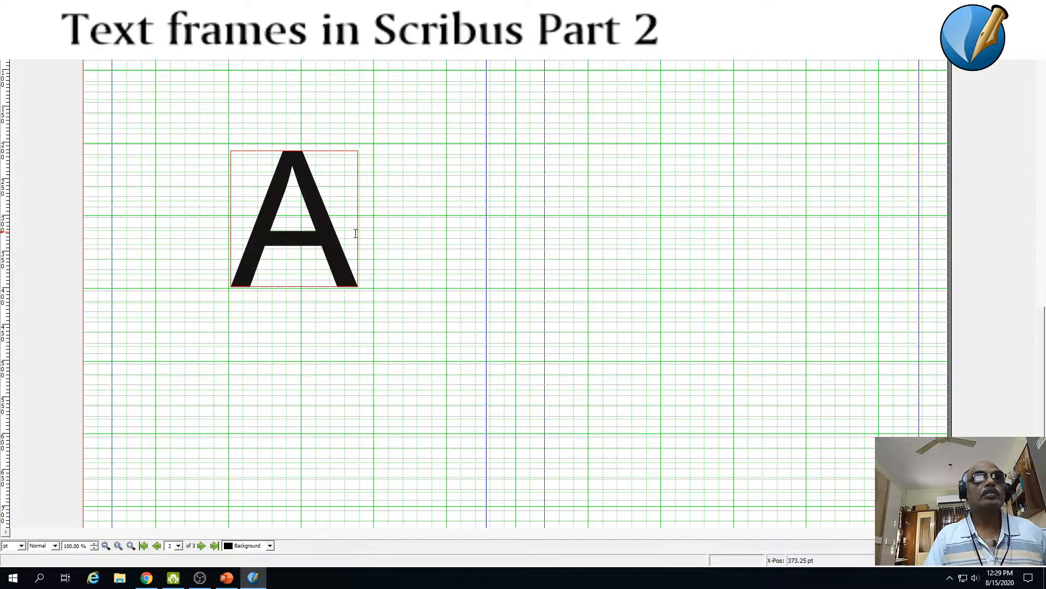
Set the colour of the words "This is a" inside the letter A's text frame to Green
left_click_drag(297, 161, 272, 151)
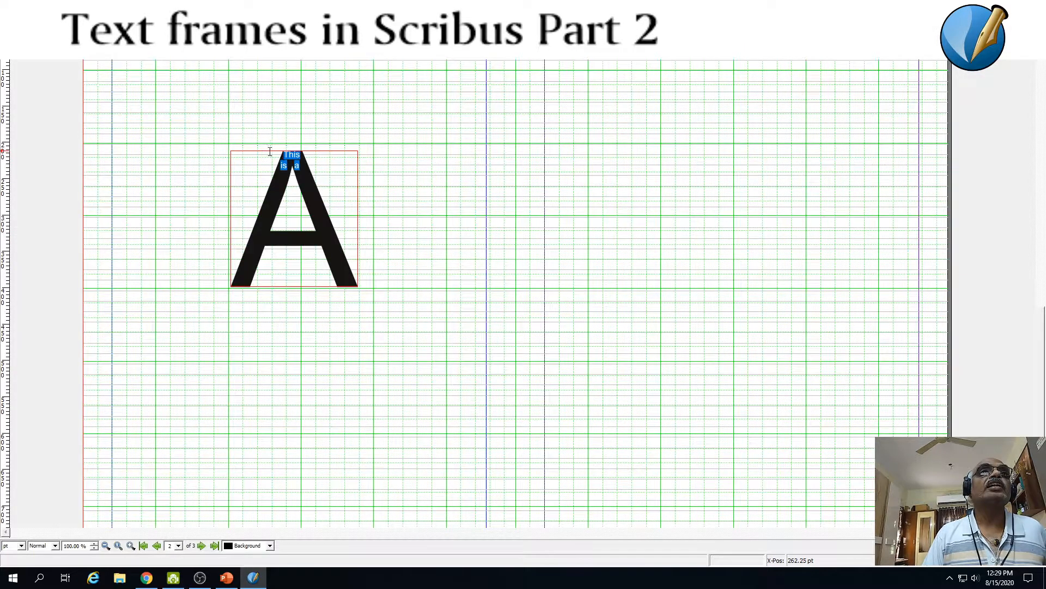
right_click(346, 232)
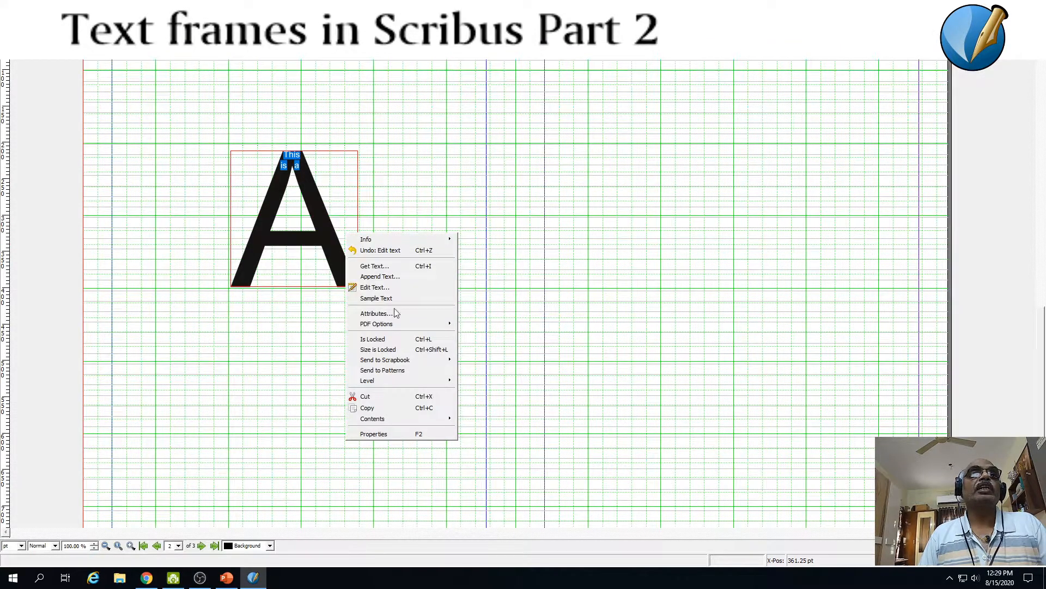
left_click(386, 436)
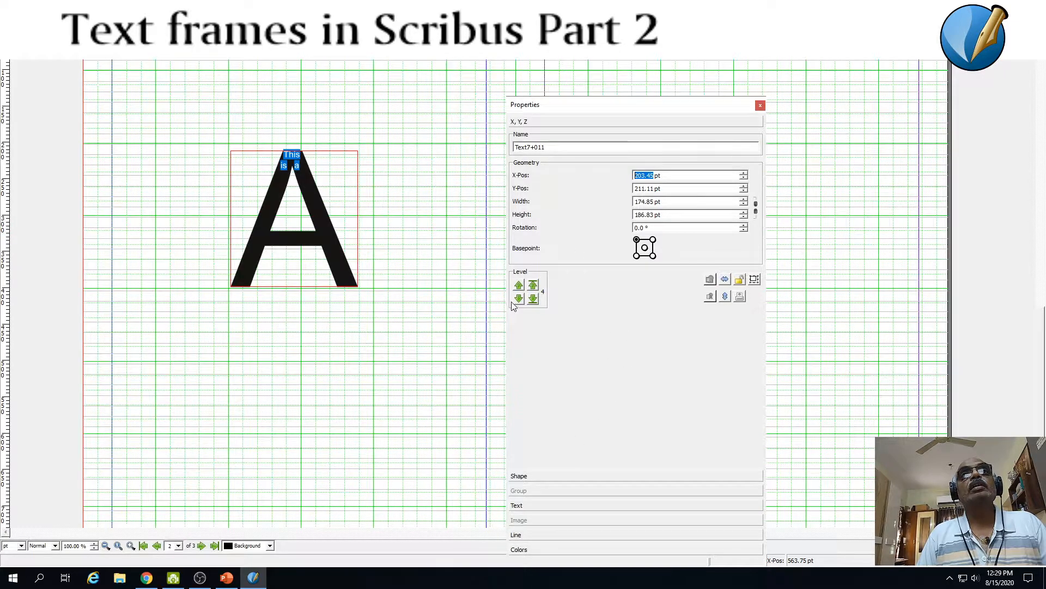
left_click(533, 508)
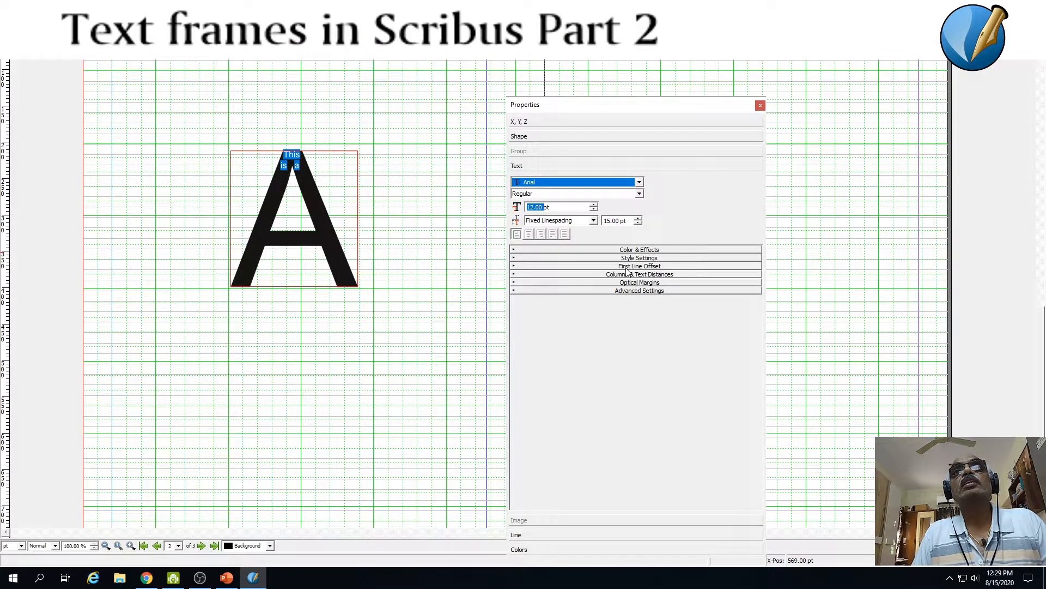
left_click(665, 250)
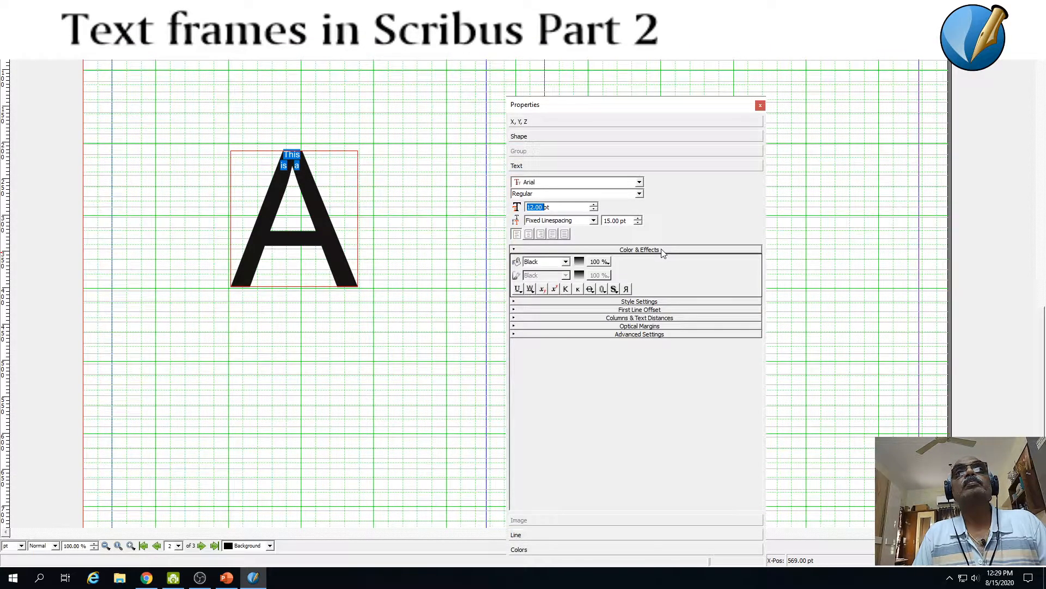
left_click(564, 262)
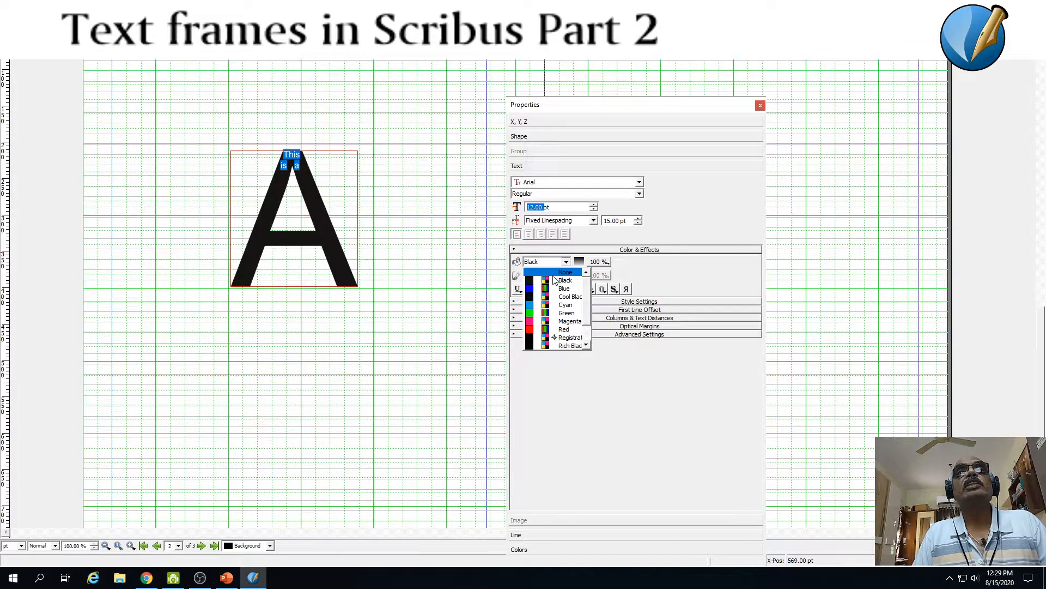
left_click(531, 315)
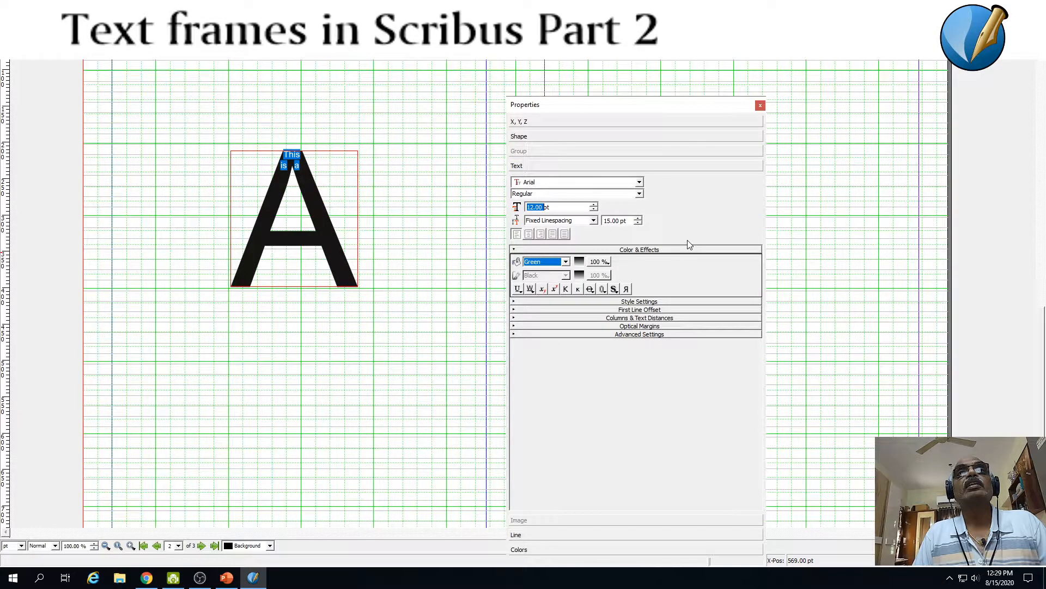
left_click(423, 137)
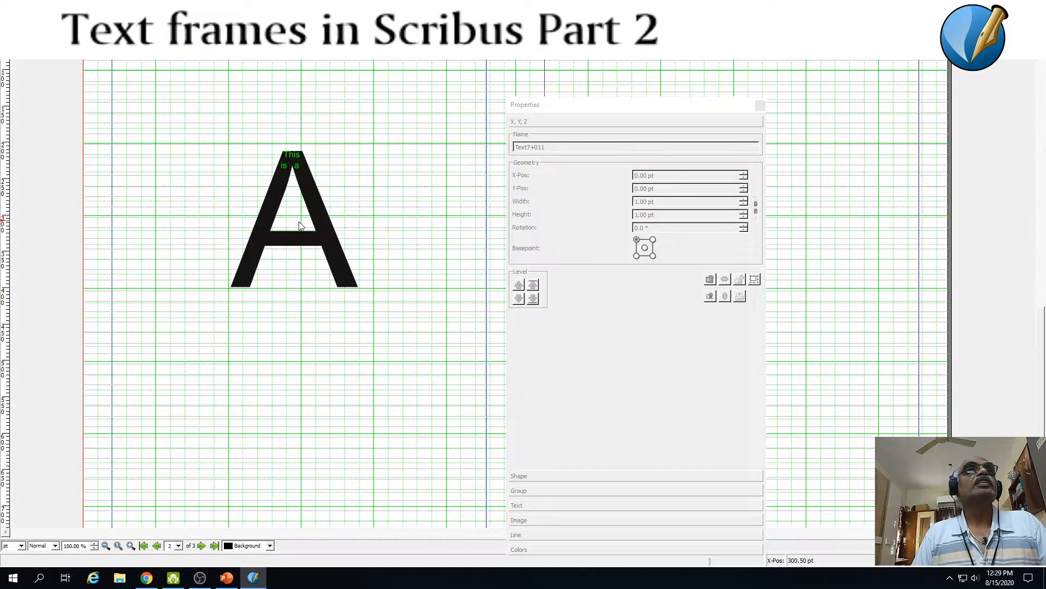
Delete all the sample text from the letter A's text frame
left_click(308, 177)
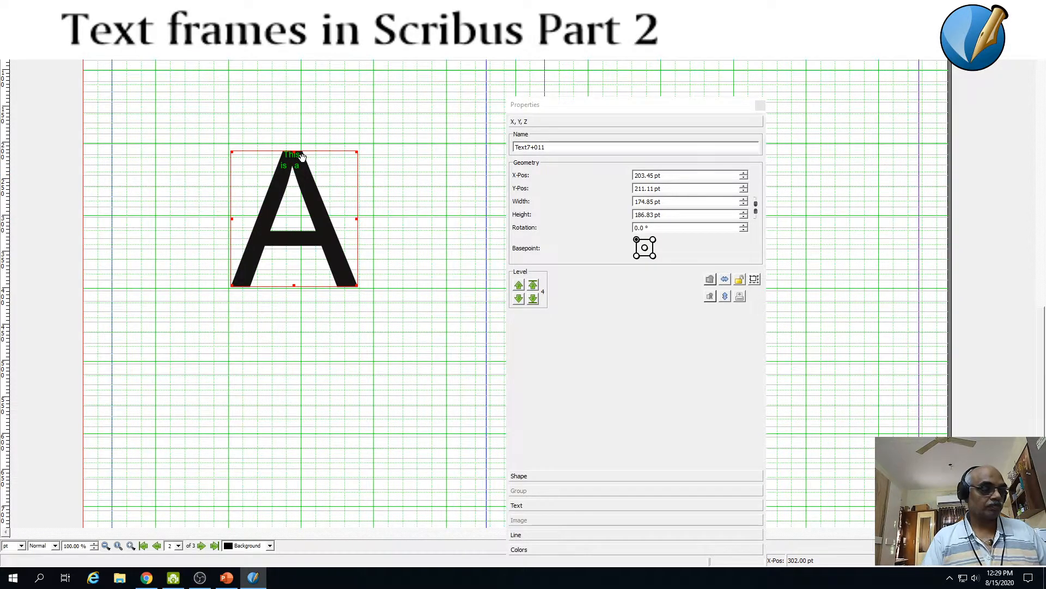
double_click(306, 189)
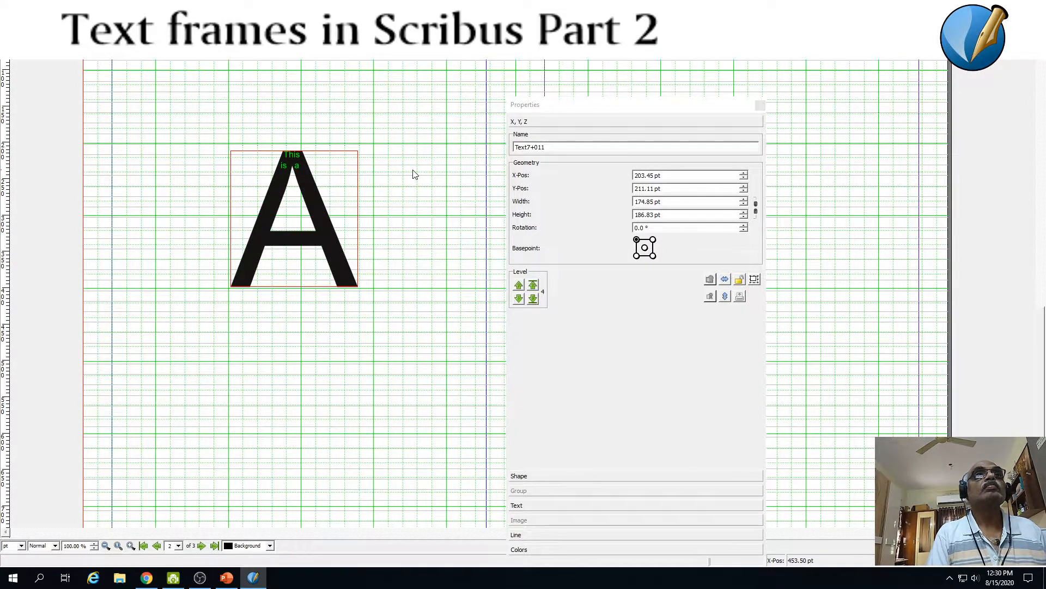
left_click_drag(299, 174, 288, 258)
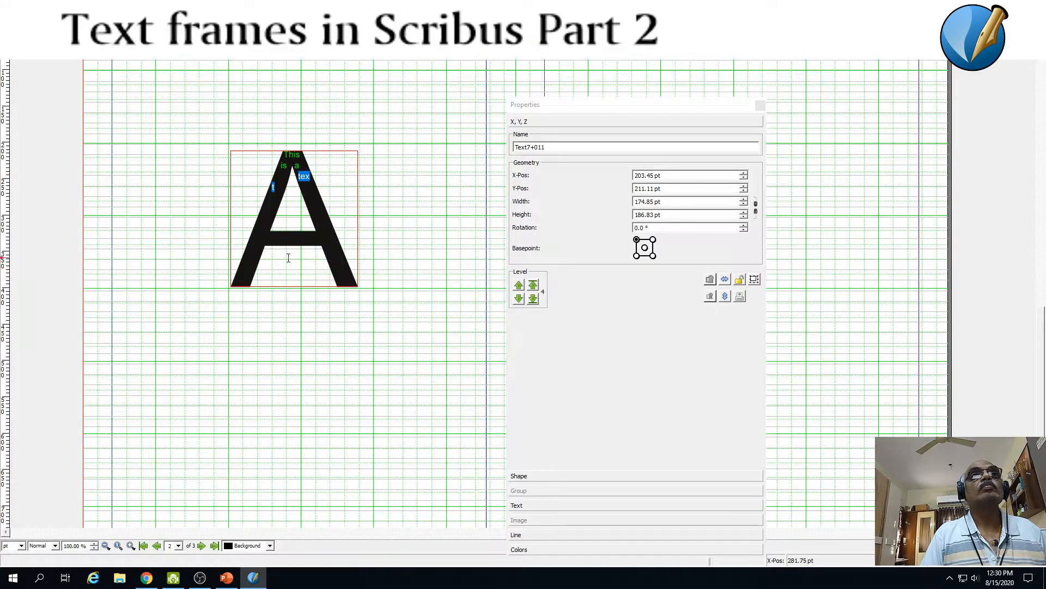
key("Delete")
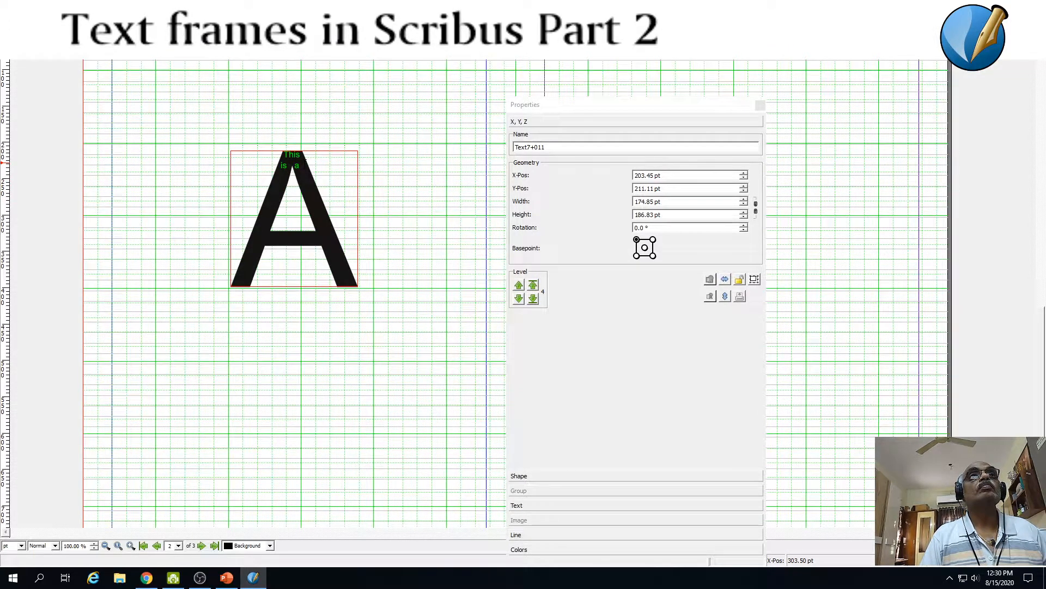
left_click_drag(284, 151, 300, 169)
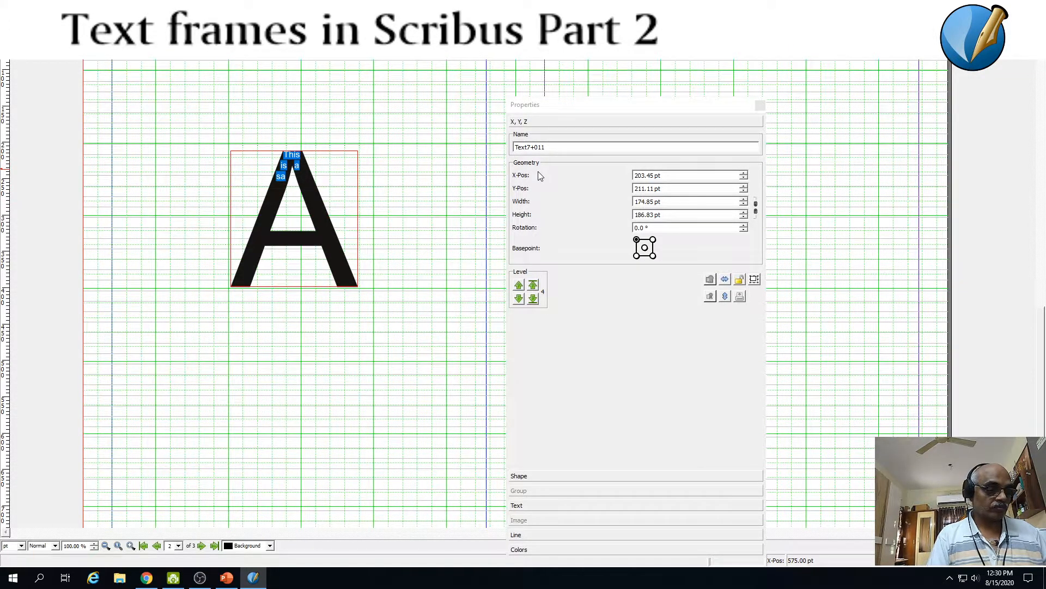
key("Delete")
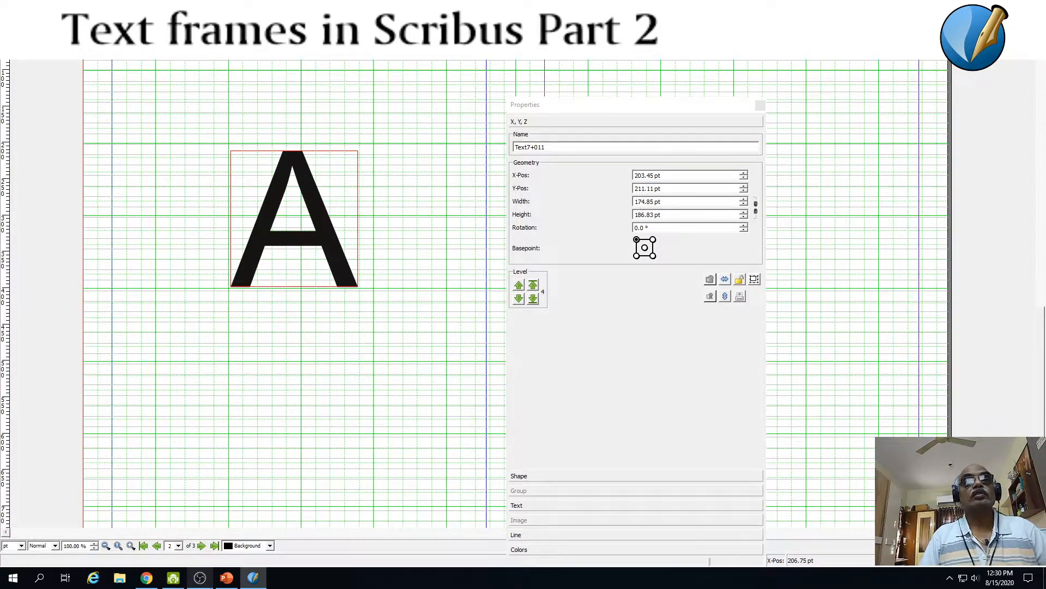
Clear the black characters inside the letter A's text frame and set the text colour to Green for new text
left_click(536, 505)
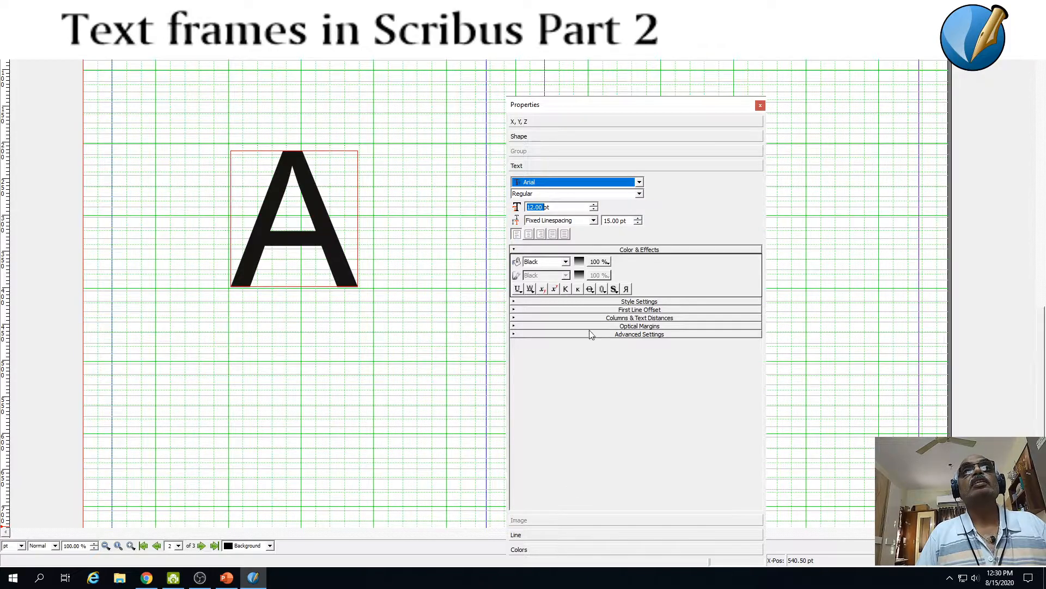
left_click(567, 262)
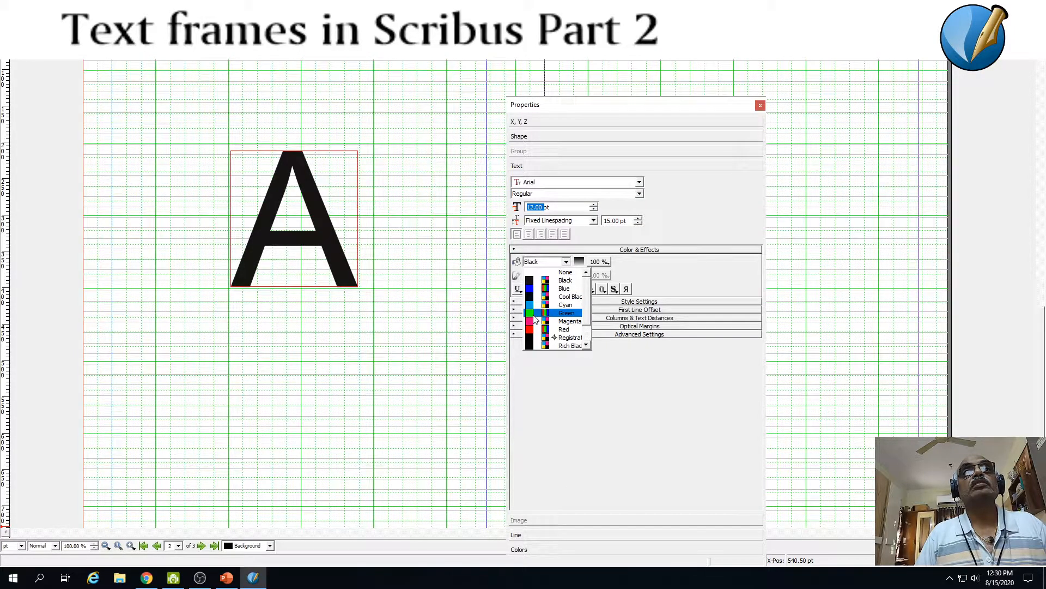
left_click(567, 313)
left_click_drag(303, 185, 322, 183)
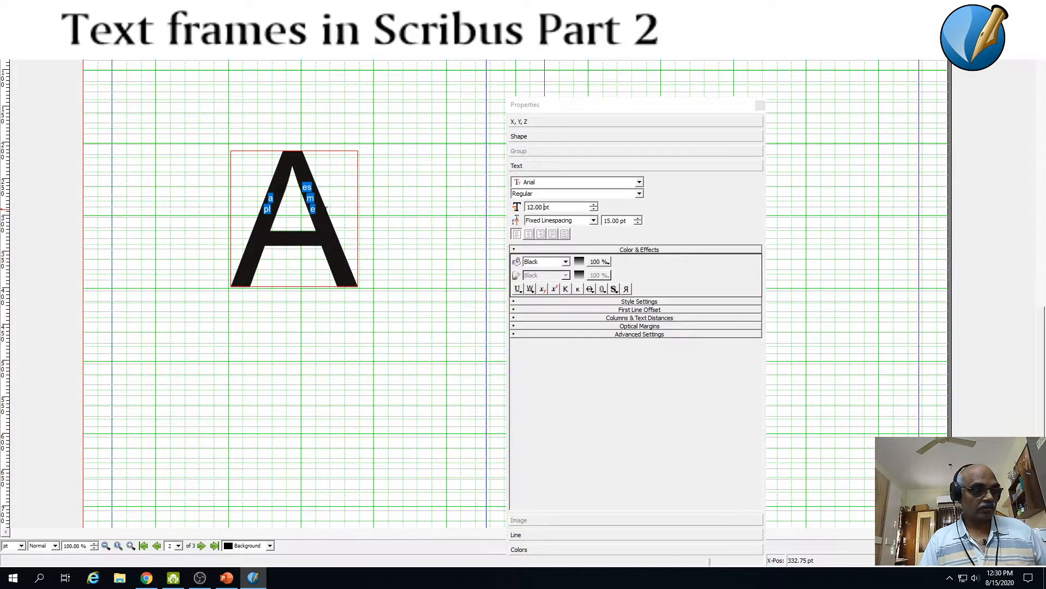
left_click(337, 224)
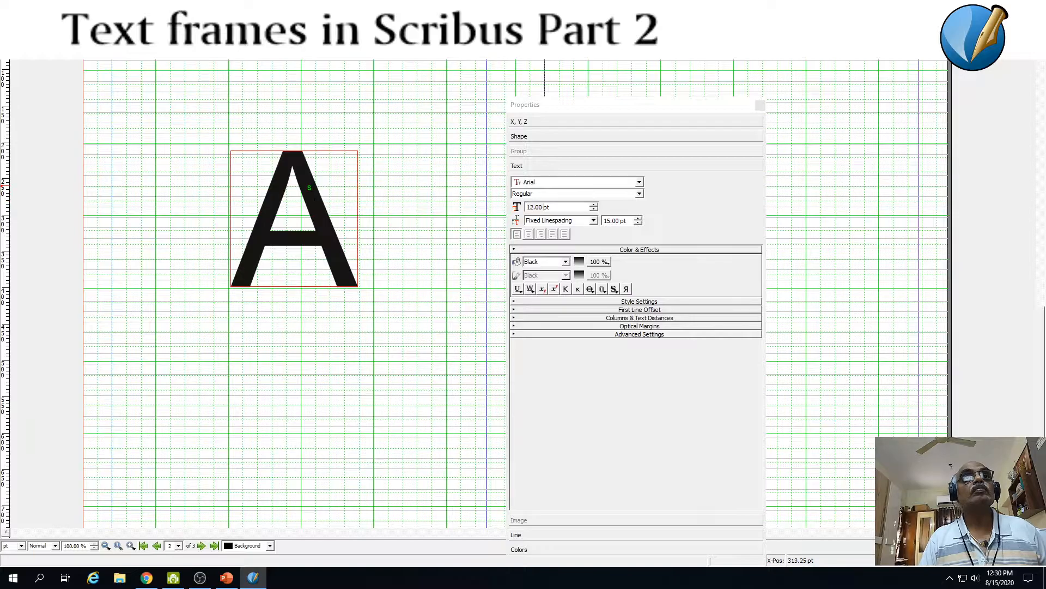
left_click(565, 262)
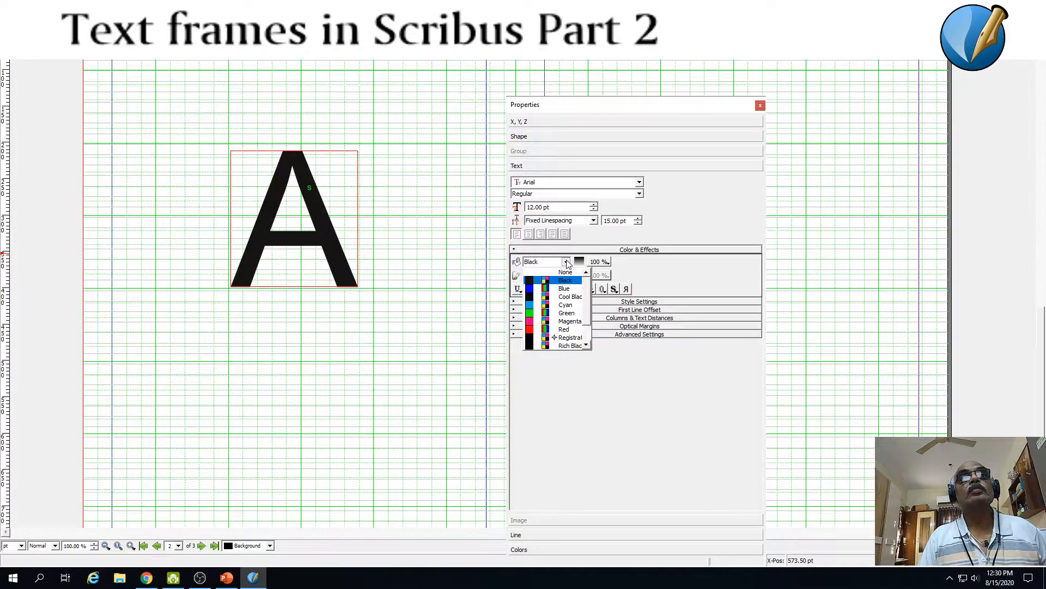
left_click(530, 313)
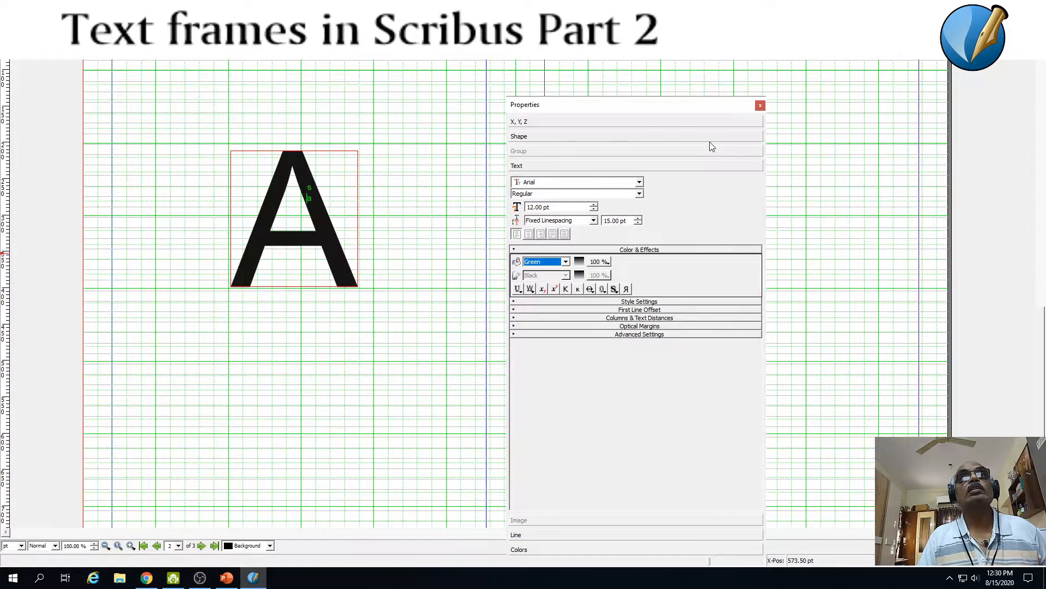
left_click(760, 106)
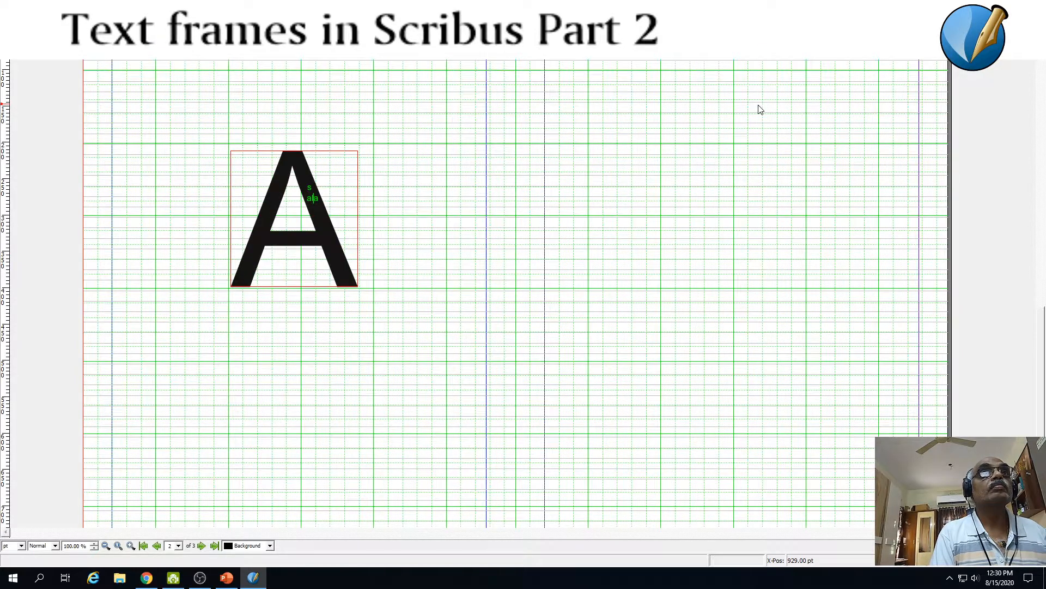
Fill the strokes of the letter A's text frame with the filler characters "sladhfalfaoaoa"
type("sladh")
type("falfao")
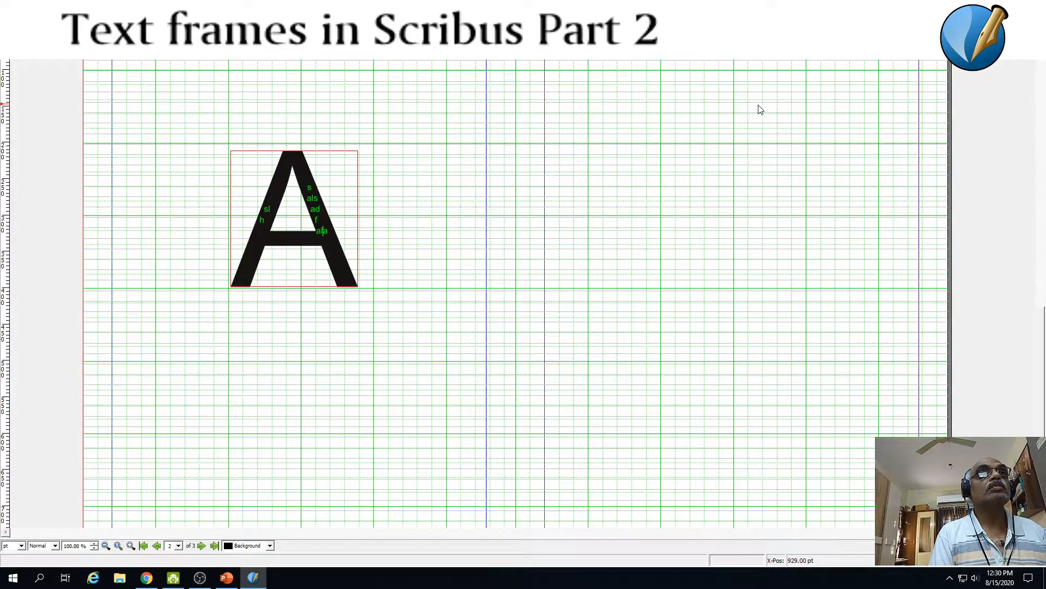
type("aoa")
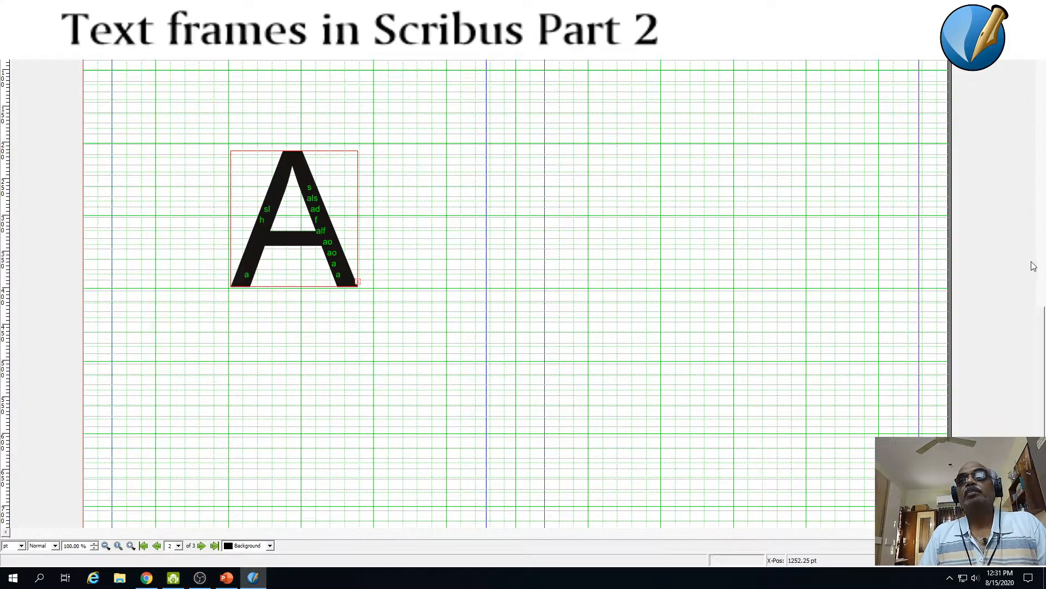
Review the shape-based text frame on page 1 and the letter A's text frame on page 2
left_click_drag(1043, 373, 1044, 122)
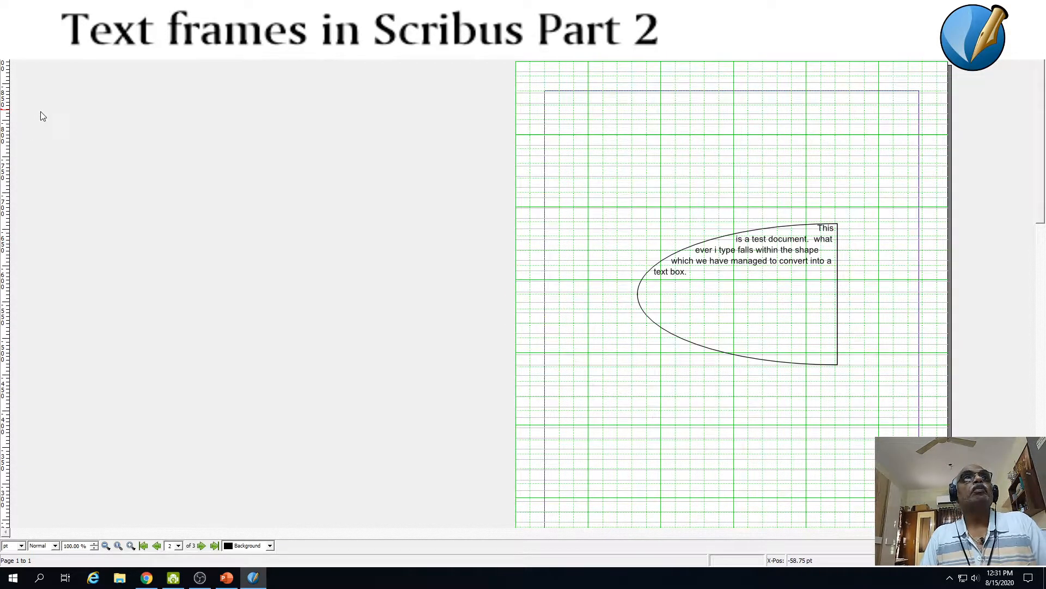
left_click(59, 18)
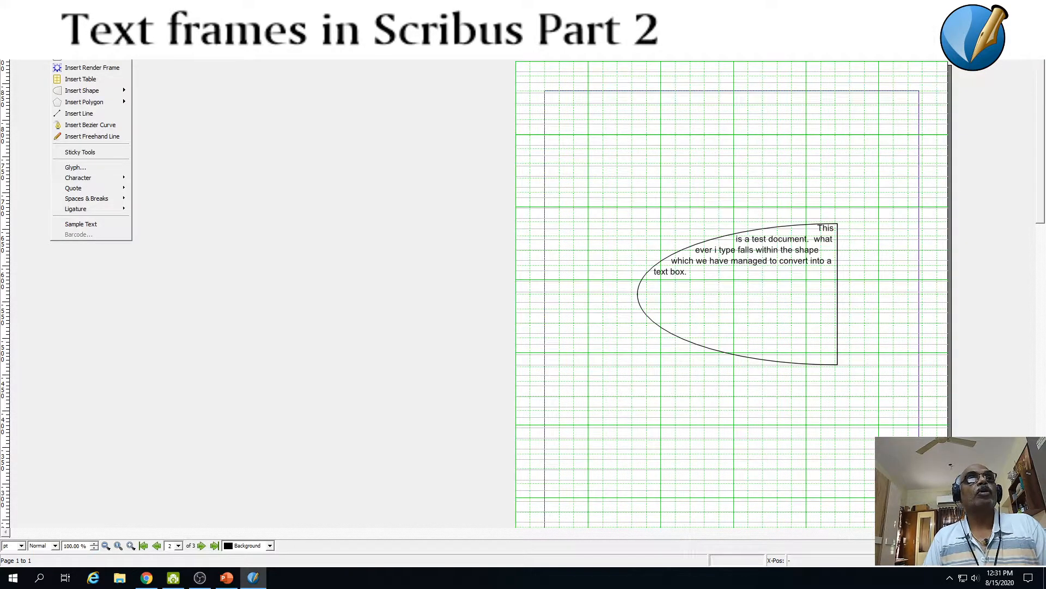
left_click(810, 299)
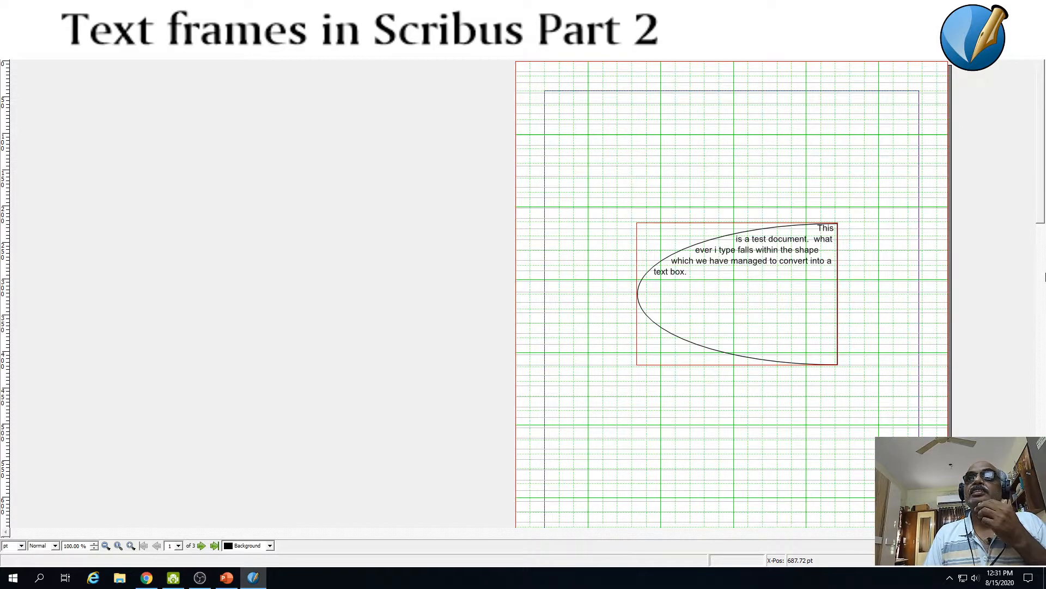
scroll(295, 339, "down", 10)
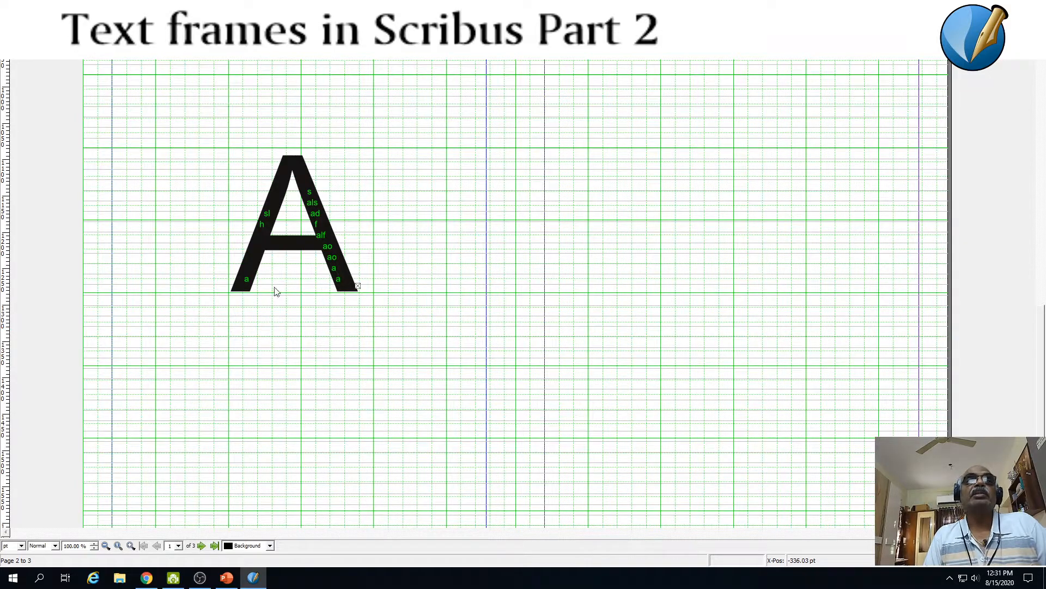
double_click(685, 247)
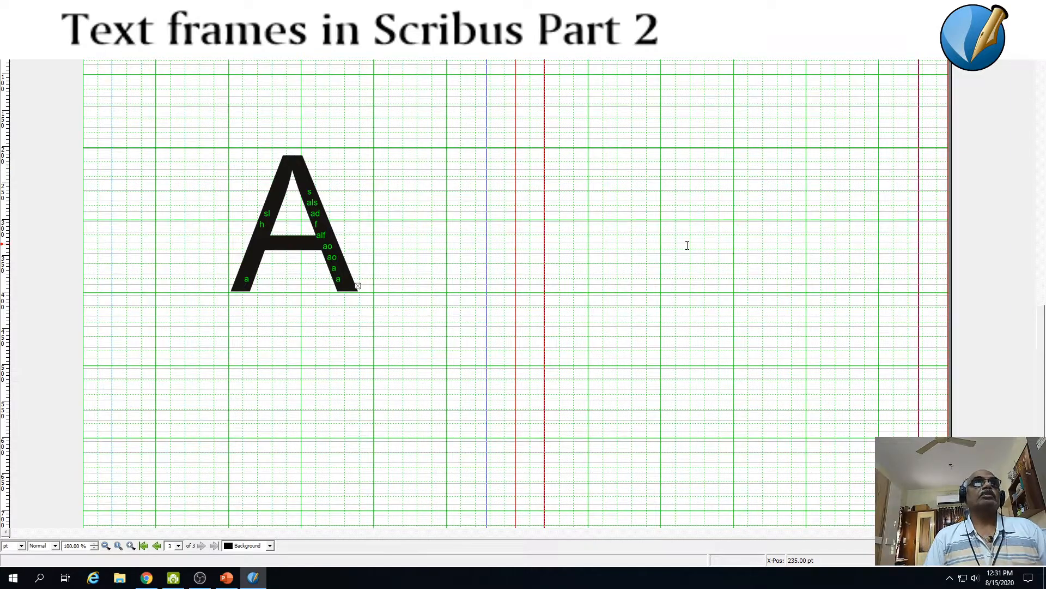
Draw a wide rectangular text frame in the upper part of page 3 and start editing its text
left_click(59, 19)
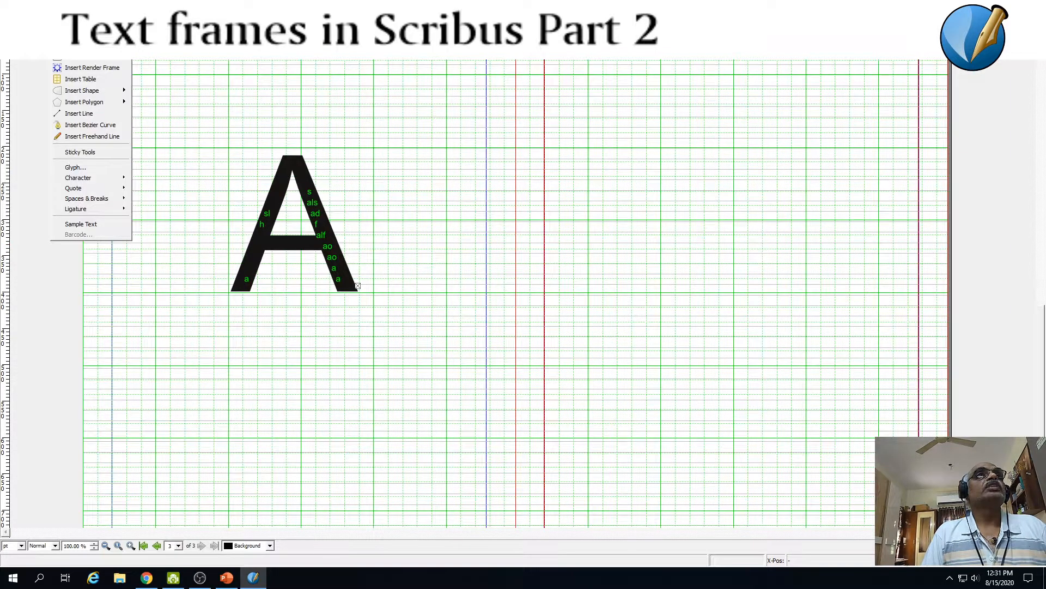
left_click(82, 44)
left_click_drag(592, 99, 914, 181)
double_click(737, 153)
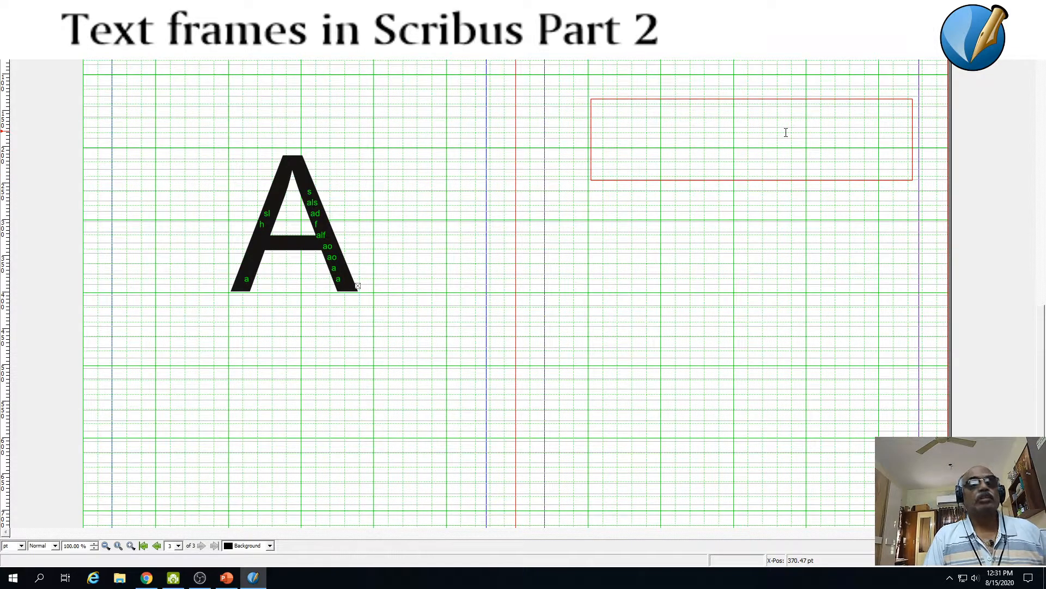
Enter the word "scribus" five times, separated by spaces, in the new text frame on page 3
type("scribus")
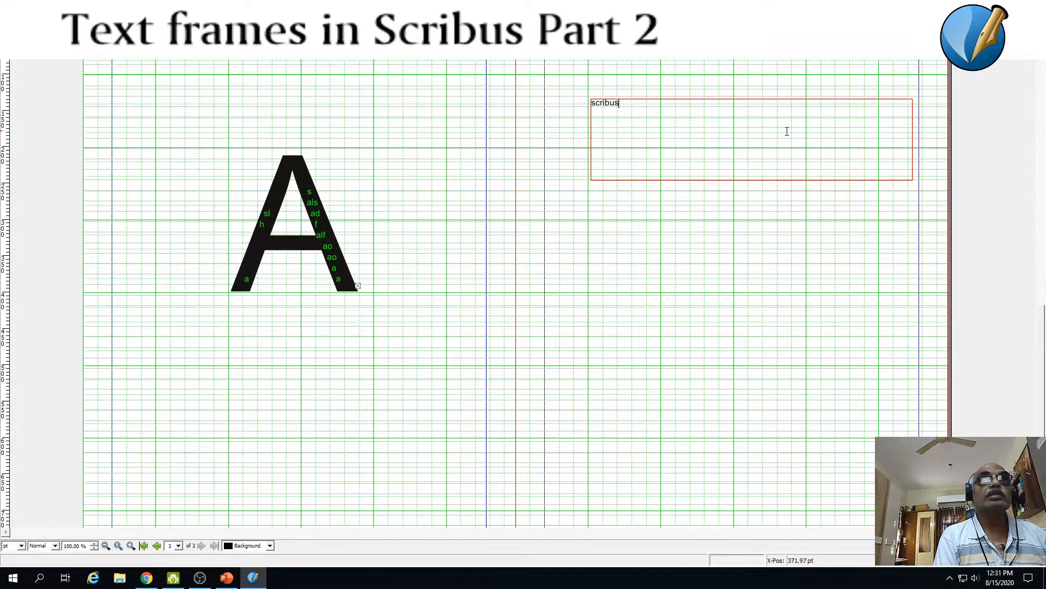
type(" scribus s")
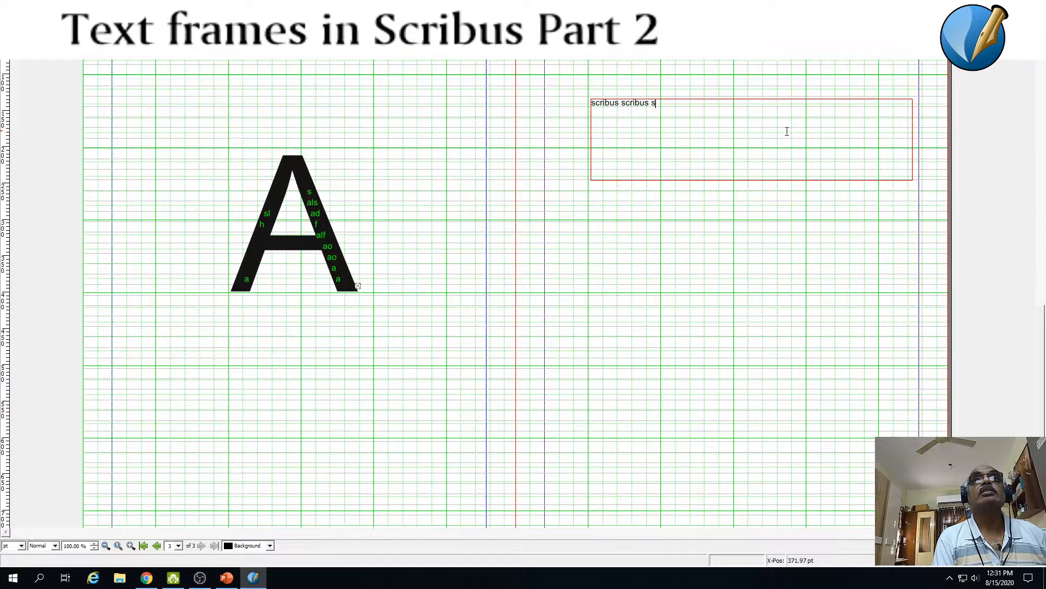
type("curib")
key("BackSpace")
key("BackSpace")
key("BackSpace")
key("BackSpace")
type("rib")
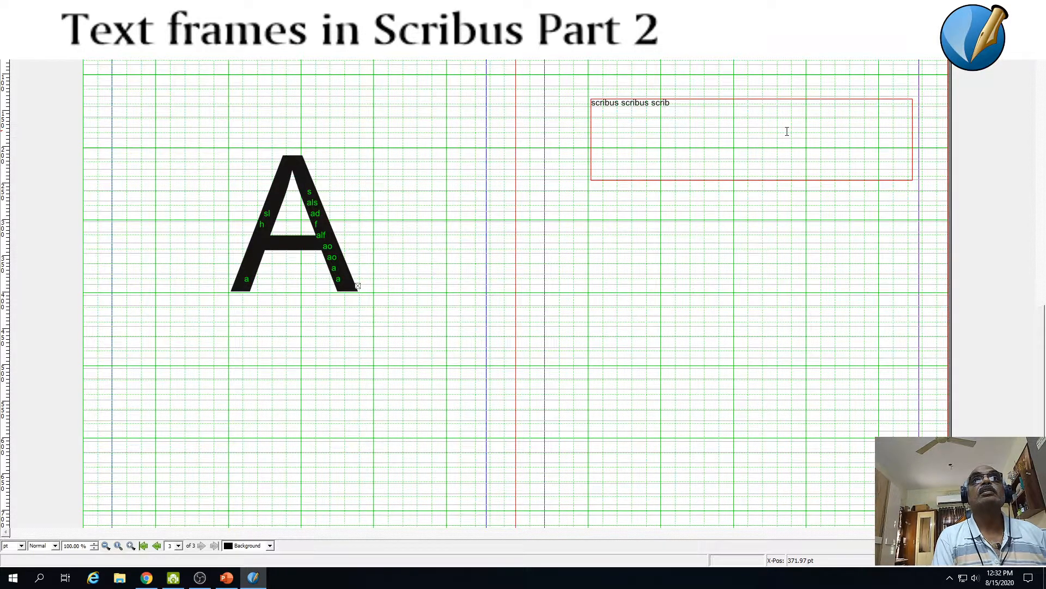
type("uys sc")
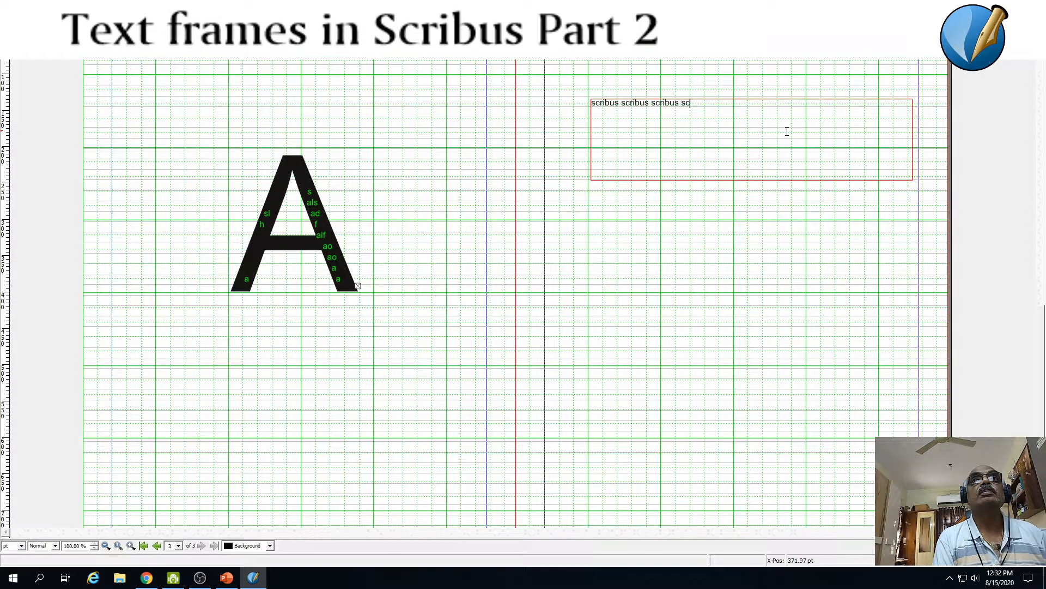
type("rib")
key("BackSpace")
key("BackSpace")
type("ibus ")
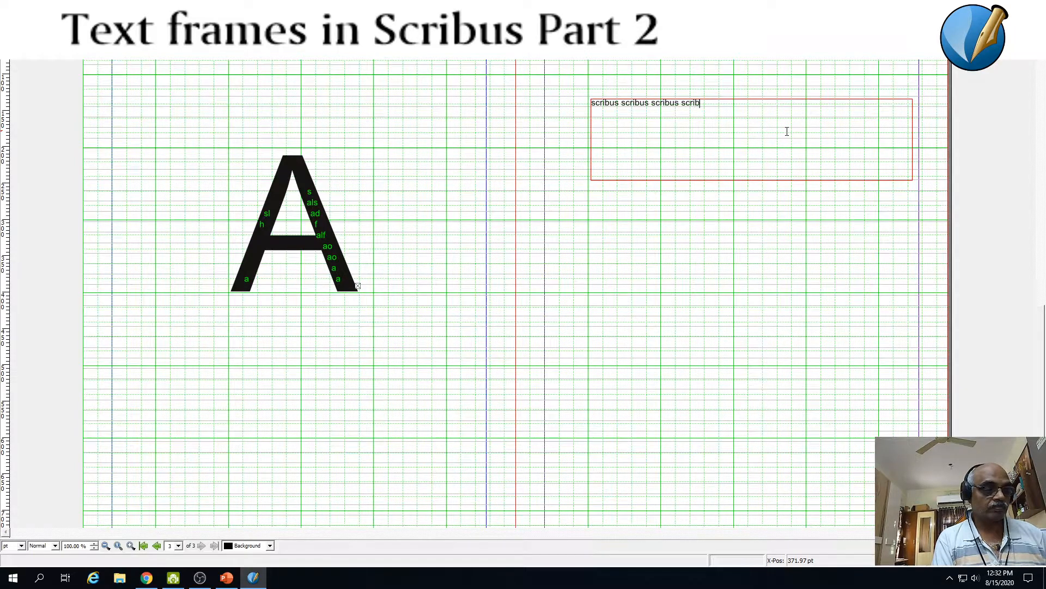
type("scribus")
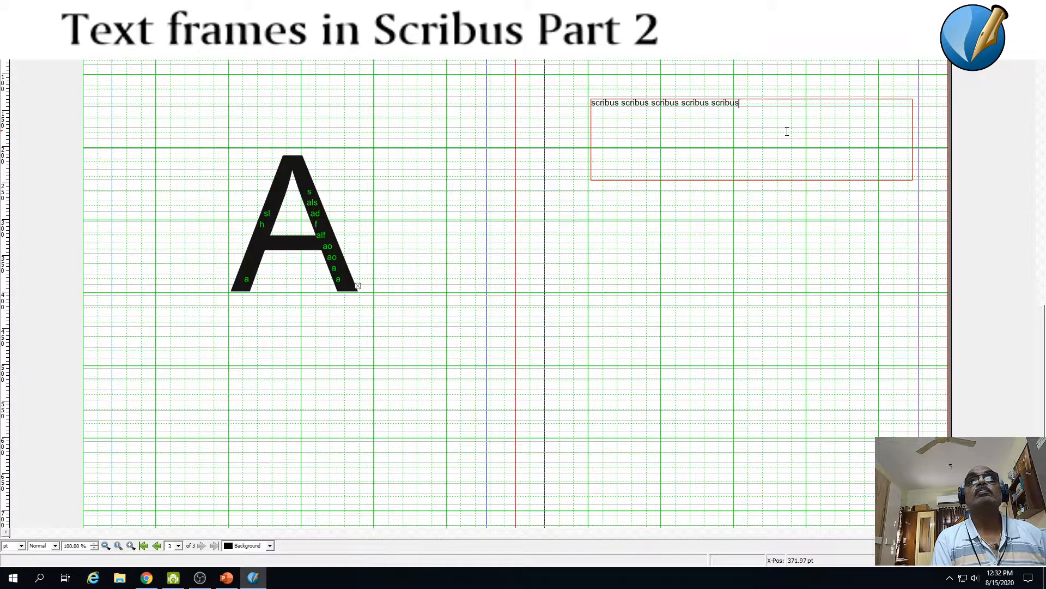
Select the repeated "scribus" words from after the first letter to the end and cut them to the clipboard
left_click_drag(744, 106, 394, 110)
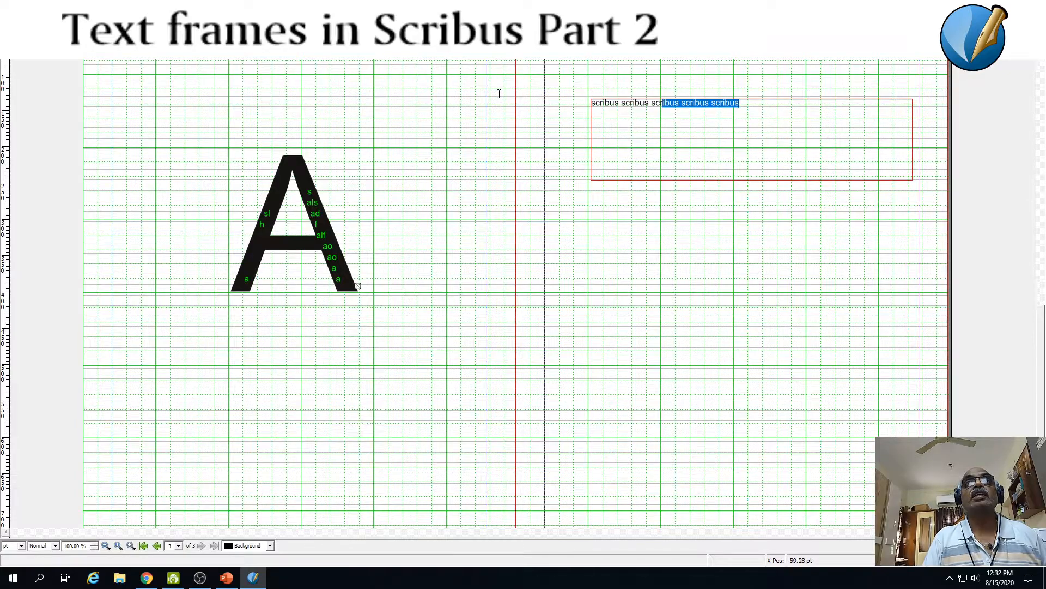
left_click_drag(643, 97, 584, 114)
left_click(731, 113)
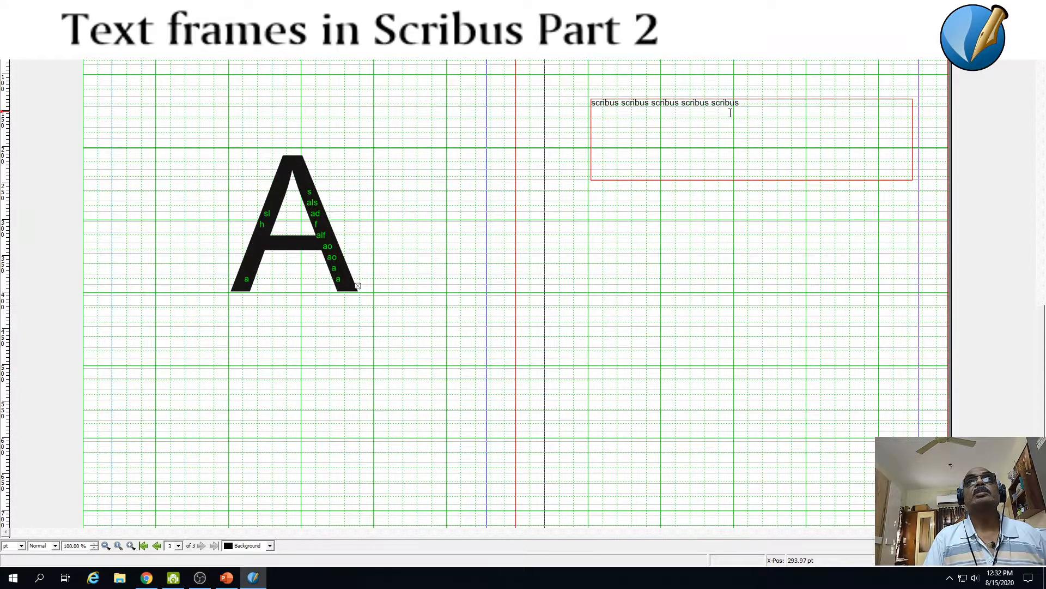
left_click_drag(751, 103, 542, 94)
left_click(574, 105)
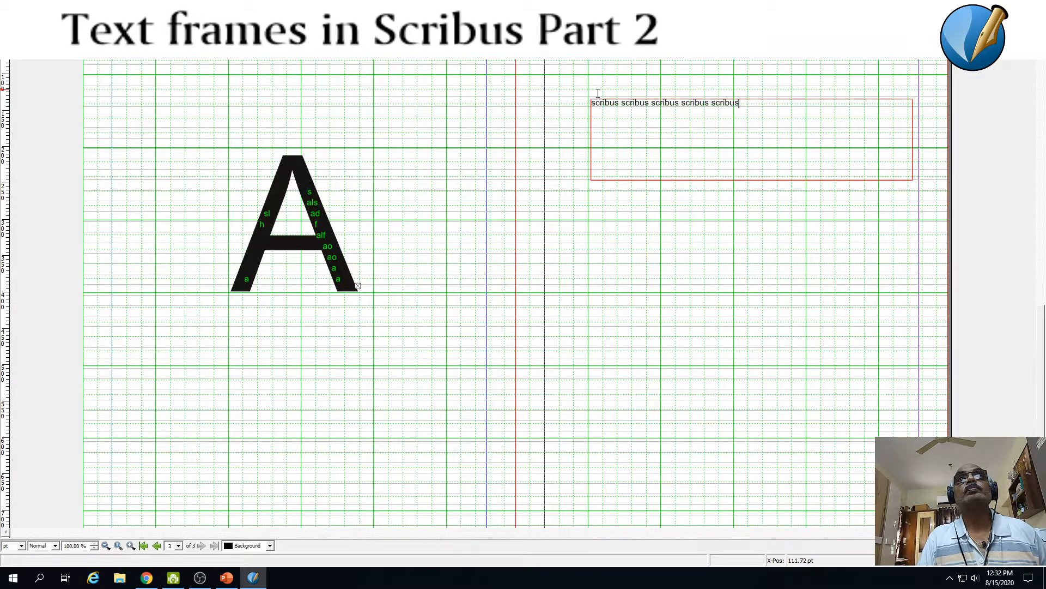
left_click_drag(753, 105, 561, 98)
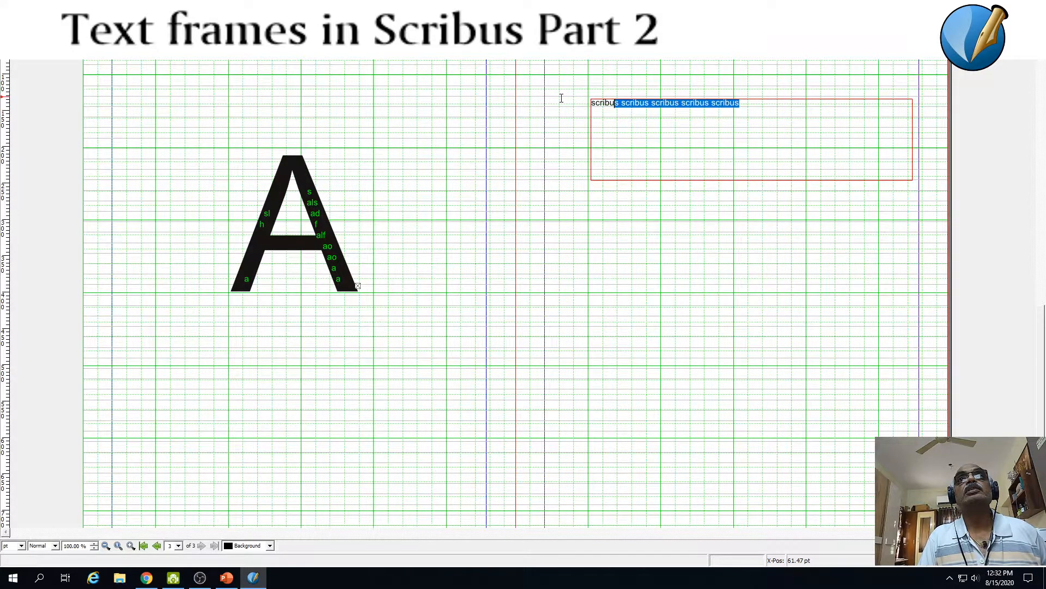
left_click(739, 104)
left_click_drag(740, 104, 584, 98)
key("ctrl+c")
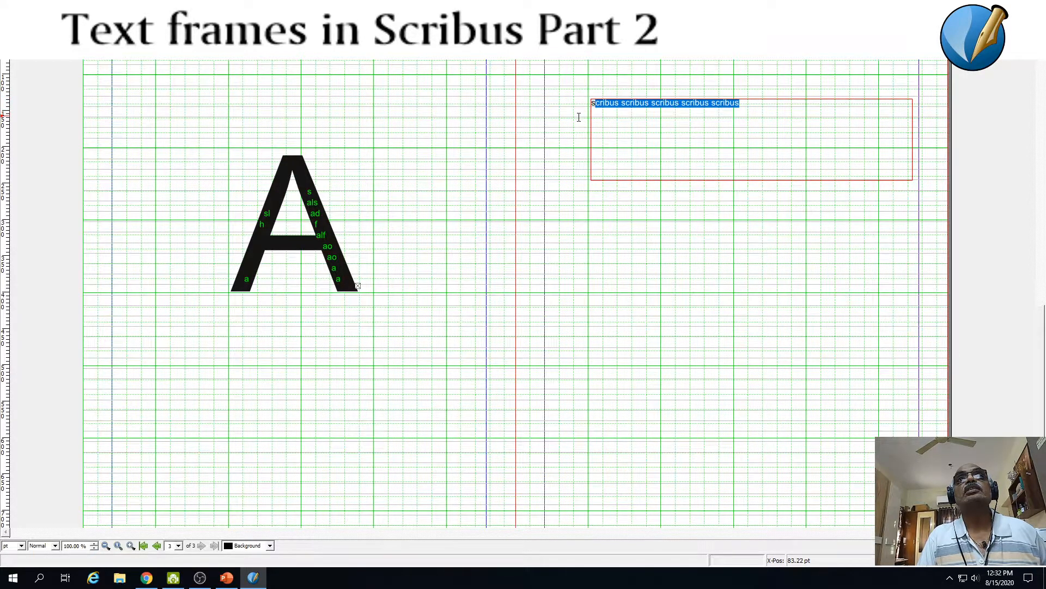
right_click(619, 109)
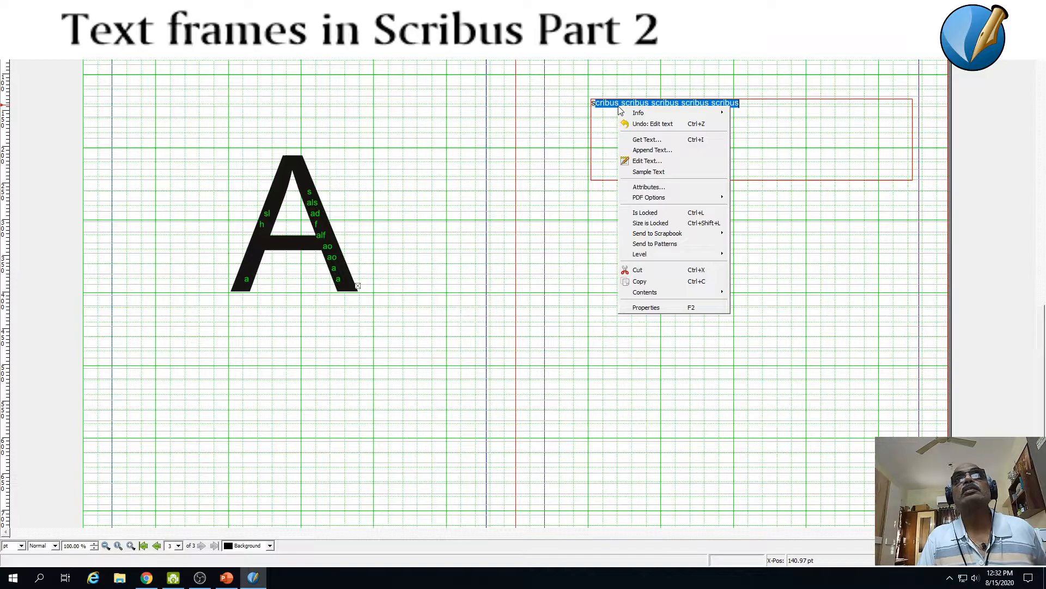
left_click(749, 294)
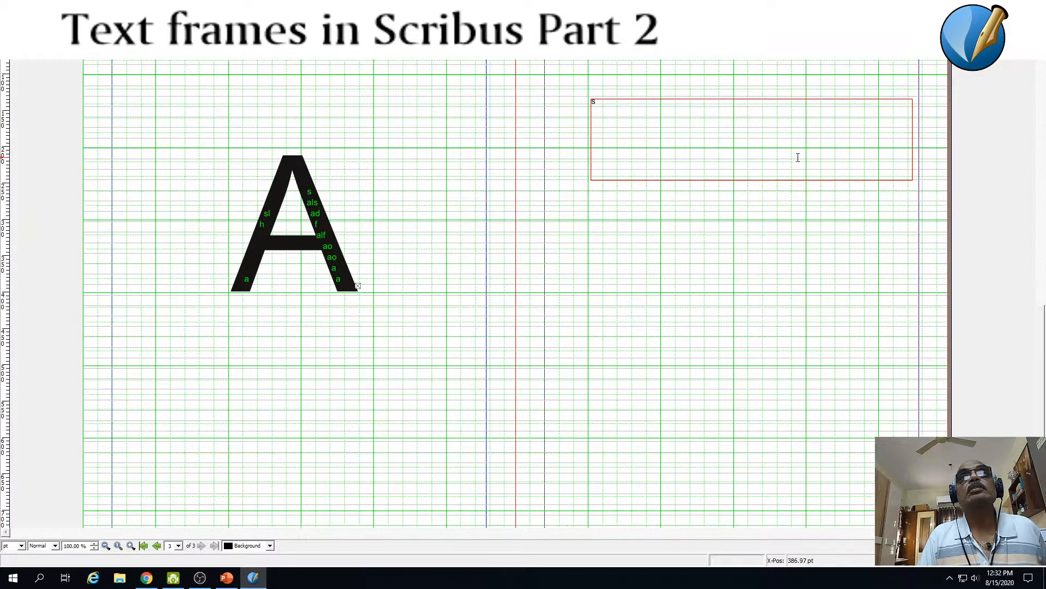
Paste the clipboard text into the text frame repeatedly until the "scribus" words run over about five lines
key("ctrl+v")
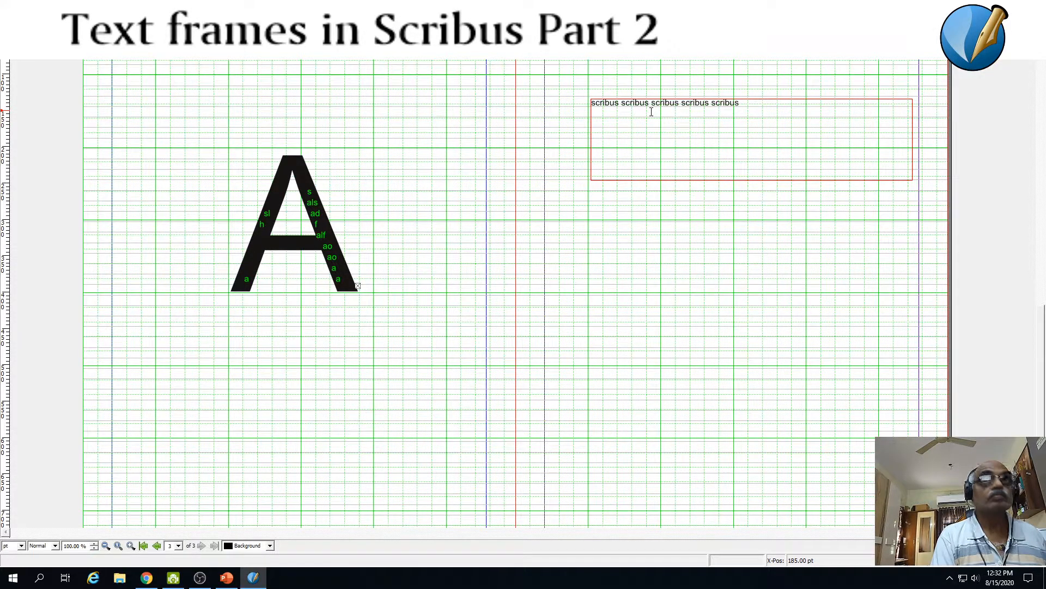
key("ctrl+v")
type("vv")
key("ctrl+v")
key("ctrl+v")
key("ctrl+v")
type("vv")
key("ctrl+v")
key("ctrl+v")
key("ctrl+v")
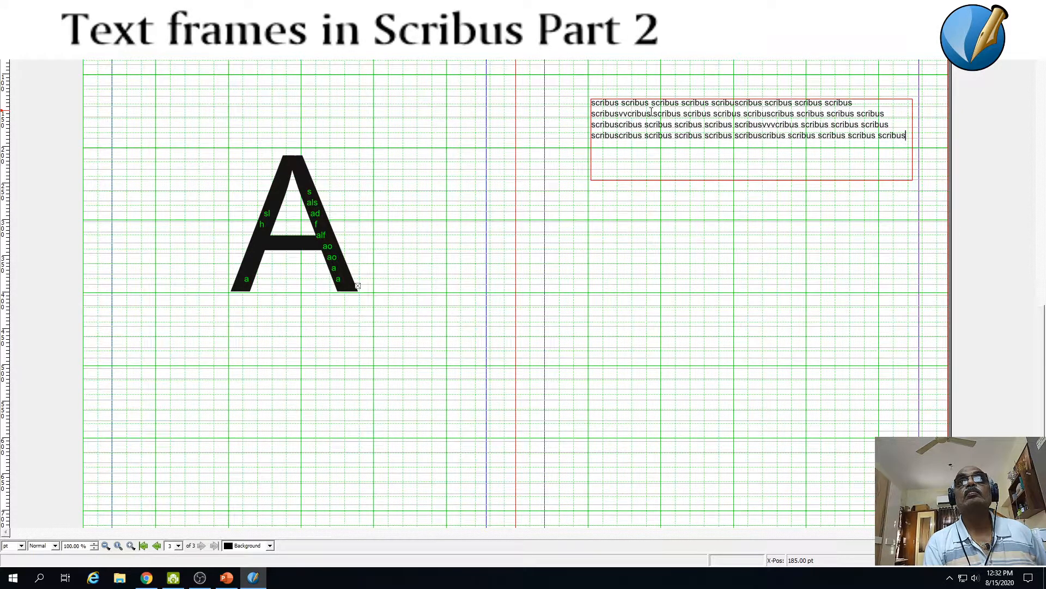
key("ctrl+v")
key("ctrl+v")
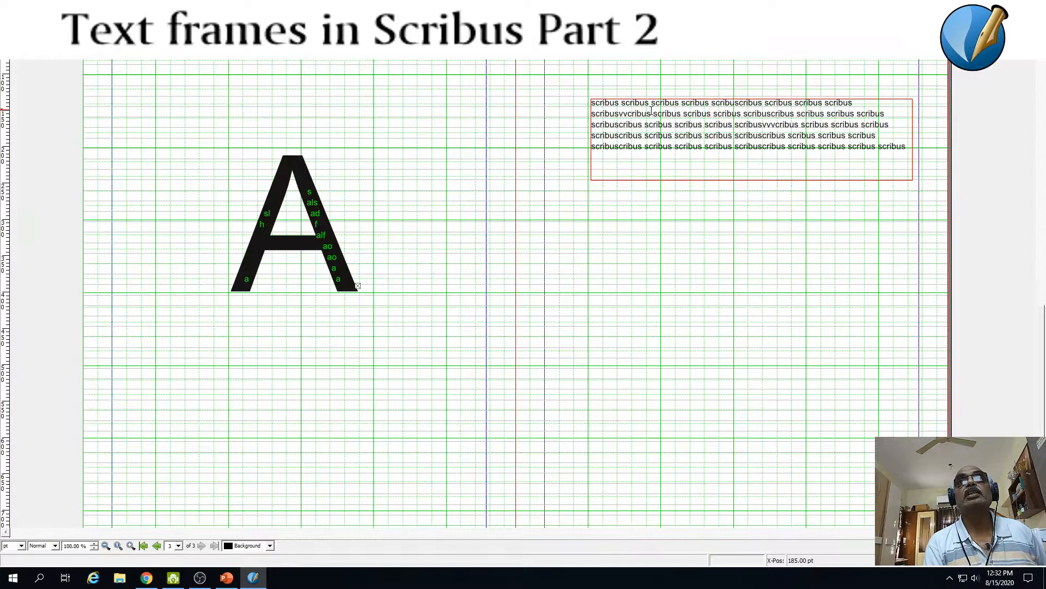
Insert a large circle from the default shapes below the "scribus" text frame on page 3
left_click(649, 325)
left_click(59, 21)
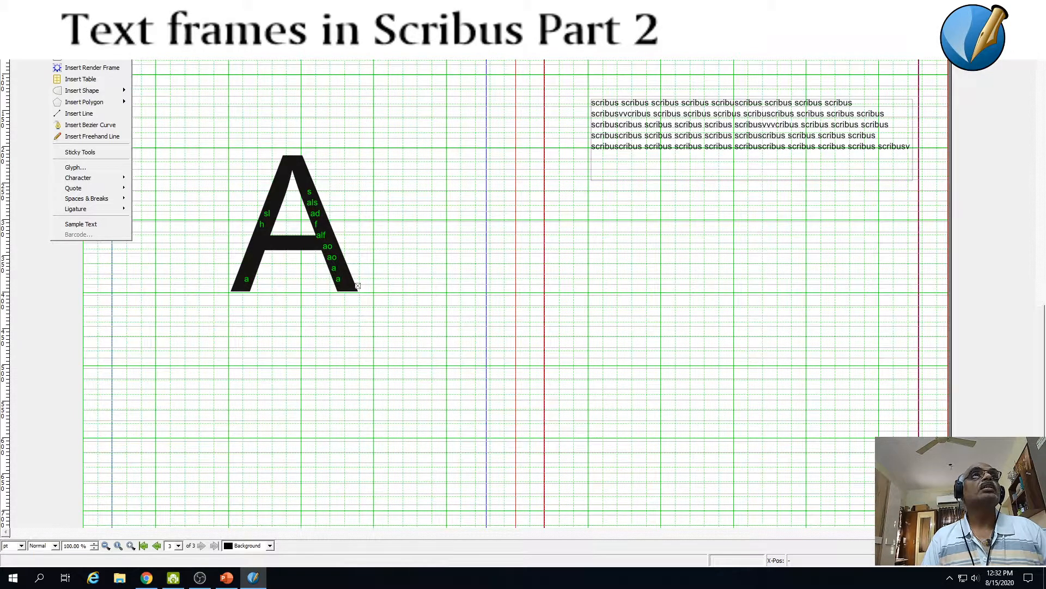
mouse_move(72, 94)
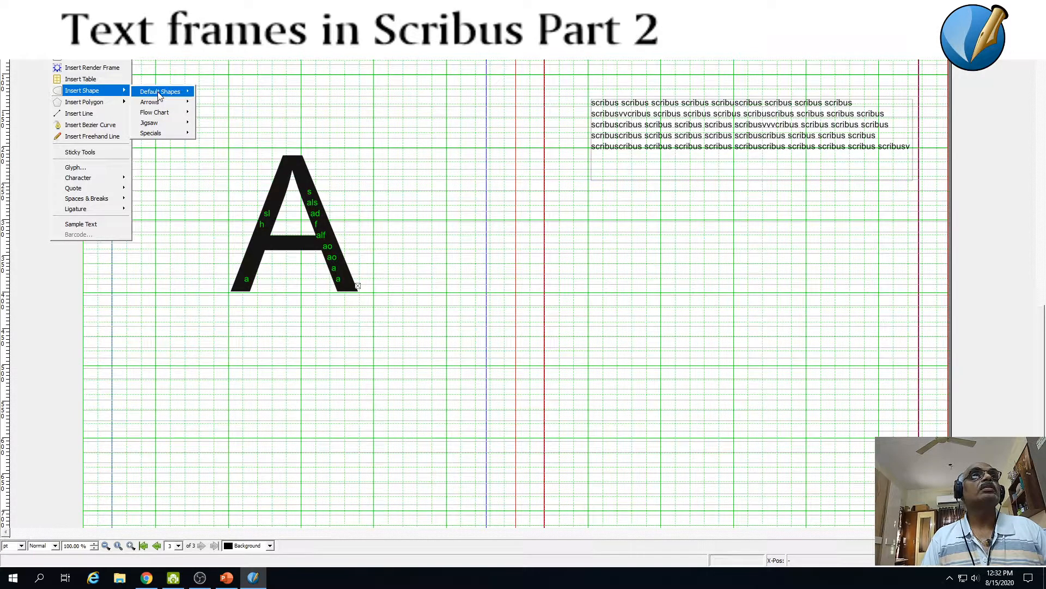
left_click(206, 109)
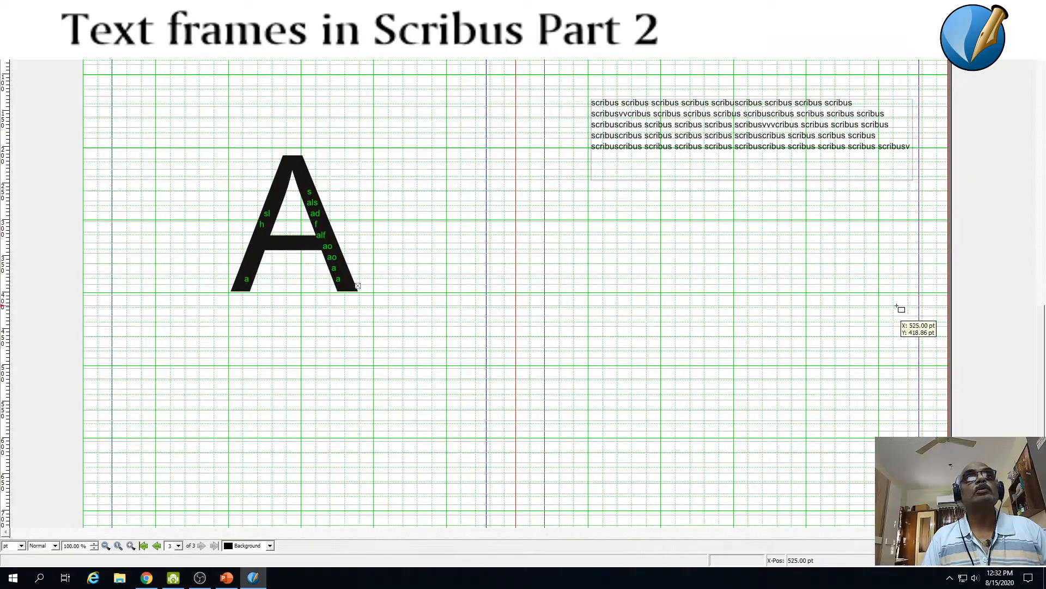
left_click_drag(636, 266, 845, 483)
left_click(918, 398)
Attach the "scribus" text to the outline of the circle as a path
left_click(618, 144)
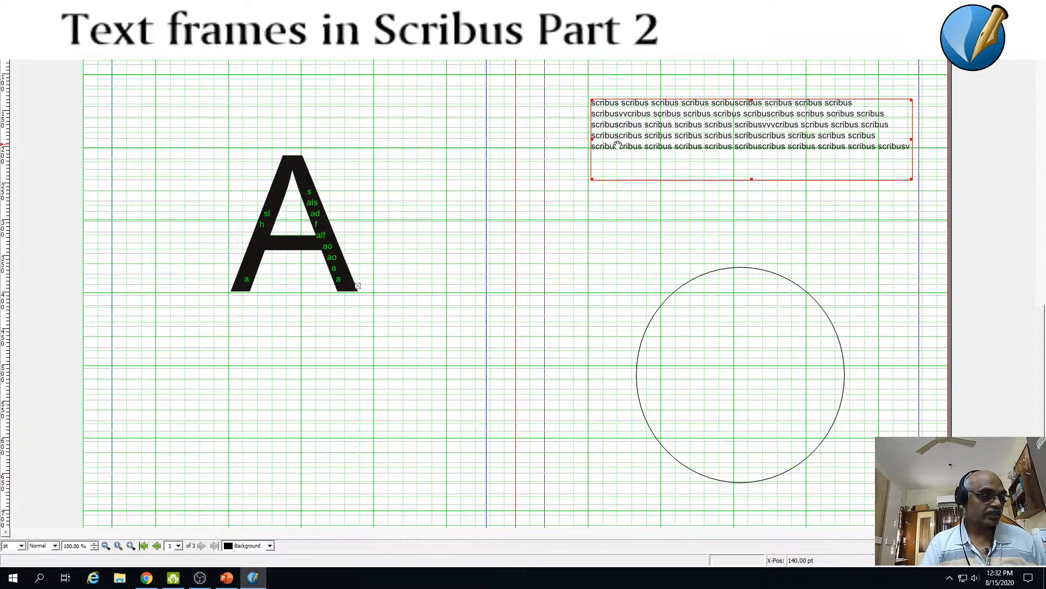
left_click(708, 395, "shift")
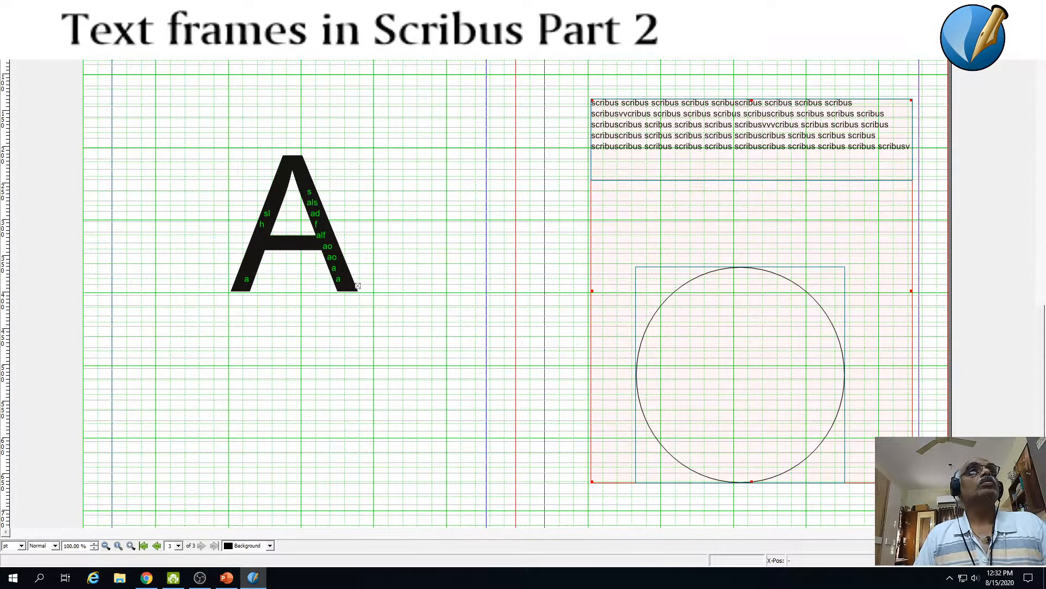
left_click(39, 17)
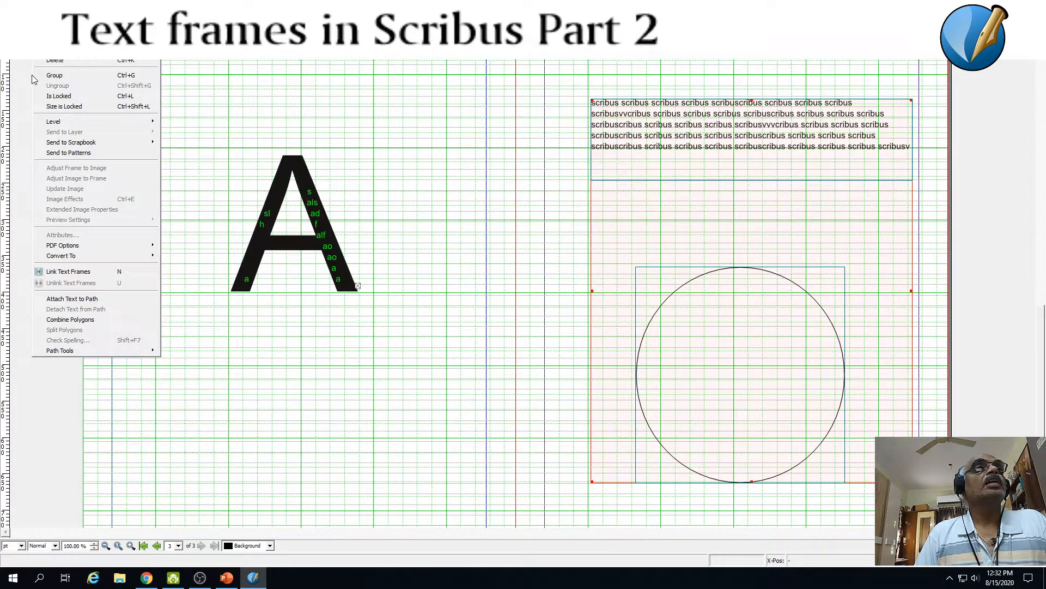
left_click(78, 303)
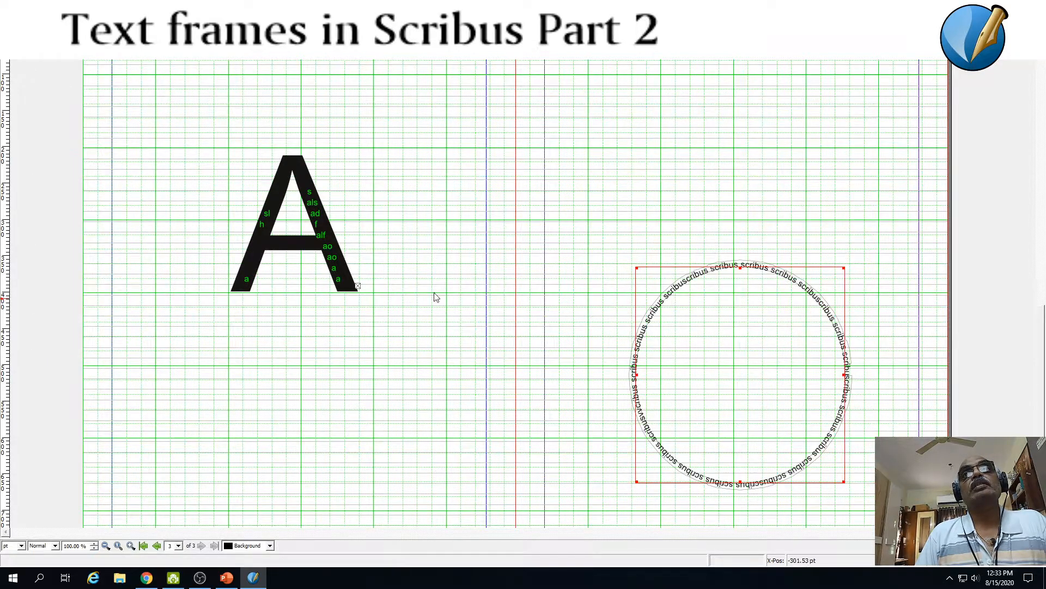
left_click(902, 147)
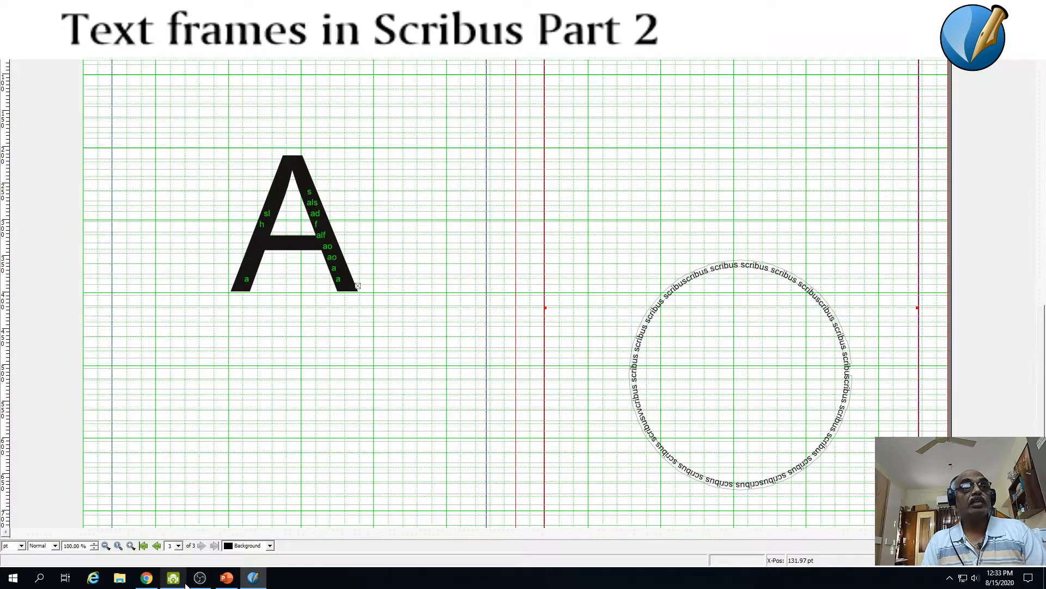
Switch to the PowerPoint checklist slide and tick off "Converting shapes to text boxes"
left_click(225, 581)
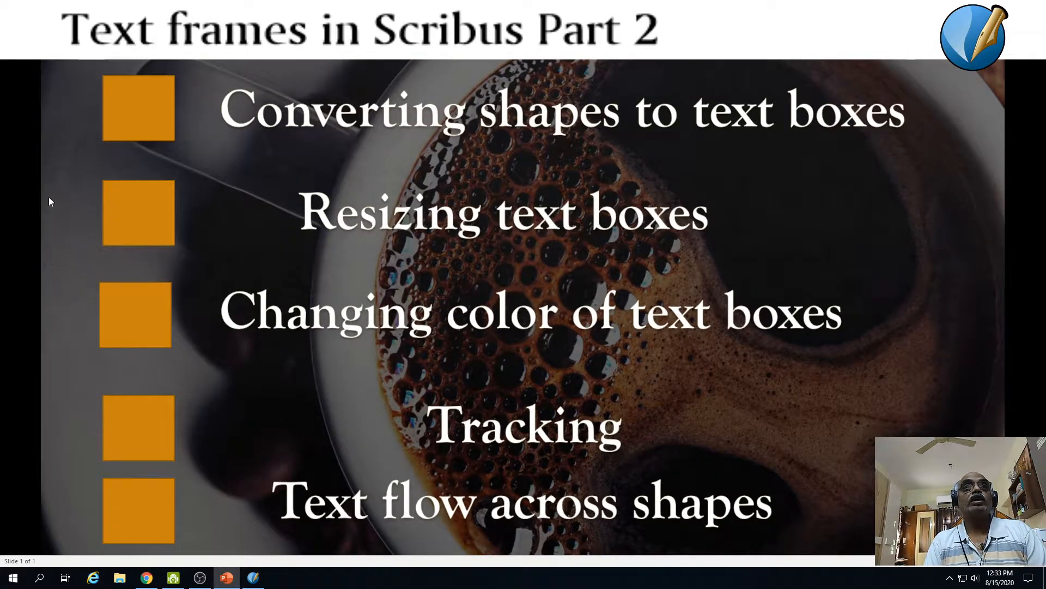
left_click(144, 123)
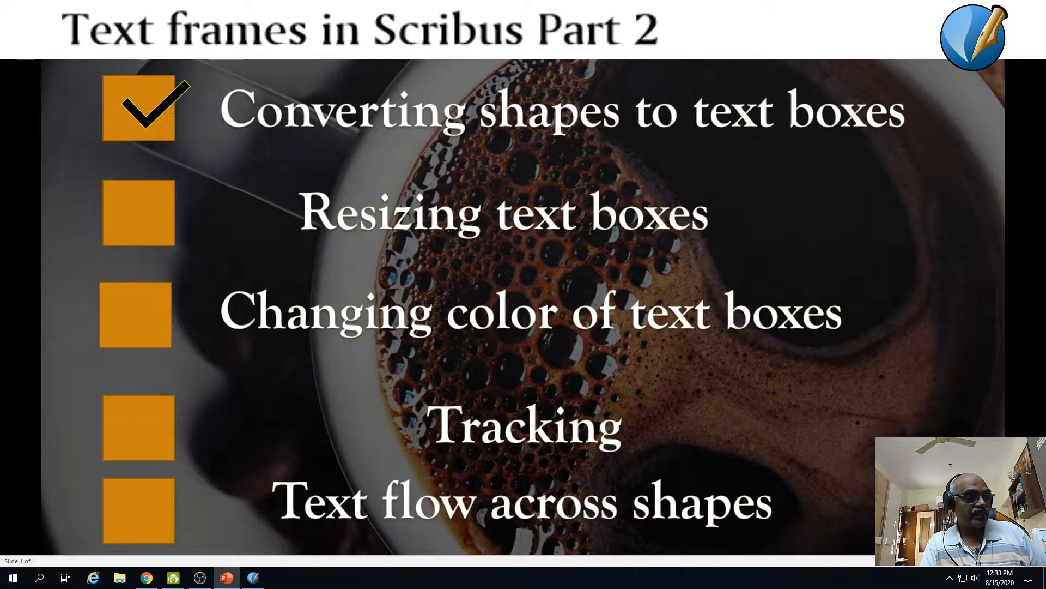
Return to Scribus, close it with the current document, and clear the PDF window to reach the desktop
key("alt+Tab")
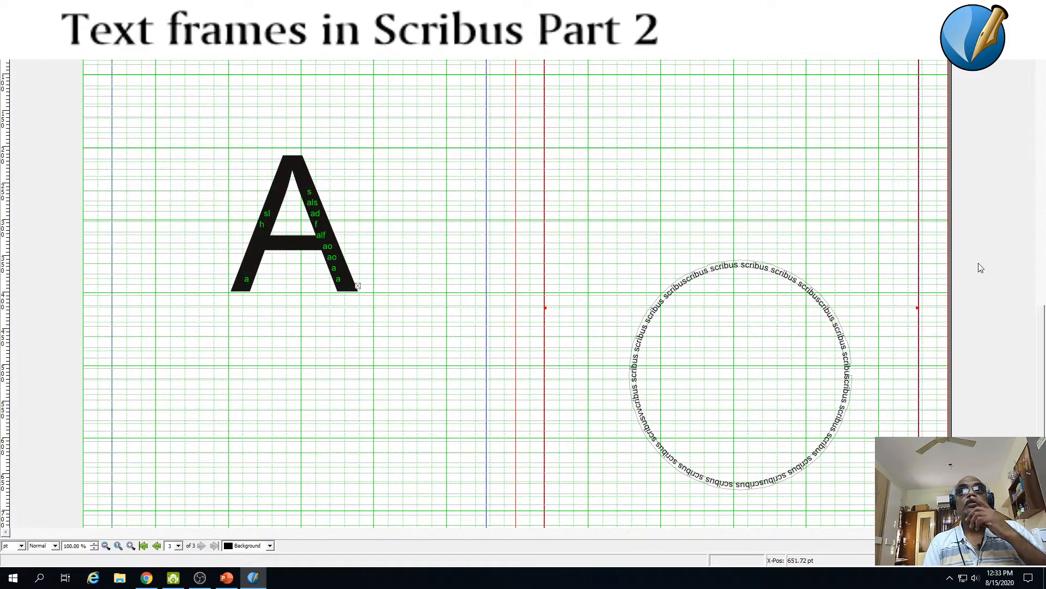
left_click_drag(1044, 438, 1044, 189)
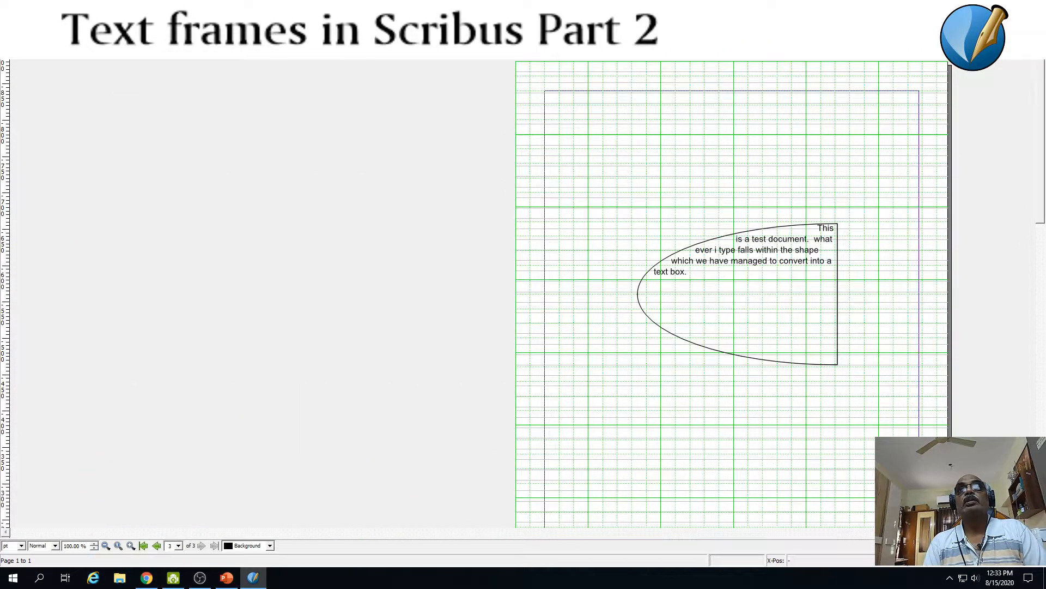
left_click(47, 30)
left_click(521, 298)
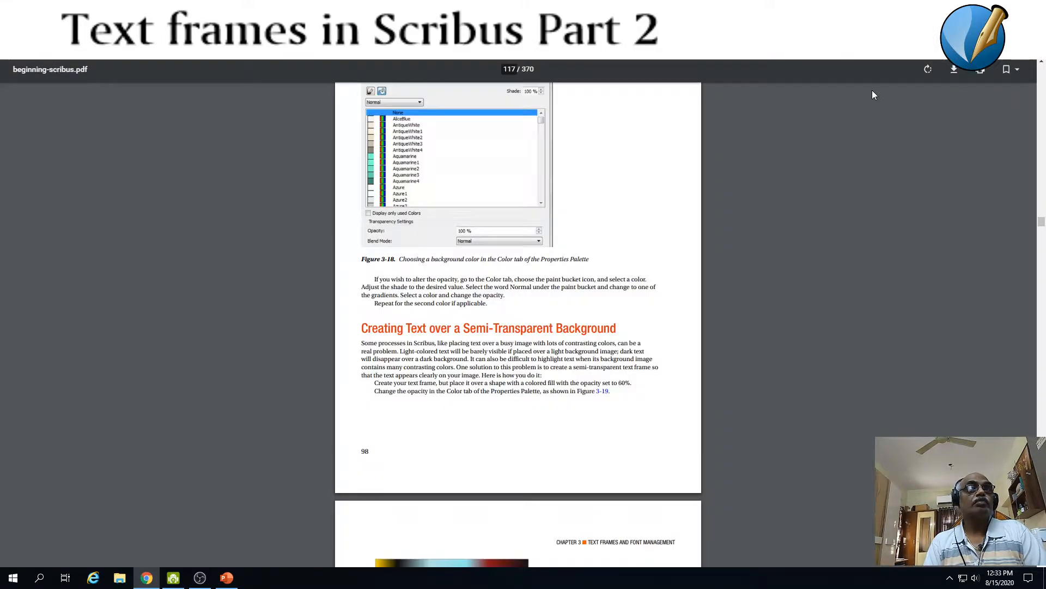
left_click(970, 7)
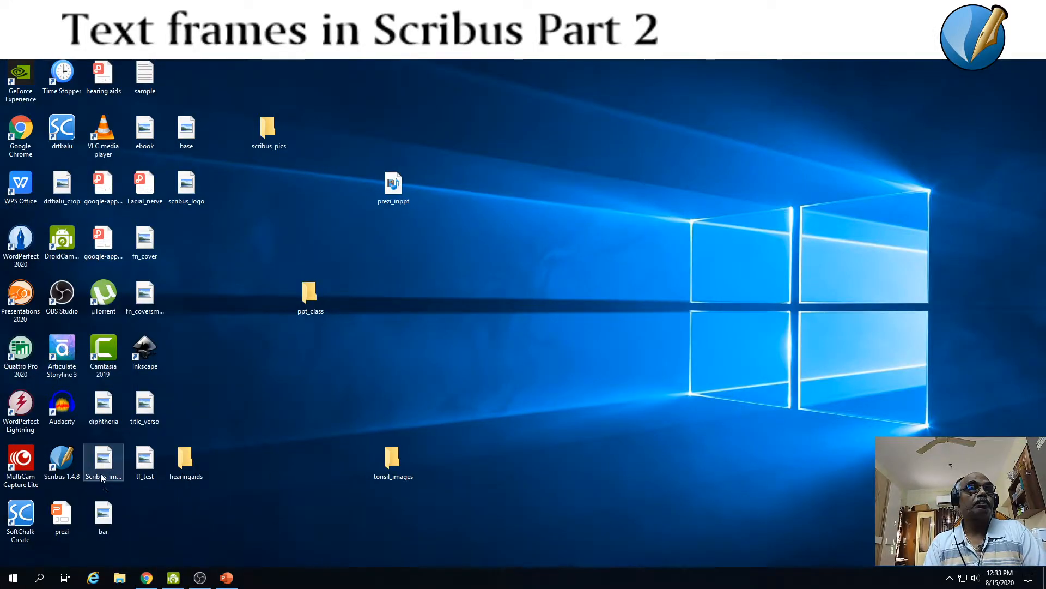
Relaunch Scribus 1.4.8 and create a double-sided A4 portrait document with 4 pages and automatic text frames
double_click(68, 463)
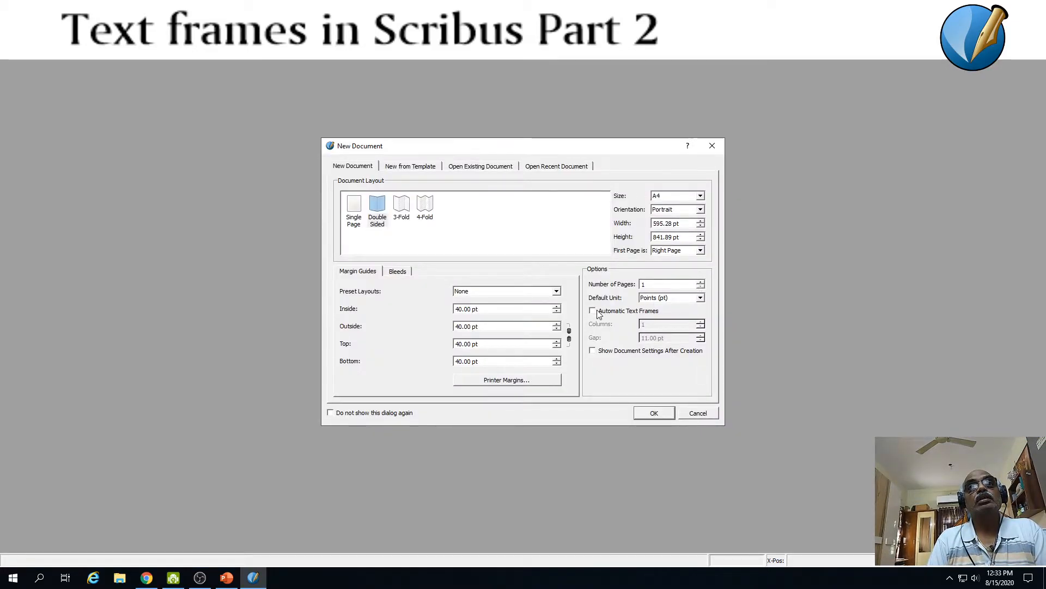
left_click(593, 311)
left_click(701, 282)
left_click(701, 282)
left_click(701, 282)
left_click(656, 416)
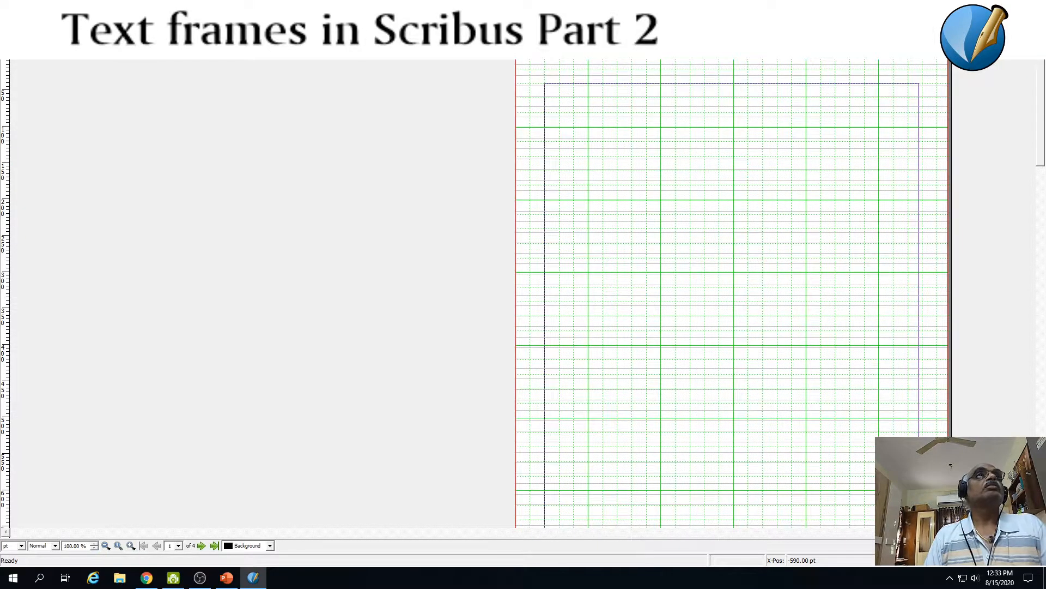
Insert a text frame in the upper part of page 1 and shrink it from its lower-right corner
left_click(60, 18)
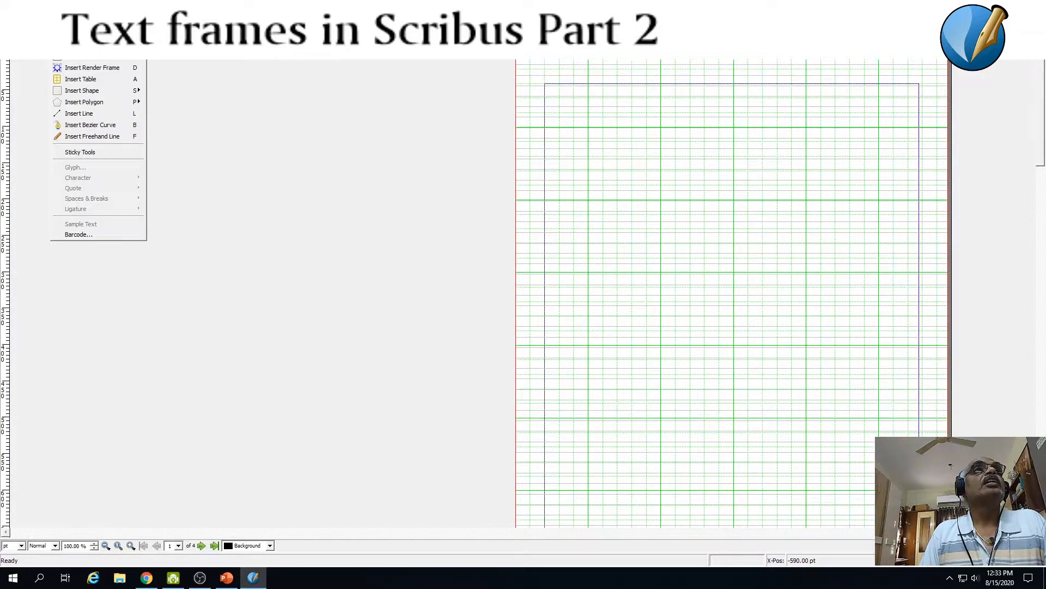
left_click(85, 44)
left_click_drag(590, 135, 875, 326)
mouse_move(1042, 160)
left_mouse_down()
mouse_move(1043, 199)
mouse_move(1042, 141)
left_mouse_up()
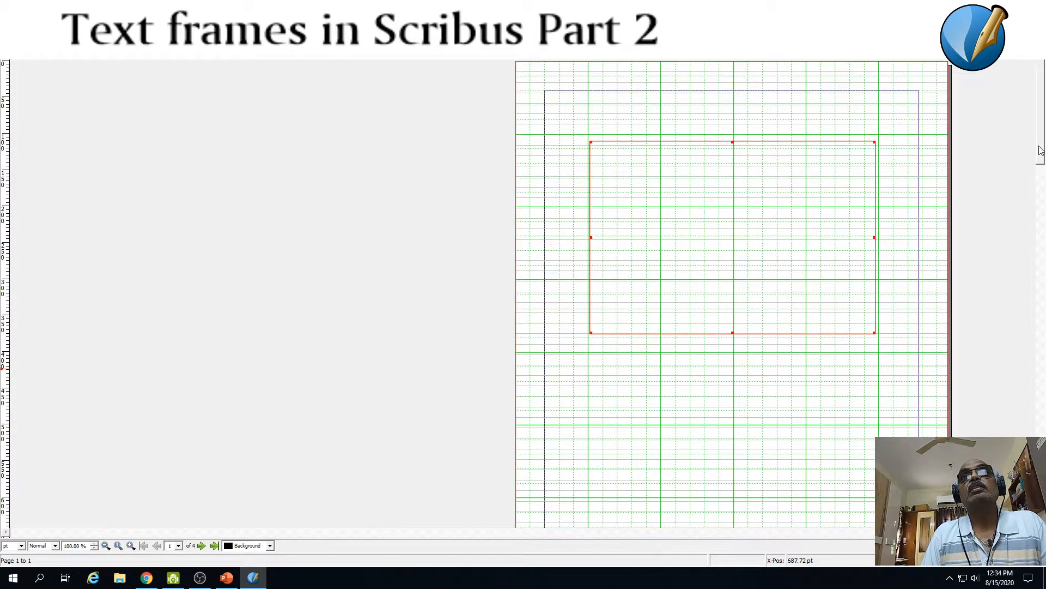
left_click_drag(874, 332, 795, 274)
left_click(827, 282)
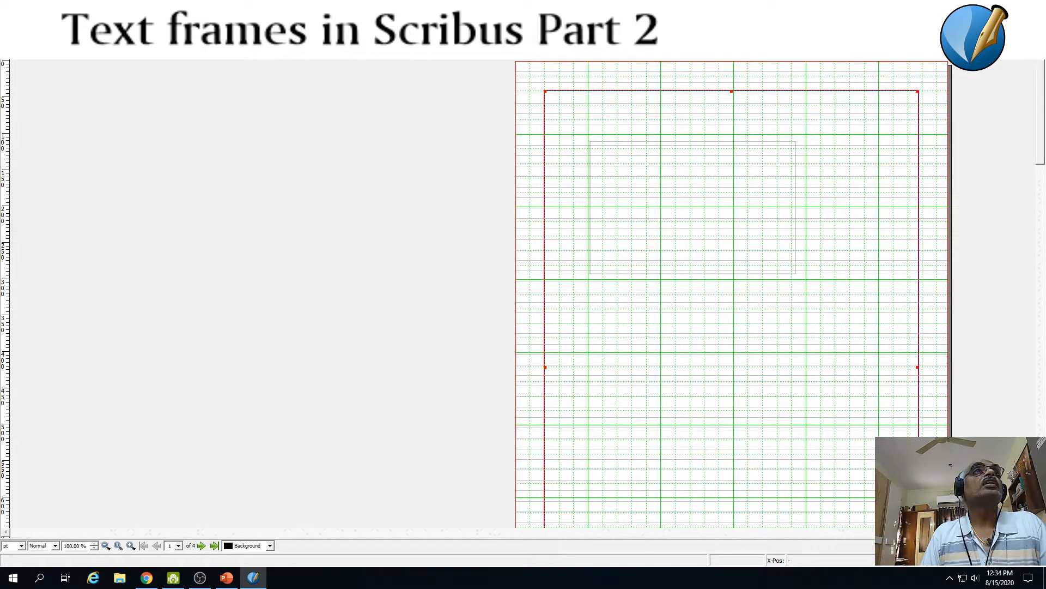
Insert a second text frame of similar size directly below the first one on page 1
left_click(59, 18)
left_click(83, 45)
mouse_move(593, 301)
left_mouse_down()
mouse_move(591, 359)
mouse_move(798, 437)
left_mouse_up()
Insert a third text frame below the second near the foot of page 1 and slightly narrow it
left_click_drag(1042, 112, 1039, 173)
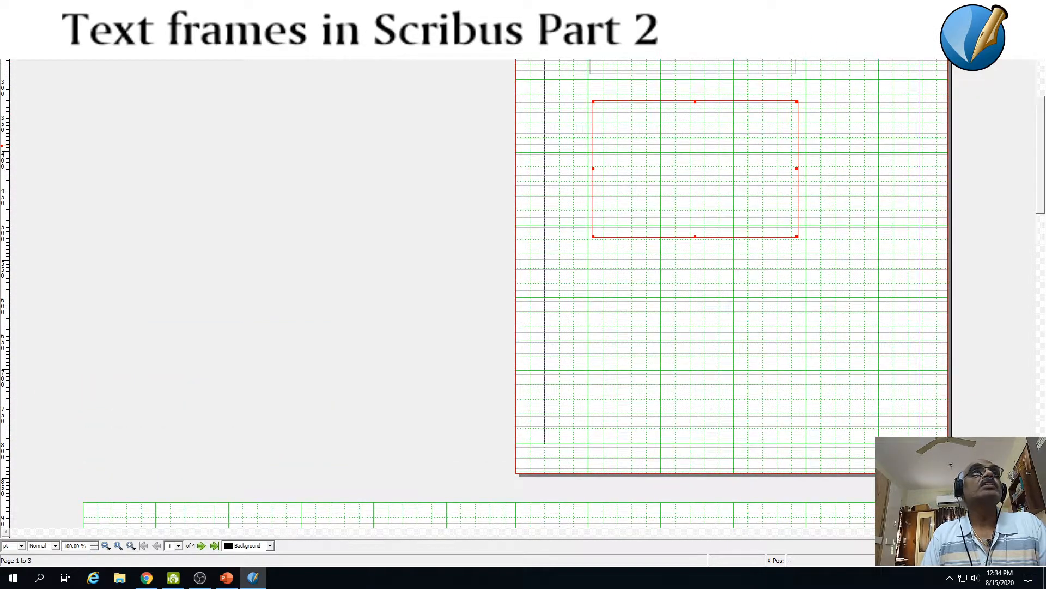
left_click(60, 19)
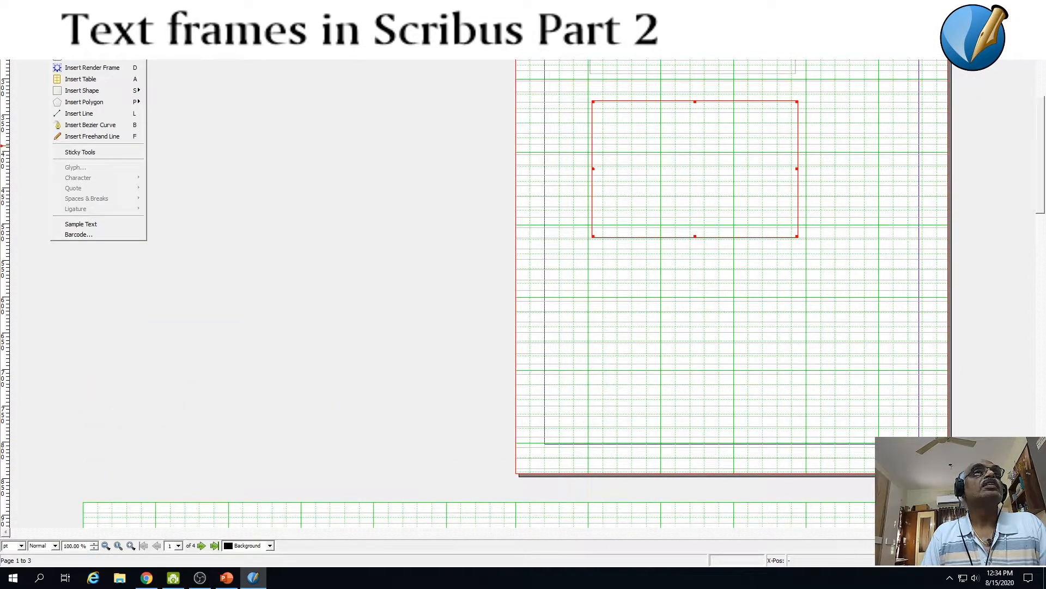
left_click(85, 44)
mouse_move(598, 278)
left_mouse_down()
mouse_move(736, 402)
mouse_move(808, 416)
left_mouse_up()
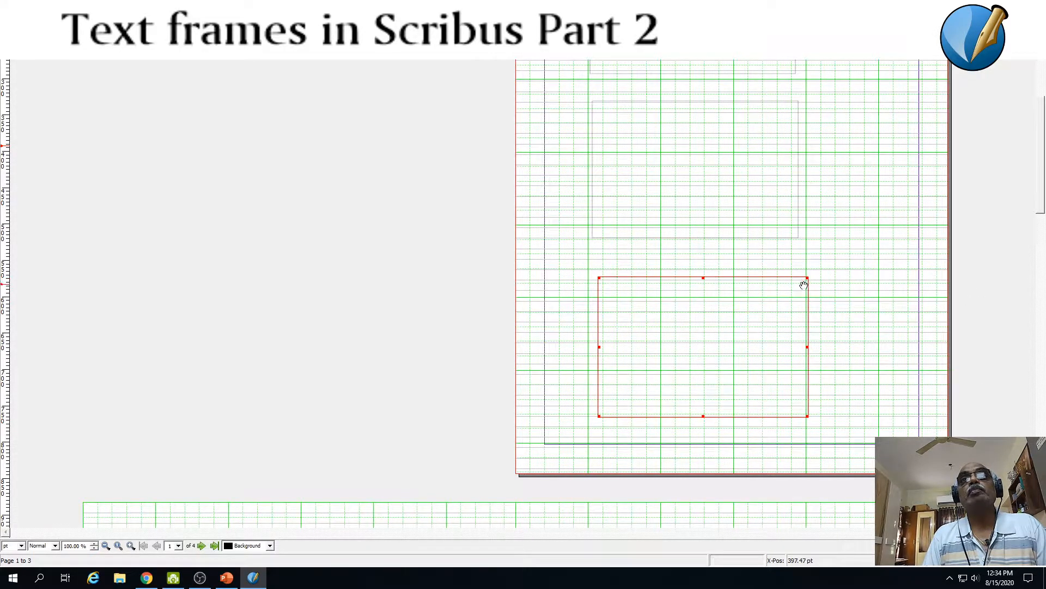
mouse_move(810, 278)
left_mouse_down()
mouse_move(792, 289)
mouse_move(804, 282)
left_mouse_up()
Fill the first text frame with 10 random paragraphs of English sample text
scroll(679, 218, "up", 5)
left_click(648, 167)
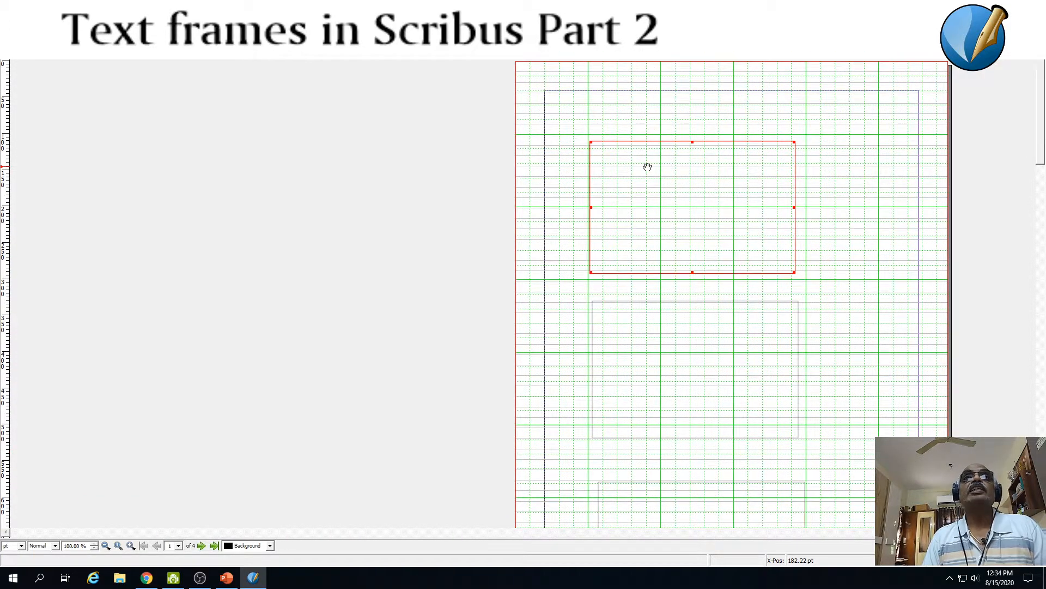
double_click(647, 167)
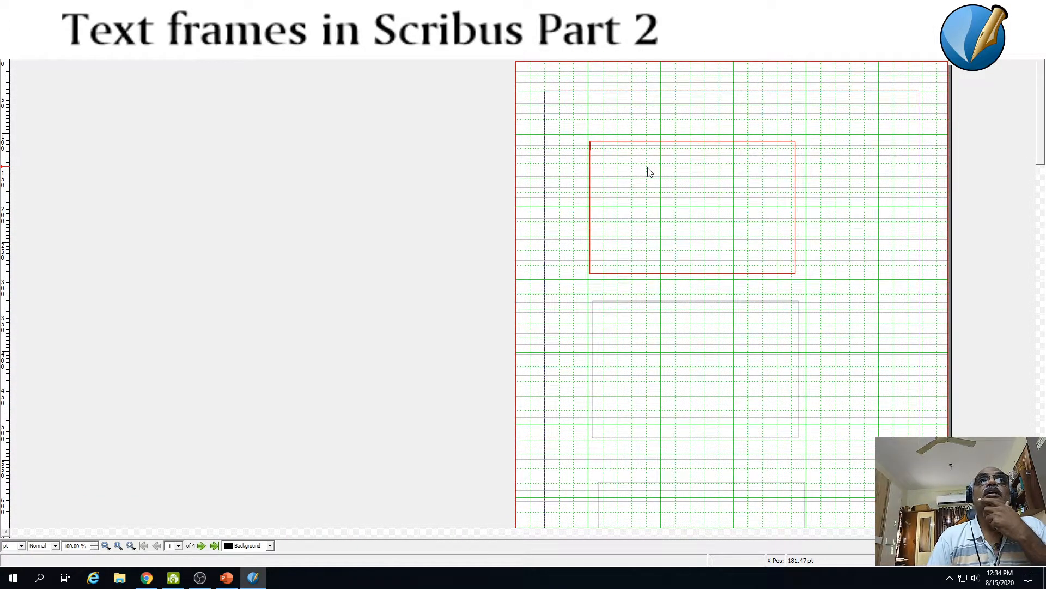
right_click(649, 173)
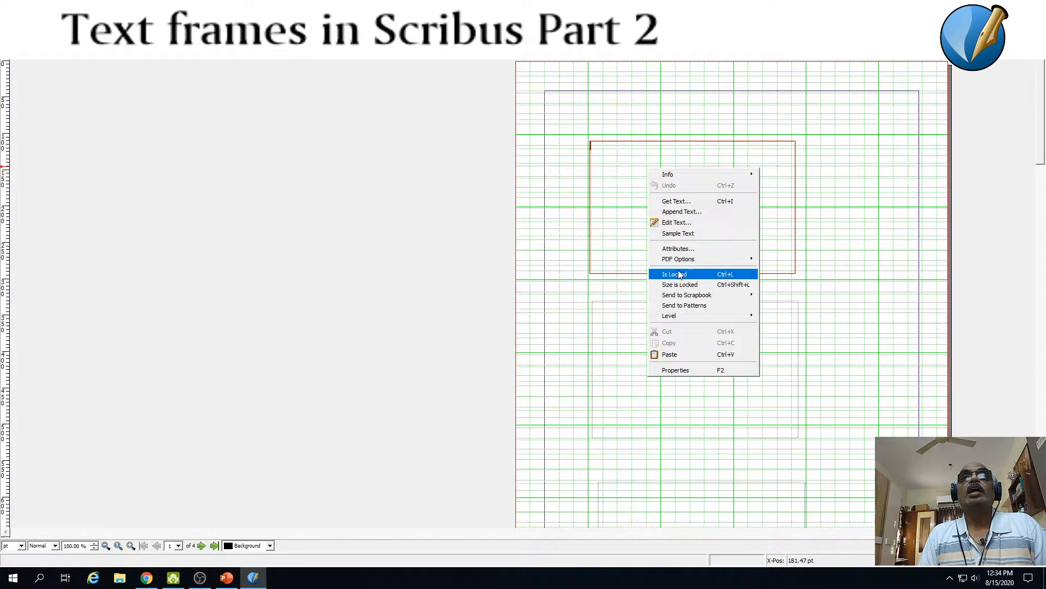
left_click(689, 234)
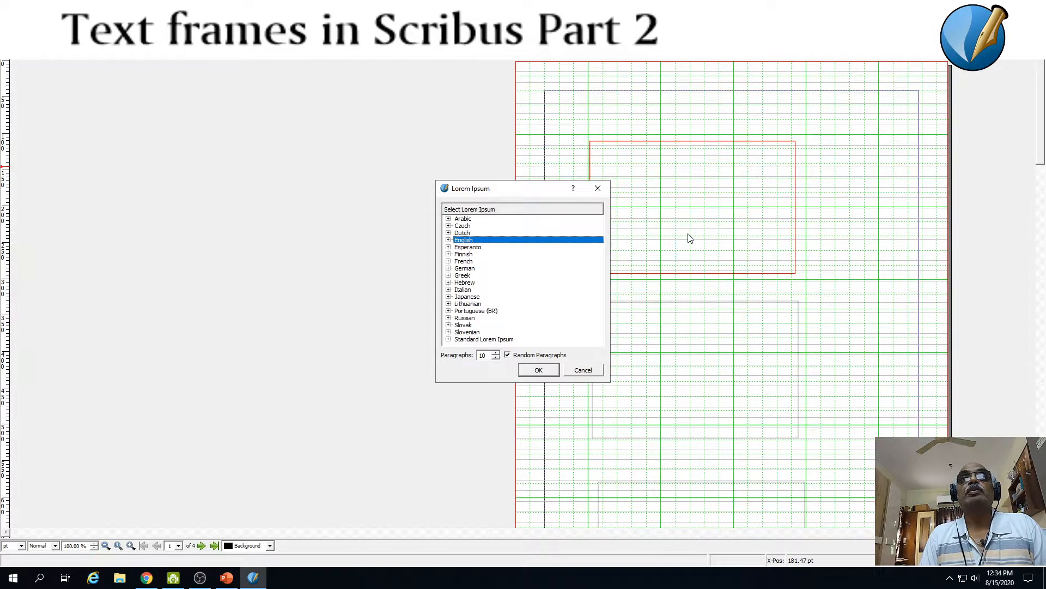
left_click(550, 370)
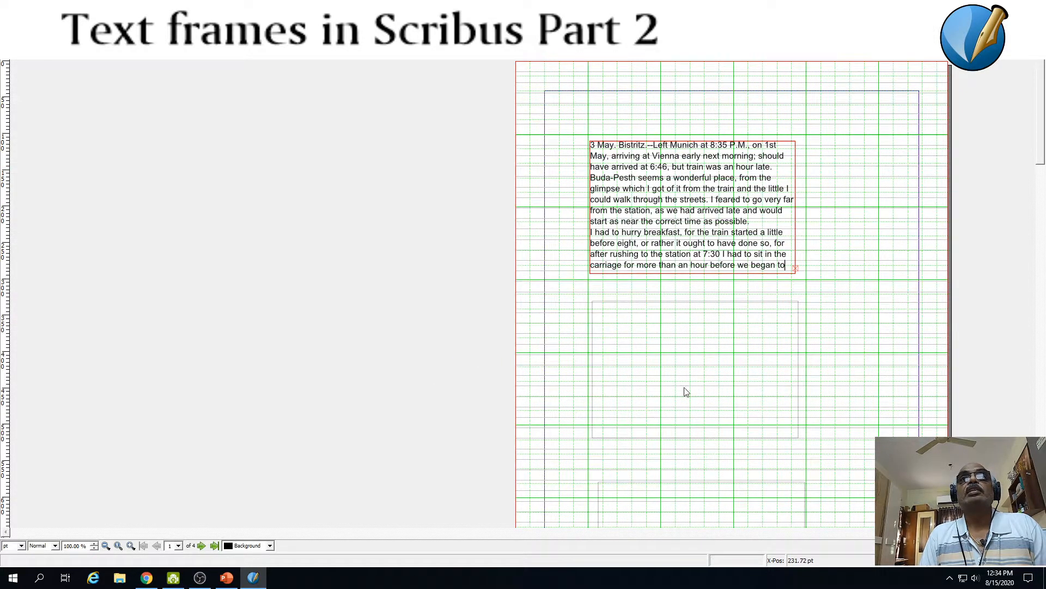
Fill the middle text frame with 10 random paragraphs of English sample text
right_click(611, 334)
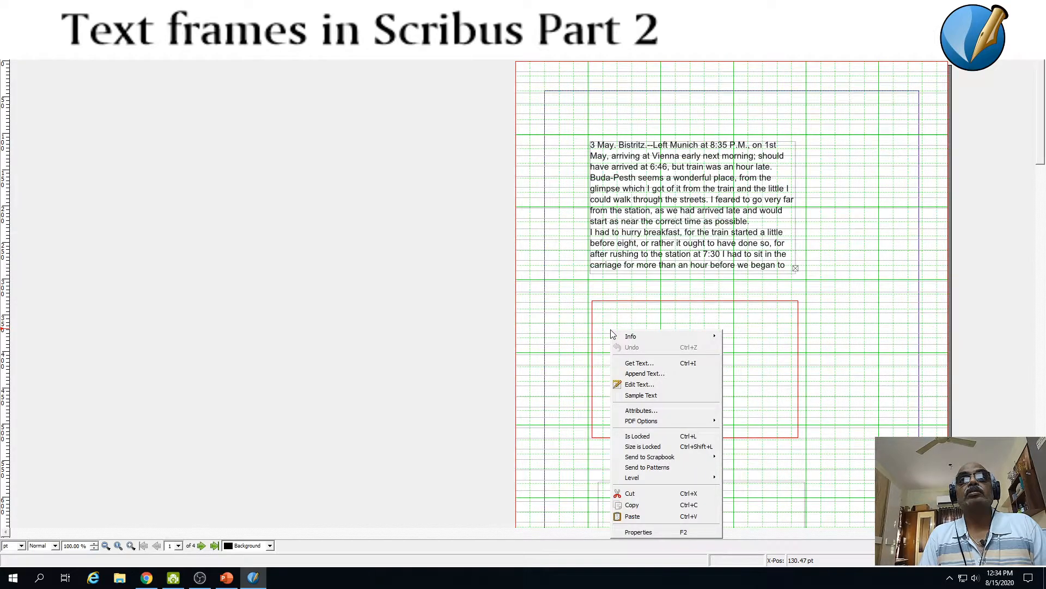
left_click(641, 395)
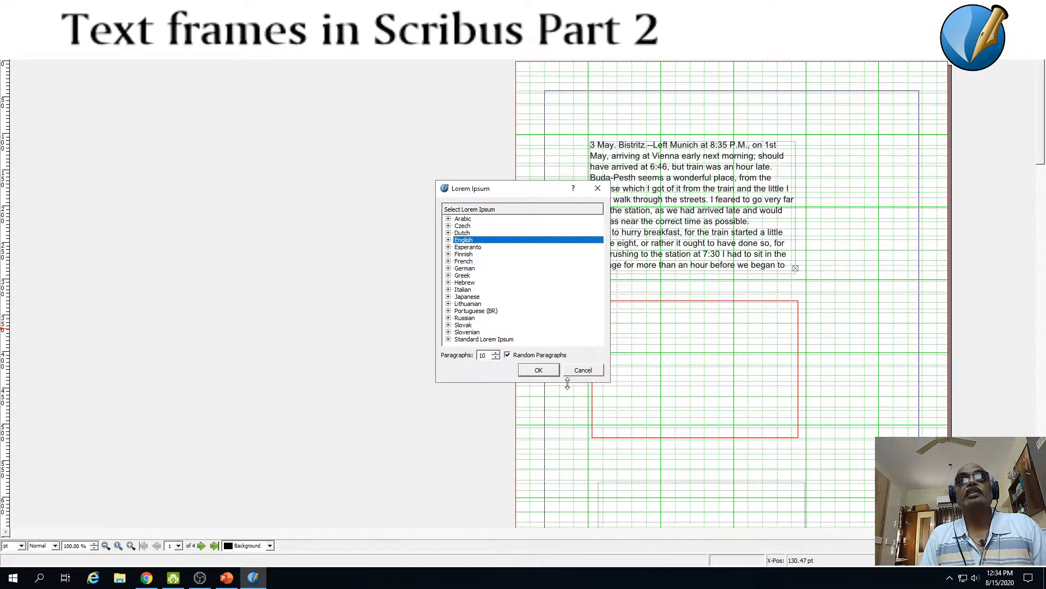
left_click(533, 375)
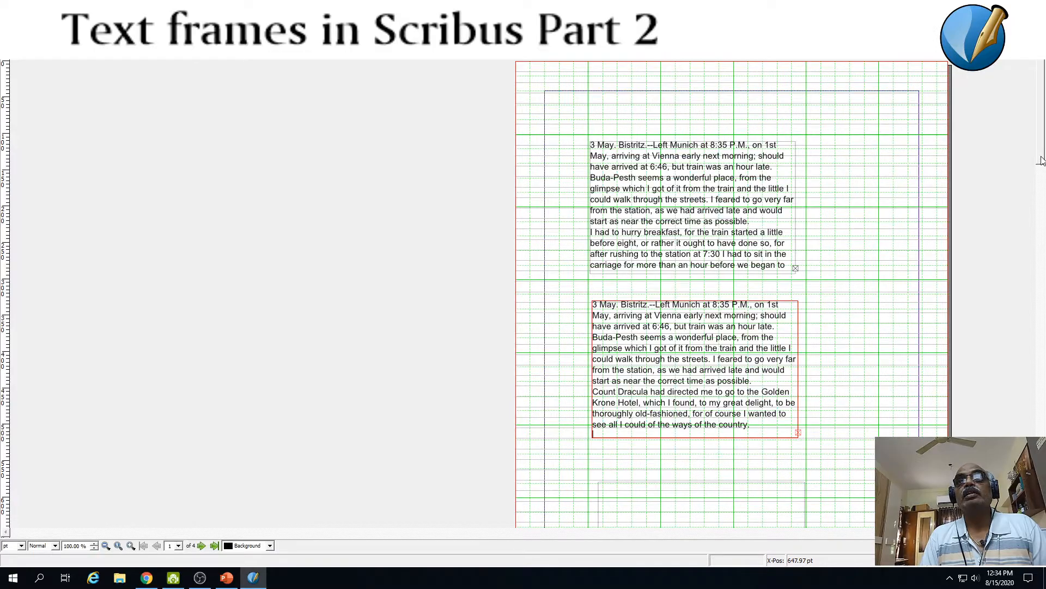
Fill the lowest text frame on page 1 with English sample text
left_click_drag(1040, 159, 1021, 236)
left_click(619, 180)
right_click(619, 181)
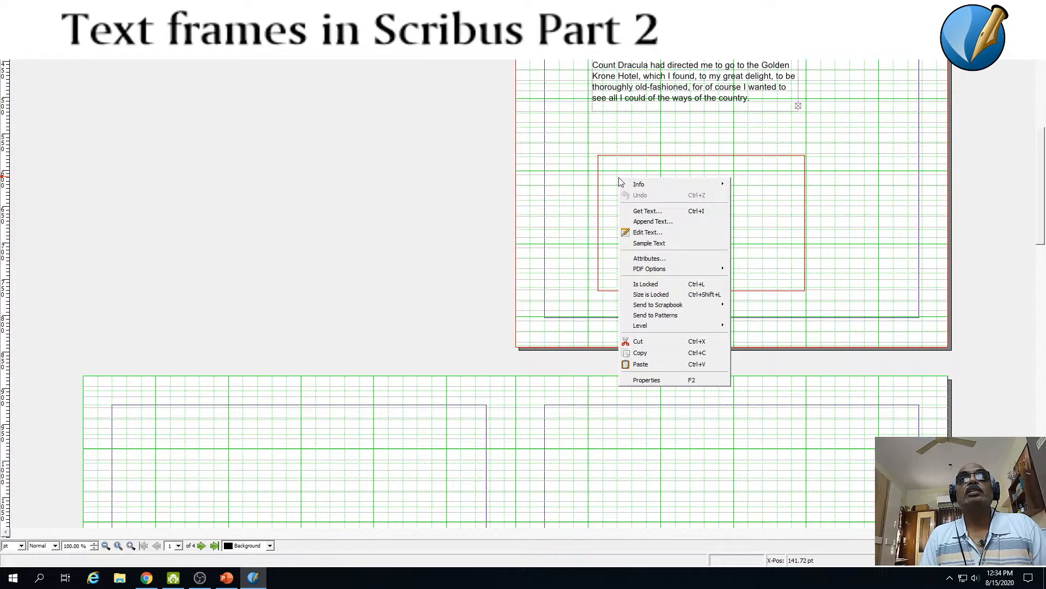
left_click(649, 243)
left_click(534, 370)
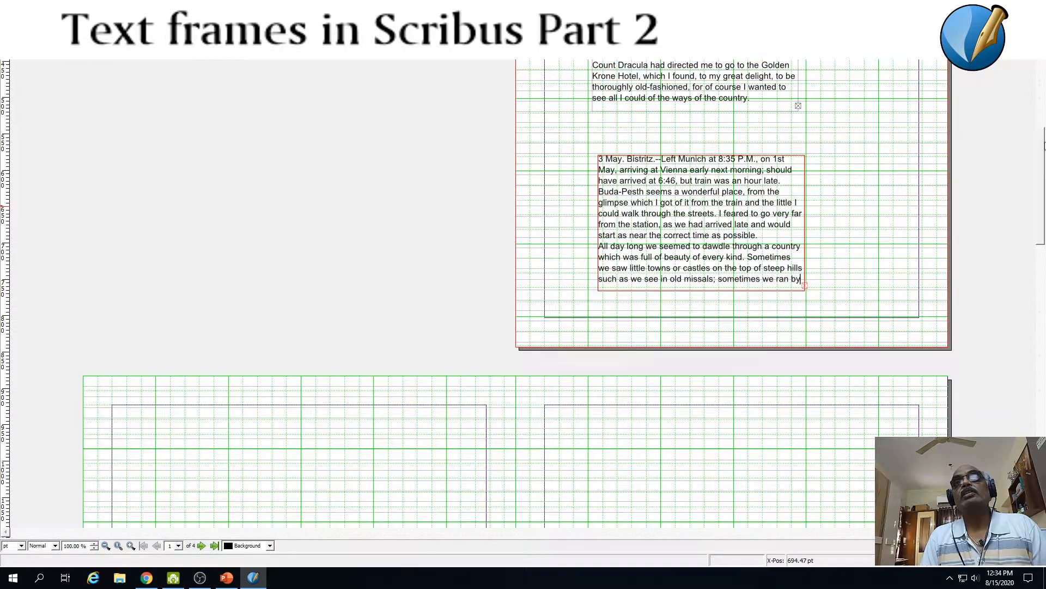
Enlarge the first text frame from both upper corners up to the page's top margin, reflowing its text without scaling it
left_click_drag(1042, 223, 1042, 156)
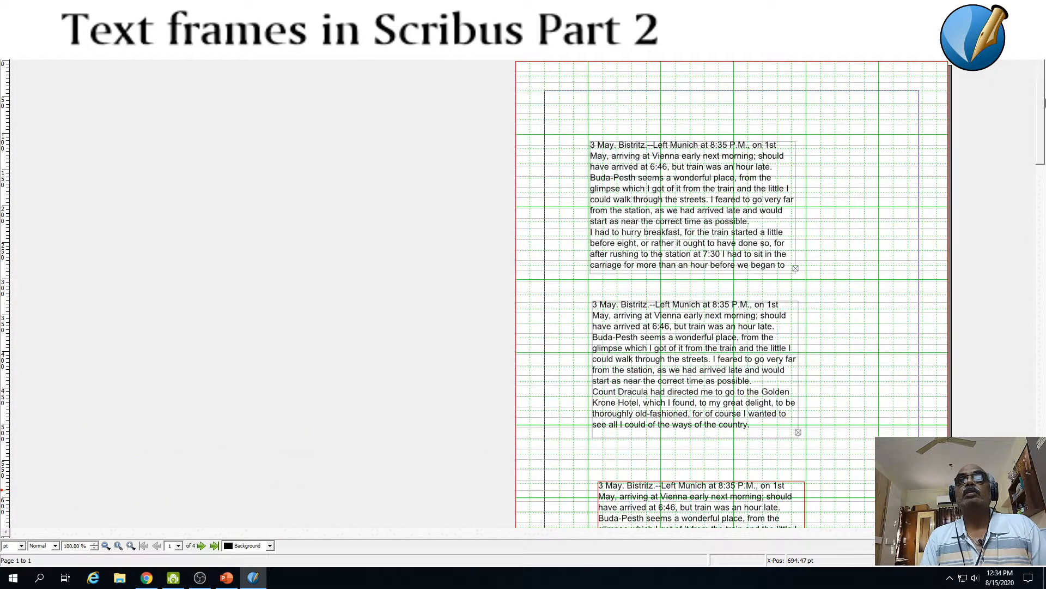
left_click(681, 200)
left_click_drag(684, 191, 687, 146)
left_click(828, 202)
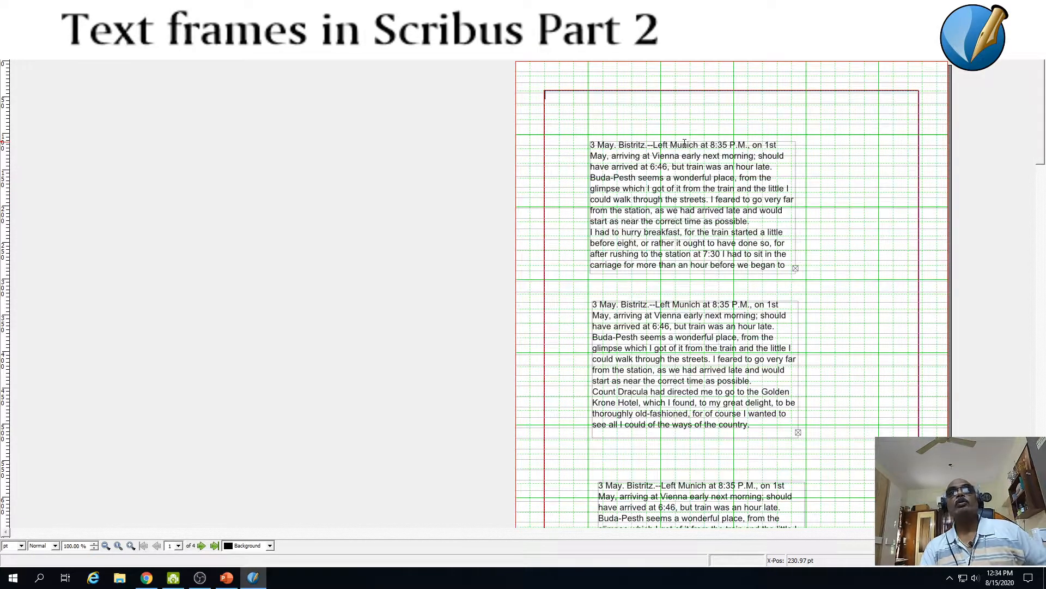
left_click(648, 203)
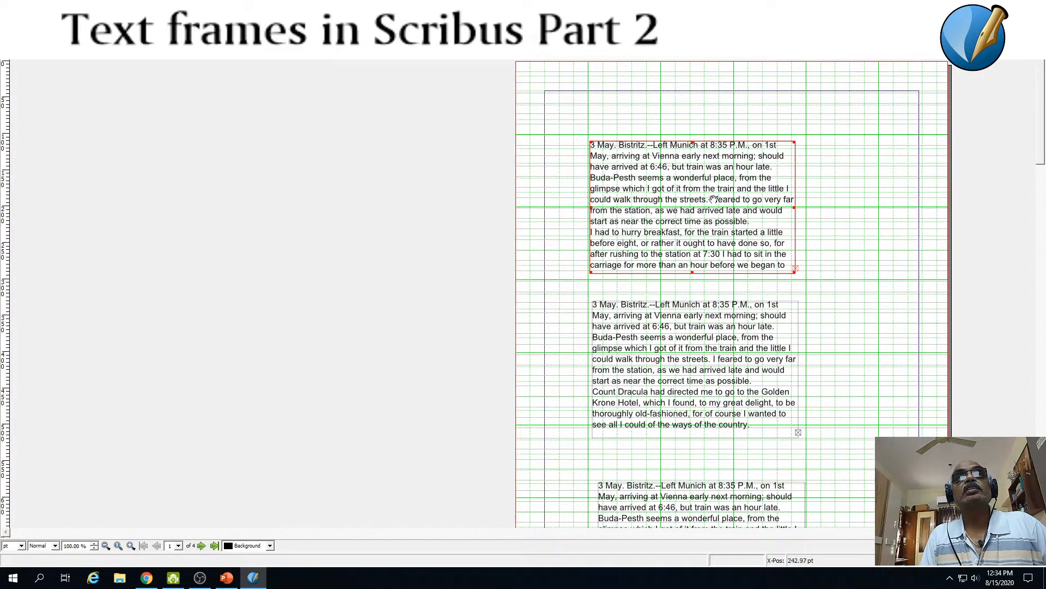
key("ctrl+a")
left_click_drag(795, 143, 827, 100)
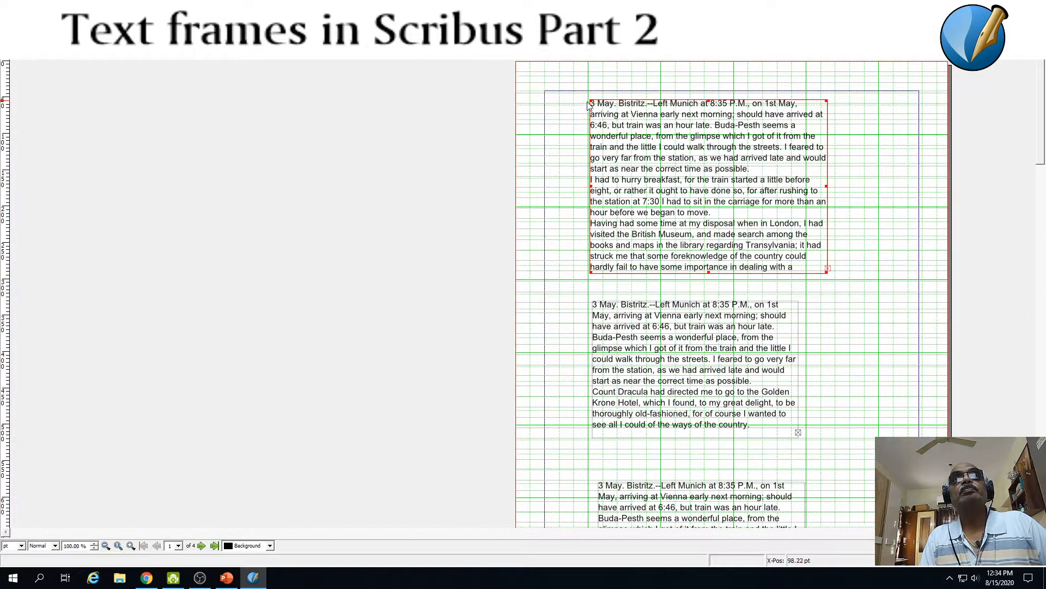
left_click_drag(587, 98, 576, 93)
left_click(903, 191)
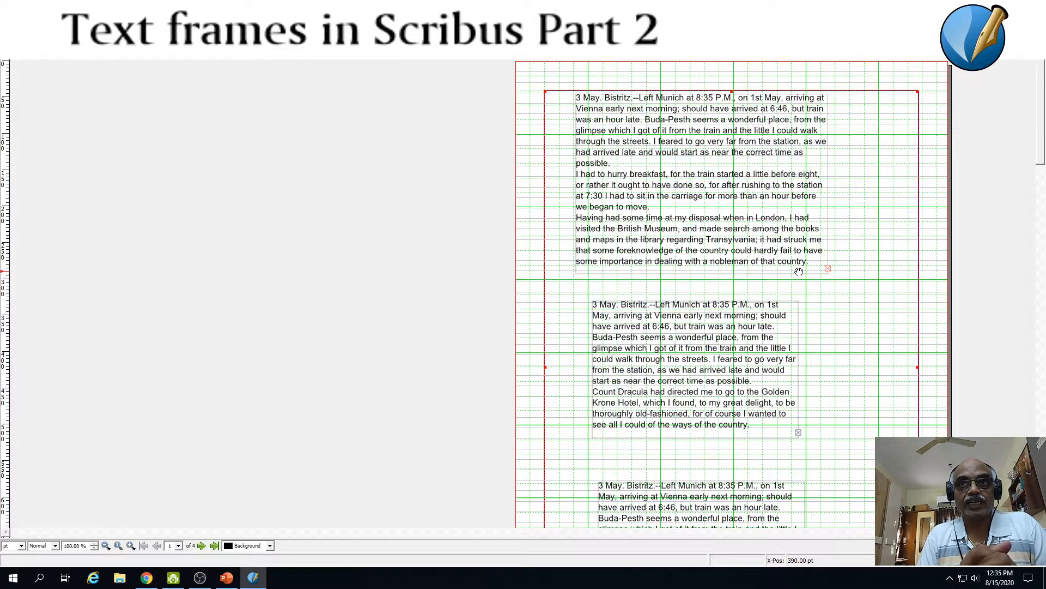
Enlarge the middle text frame from its lower-right and upper-left corners, stretching its text along with the frame
left_click(682, 413)
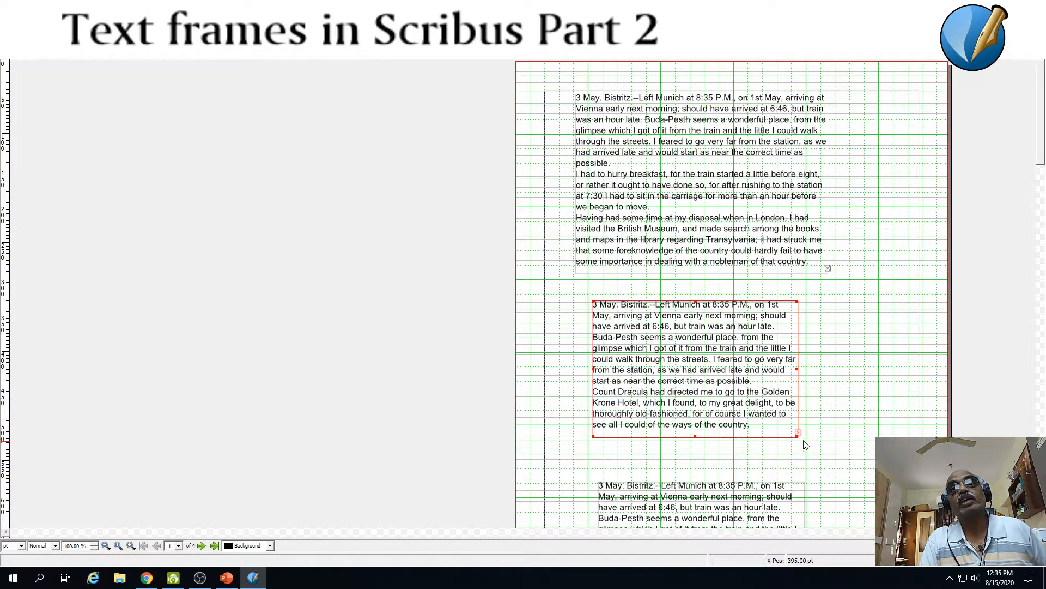
left_click_drag(796, 435, 878, 472)
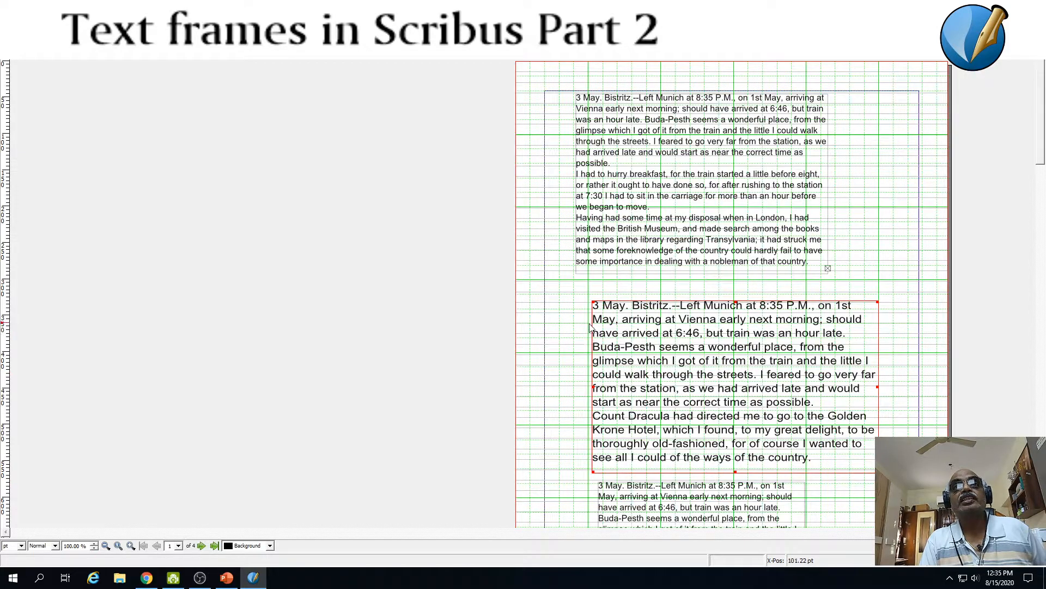
left_click_drag(593, 301, 559, 283)
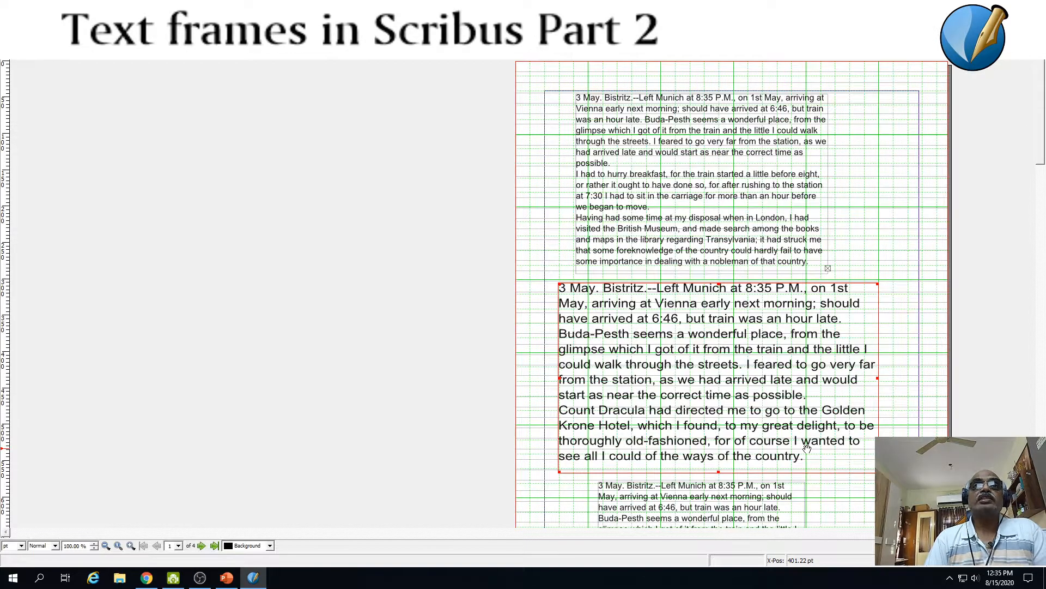
mouse_move(1045, 139)
left_mouse_down()
mouse_move(1038, 193)
mouse_move(1039, 140)
left_mouse_up()
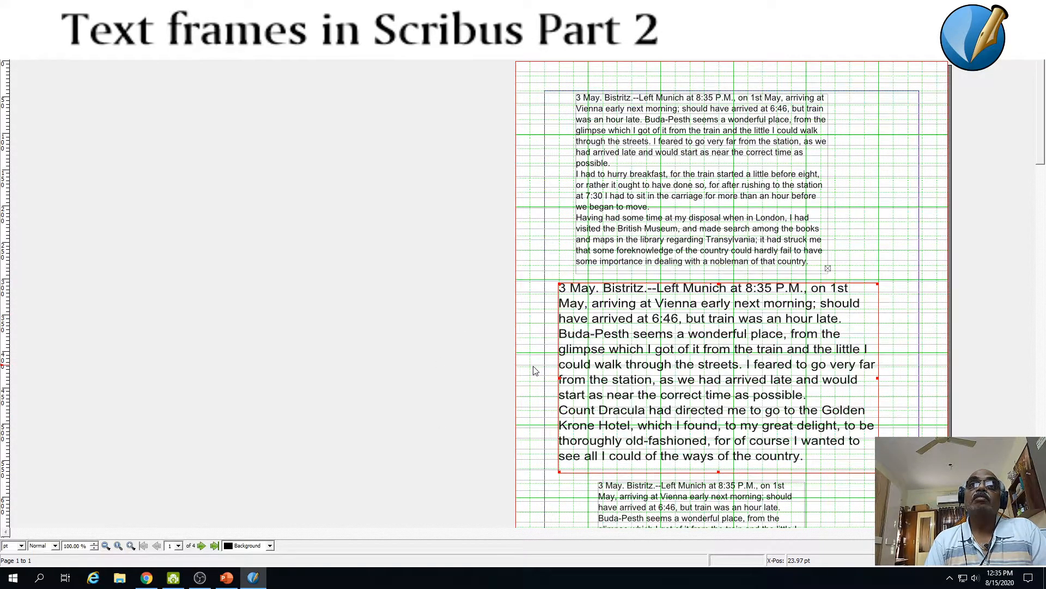
Scale the lowest text frame and its text proportionally, enlarging it toward the lower right and out to the page's left edge
left_click_drag(1041, 79, 1040, 123)
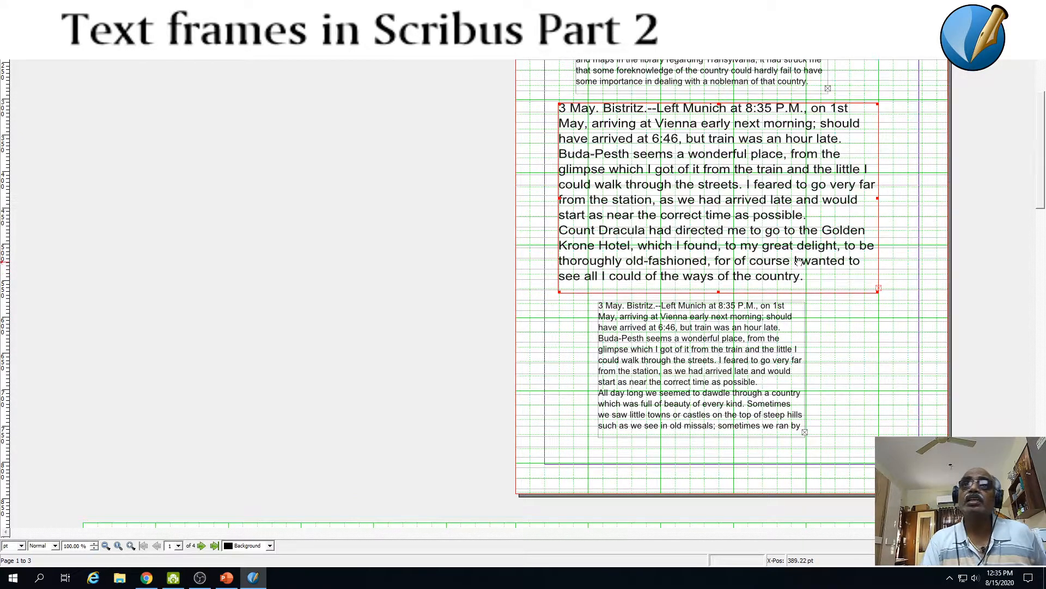
left_click(736, 395)
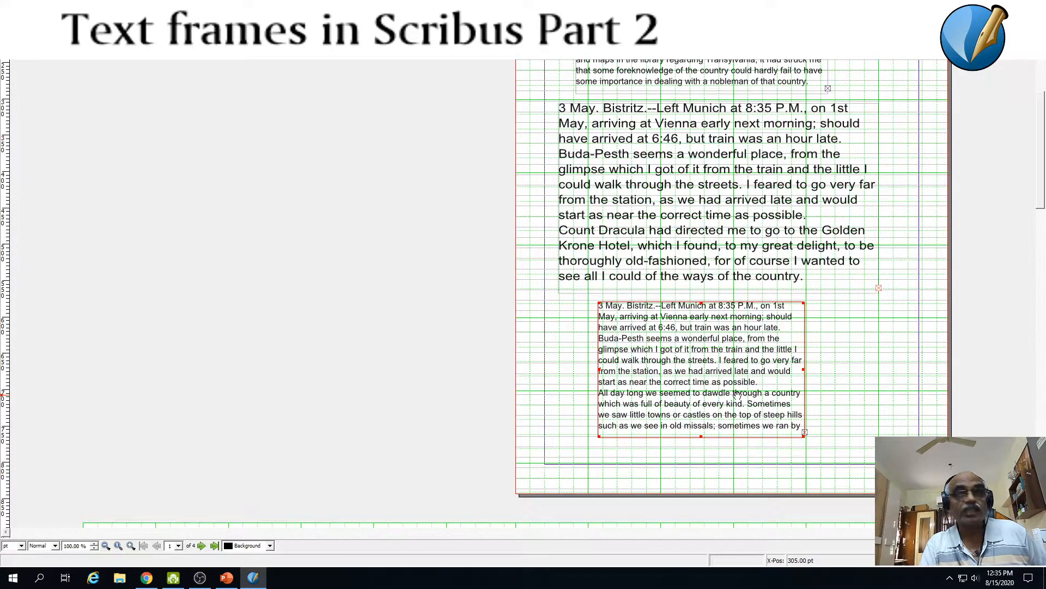
left_click_drag(805, 434, 879, 485)
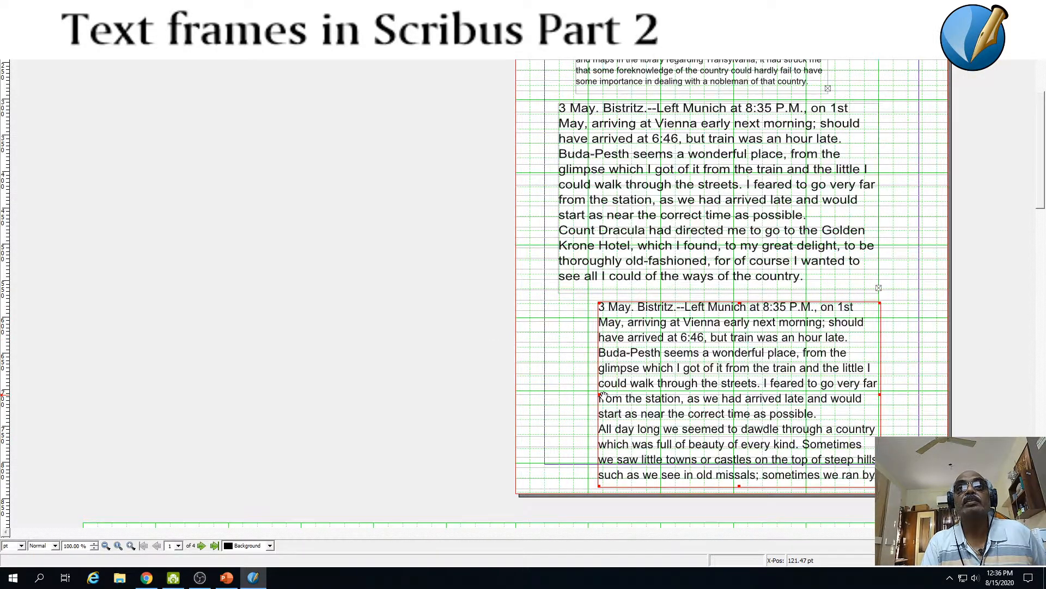
left_click_drag(599, 395, 516, 394)
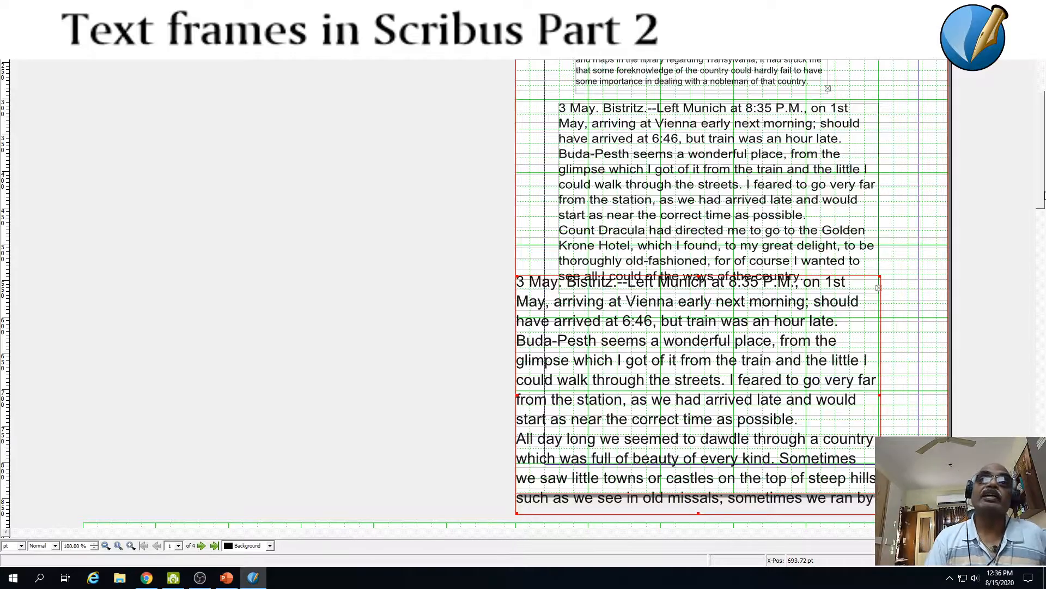
Widen the first text frame from its right side toward the right margin, keeping its font size
left_click_drag(1044, 194, 1044, 121)
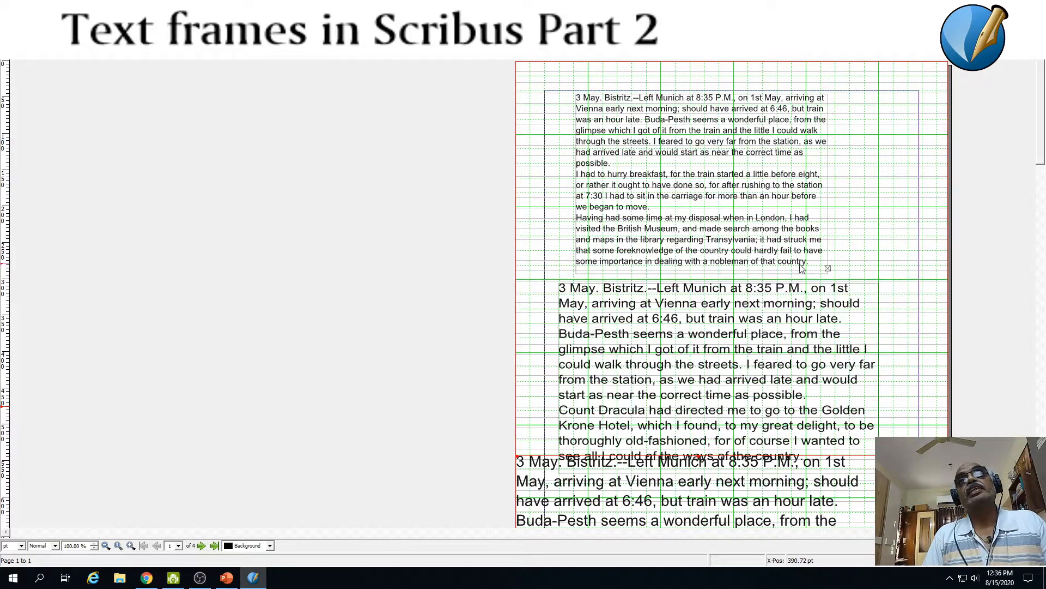
left_click(814, 221)
left_click_drag(829, 182, 891, 182)
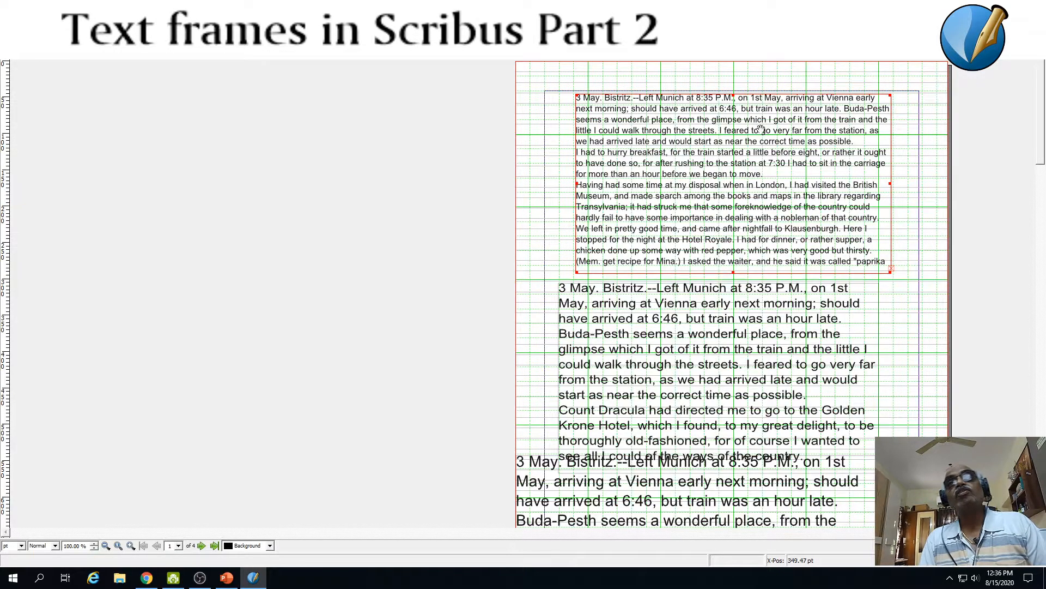
Compare how the text behaves in the three resized frames, selecting the middle, lowest and first frames in turn
left_click(666, 364)
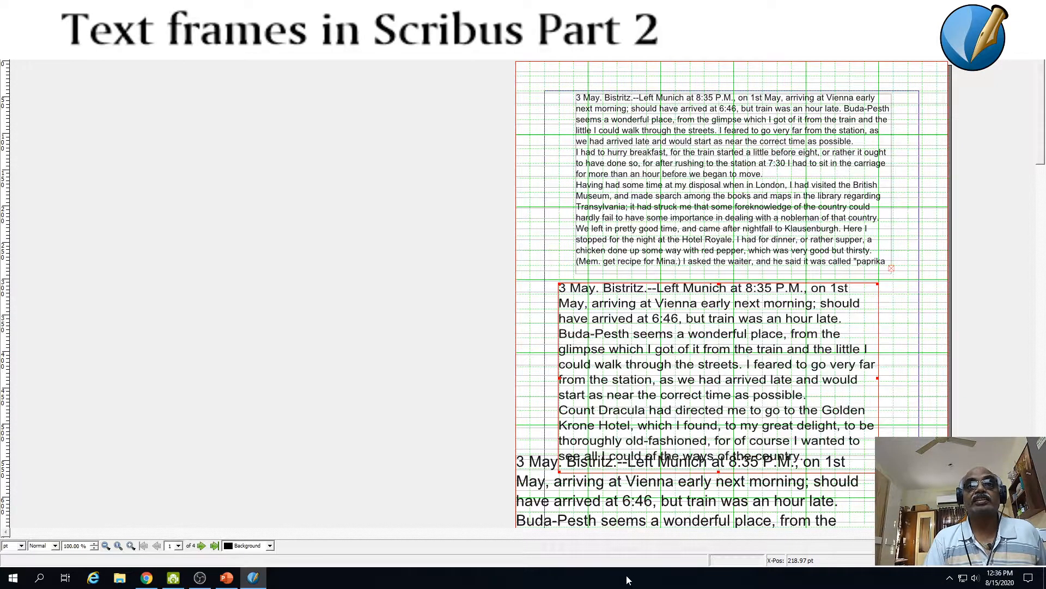
left_click(632, 506)
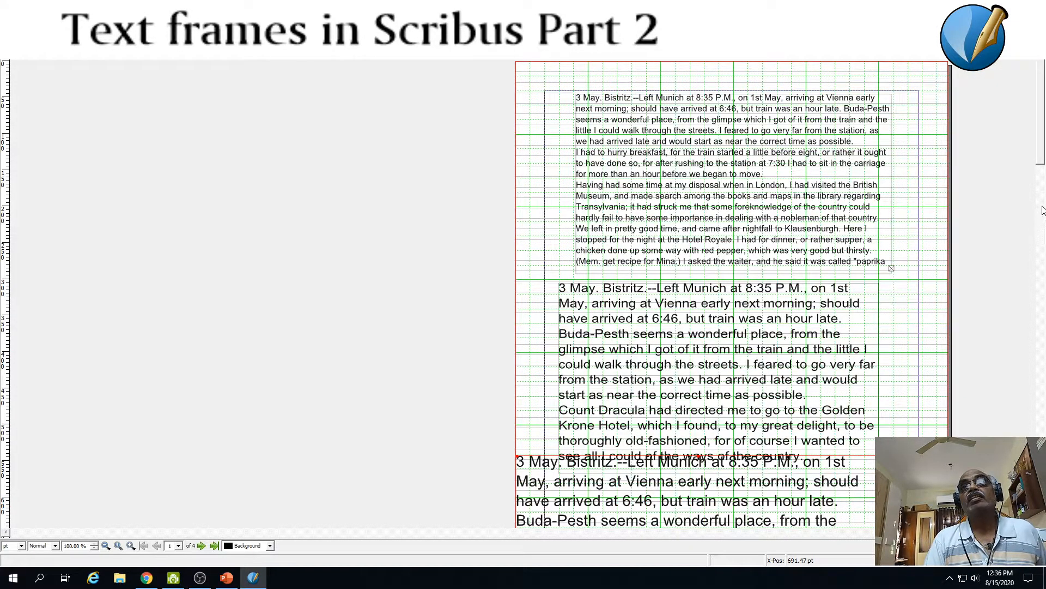
left_click_drag(1044, 160, 1043, 234)
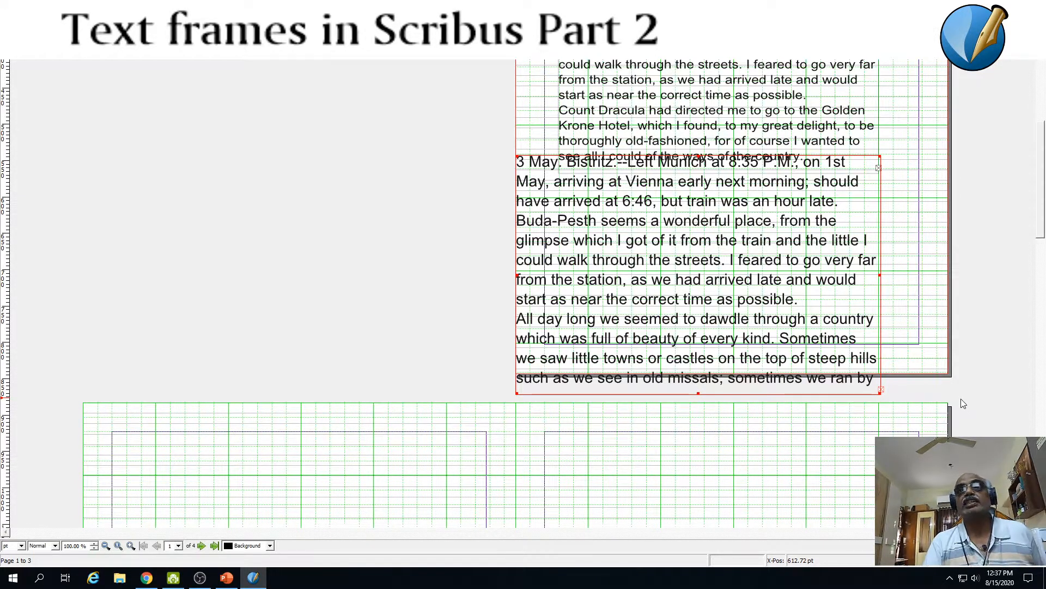
left_click_drag(1041, 203, 1045, 125)
left_click(716, 252)
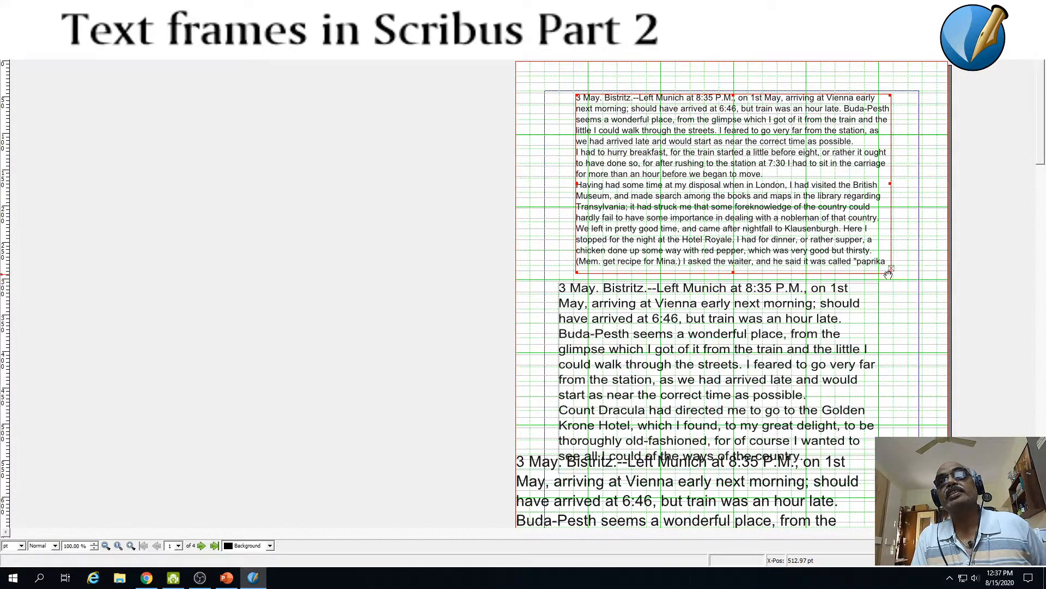
Extend the first text frame from its lower-right corner down over the lowest frame and slightly wider, keeping its font size
left_click_drag(889, 273, 897, 439)
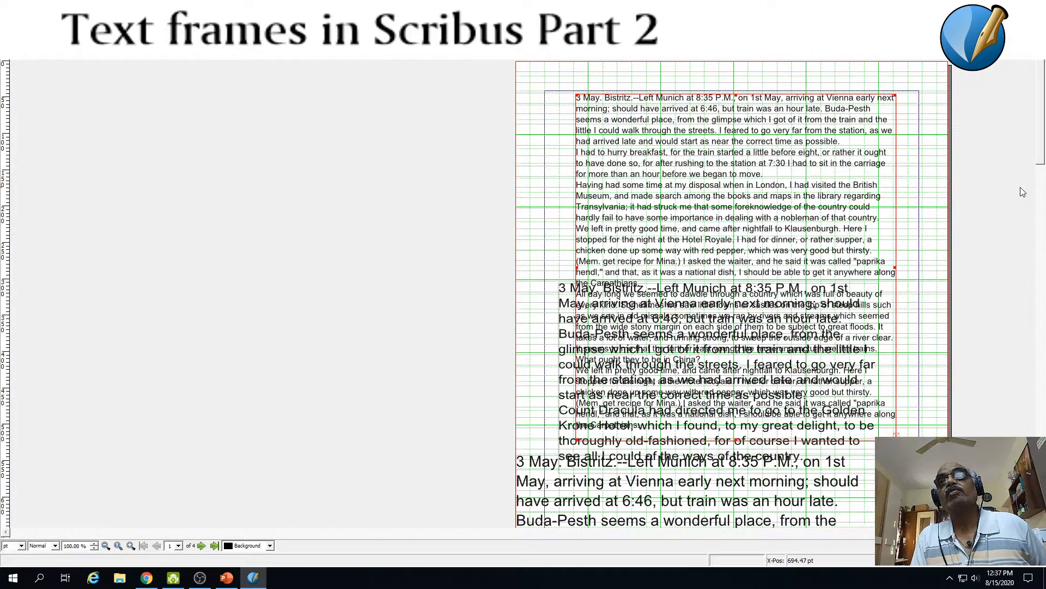
left_click_drag(896, 436, 906, 485)
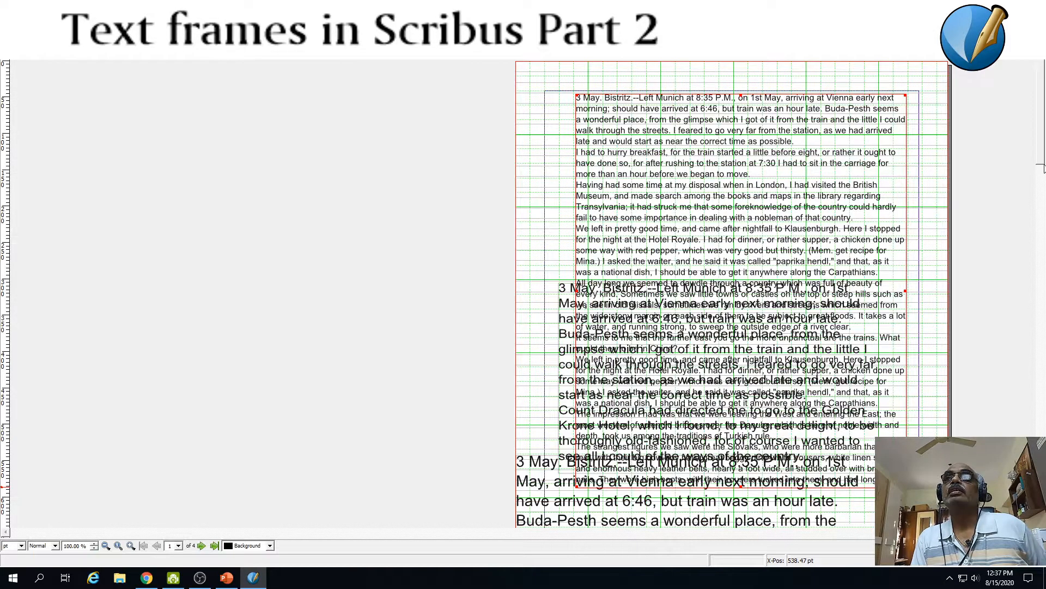
Draw a new text frame inside the margins in the upper part of page 2
left_click(1041, 160)
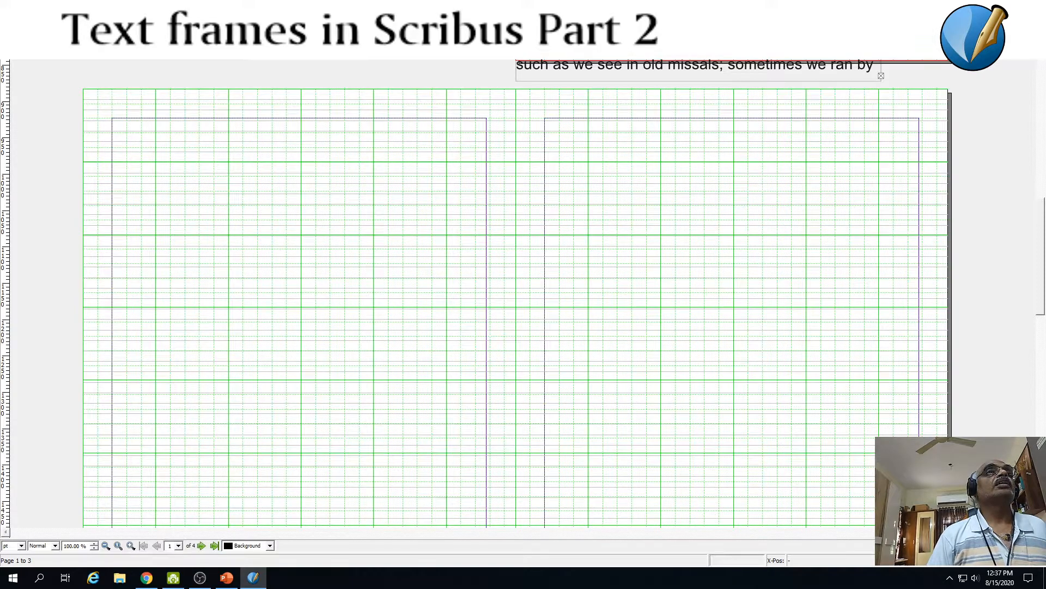
left_click(59, 18)
left_click(83, 45)
left_click_drag(140, 164, 445, 366)
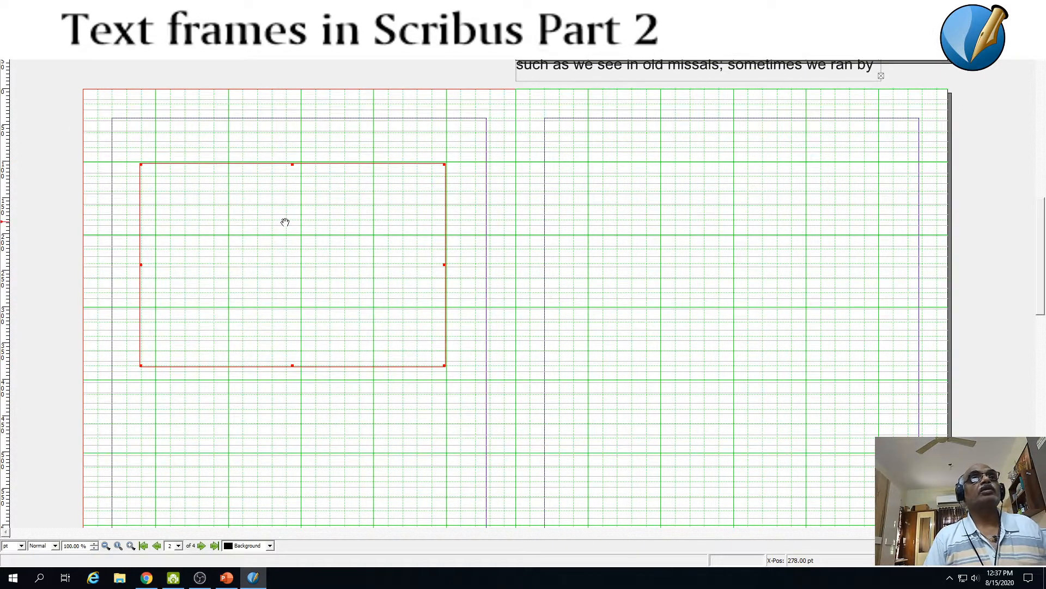
key("t")
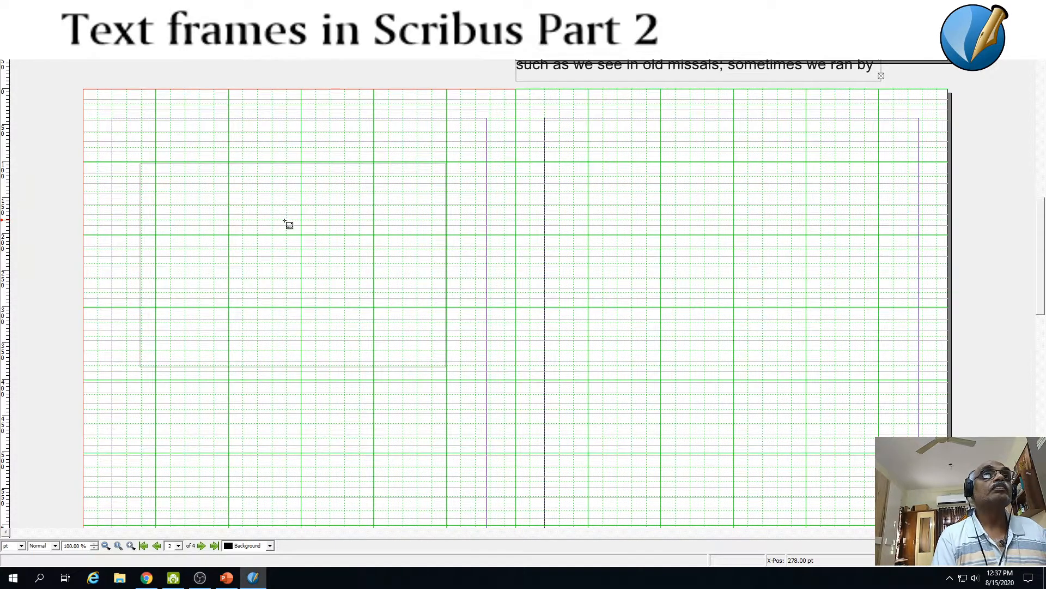
left_click(167, 186)
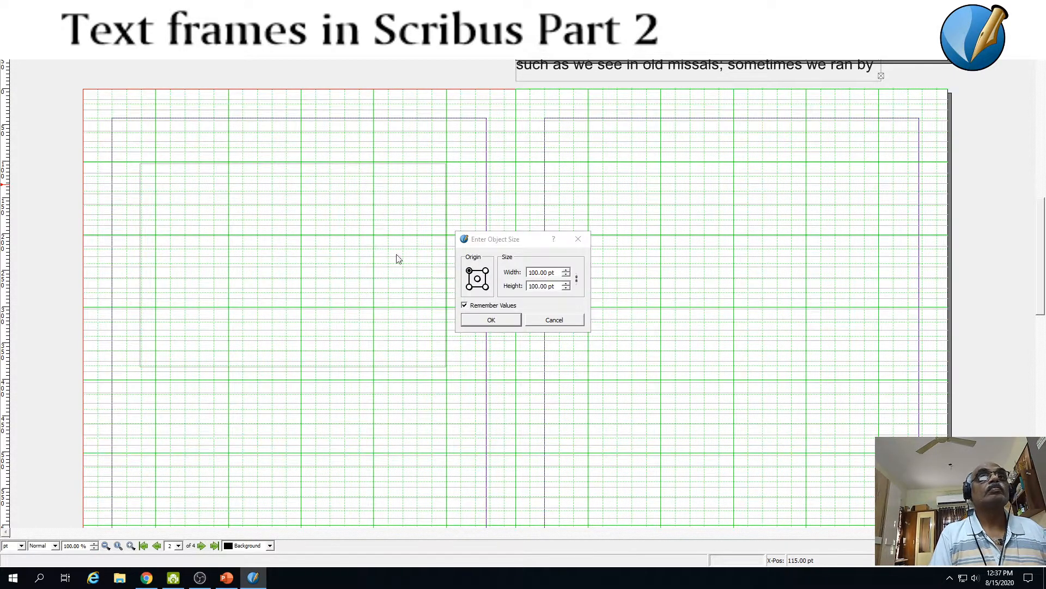
left_click(554, 319)
Enter the line "This is a sample text" in the new frame on page 2 and copy it
left_click(167, 197)
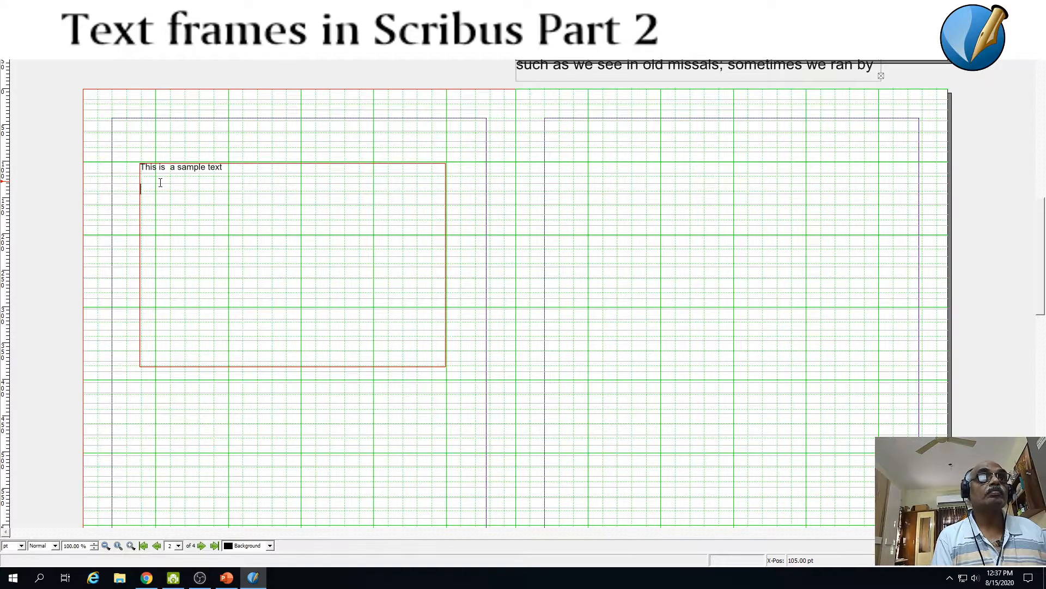
left_click_drag(240, 168, 139, 160)
key("ctrl+c")
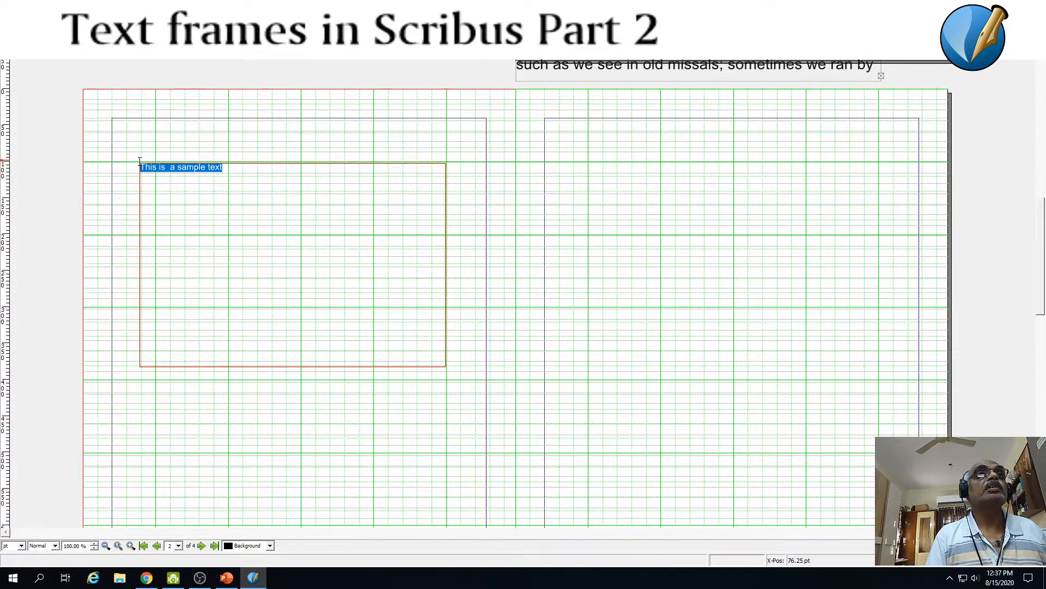
right_click(151, 168)
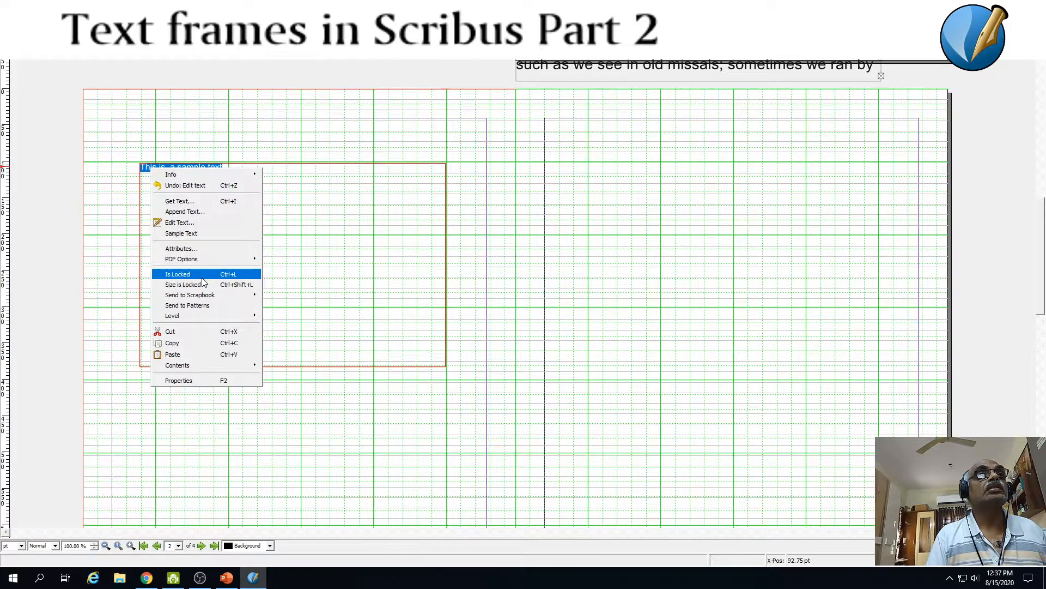
left_click(172, 343)
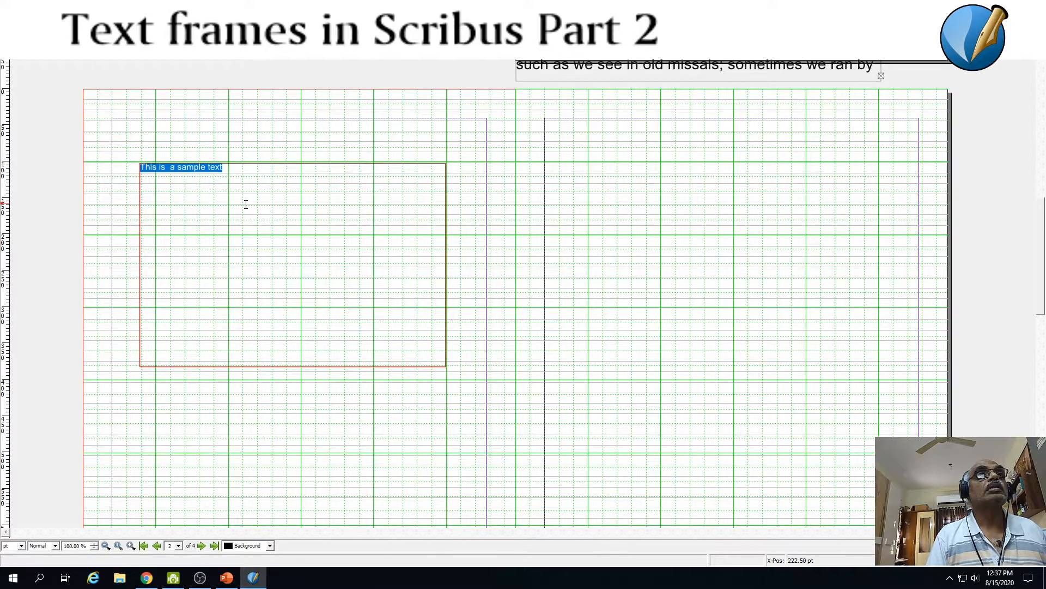
Paste the copied line on successive new lines until the frame holds seven lines of sample text
left_click(256, 174)
key("Return")
key("ctrl+v")
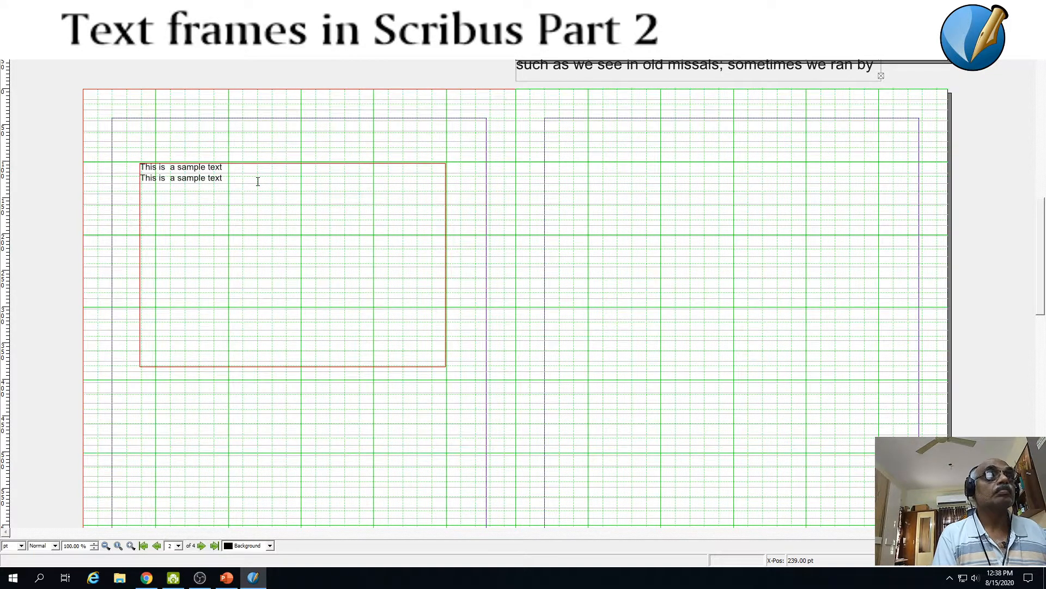
key("Return")
key("ctrl+v")
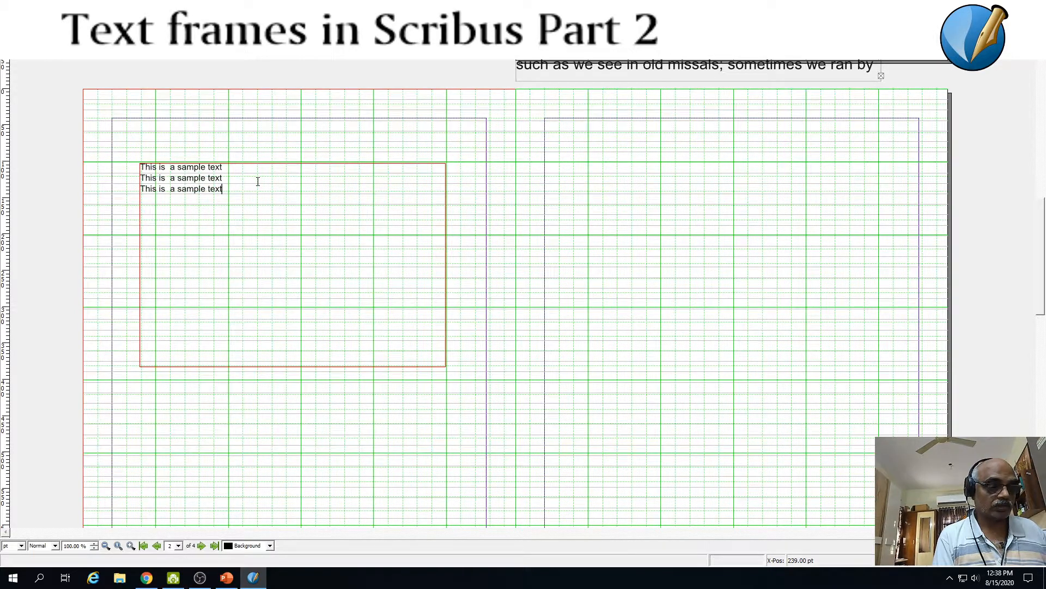
key("ctrl+v")
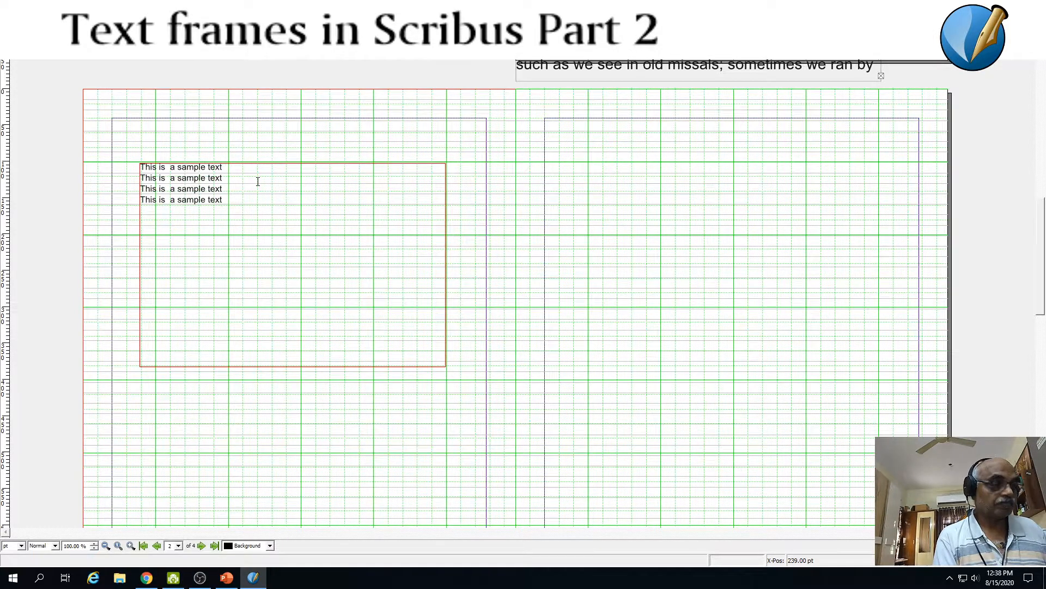
key("Return")
key("ctrl+v")
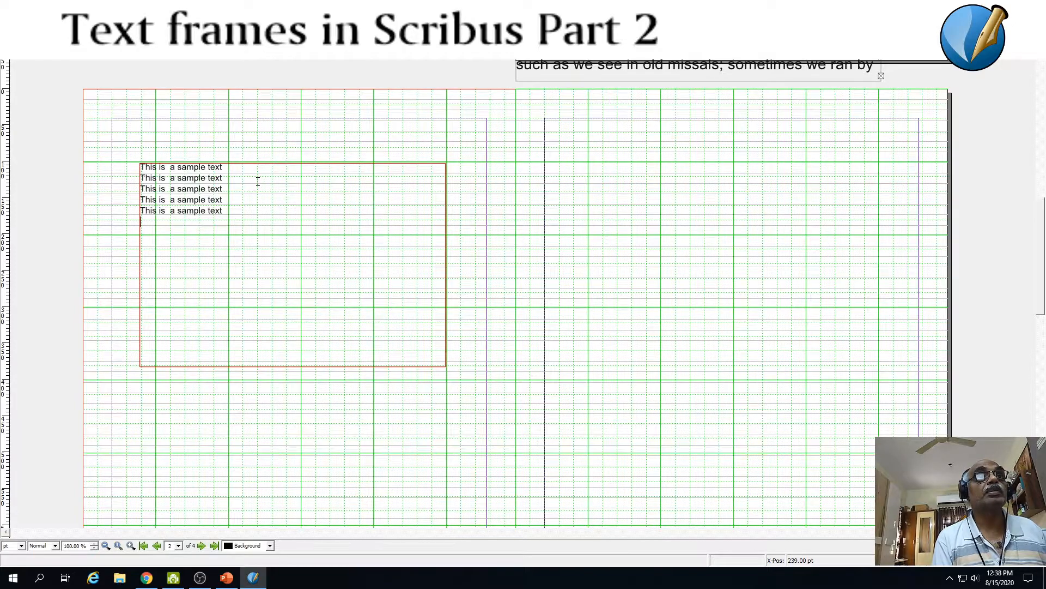
key("ctrl+v")
key("Return")
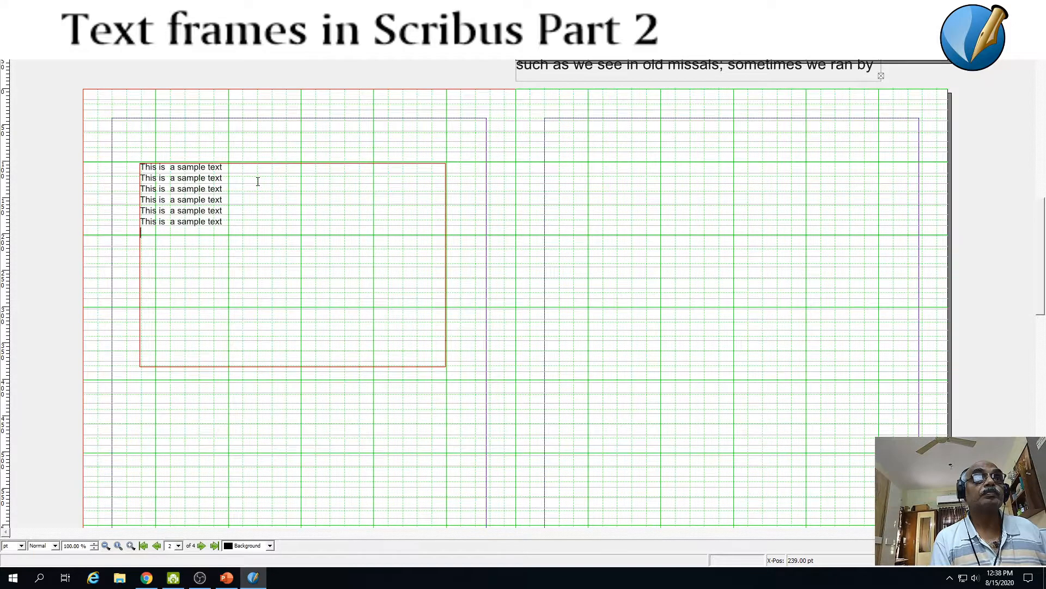
key("ctrl+v")
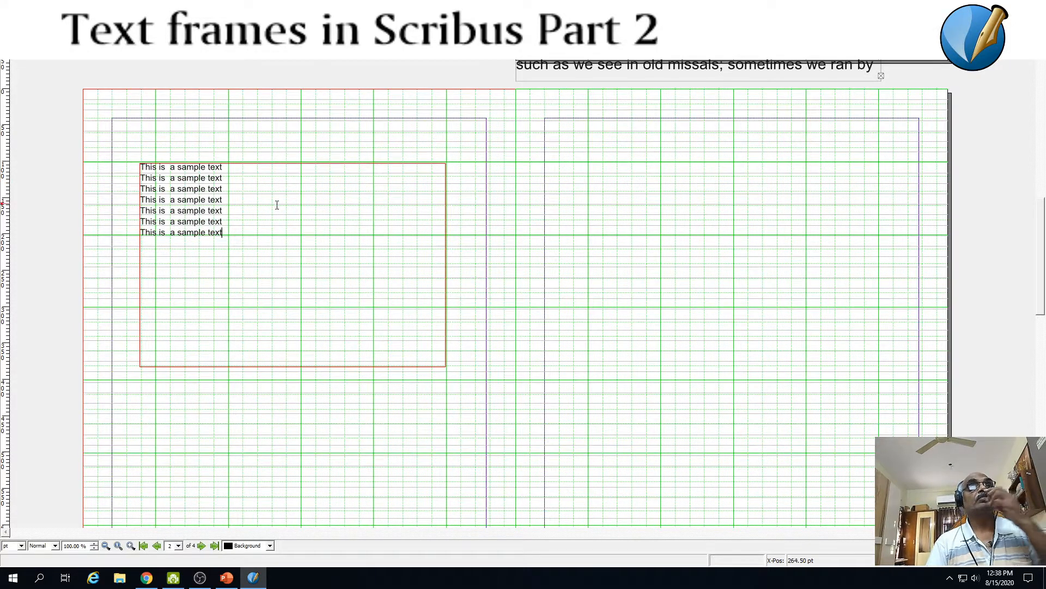
left_click(299, 150)
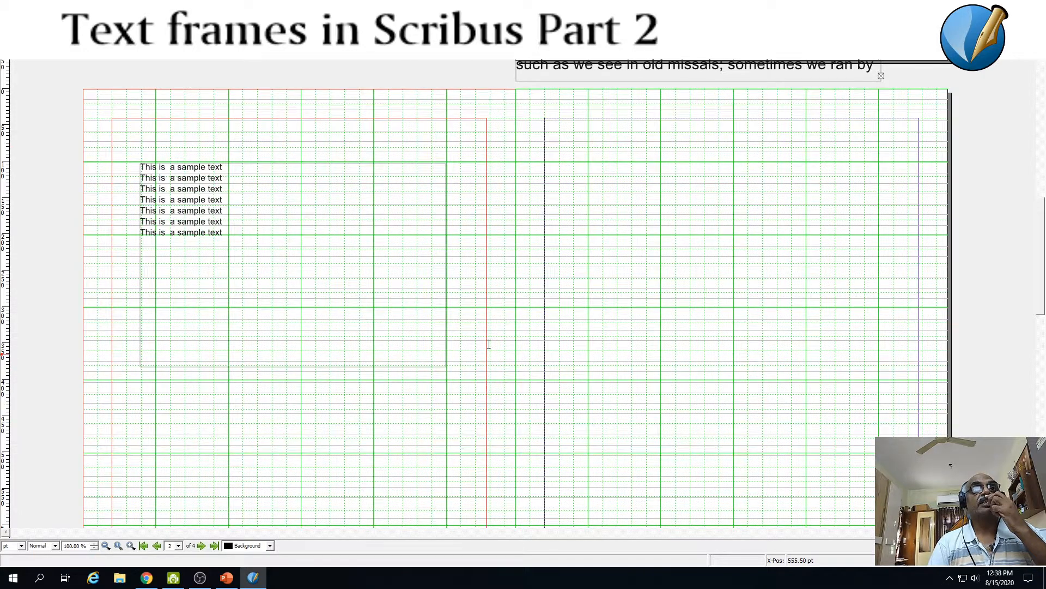
left_click(630, 282)
left_click(374, 369)
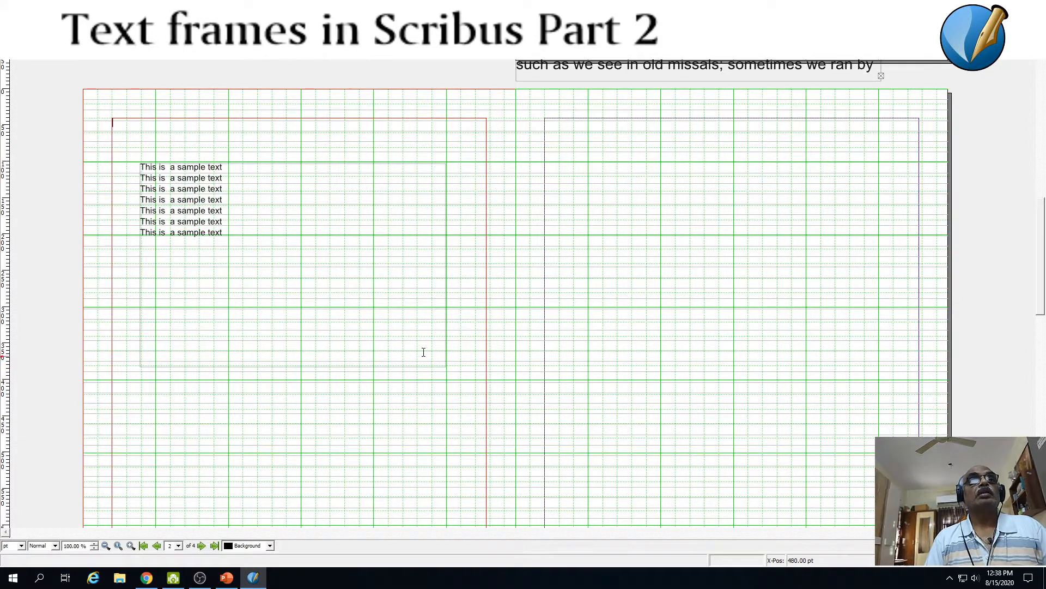
left_click(588, 167)
left_click(448, 147)
left_click(703, 179)
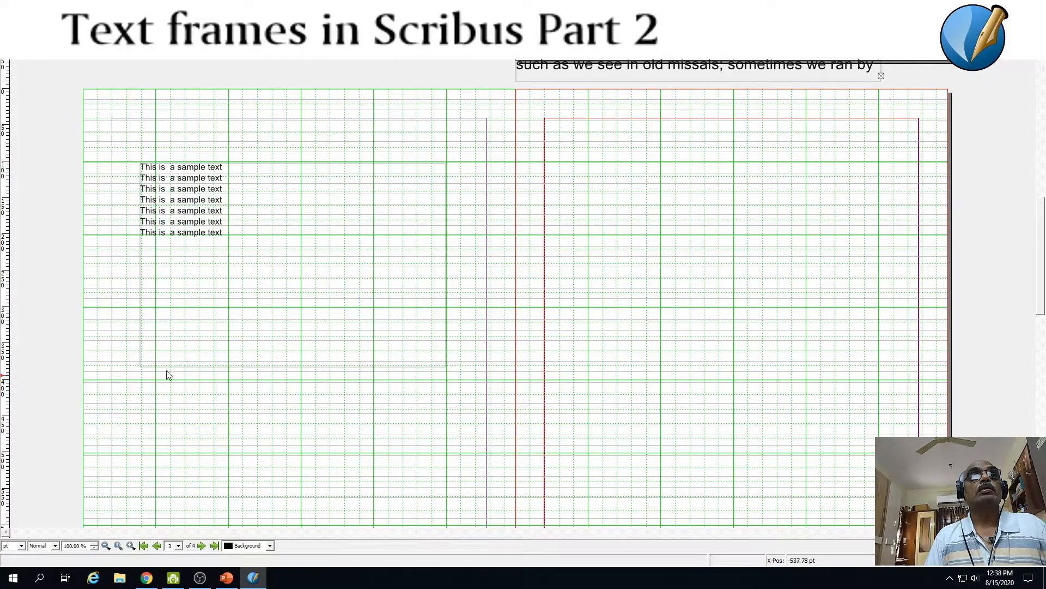
left_click(406, 372)
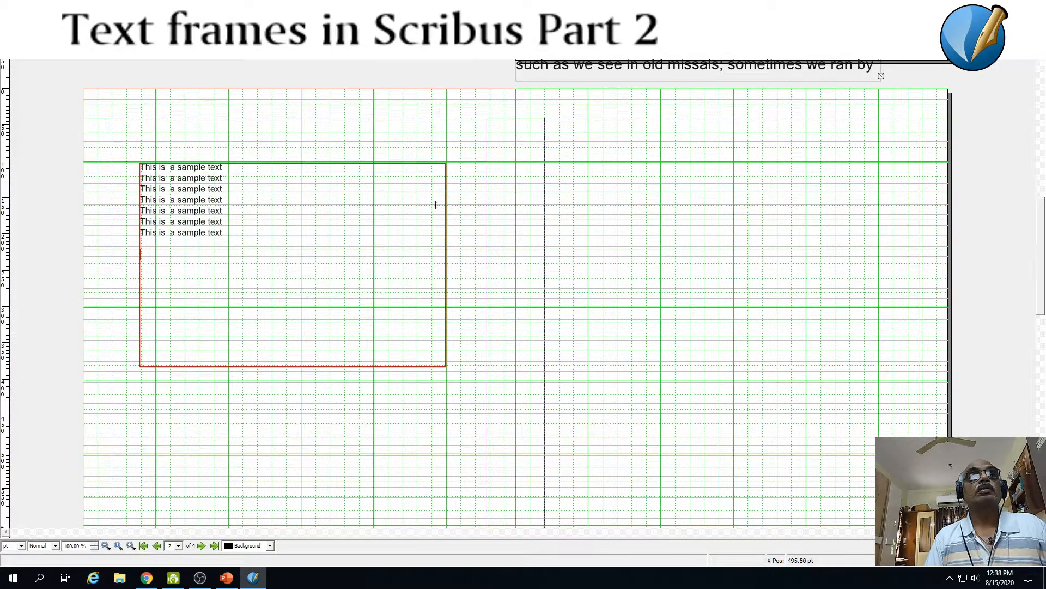
left_click(391, 133)
left_click(626, 228)
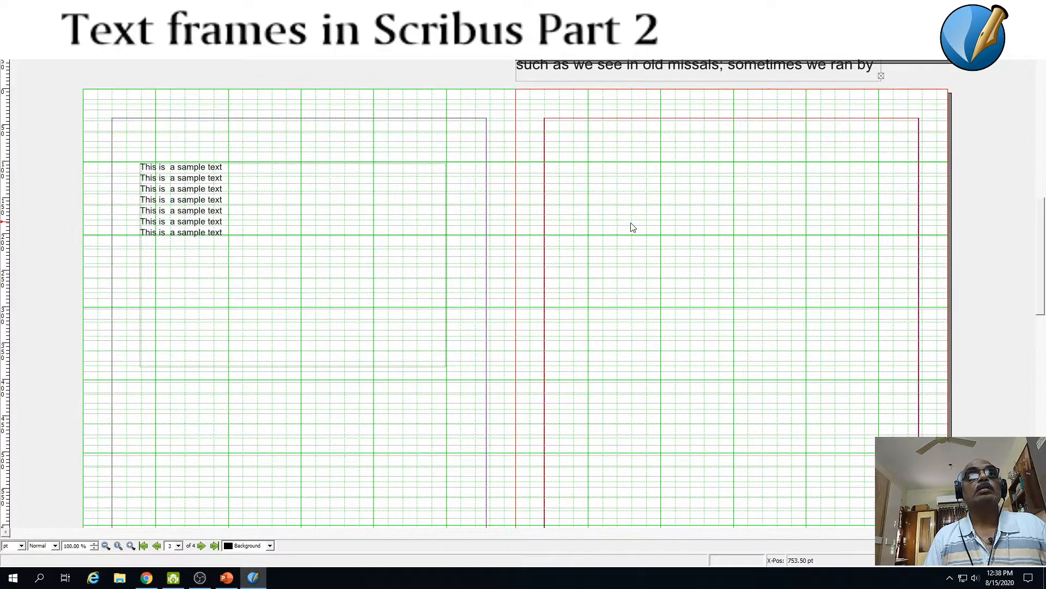
left_click(447, 366)
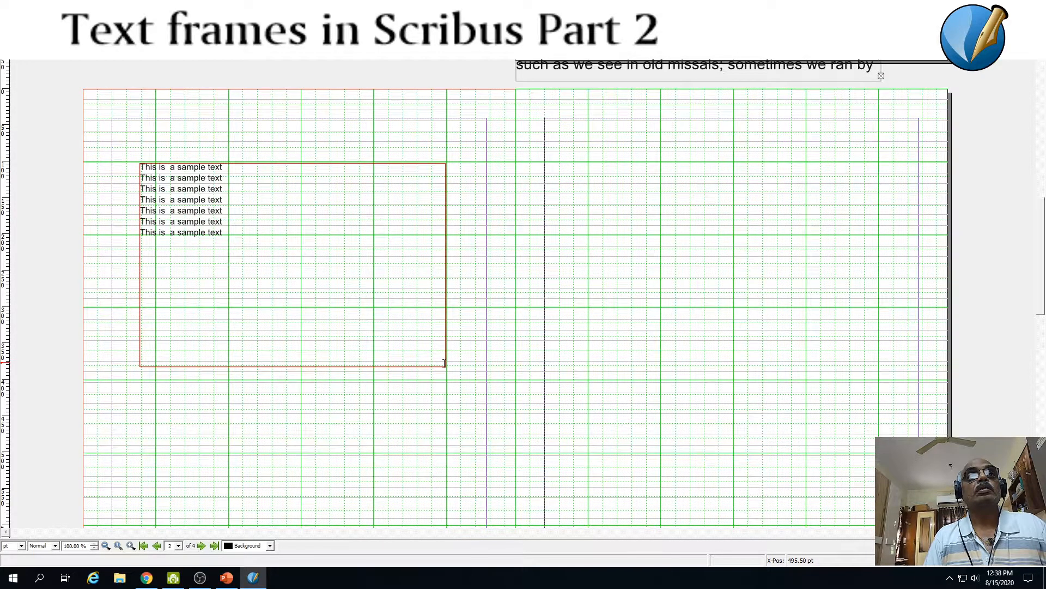
left_click(284, 125)
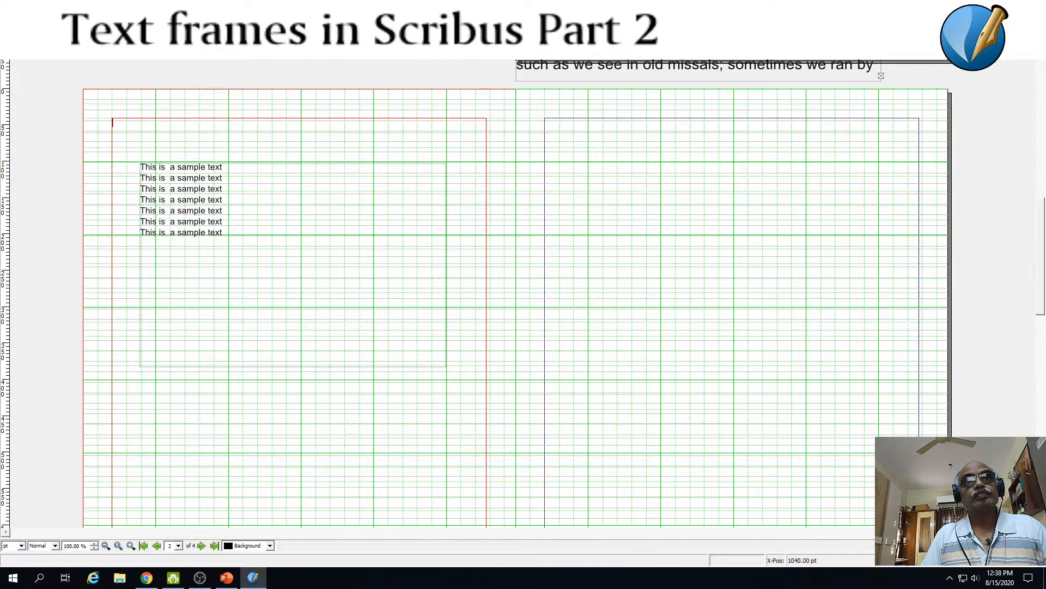
left_click(860, 392)
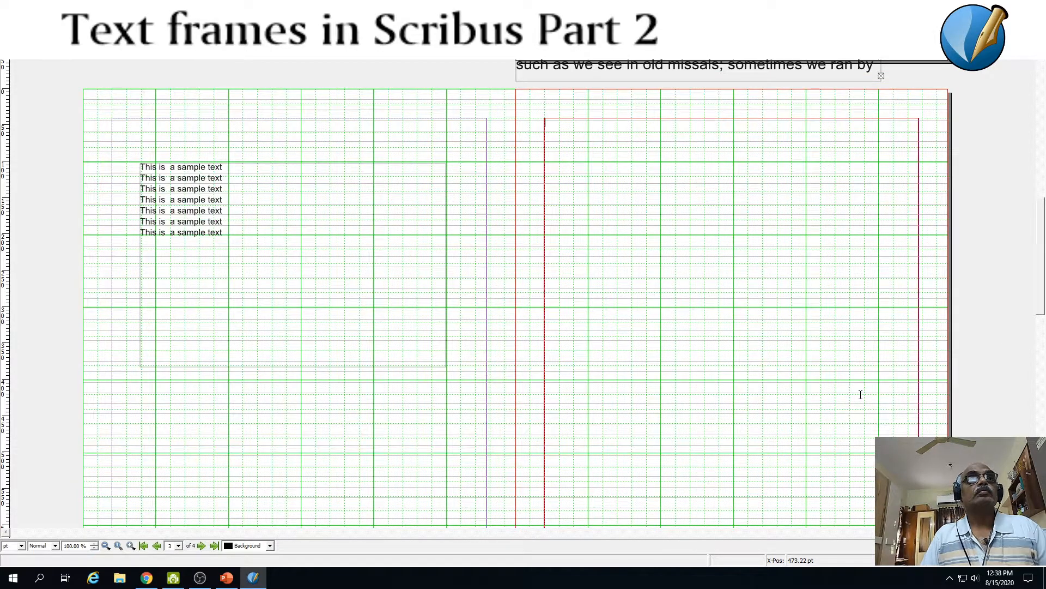
left_click(221, 287)
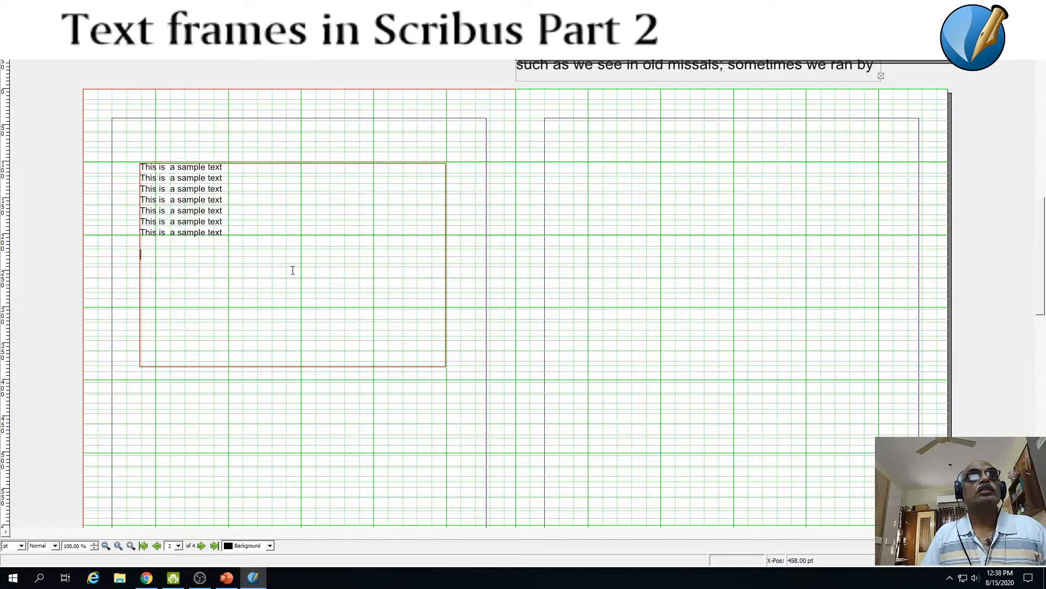
left_click_drag(263, 215, 87, 103)
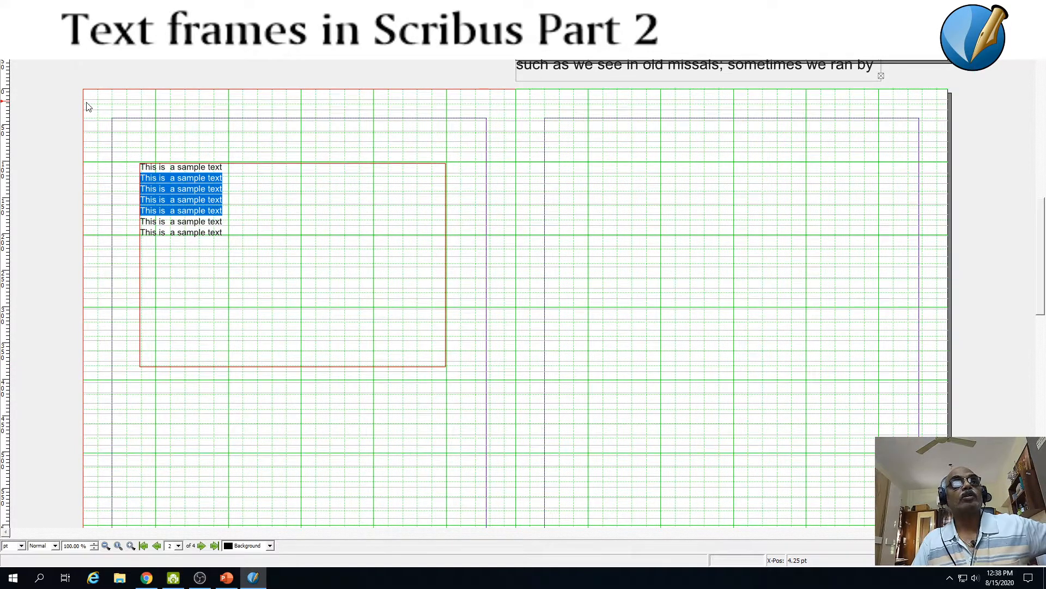
left_click(87, 102)
left_click(446, 177)
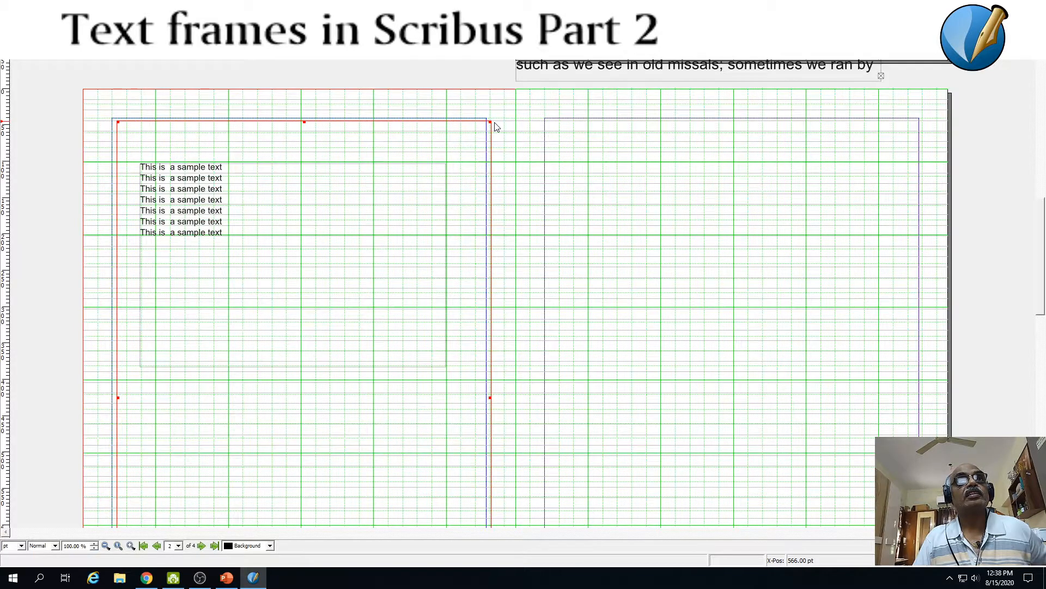
Lengthen the seven-line text frame from its lower edge, and shorten it to just below the last line, keeping the text size
left_click(494, 125)
left_click(327, 167)
left_click(329, 168)
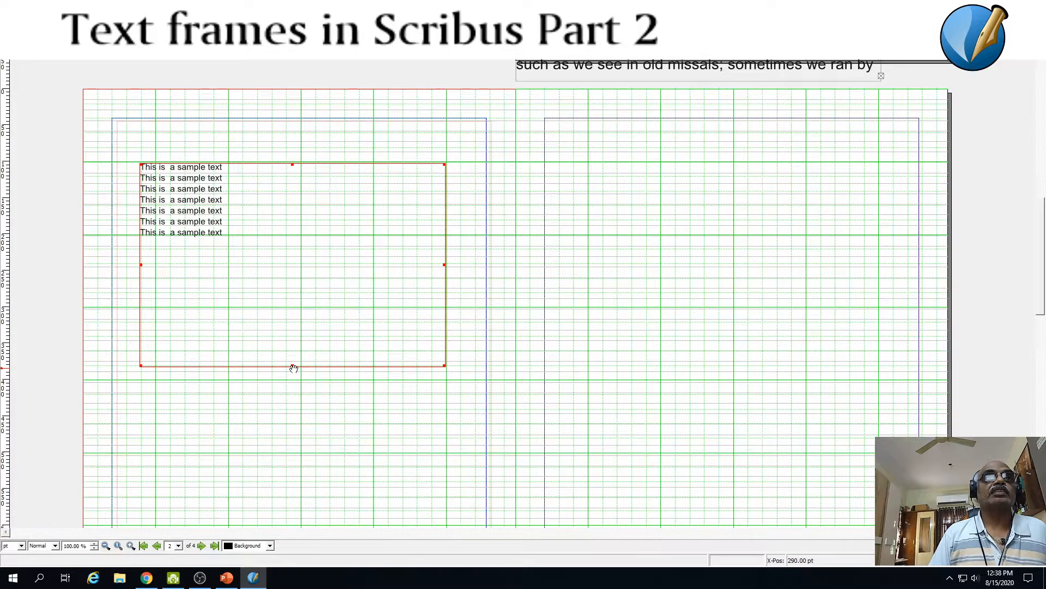
left_click_drag(292, 367, 292, 452)
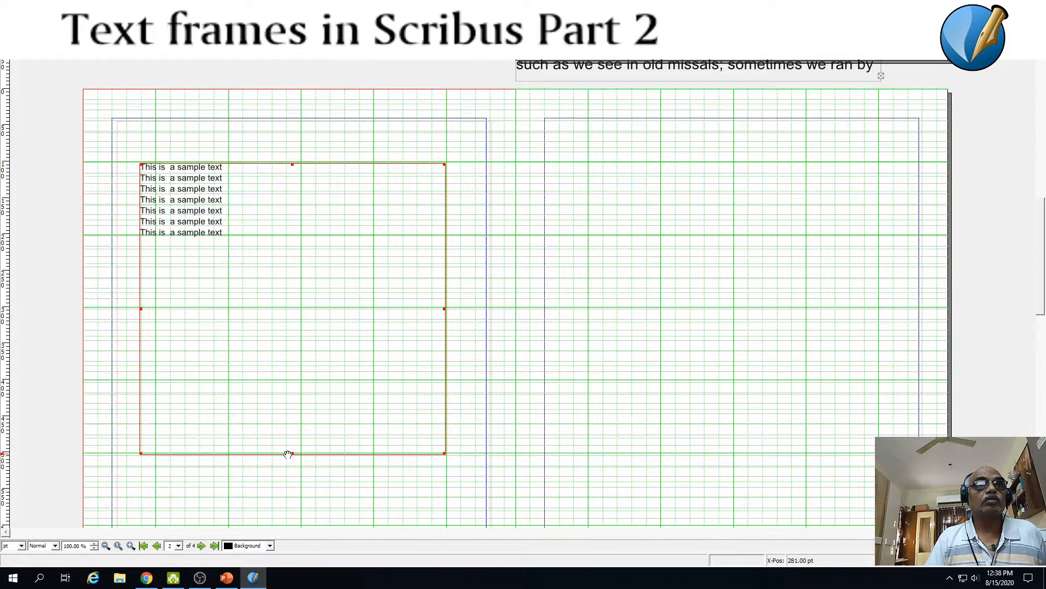
left_click_drag(292, 454, 297, 269)
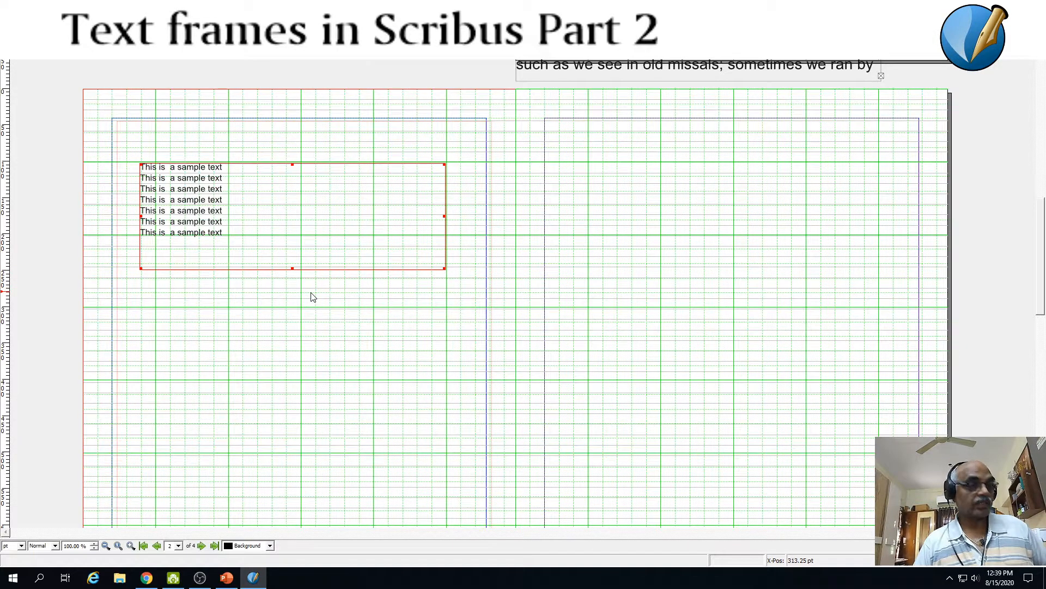
Enlarge the frame so its text stretches with it, trimming the empty space below the last line between the two enlargements
left_click_drag(292, 269, 292, 397)
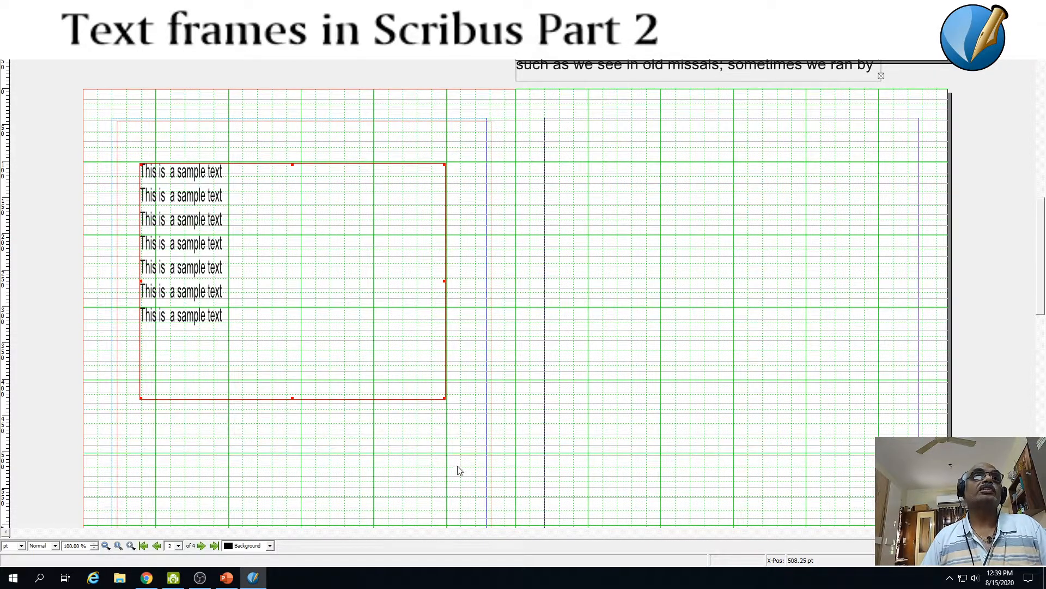
left_click_drag(294, 398, 292, 325)
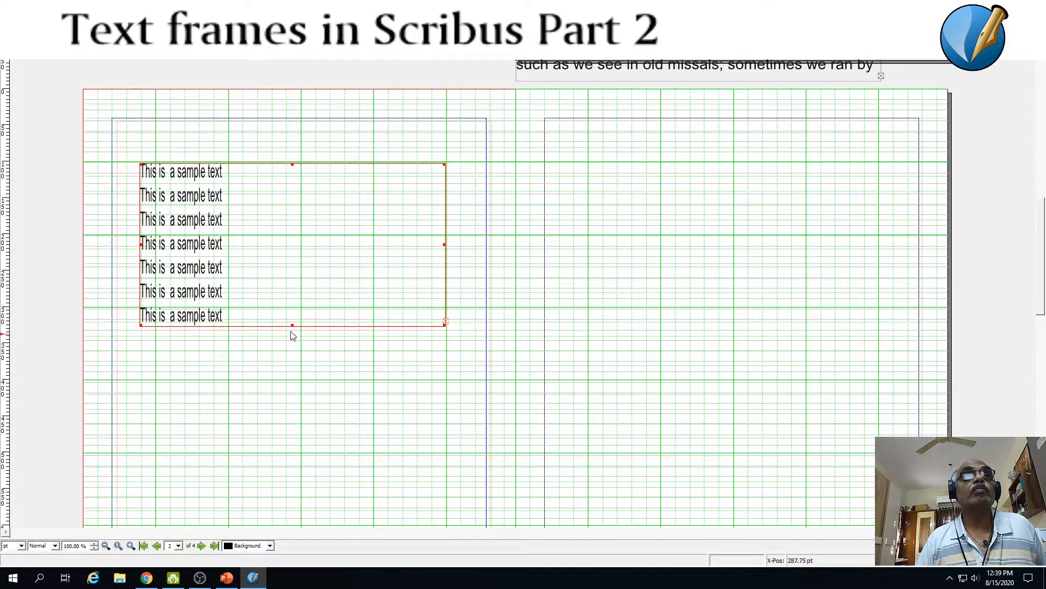
left_click_drag(291, 326, 285, 428)
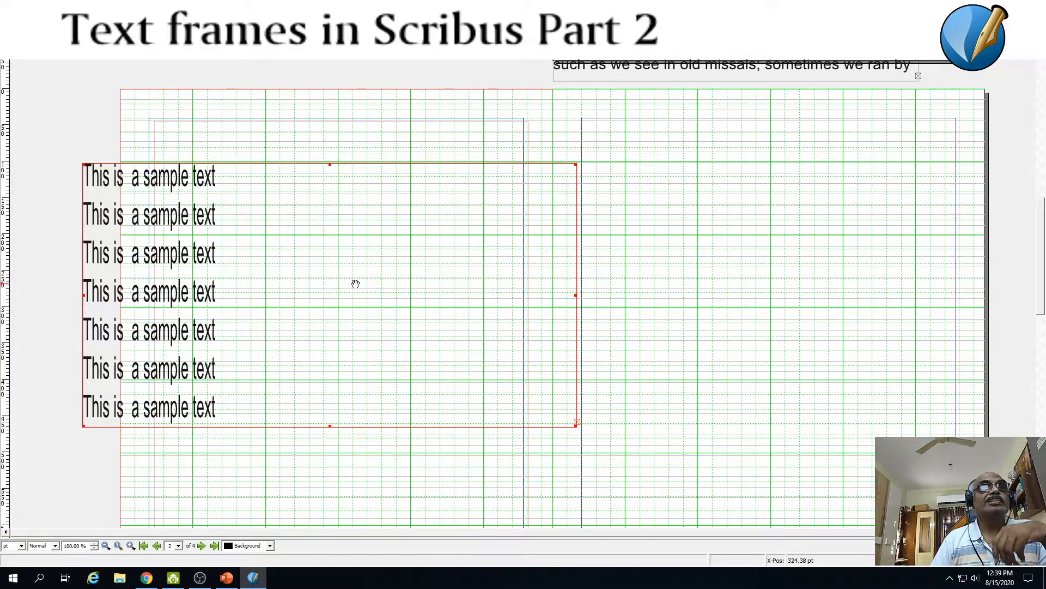
Move the enlarged frame back inside page 2's left margin and narrow it from its right side, keeping the text size
left_click_drag(363, 165, 450, 174)
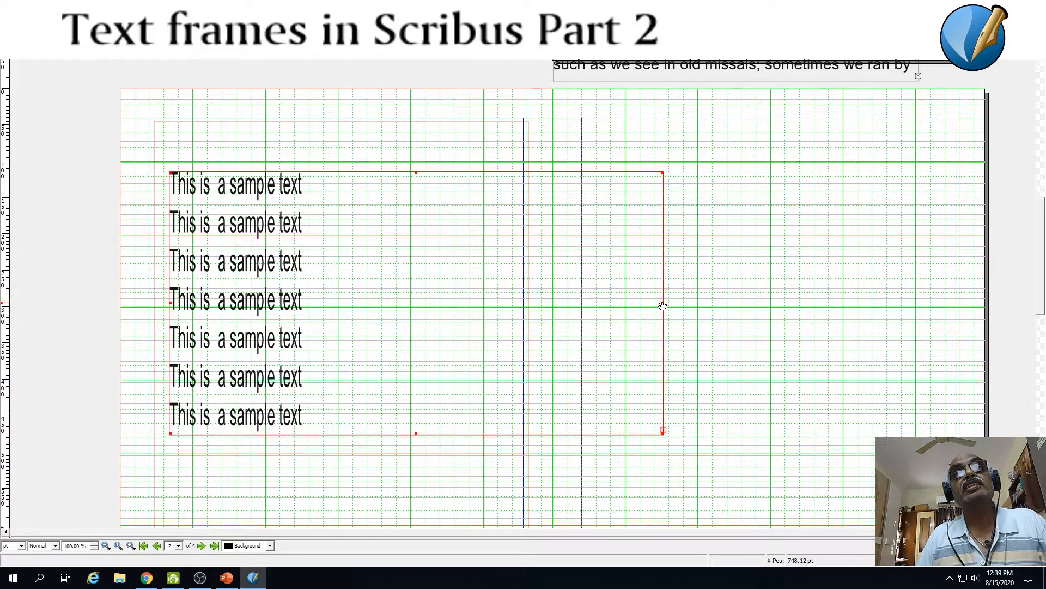
left_click_drag(662, 303, 410, 301)
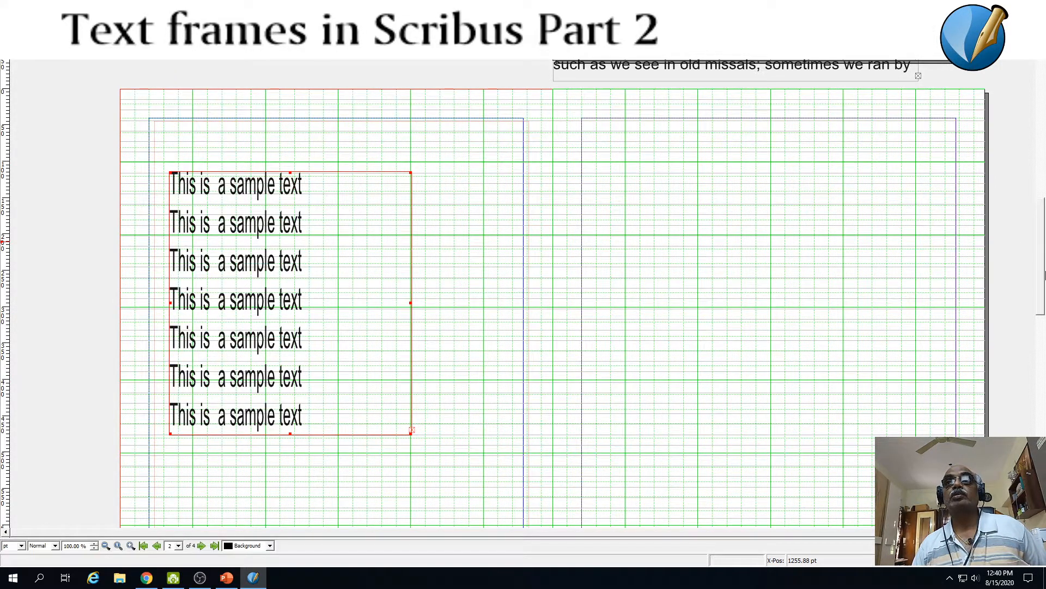
Switch to PowerPoint to tick off "Resizing text boxes" on the checklist slide, and return to Scribus
left_click_drag(1045, 270, 1035, 334)
left_click(226, 578)
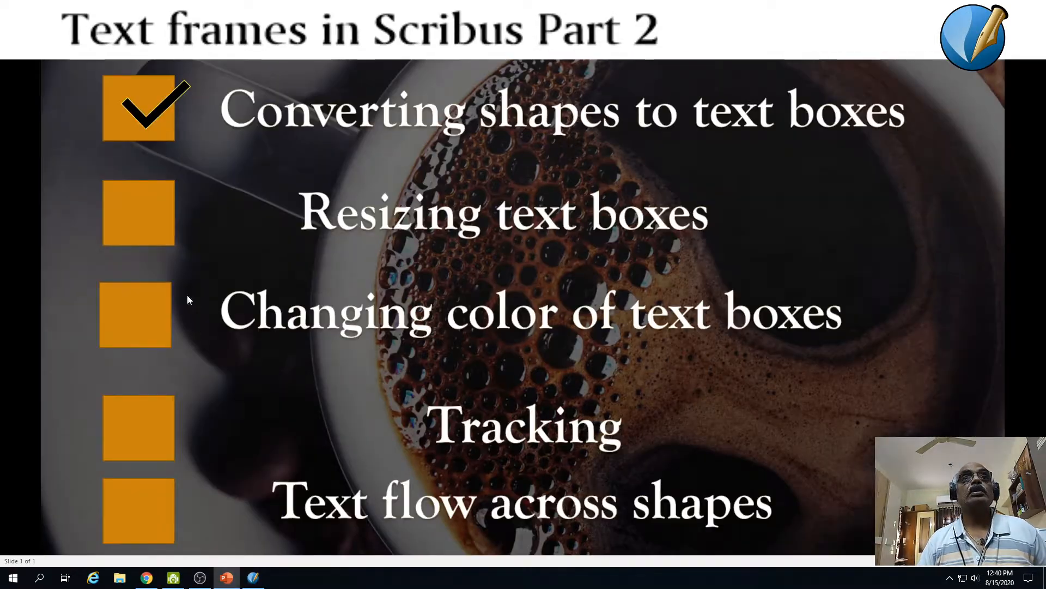
left_click(153, 221)
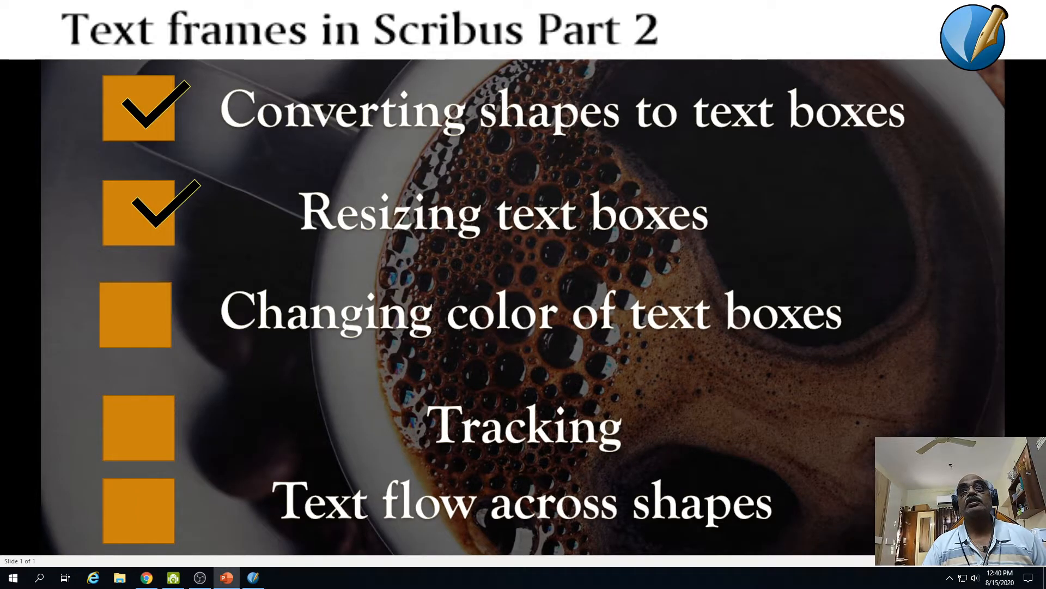
left_click(254, 578)
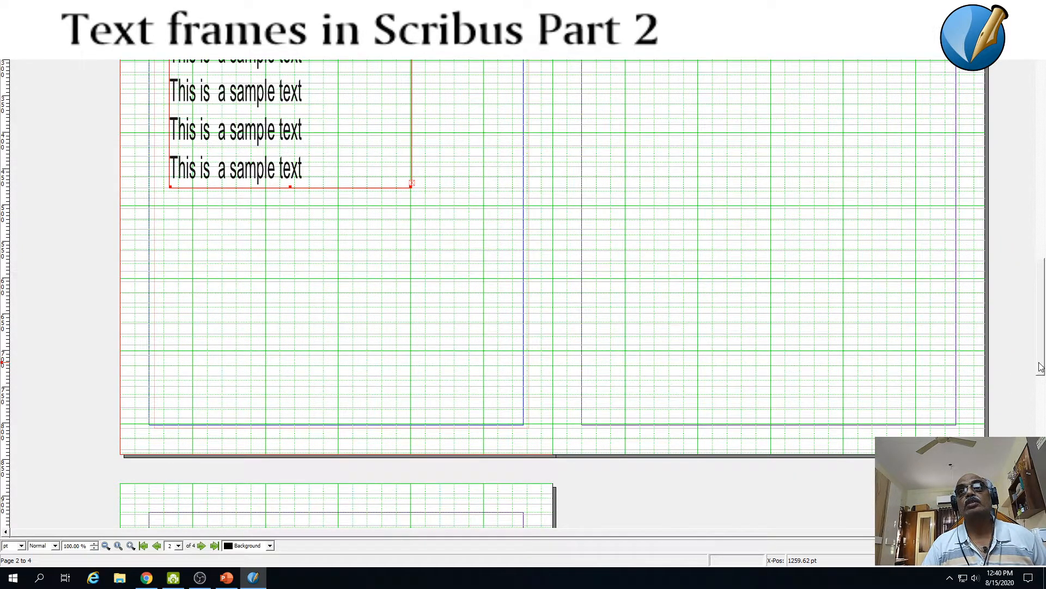
Insert a text frame about 361.5 by 187.5 pt inside the margins of page 3
scroll(895, 397, "up", 5)
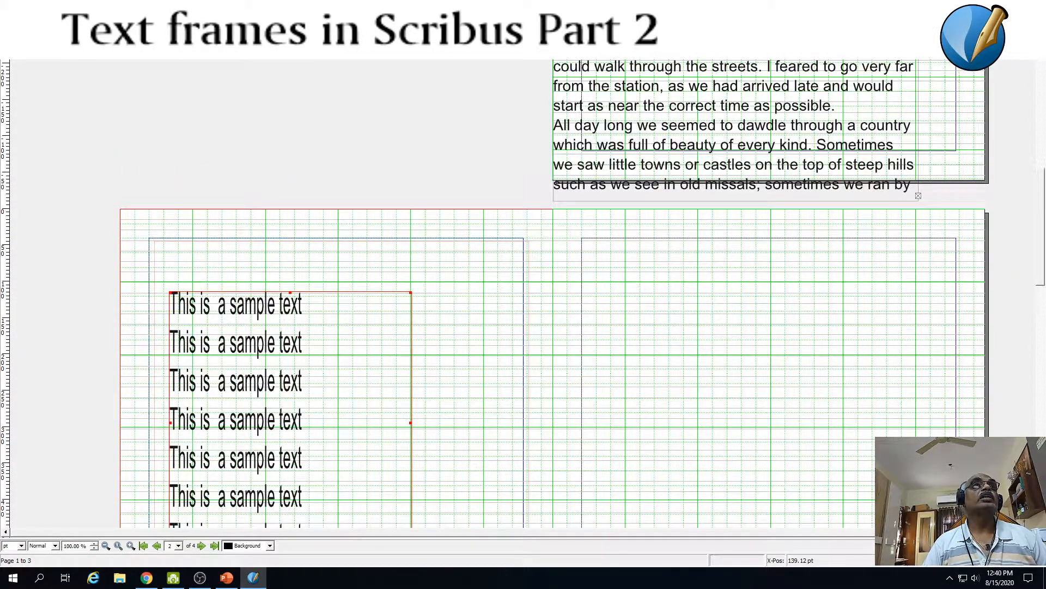
left_click(60, 17)
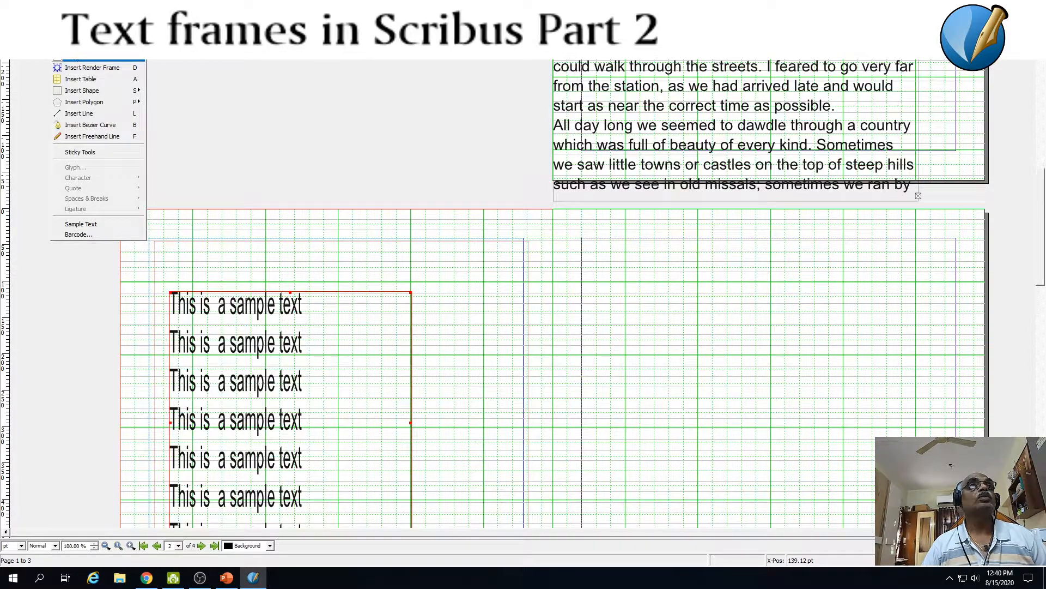
left_click(87, 44)
left_click_drag(660, 343, 921, 477)
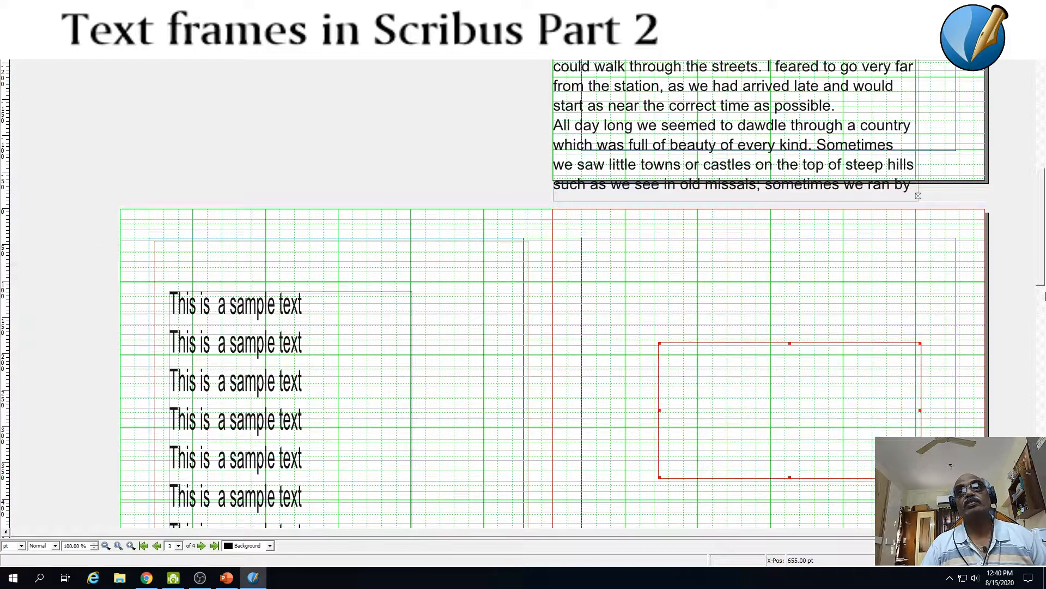
Open the new text frame's properties and fill its background with Green
right_click(793, 407)
left_click(808, 406)
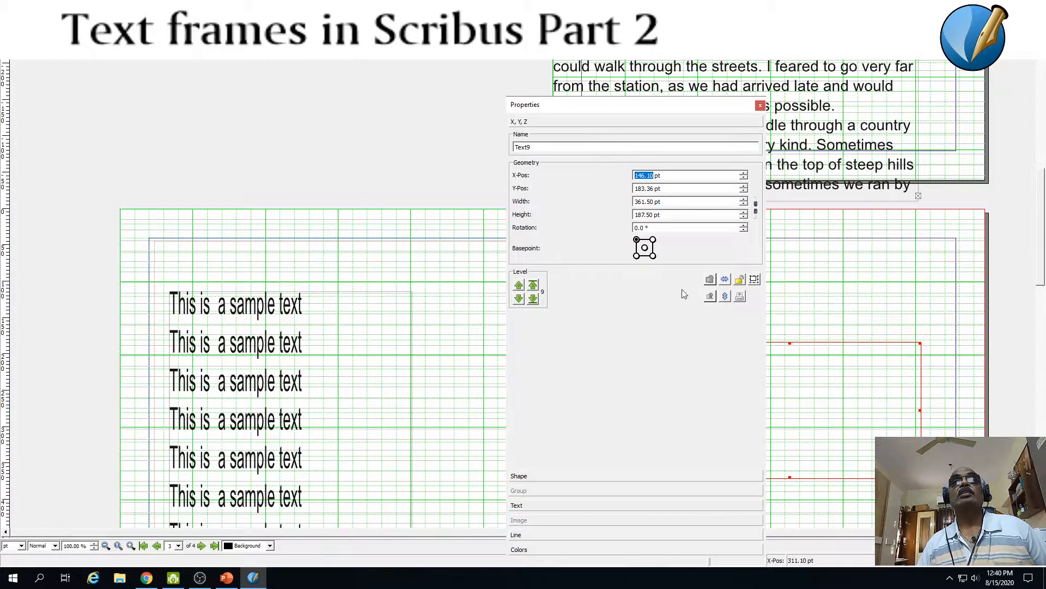
left_click(550, 478)
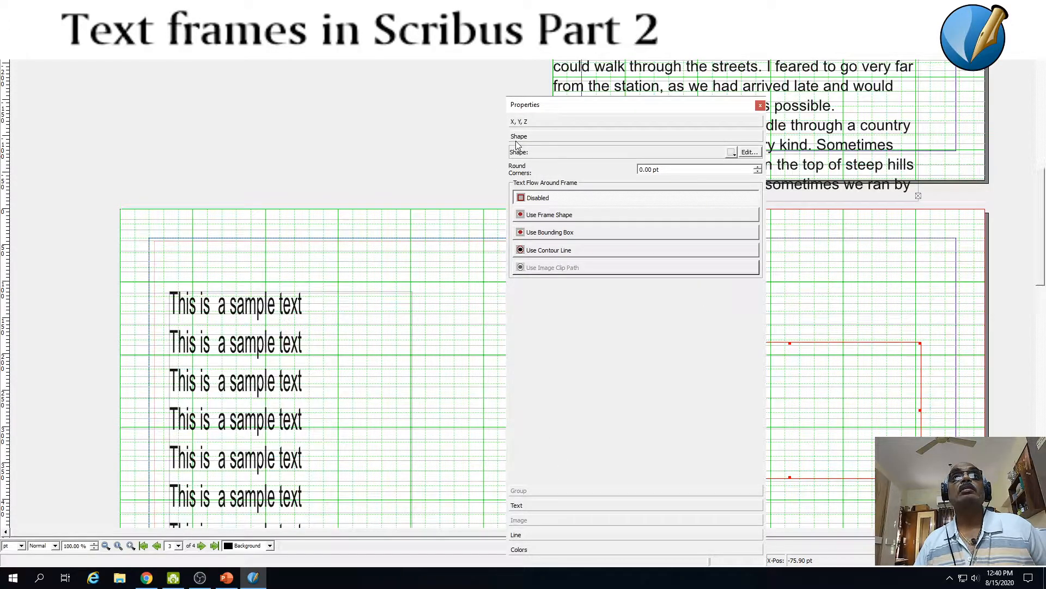
left_click(531, 550)
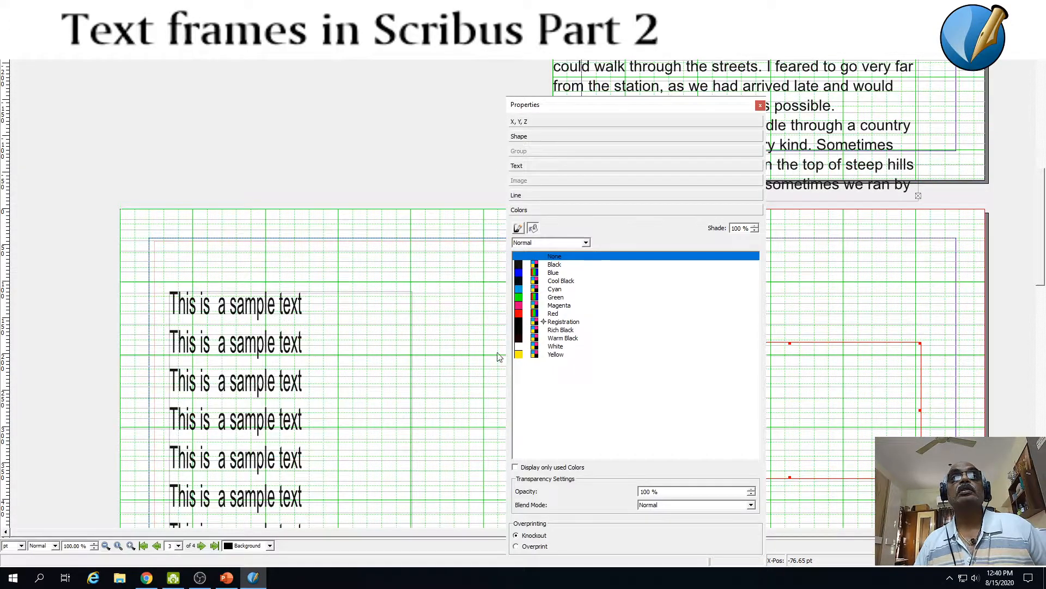
left_click(518, 297)
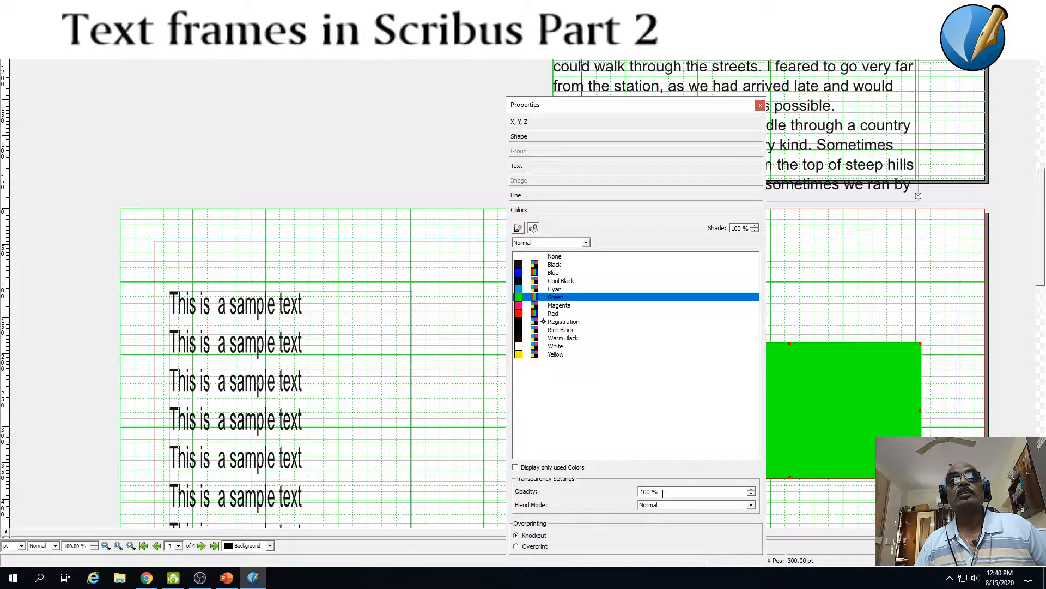
Set the green fill's opacity to 60 % and look through the blend modes, keeping Normal
left_click_drag(591, 105, 335, 89)
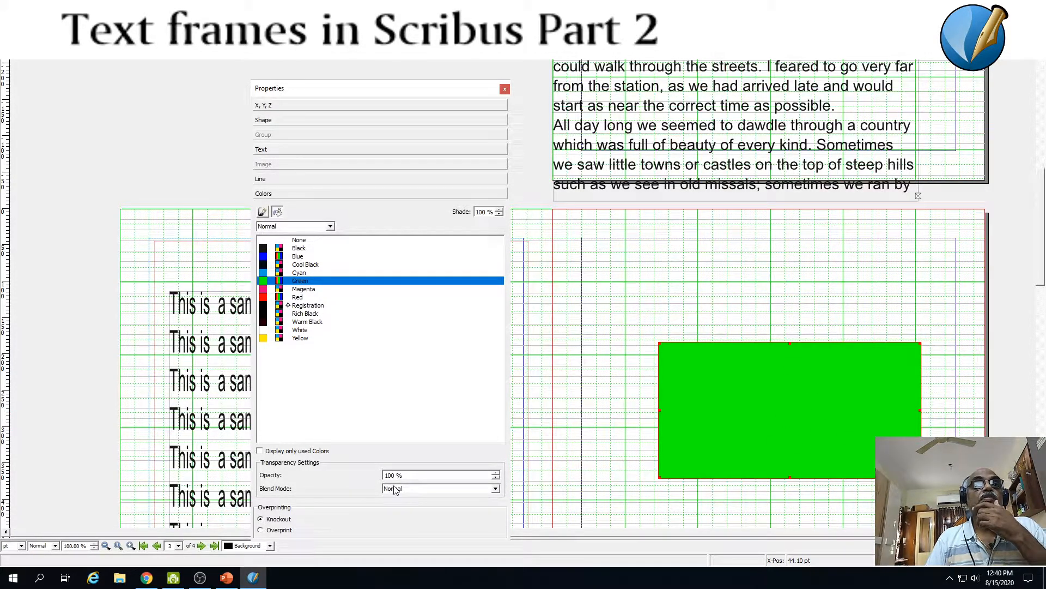
left_click_drag(395, 475, 368, 470)
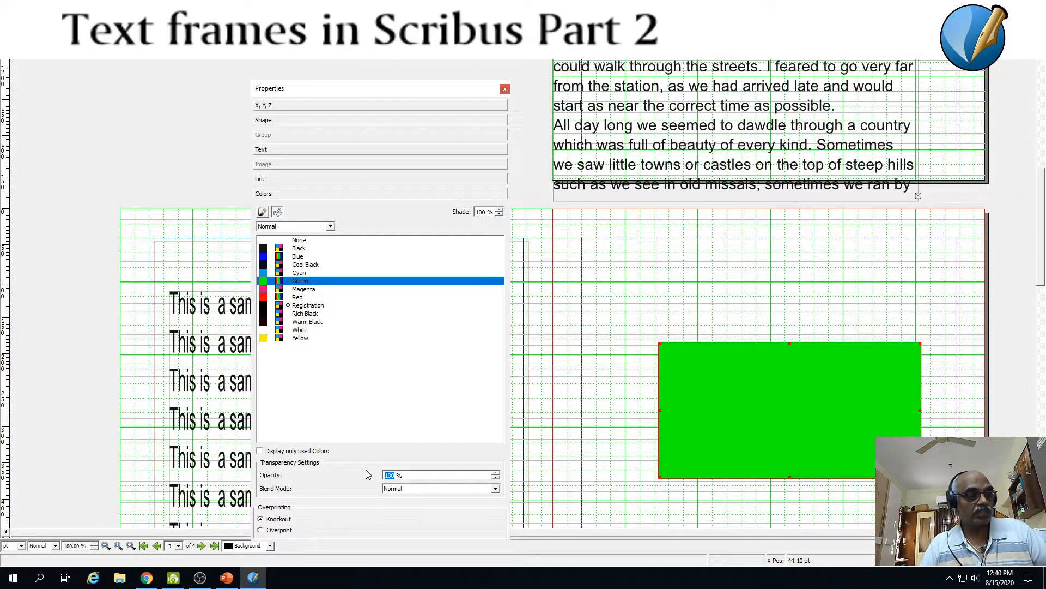
type("60")
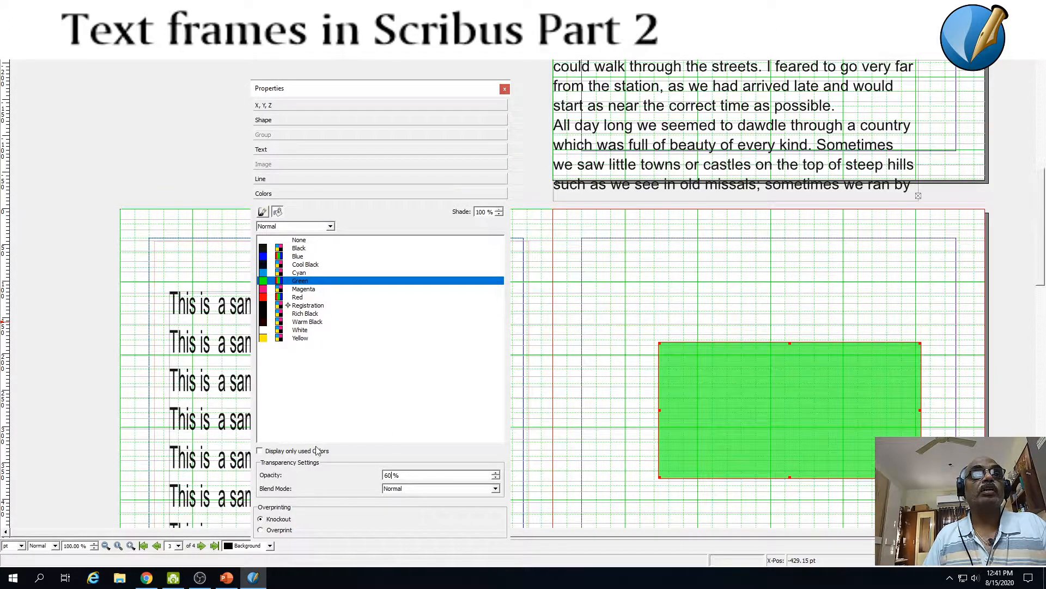
left_click(496, 489)
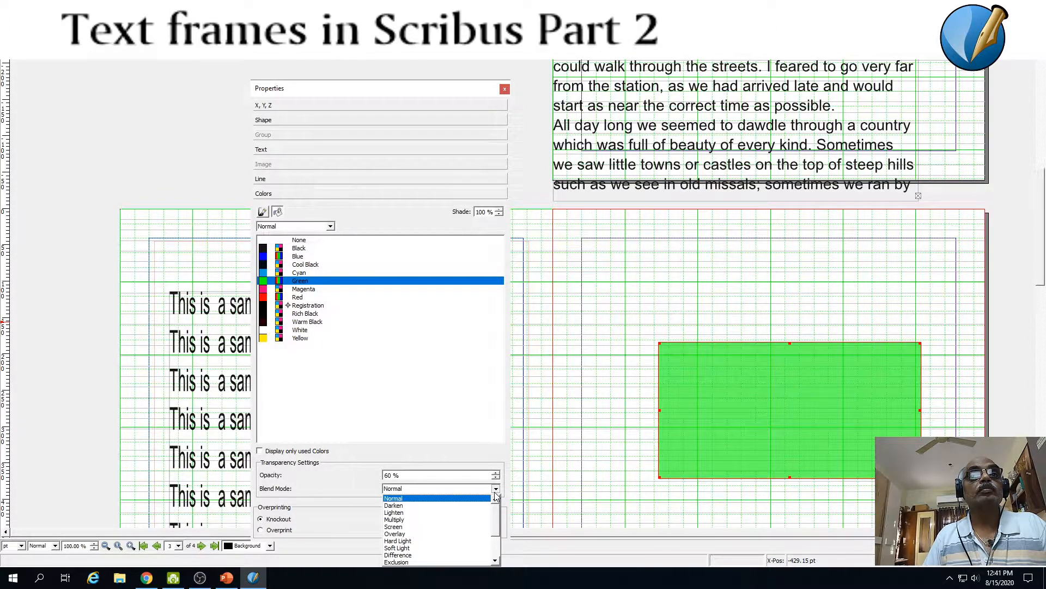
left_click(428, 386)
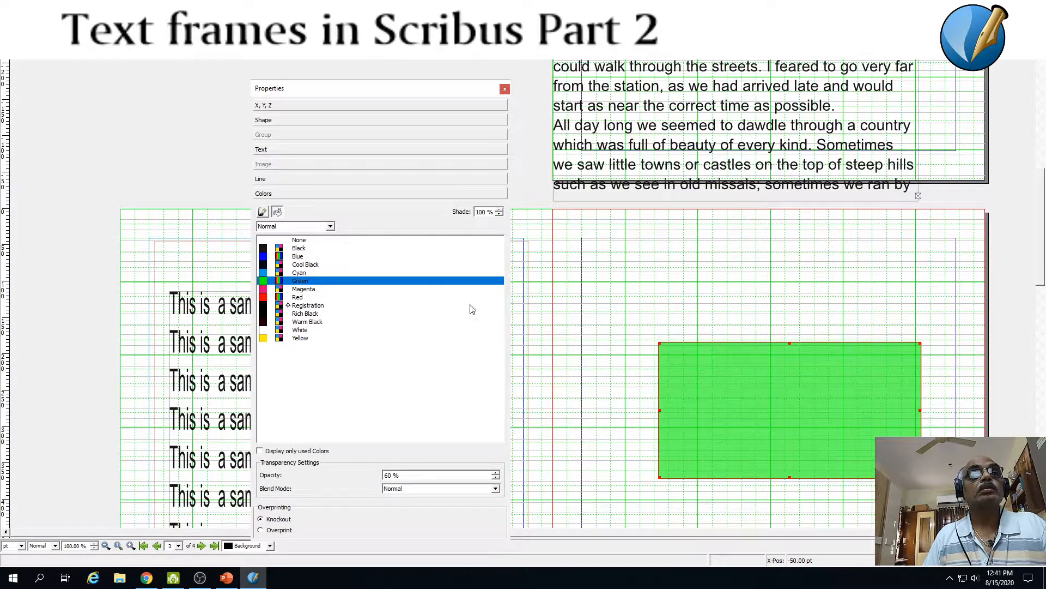
Change the frame's fill to a Horizontal Gradient running from Cyan to Green
left_click_drag(371, 85, 355, 16)
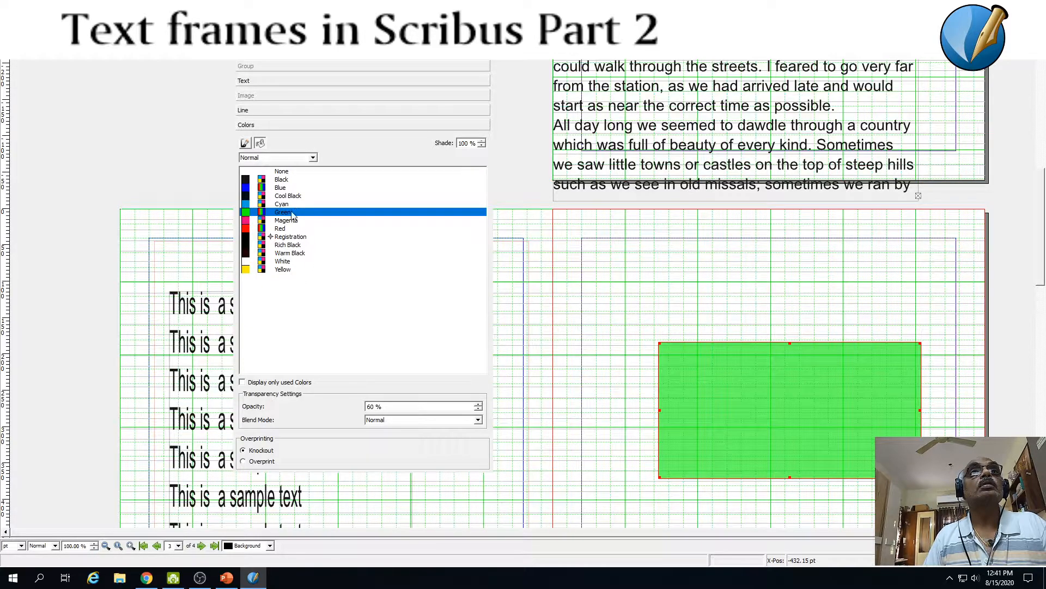
left_click(314, 158)
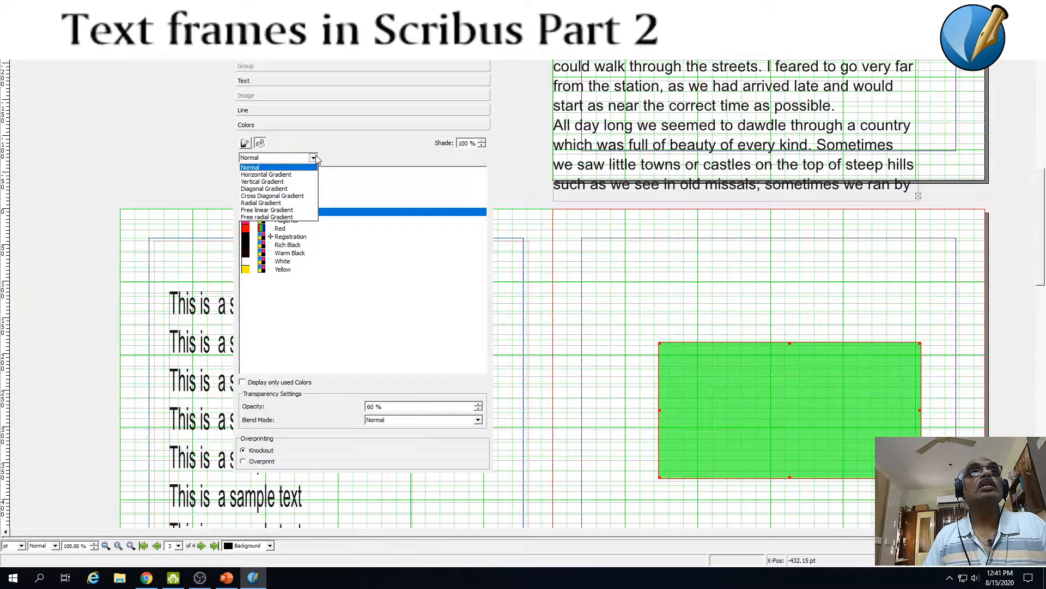
left_click(297, 174)
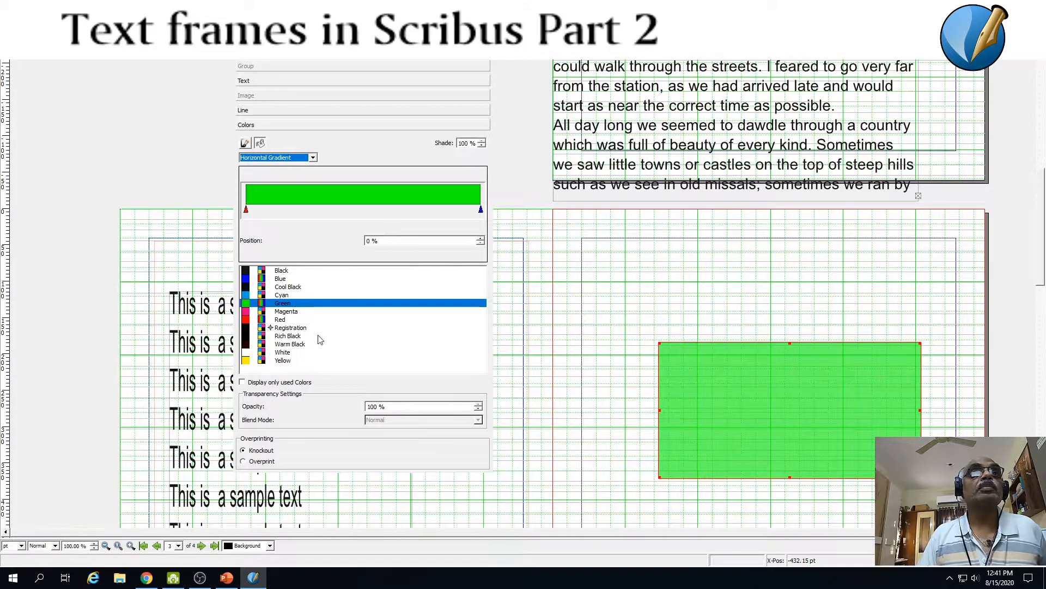
left_click(248, 294)
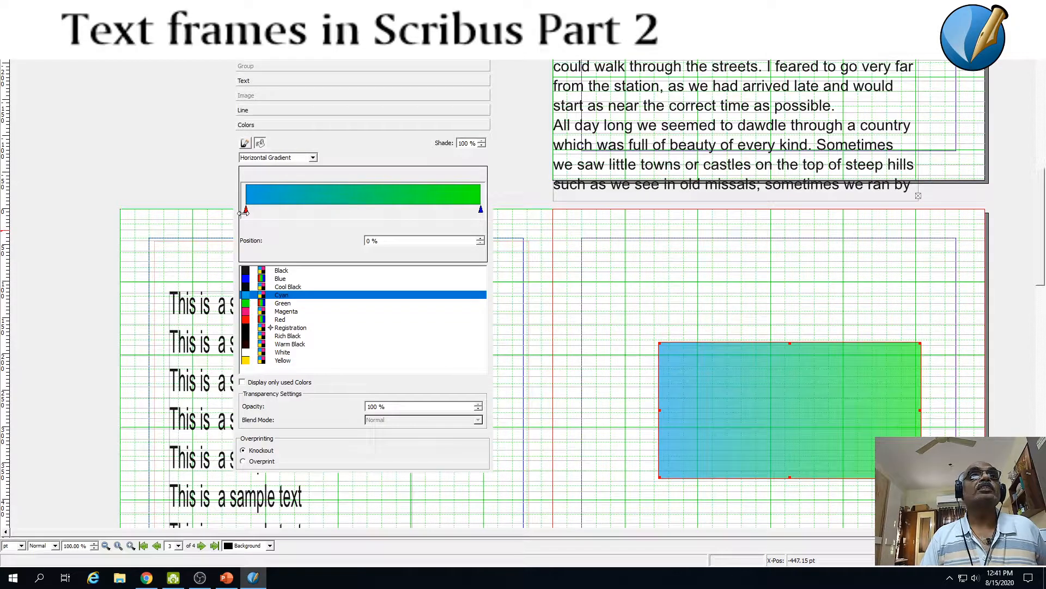
Adjust the gradient stops: the first cyan stop at 12 %, an added cyan stop about a third along, and the green stop at 80 %
left_click(263, 212)
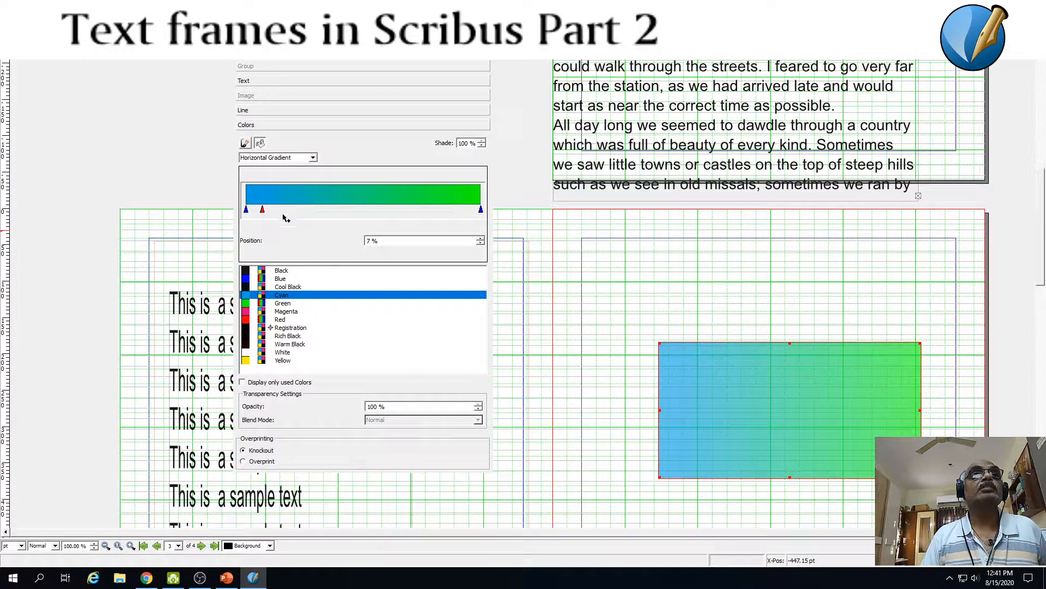
left_click_drag(263, 211, 297, 211)
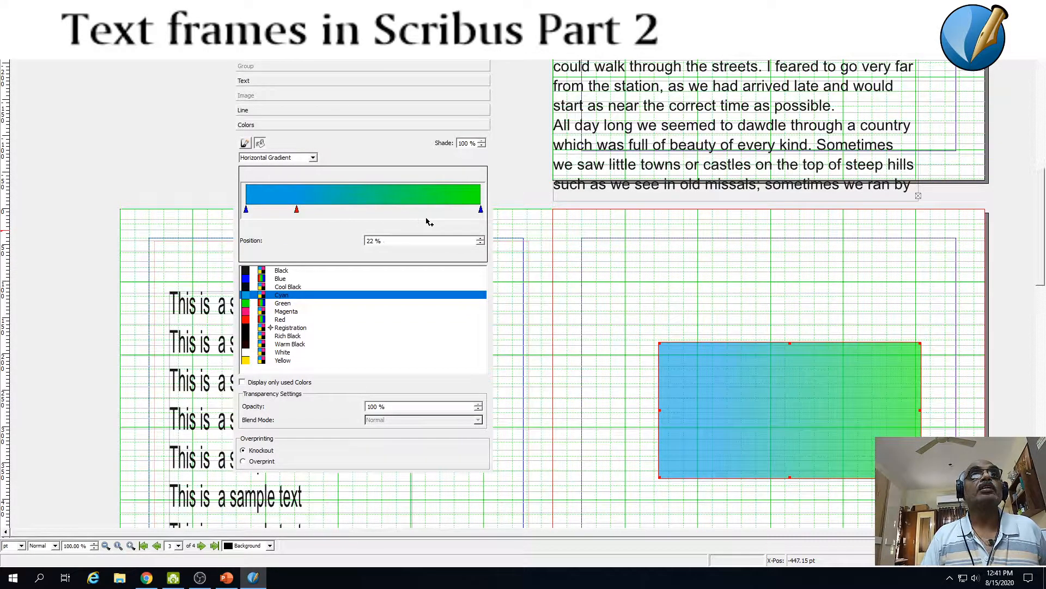
left_click_drag(480, 209, 433, 210)
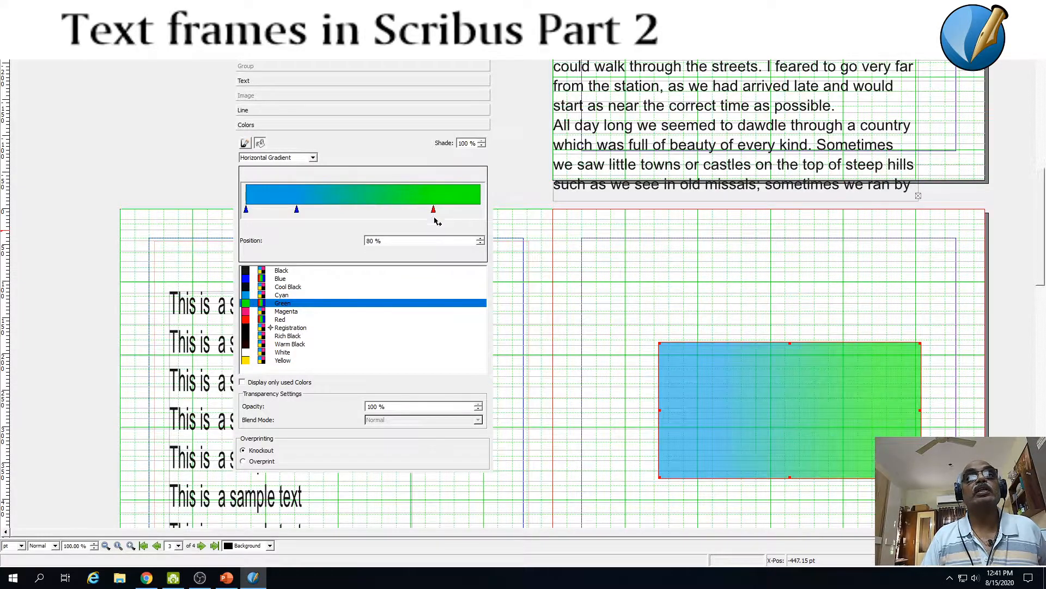
left_click_drag(296, 210, 325, 210)
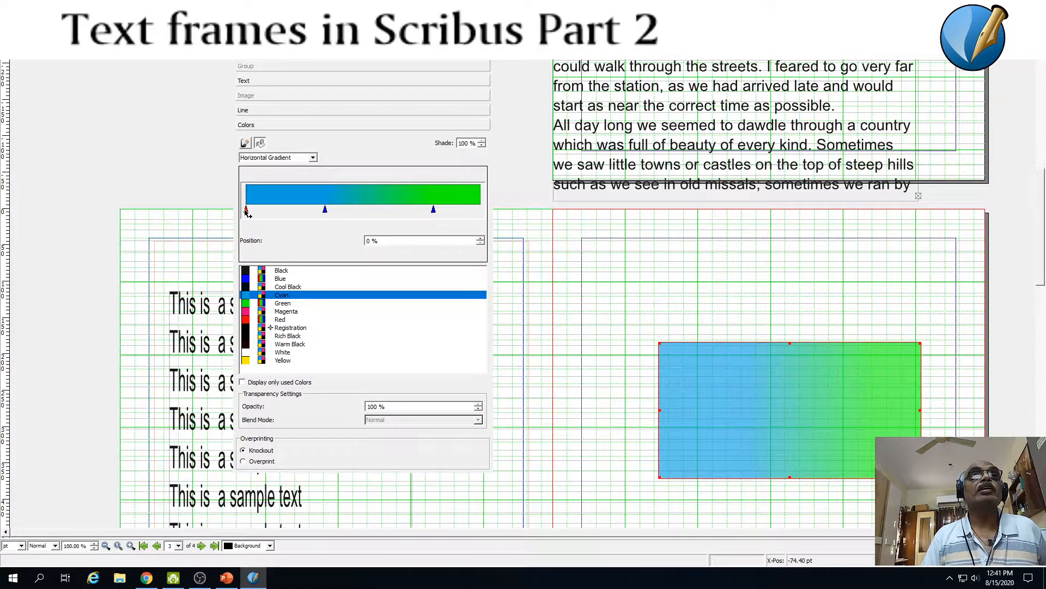
left_click_drag(251, 210, 273, 209)
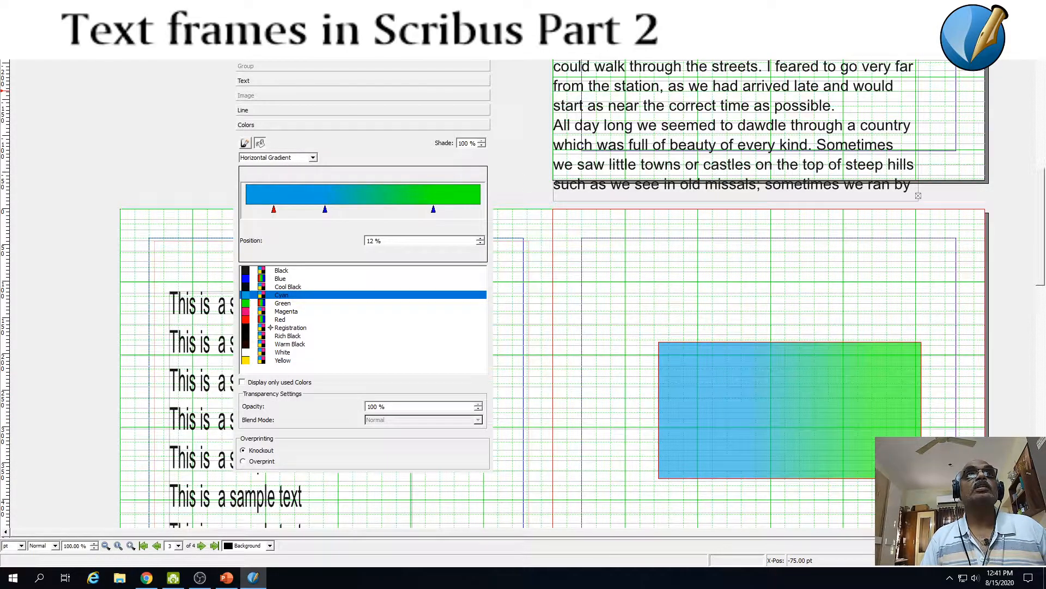
Close the frame's properties and enter "This is a sample text" in the gradient-filled frame
left_click(480, 24)
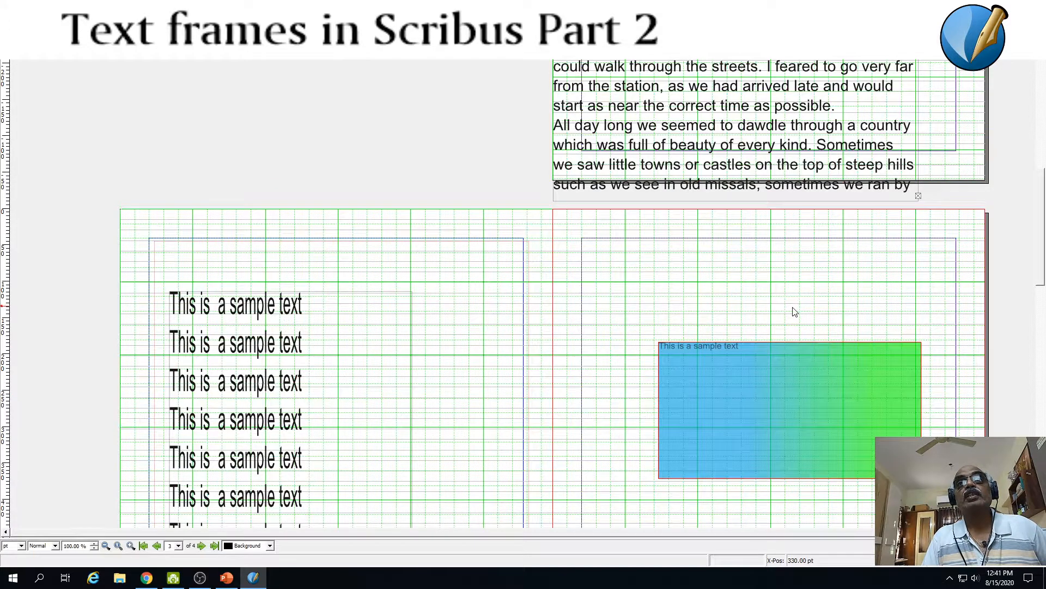
left_click_drag(751, 349, 662, 338)
left_click(766, 271)
right_click(782, 397)
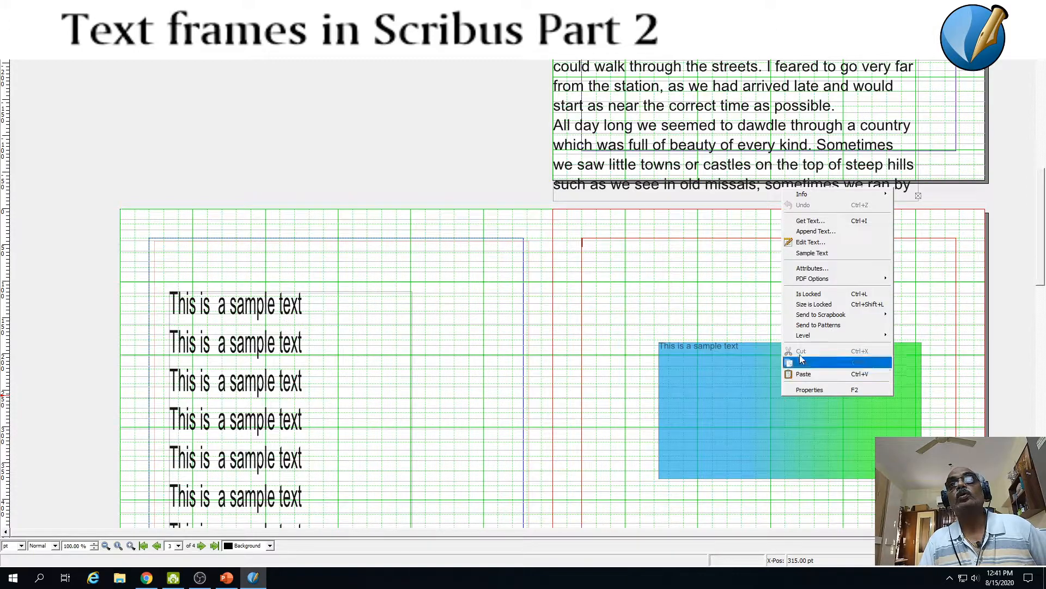
left_click(831, 249)
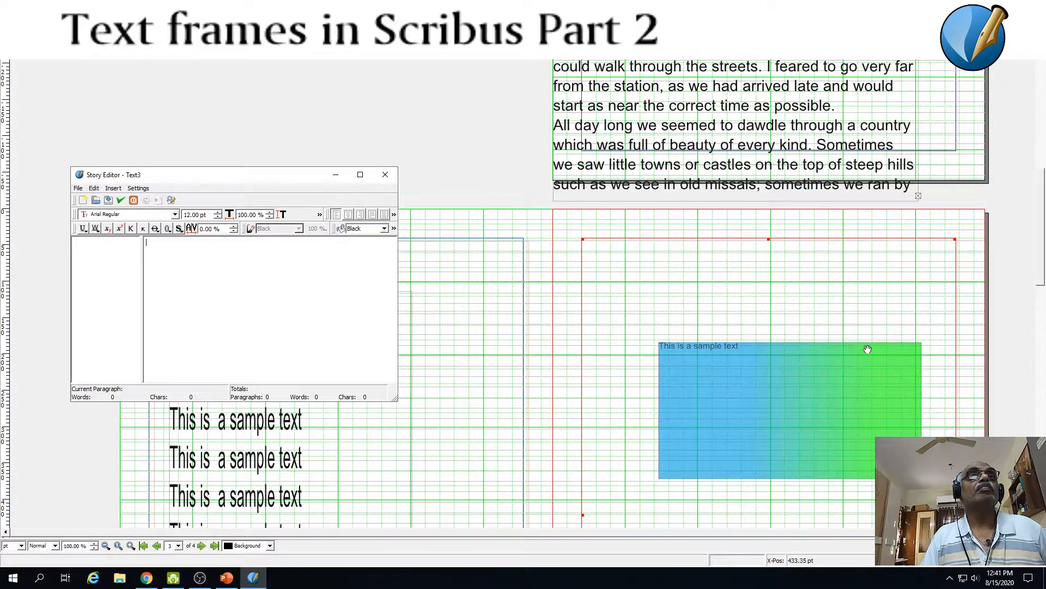
left_click(742, 355)
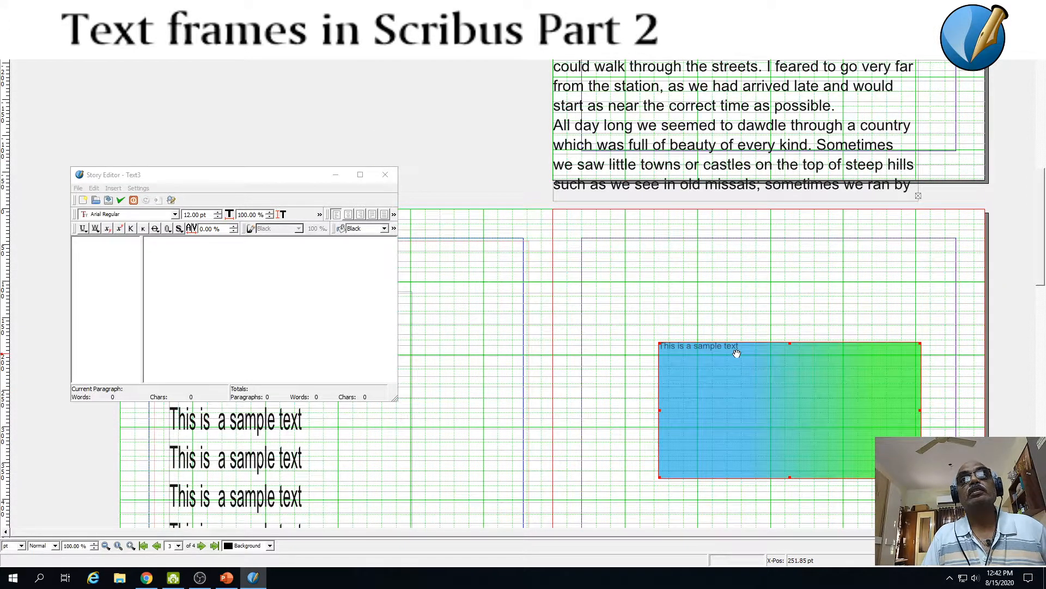
left_click(386, 175)
Open the gradient frame's text in the Story Editor and format the whole line as 18 pt Arial Bold
left_click_drag(739, 345, 617, 342)
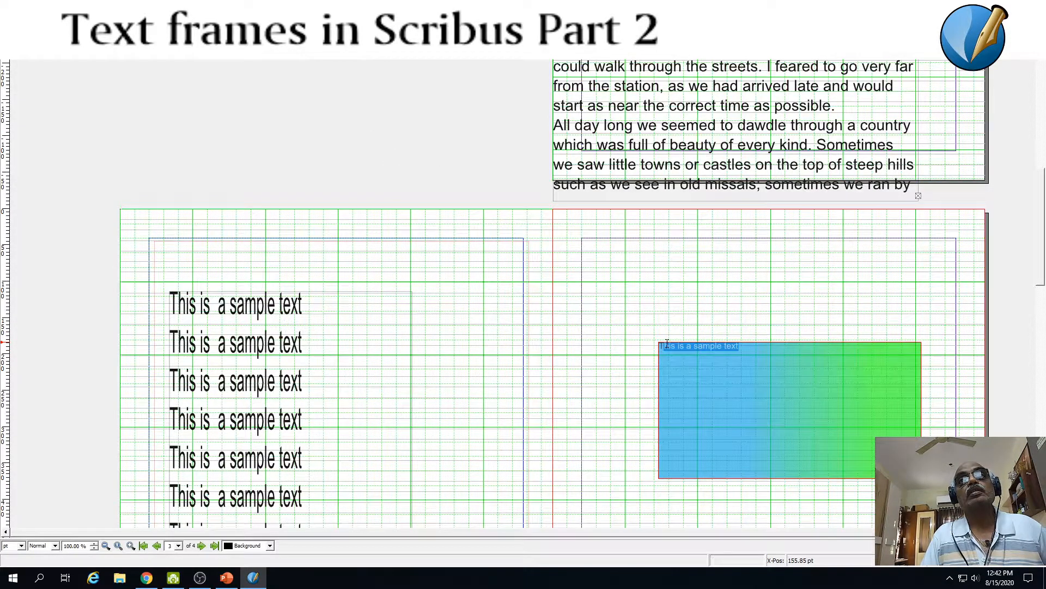
right_click(706, 387)
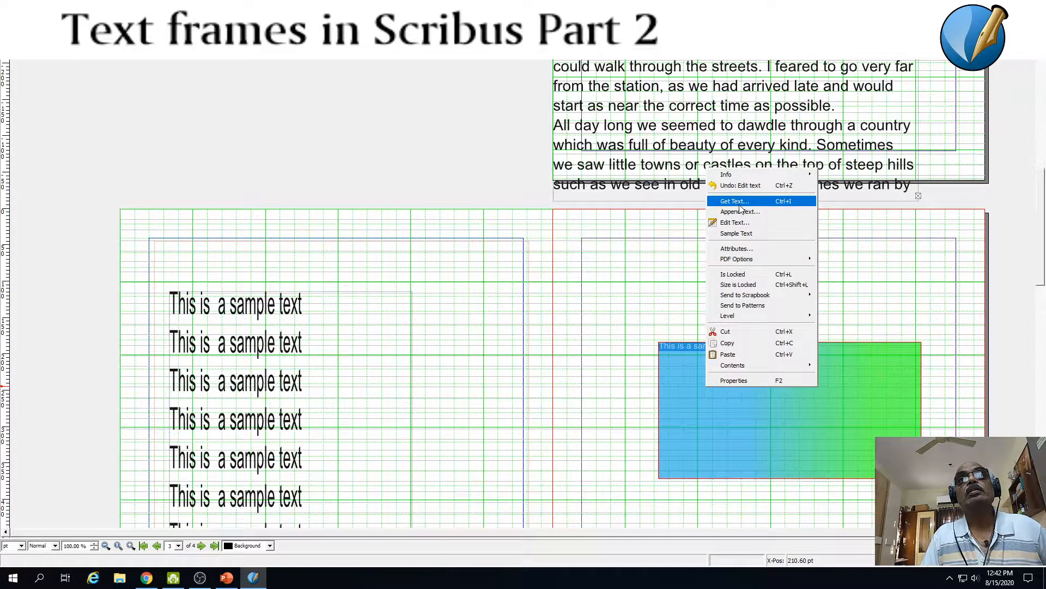
left_click(736, 223)
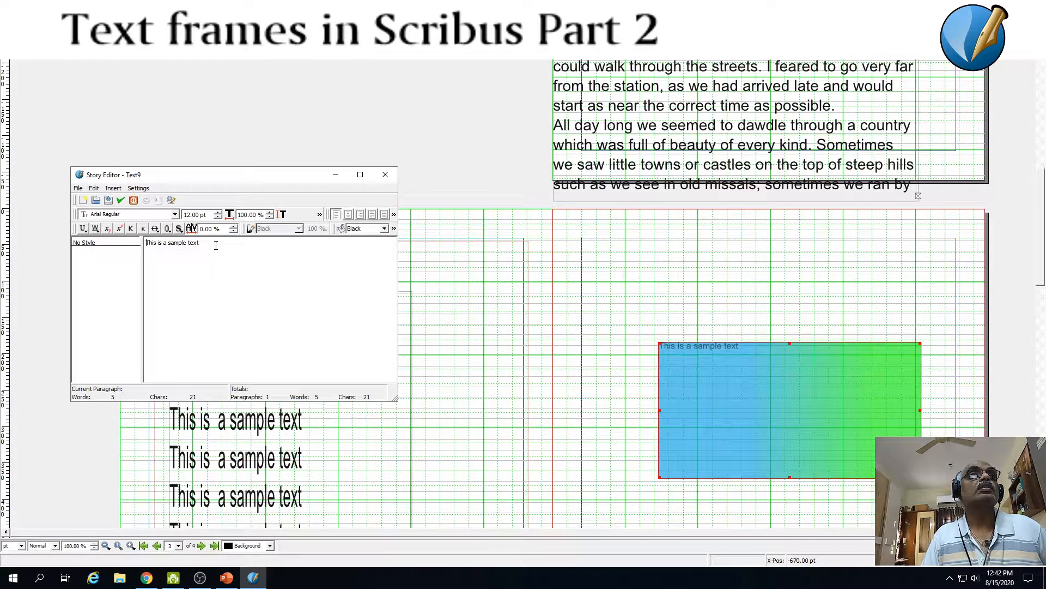
left_click_drag(197, 242, 146, 243)
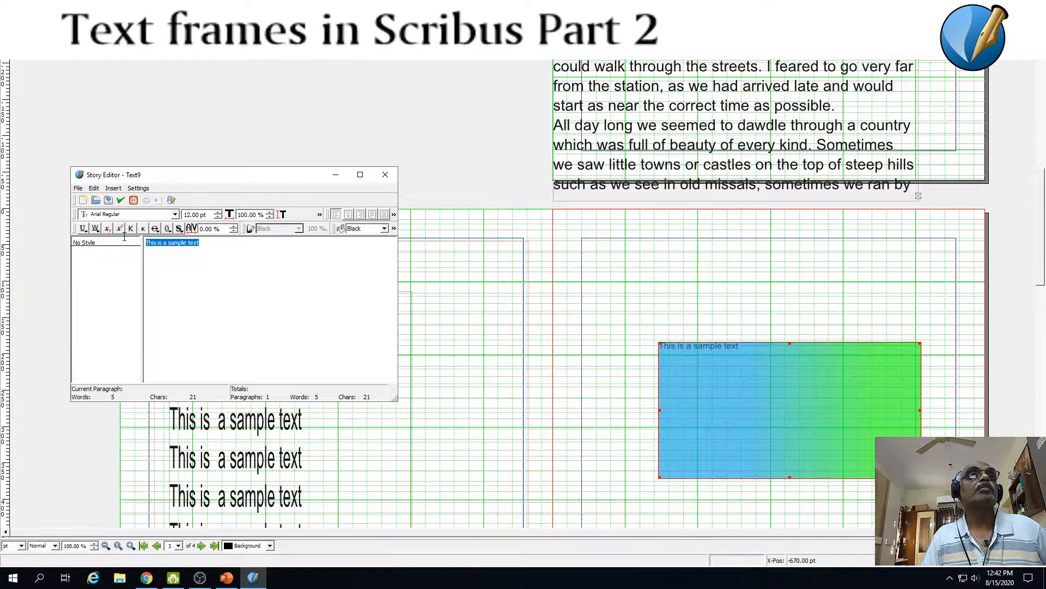
left_click(217, 212)
left_click(217, 212)
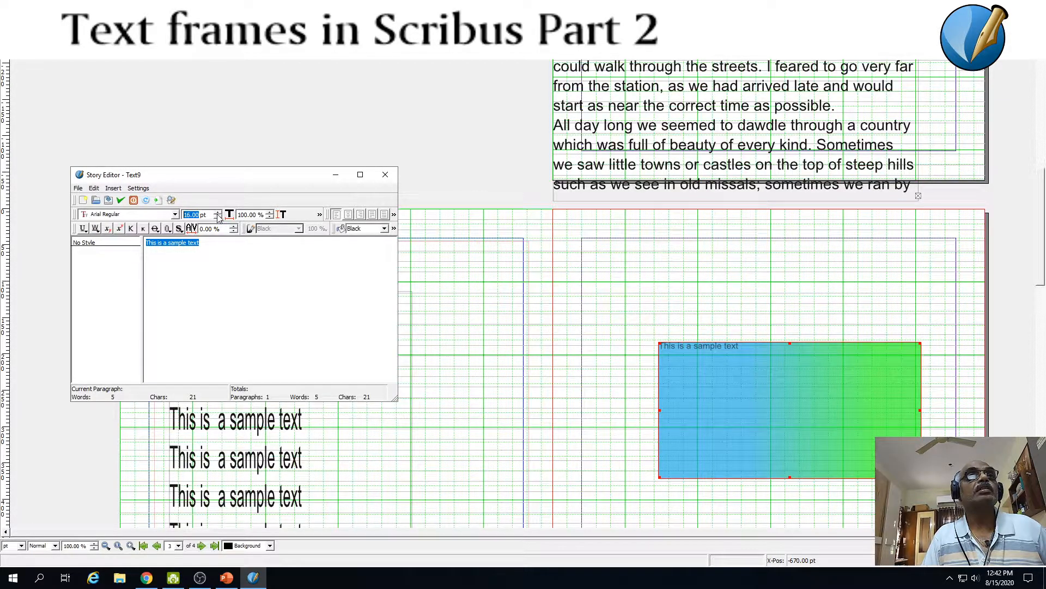
left_click(176, 214)
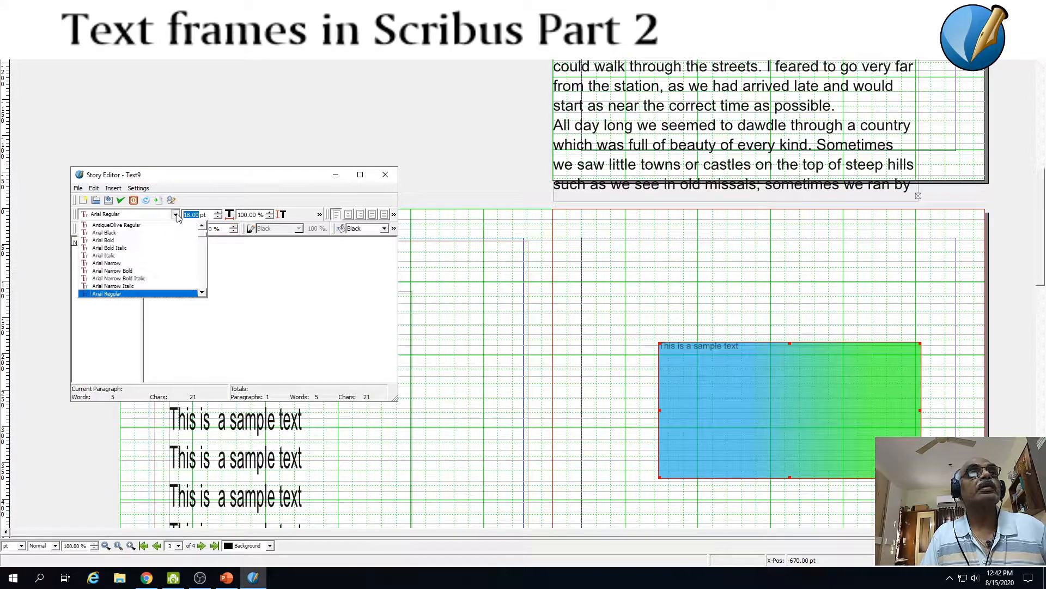
left_click(125, 239)
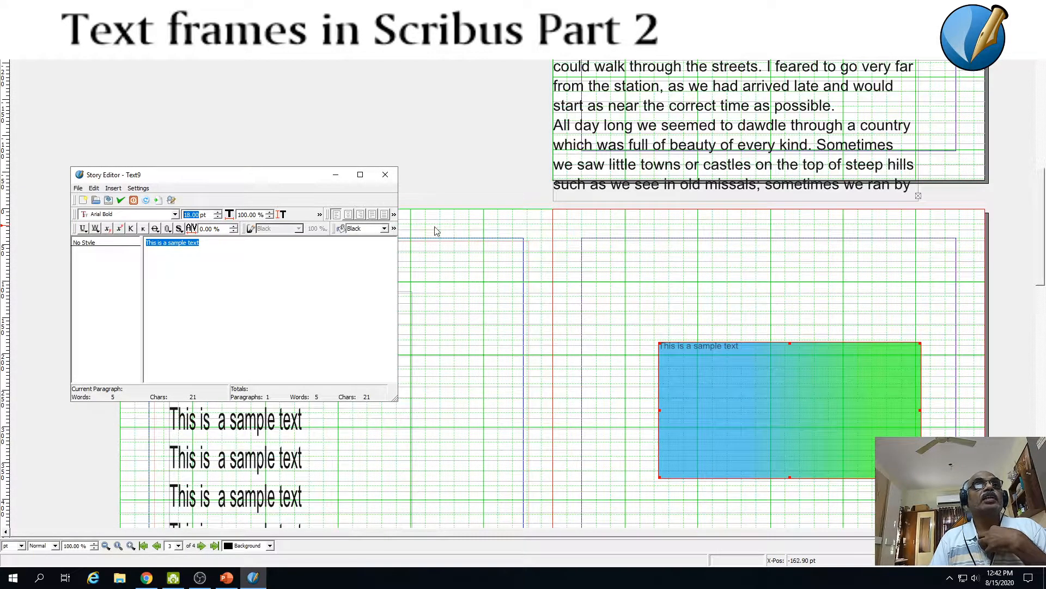
Center the sample text line in the Story Editor and apply the change to the gradient frame
left_click(348, 215)
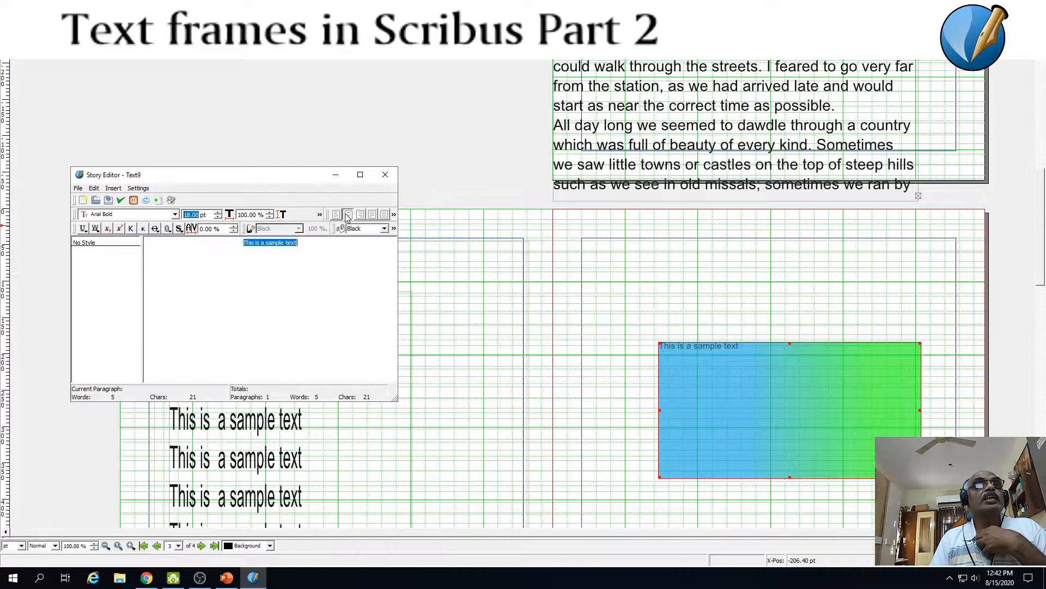
left_click(121, 200)
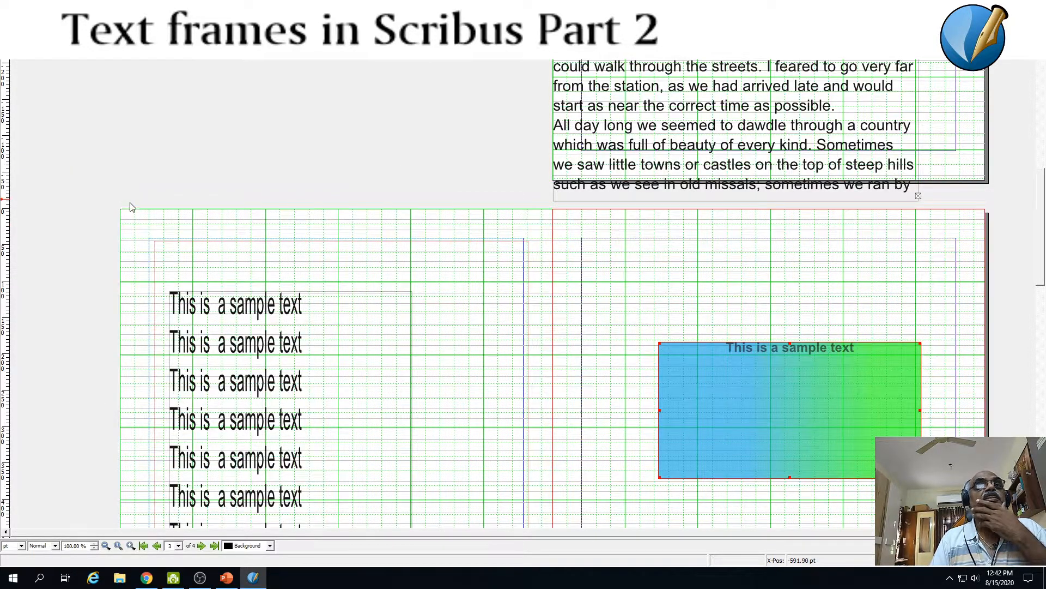
Deselect the gradient frame, preview the pages without grids and guides, and return to the normal view
left_click(864, 324)
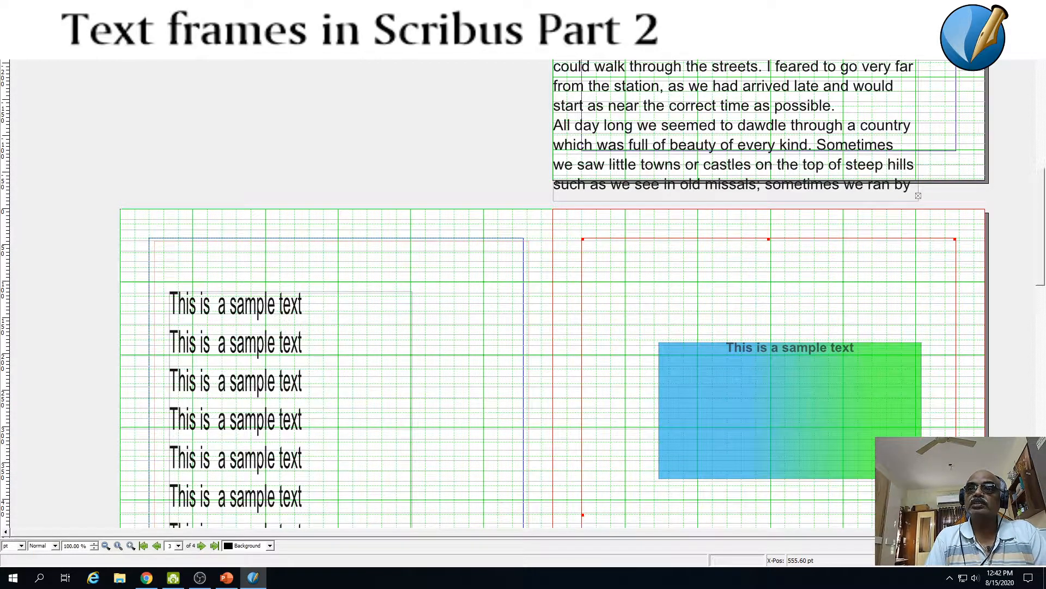
key("ctrl+alt+p")
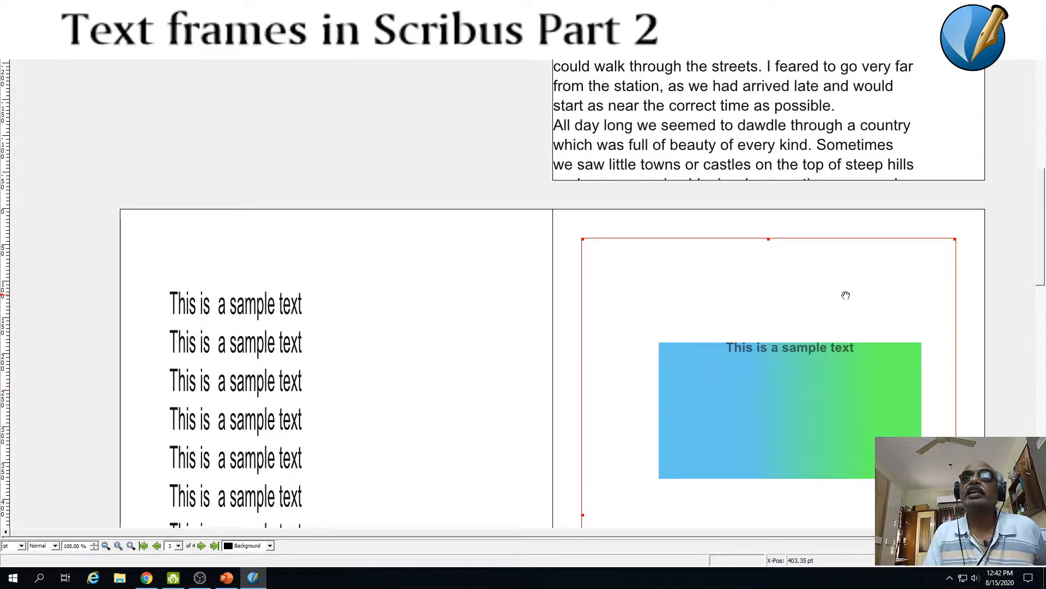
left_click(956, 546)
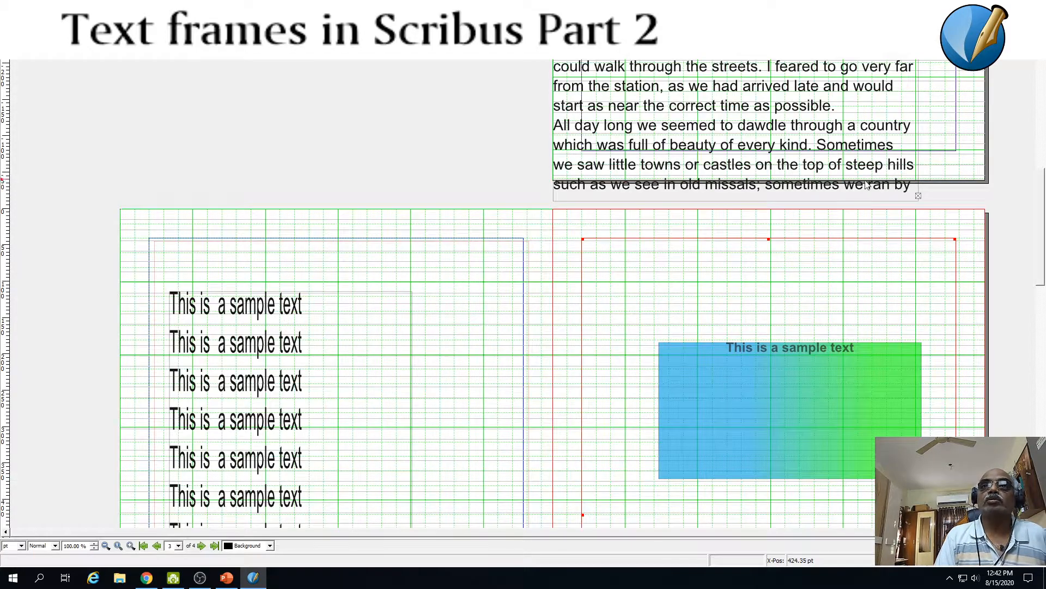
Switch to PowerPoint, tick off "Changing color of text boxes" on the checklist slide, and return to Scribus
left_click_drag(1042, 243, 1042, 397)
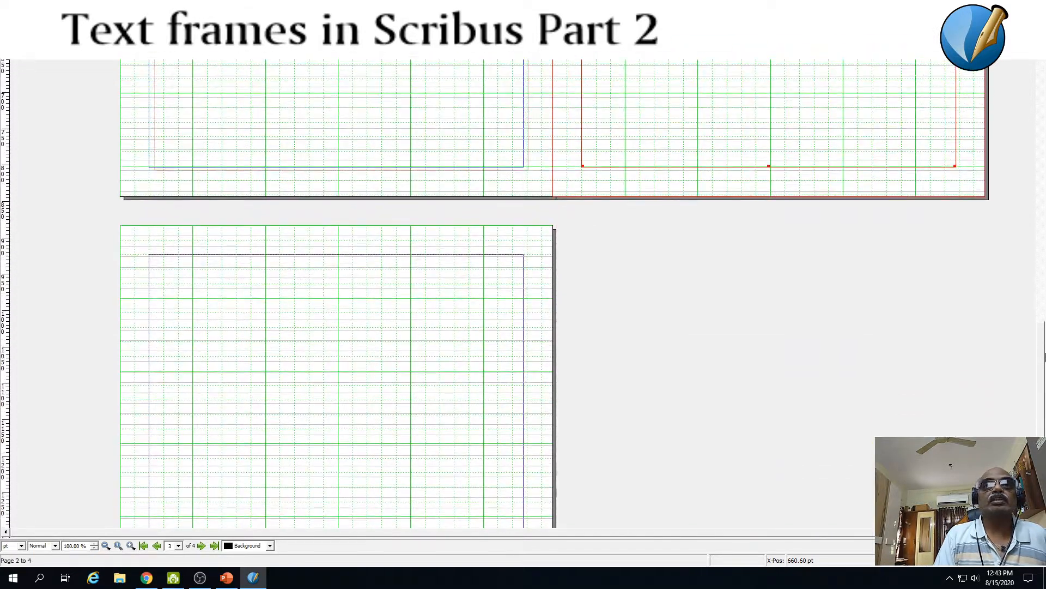
left_click(234, 578)
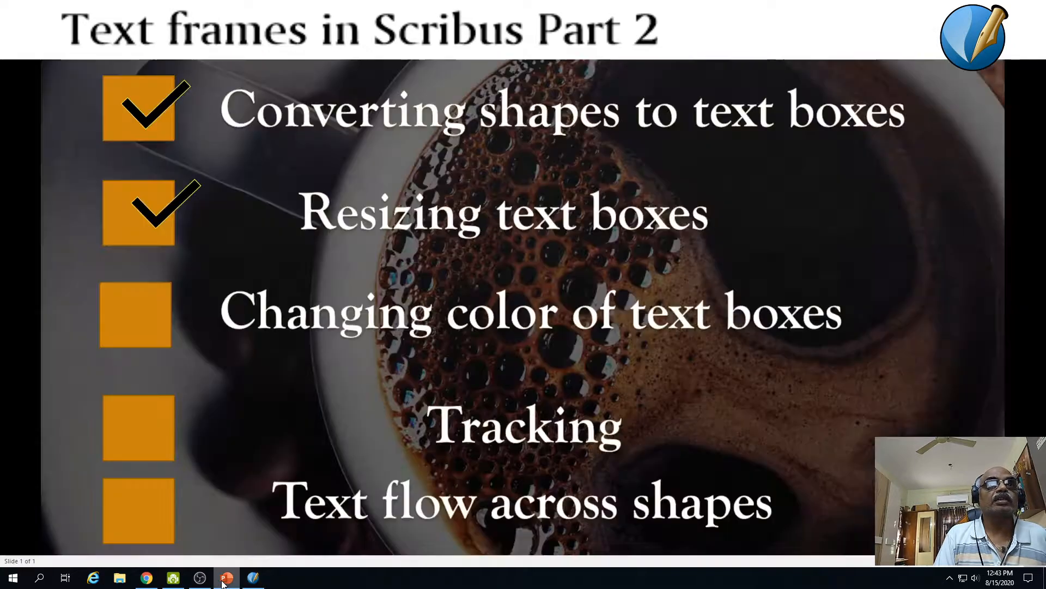
left_click(136, 325)
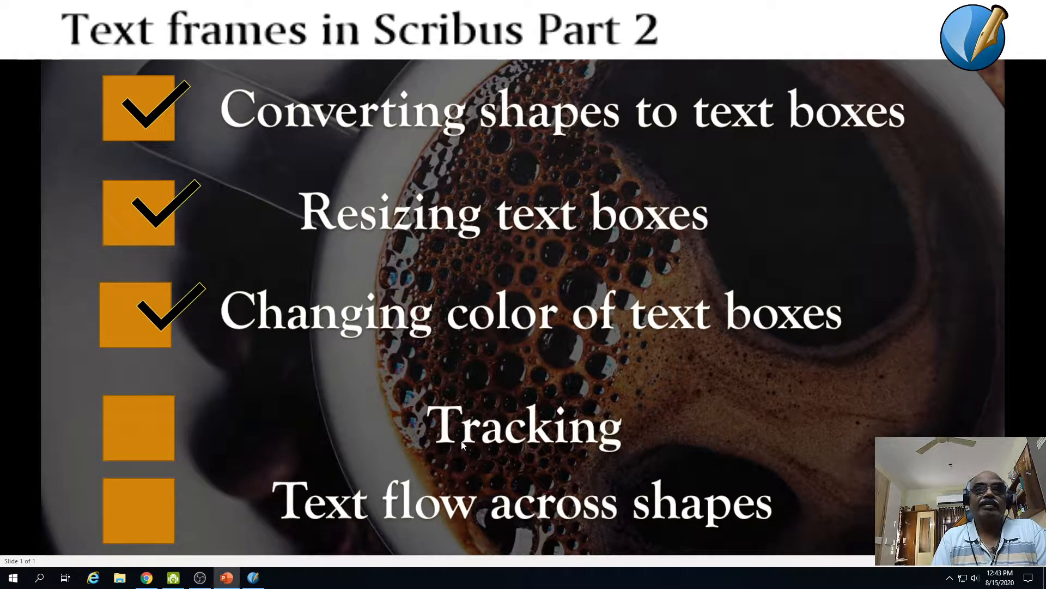
key("alt+Tab")
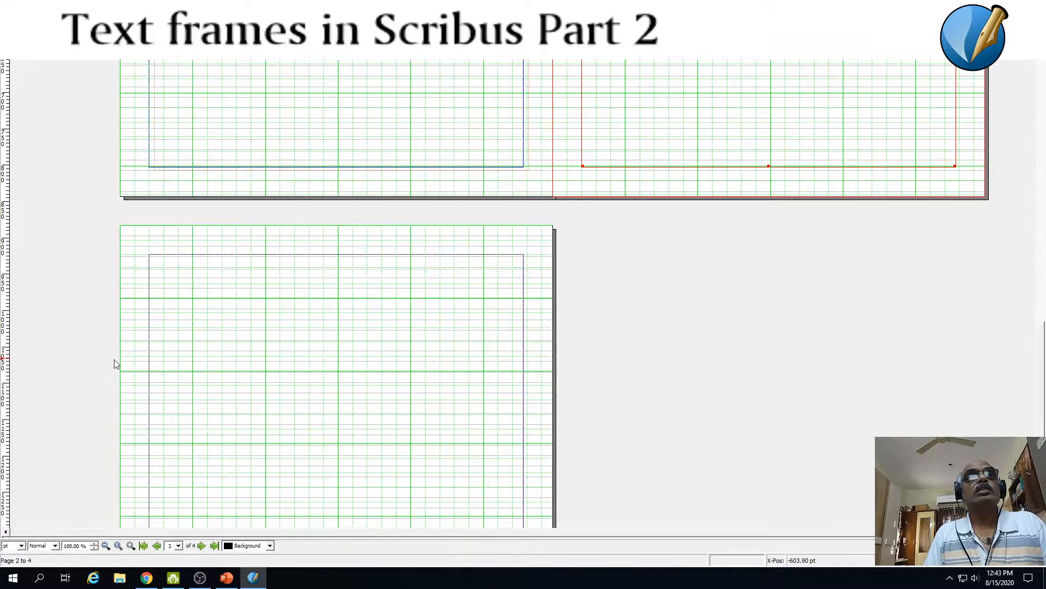
Try to import the desktop file sample.txt into the text frame on page 4
double_click(230, 331)
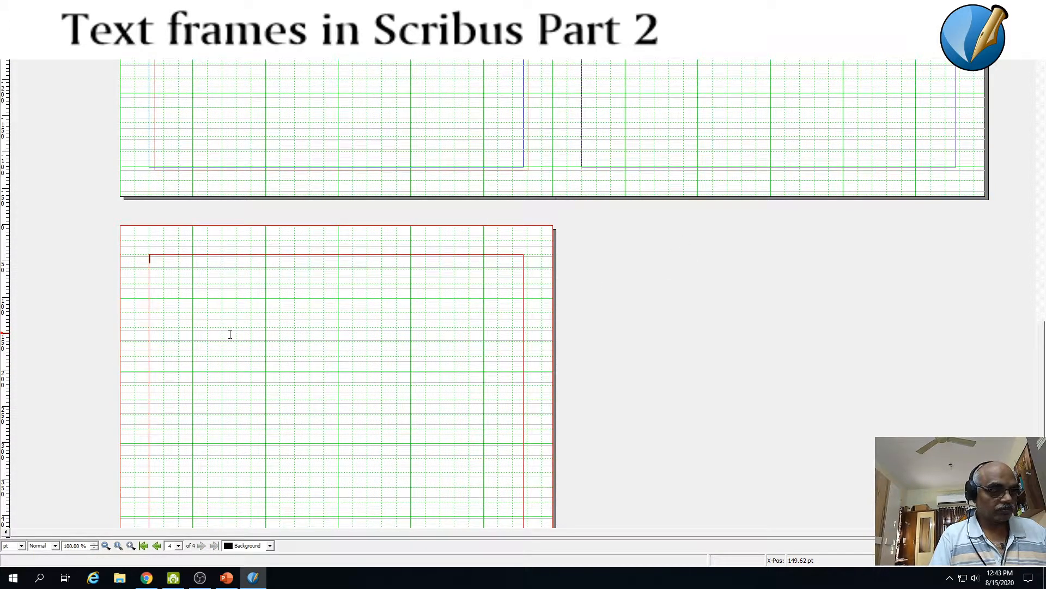
right_click(214, 286)
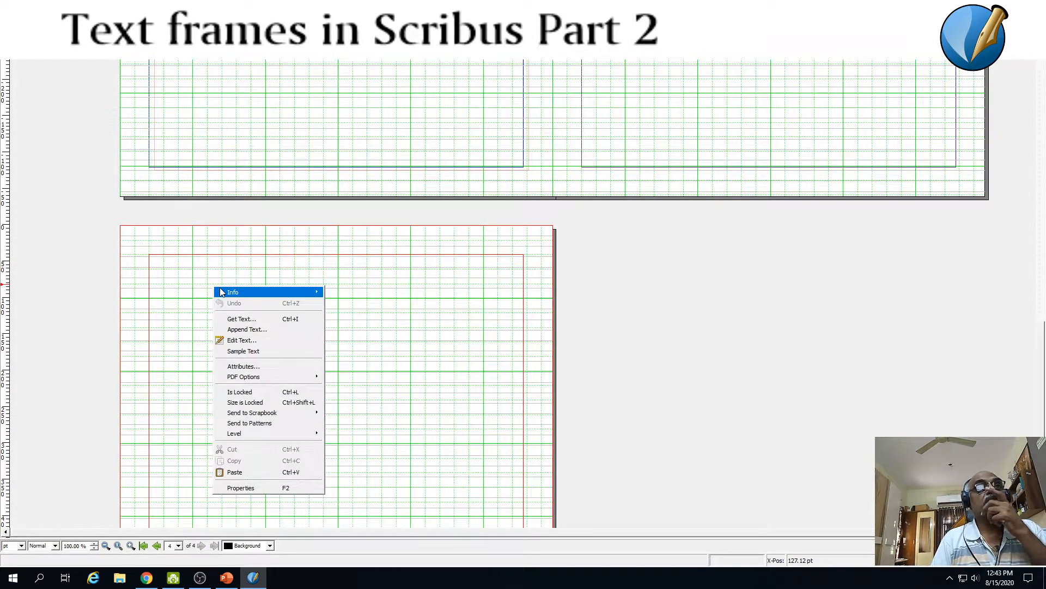
left_click(233, 320)
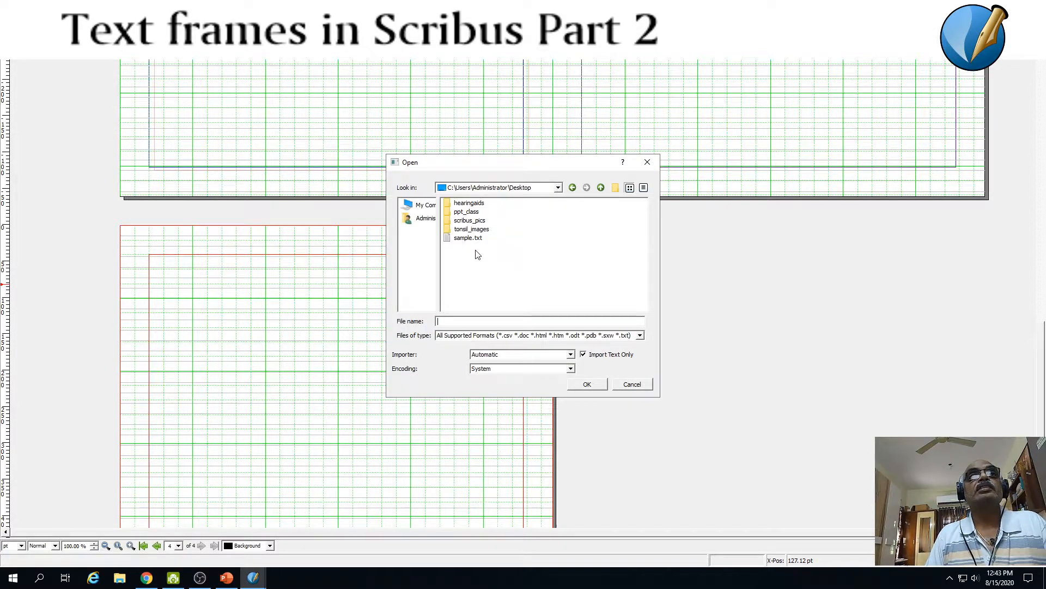
left_click(472, 238)
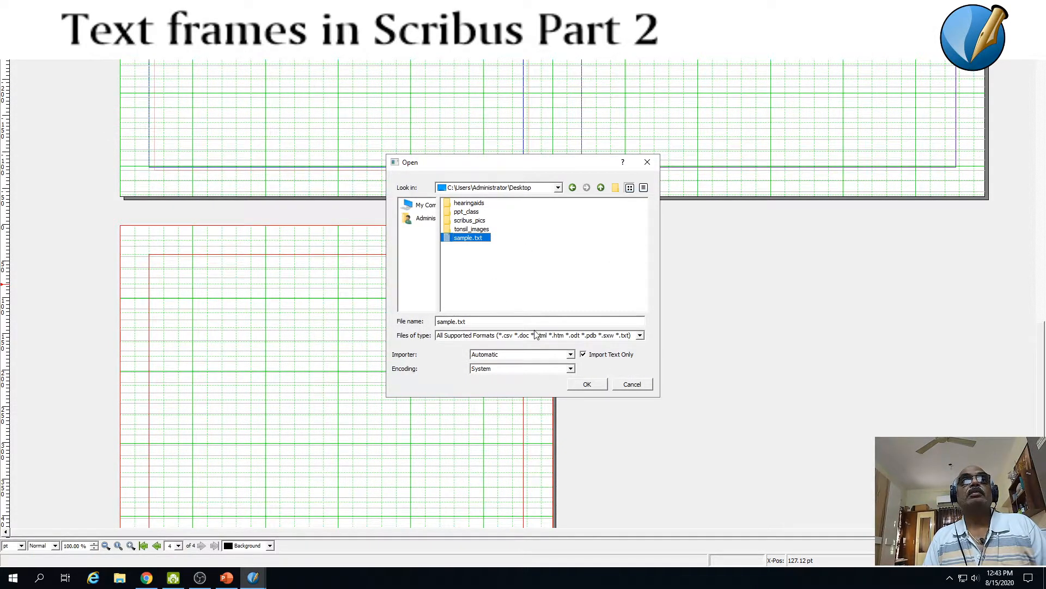
left_click(582, 384)
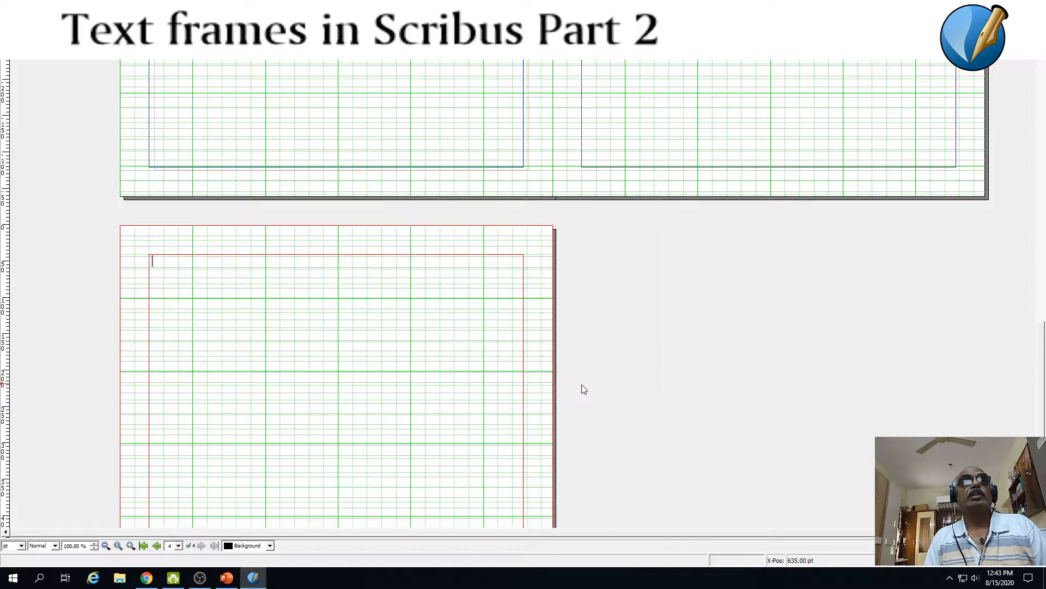
Import sample.txt into the page 4 text frame again, agreeing to clear its existing text
right_click(224, 310)
mouse_move(267, 402)
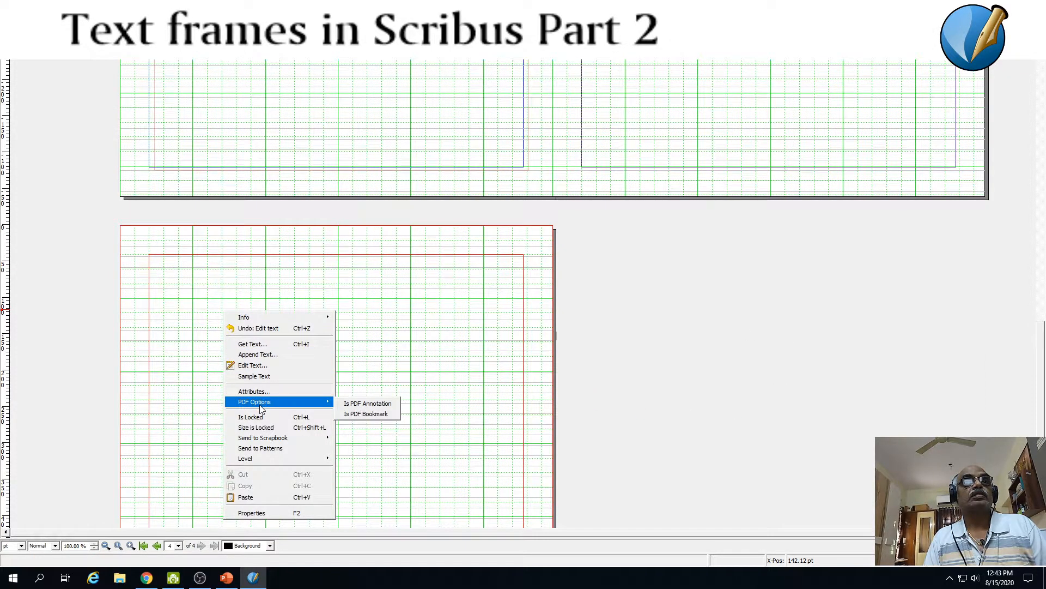
left_click(271, 345)
left_click(469, 239)
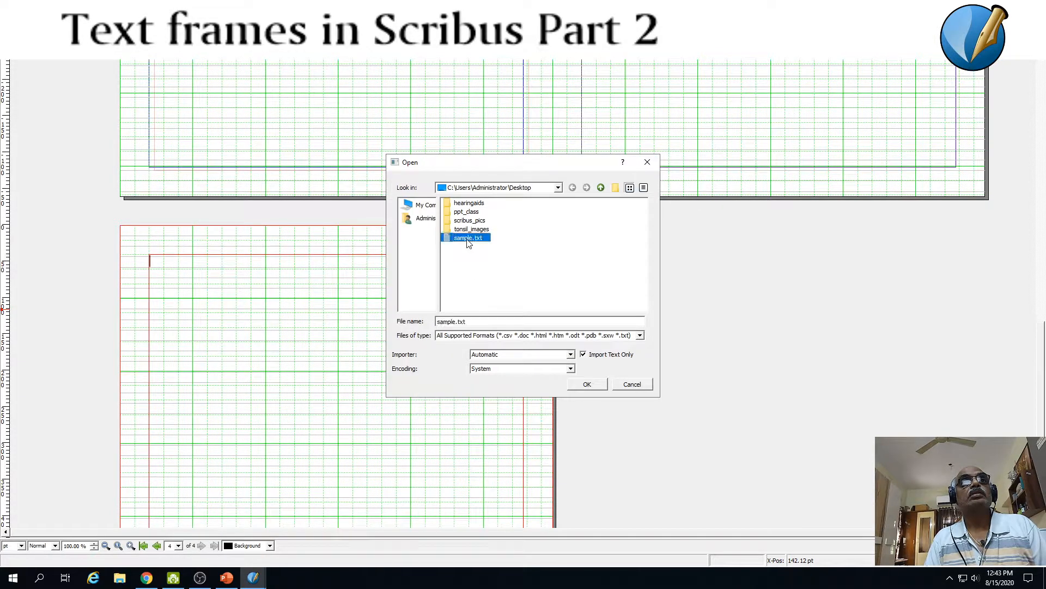
left_click(583, 384)
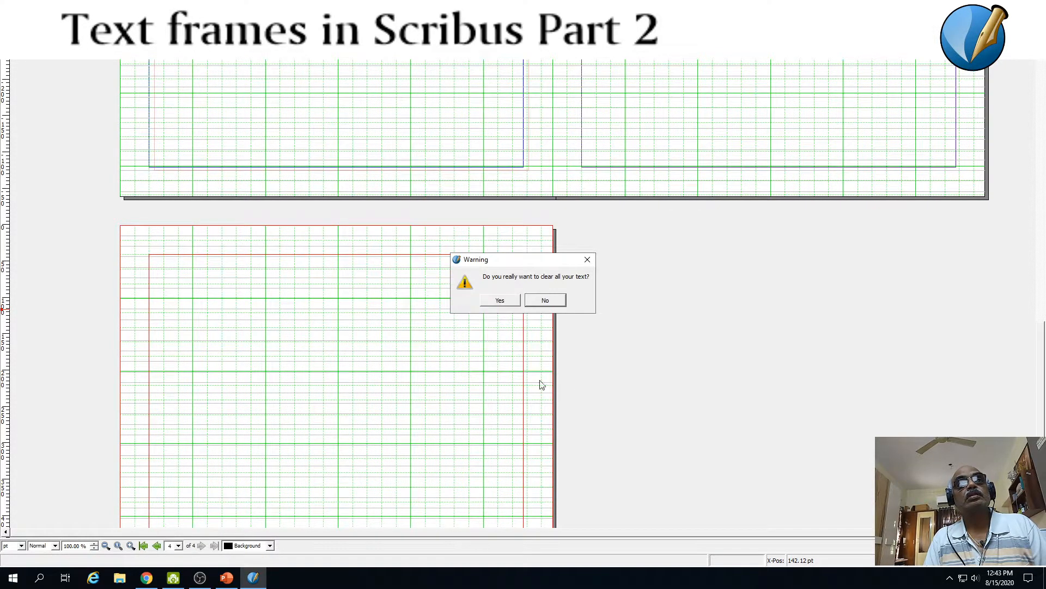
left_click(497, 301)
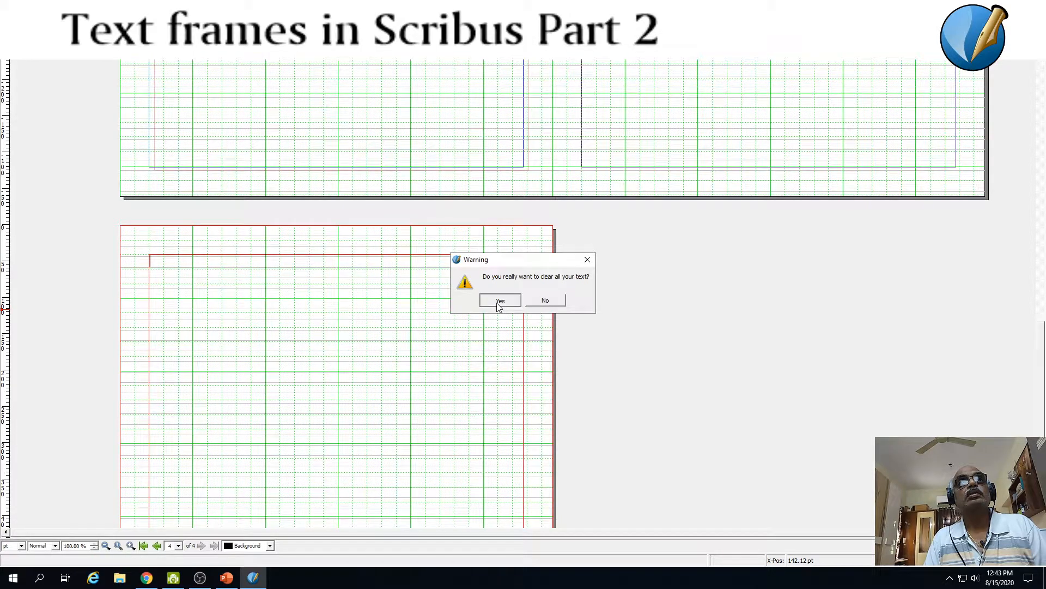
Close the current document and discard its unsaved changes
left_click_drag(1042, 402, 1024, 80)
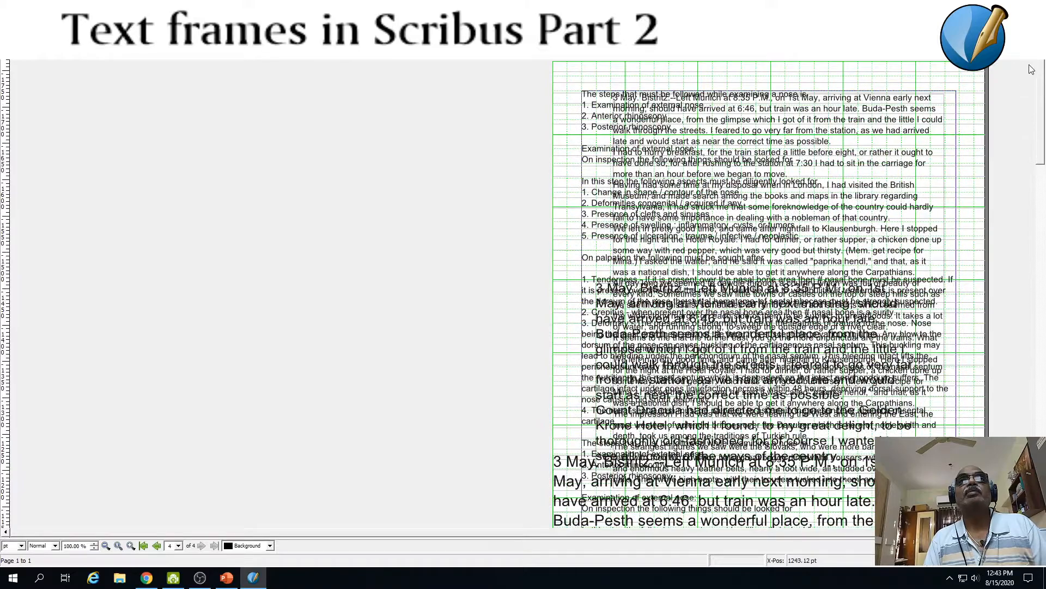
left_click(1034, 6)
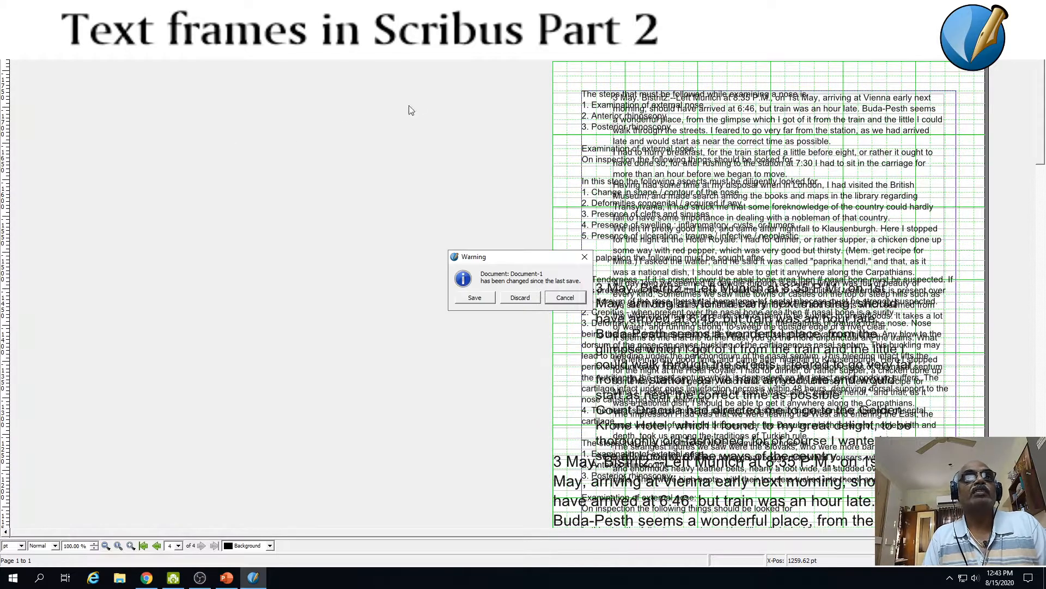
left_click(521, 296)
Create a double-sided A4 portrait document with 6 pages and automatic text frames
double_click(65, 466)
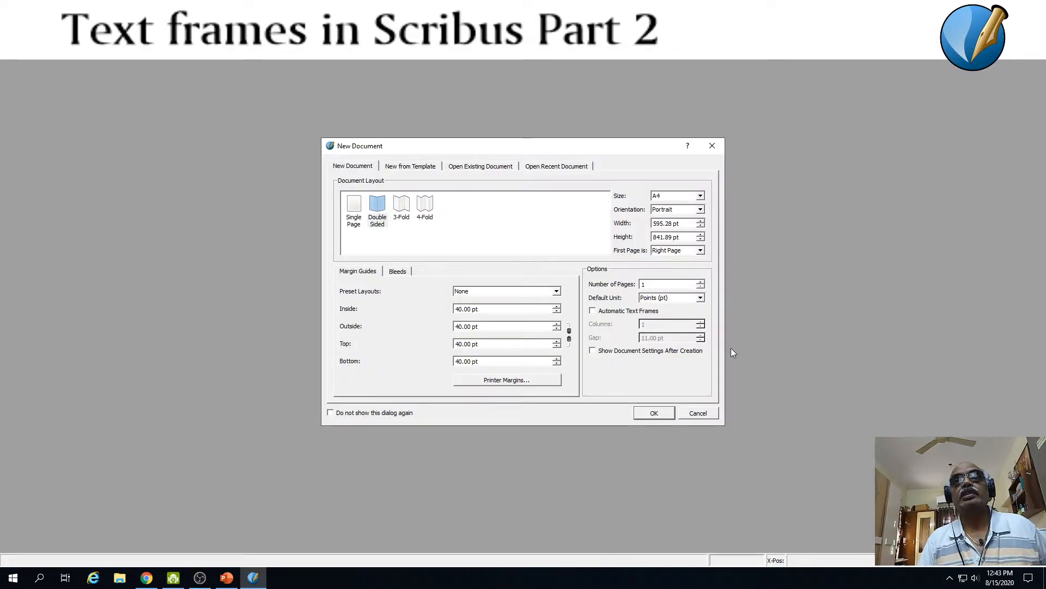
left_click(701, 282)
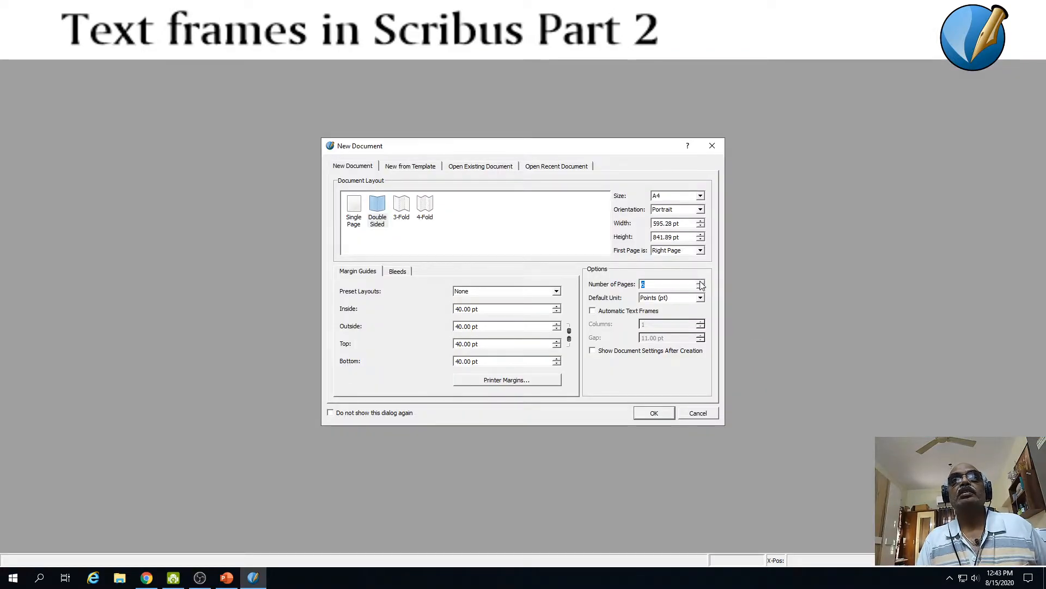
left_click(592, 311)
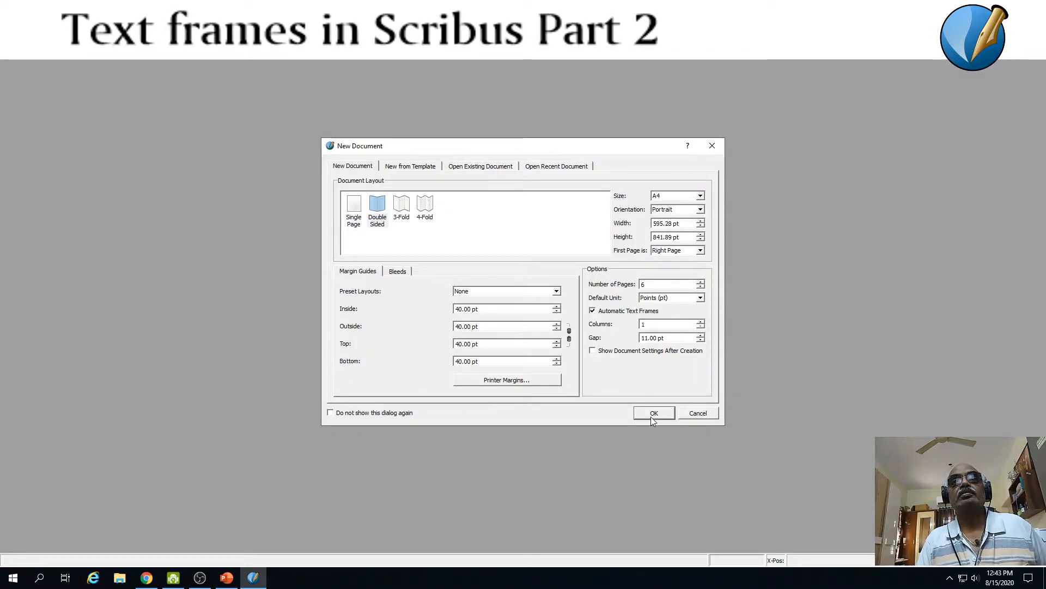
left_click(653, 417)
Import the desktop file sample.txt into the text frame on page 1
right_click(584, 183)
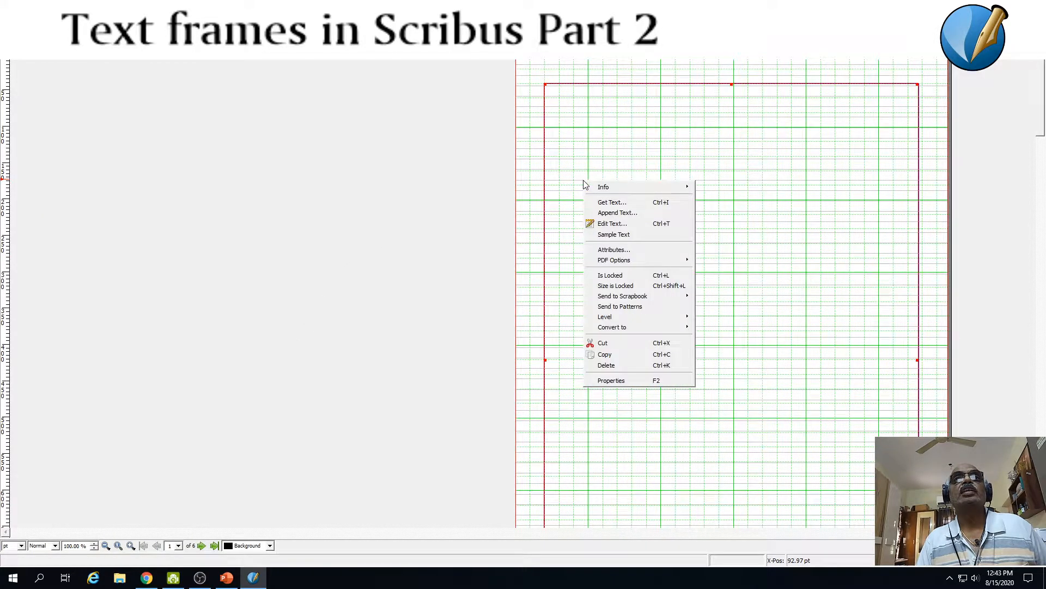
left_click(604, 202)
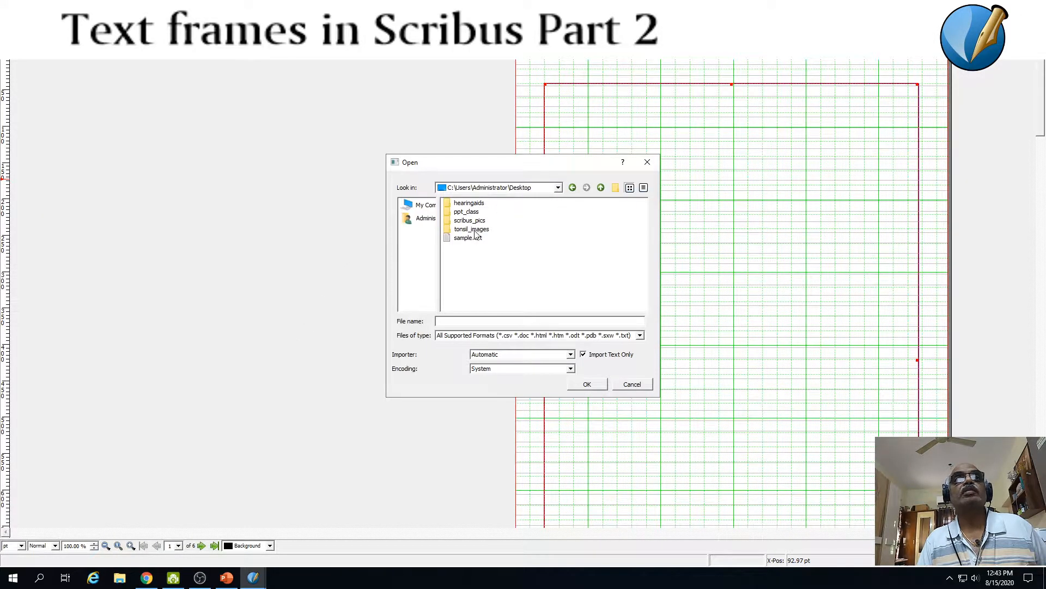
left_click(469, 240)
left_click(587, 384)
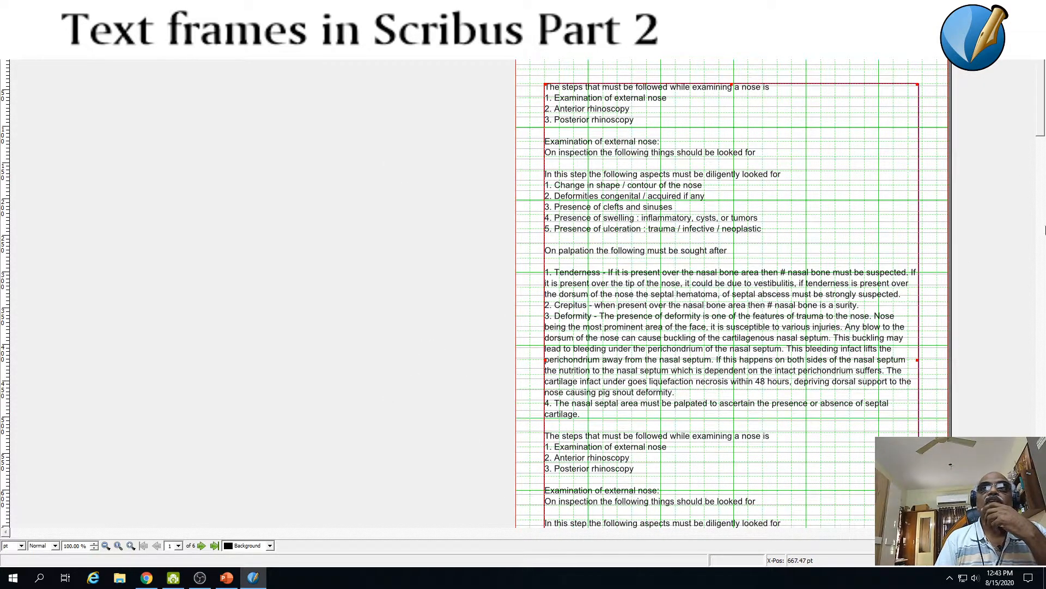
left_click(1044, 345)
left_click_drag(1045, 345, 1045, 99)
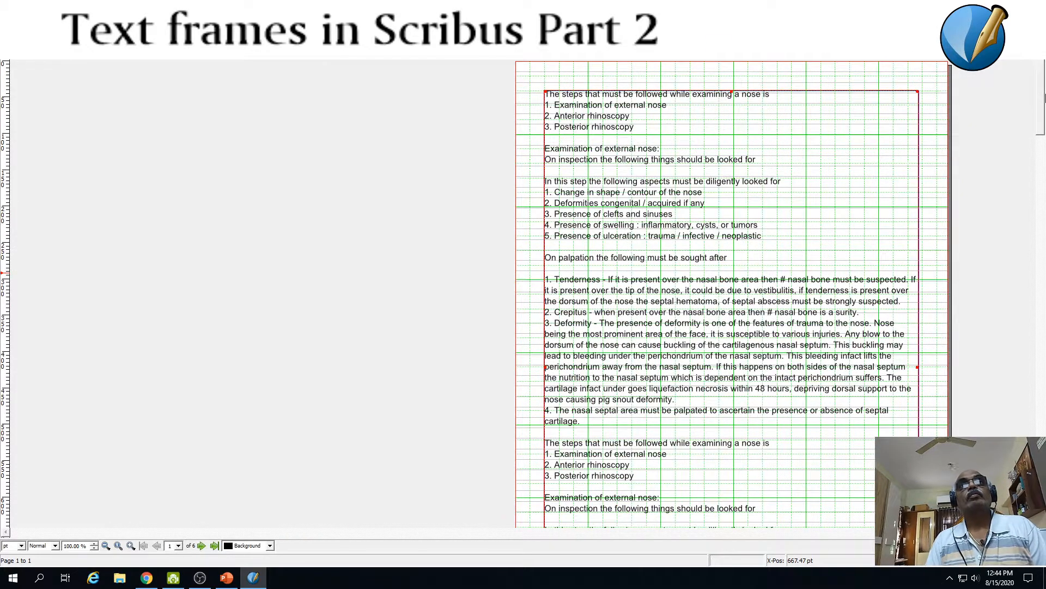
right_click(654, 175)
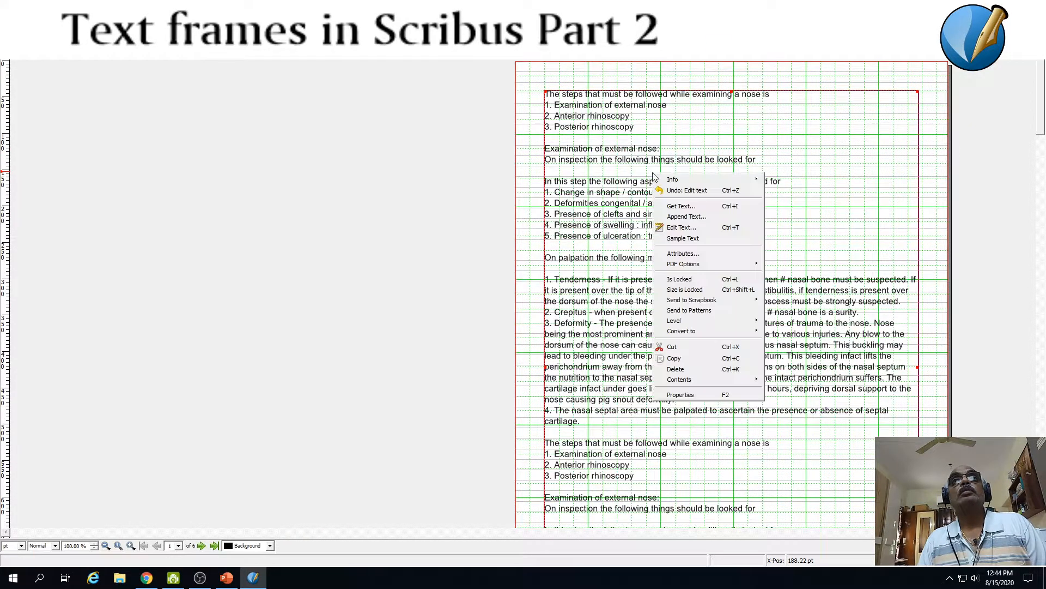
left_click(682, 229)
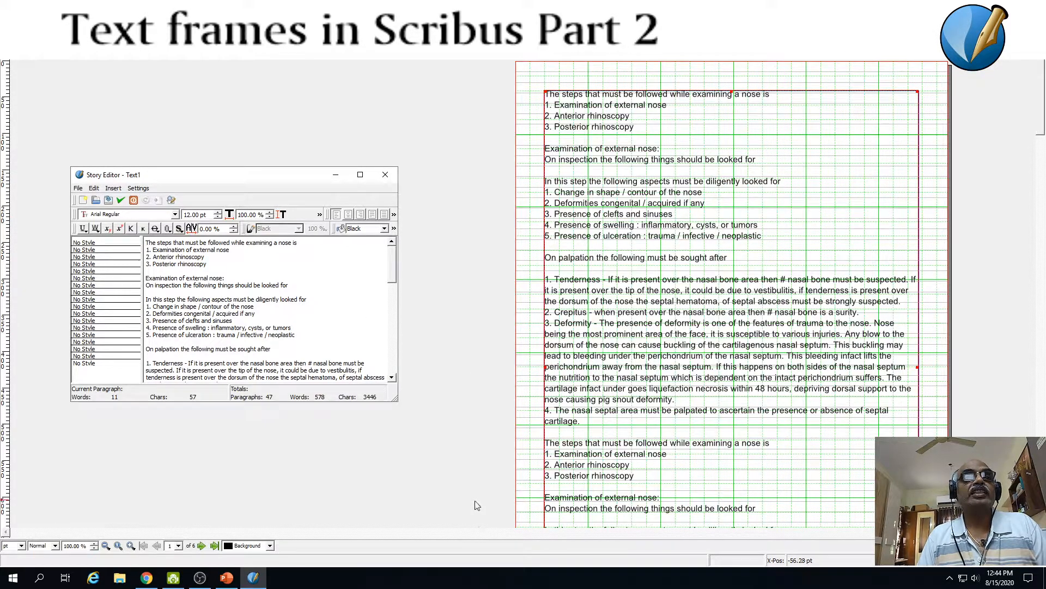
left_click(227, 578)
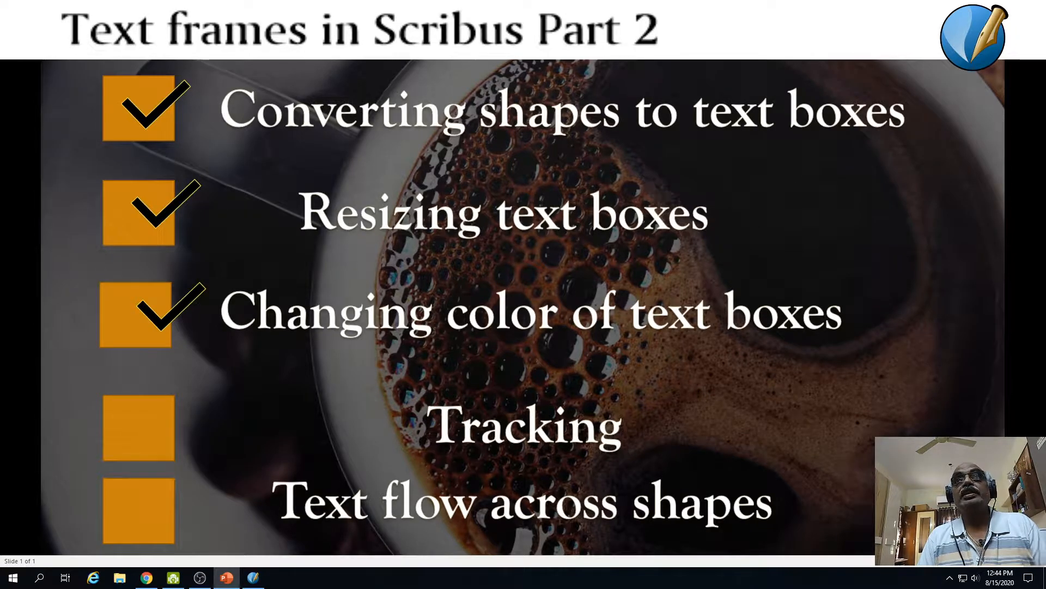
key("alt+Tab")
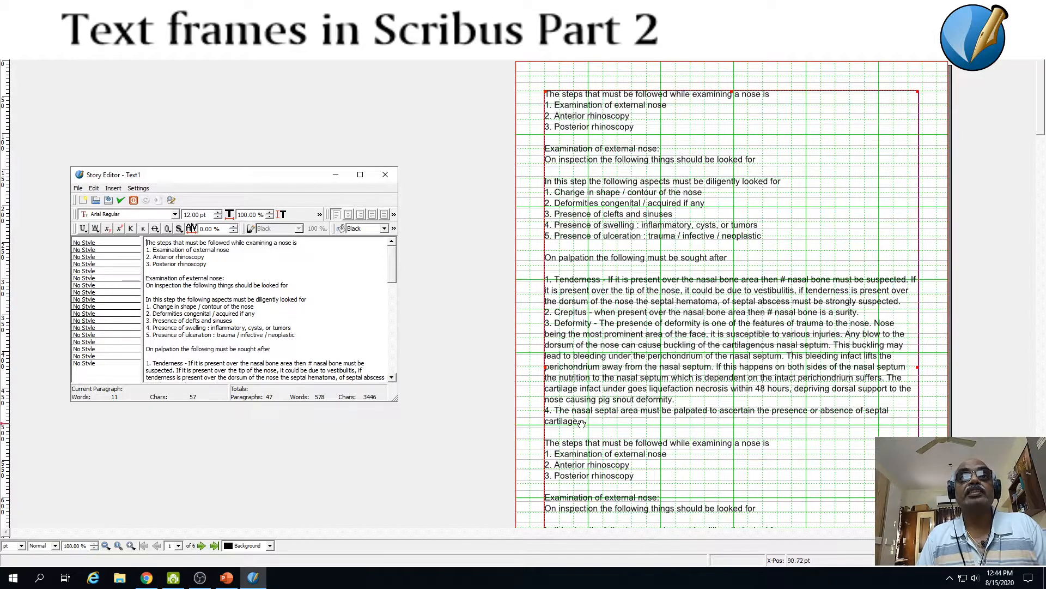
left_click(595, 317)
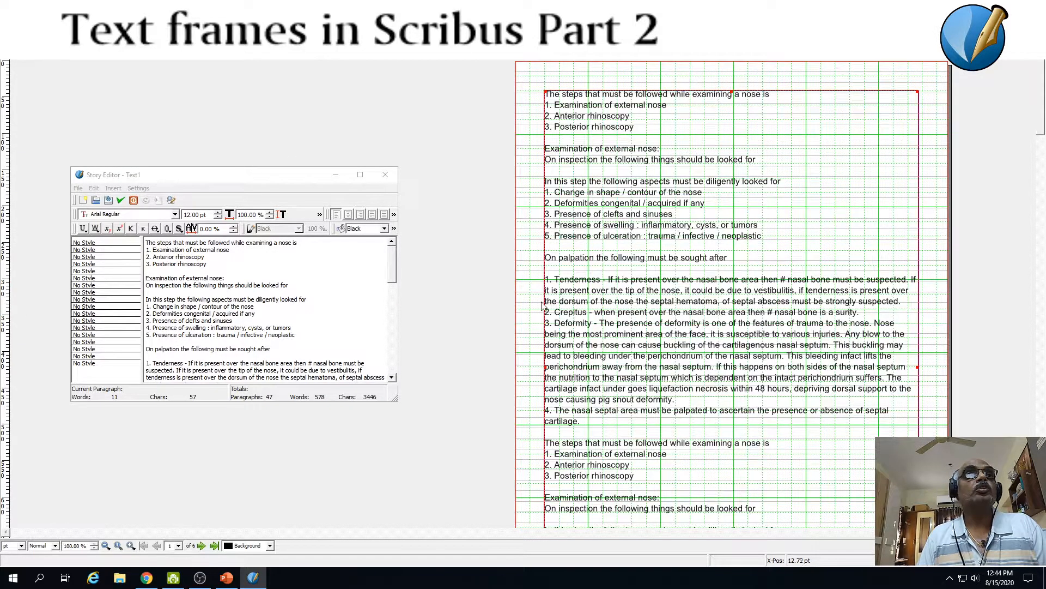
left_click(386, 175)
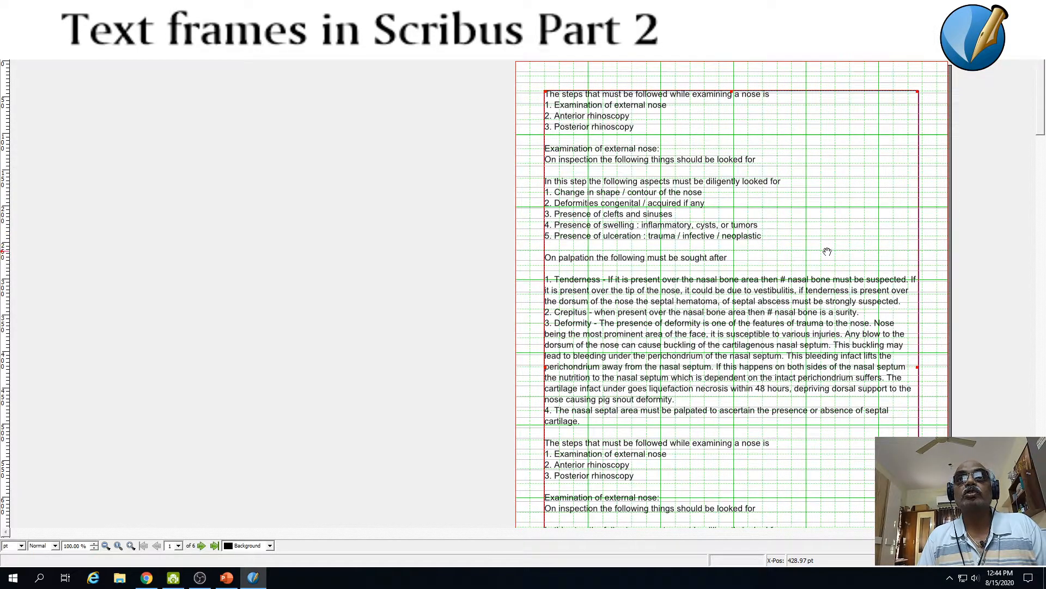
In the Story Editor, set 8% tracking for the page 1 text from "Examination of external nose:" through the "On palpation" line, and update the frame
right_click(801, 245)
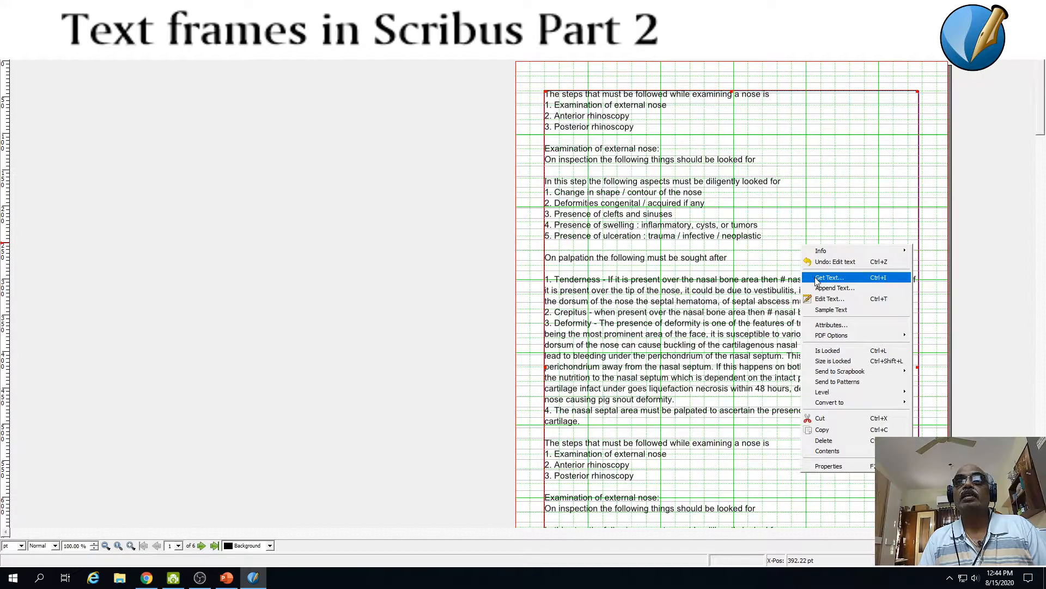
left_click(821, 299)
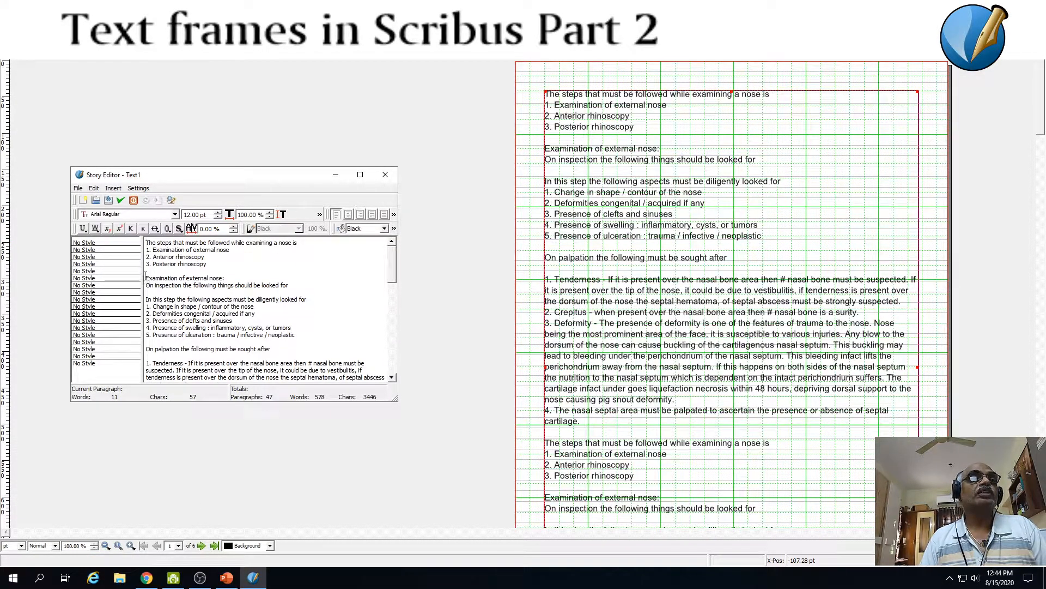
left_click_drag(146, 277, 279, 349)
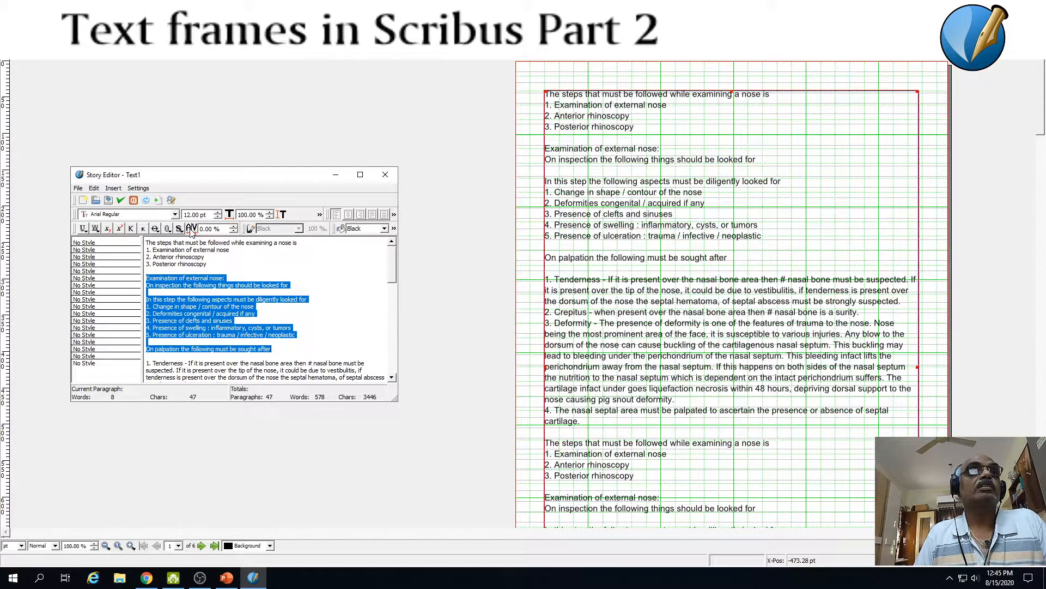
left_click(234, 227)
left_click(234, 226)
left_click(234, 226)
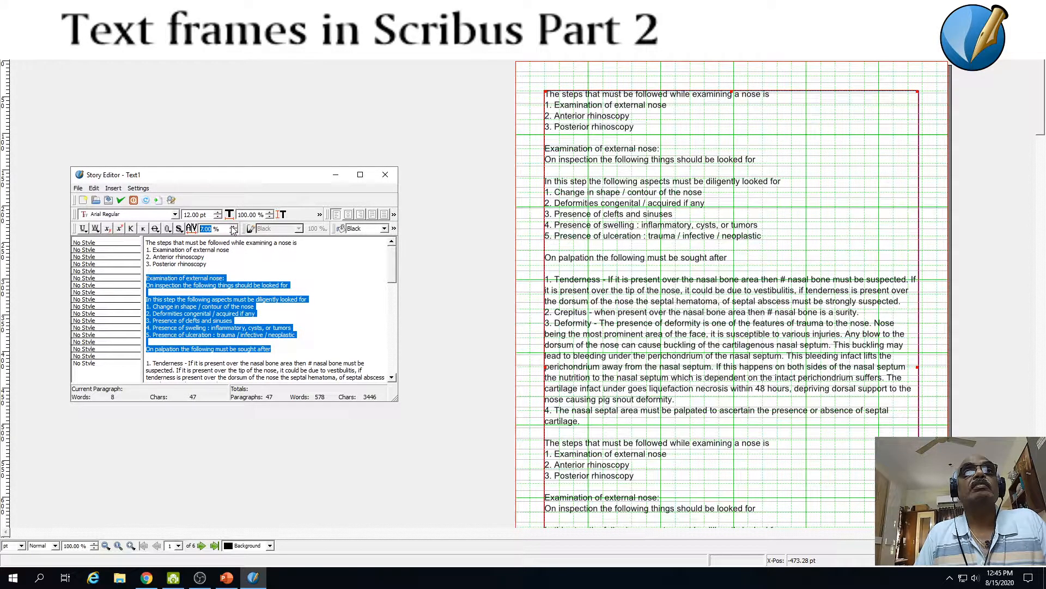
left_click(233, 229)
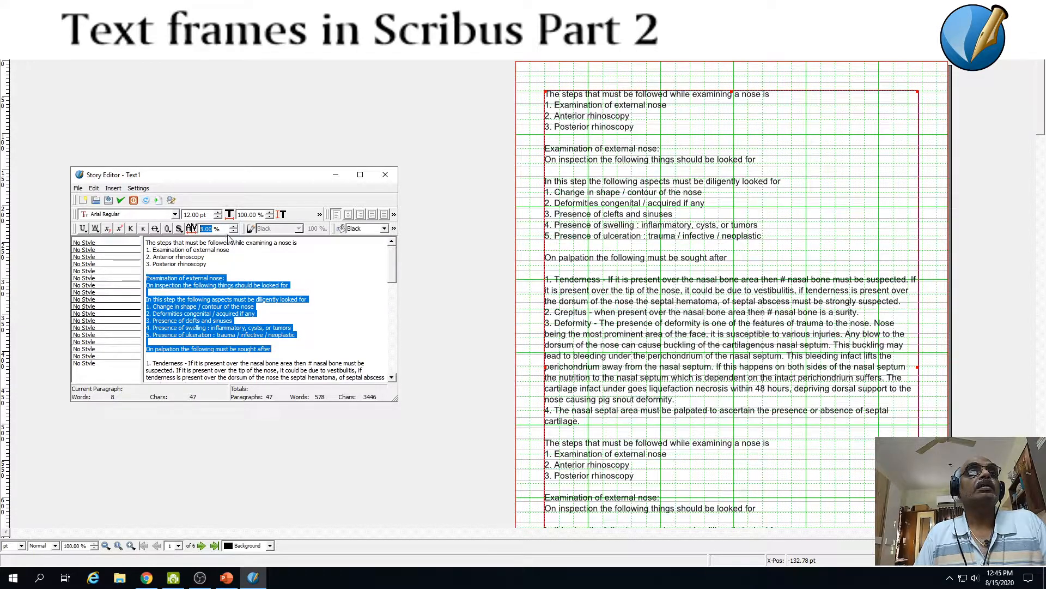
left_click(227, 579)
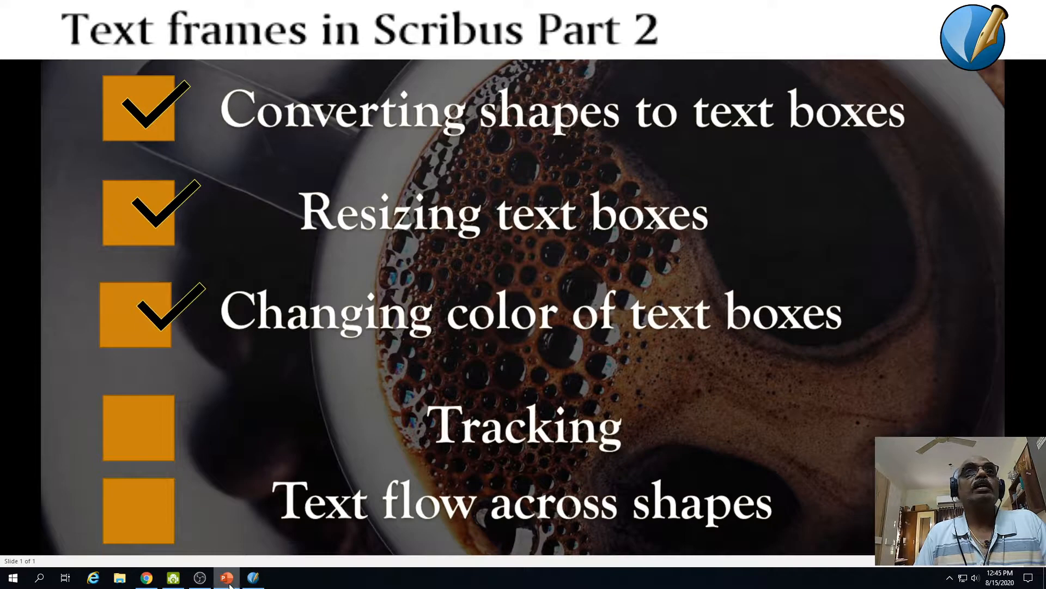
key("alt+Tab")
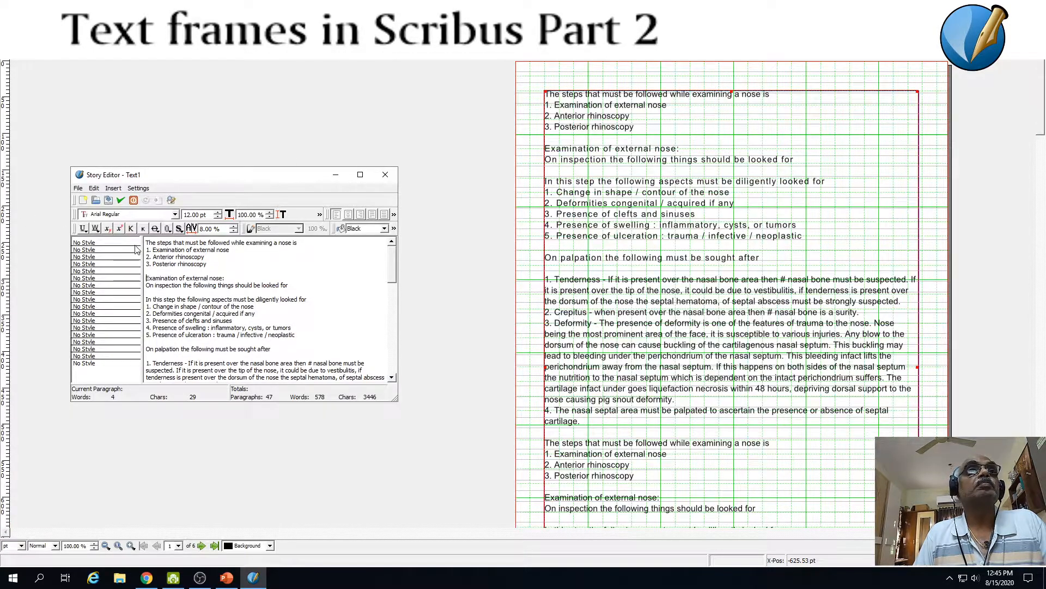
left_click(119, 200)
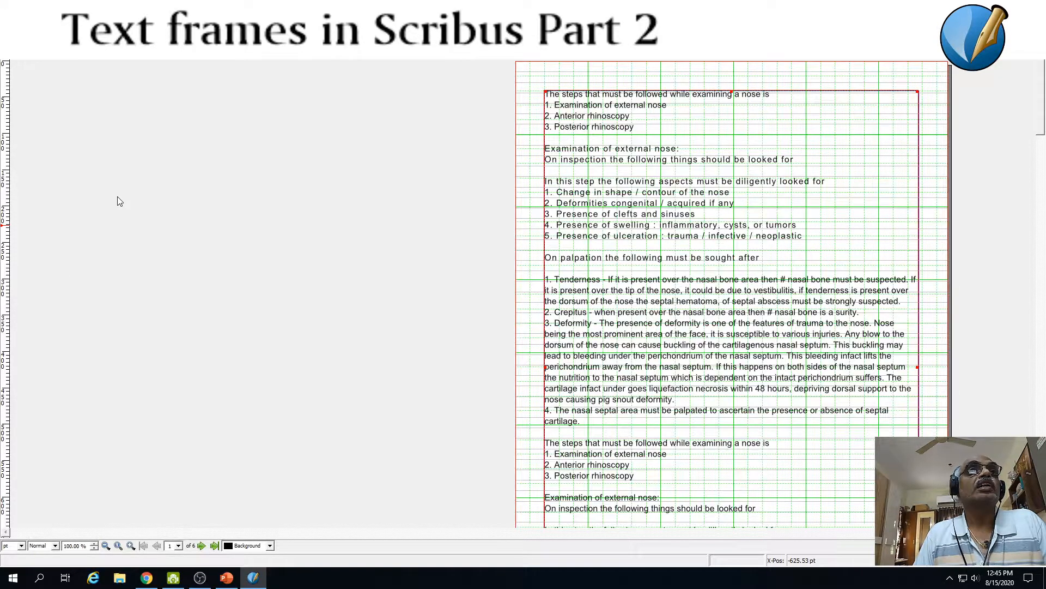
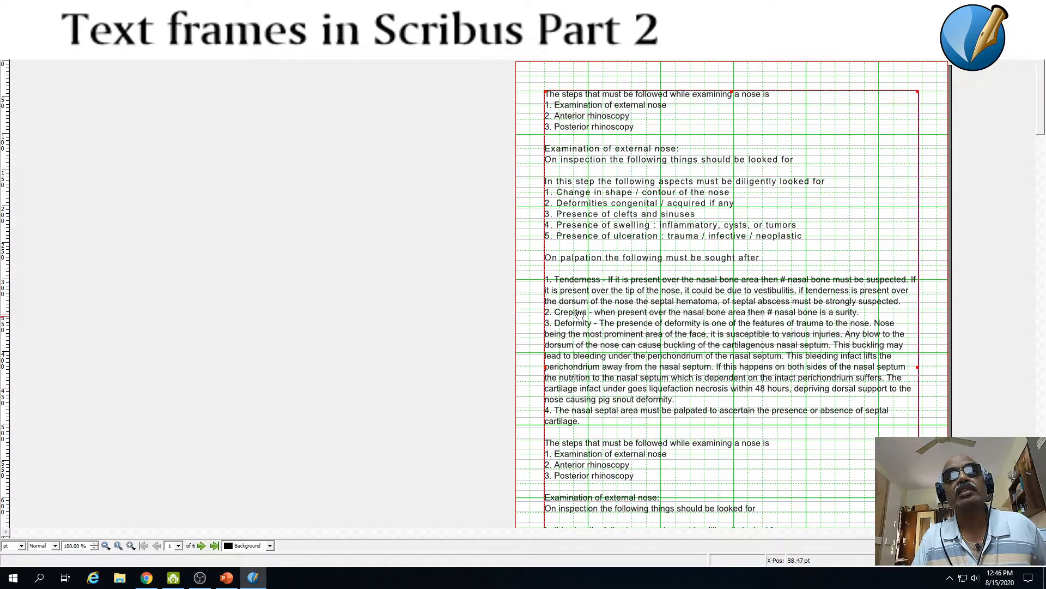
Open the page 1 text frame's properties and expand the advanced text settings
left_click(227, 577)
key("alt+Tab")
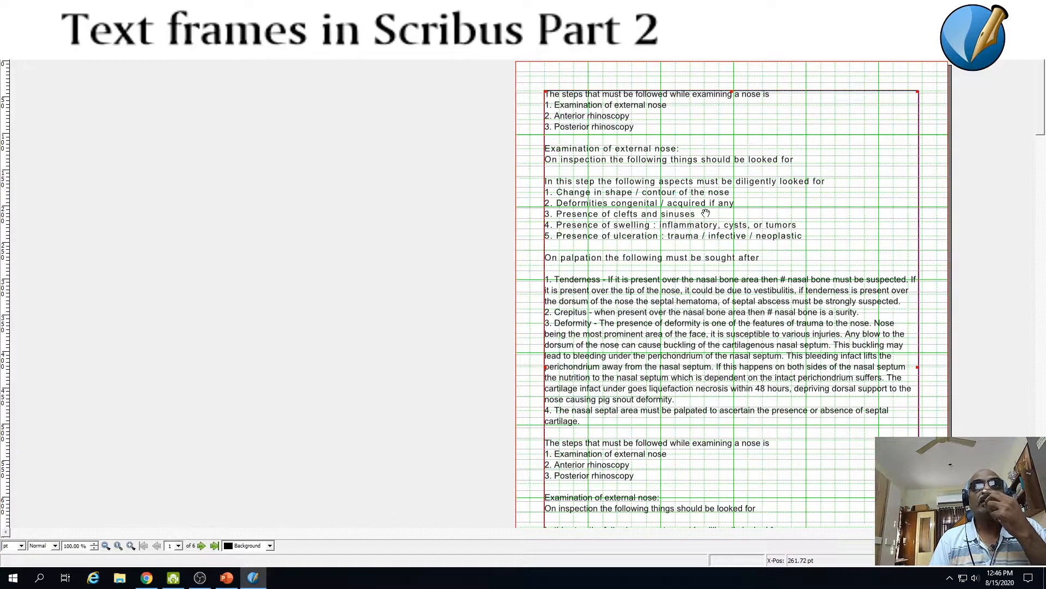
right_click(795, 223)
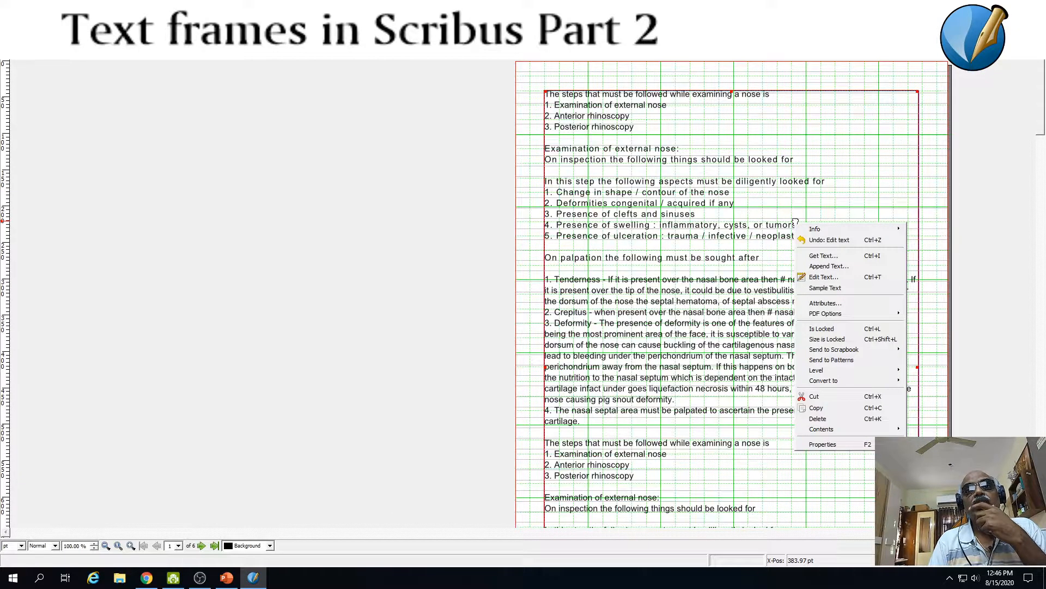
left_click(823, 445)
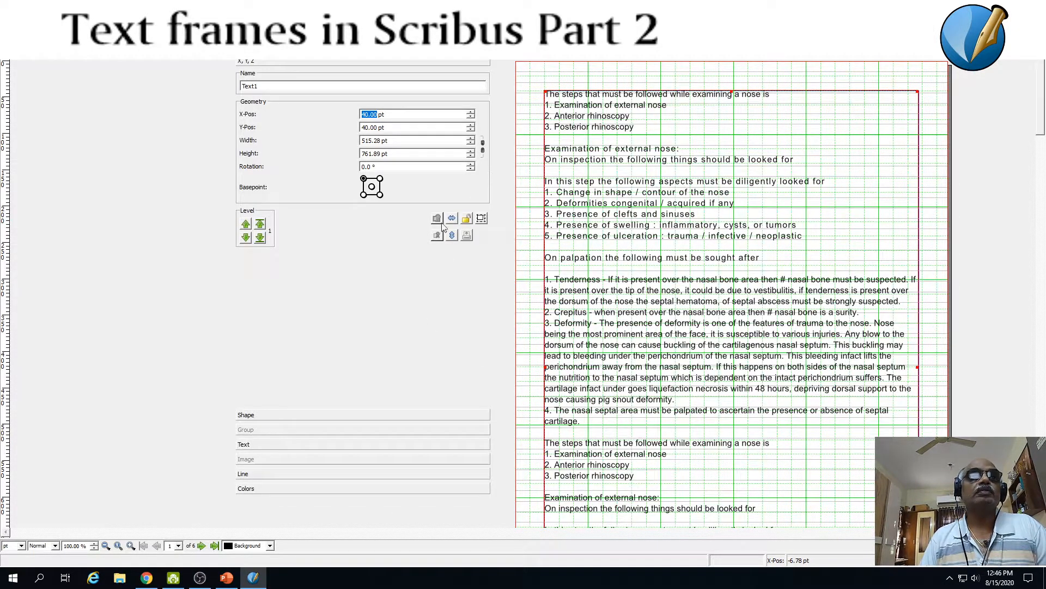
left_click(274, 448)
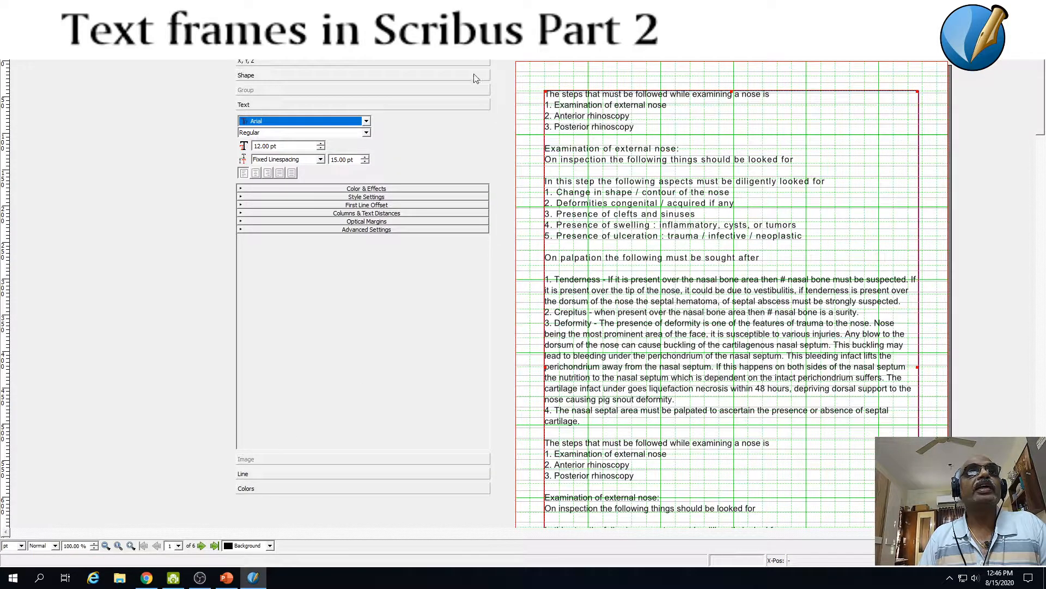
left_click(379, 228)
left_click(380, 230)
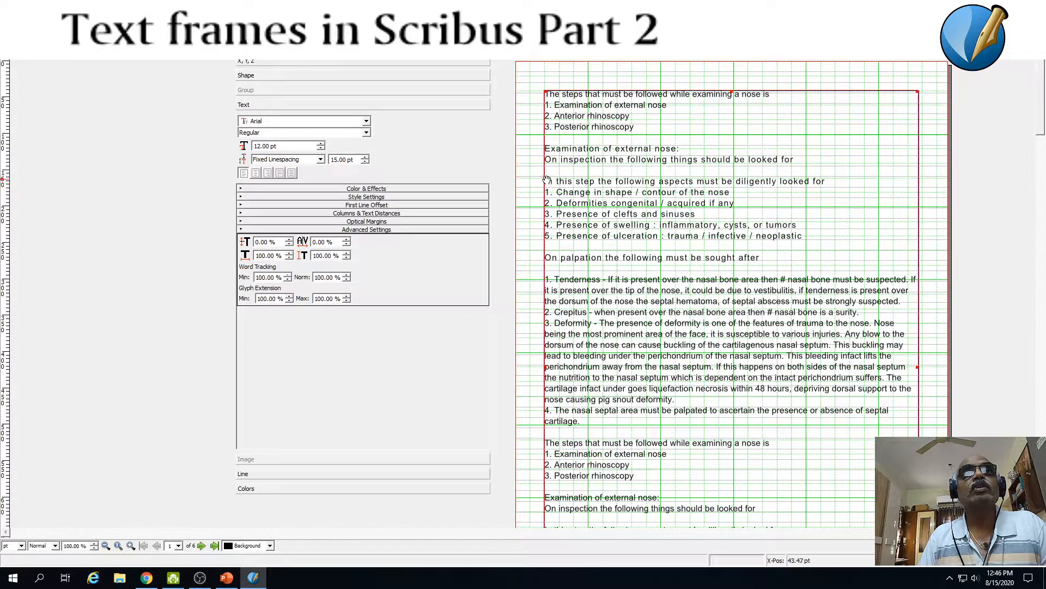
Set the tracking of the numbered paragraphs from "Tenderness" to "septal cartilage" on page 1 to 9%
left_click_drag(545, 181, 760, 260)
left_click(546, 279)
left_click_drag(546, 279, 604, 421)
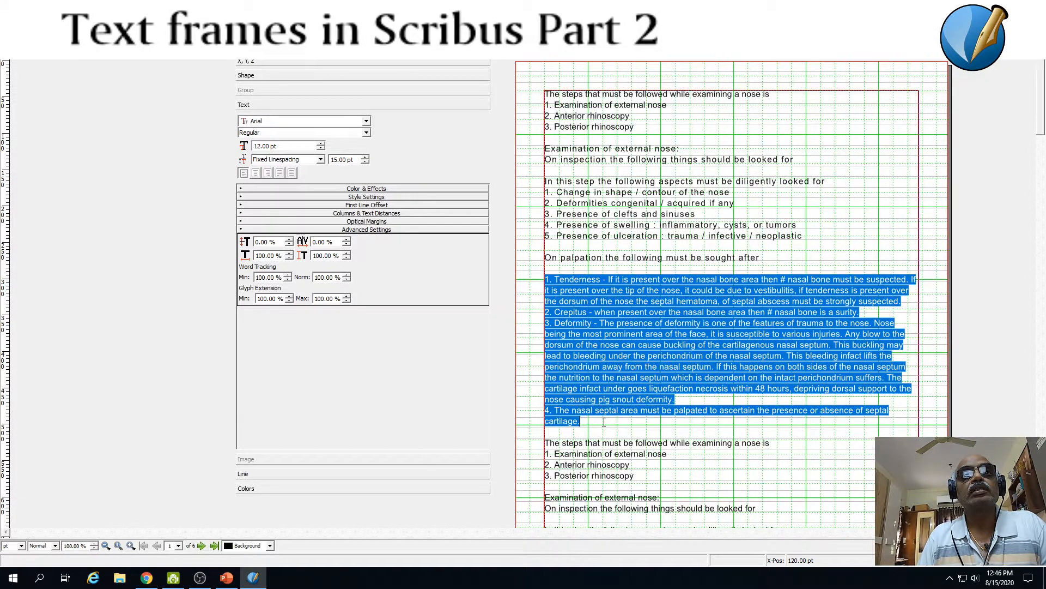
left_click(347, 239)
left_click(347, 239)
left_click(346, 239)
left_click(346, 239)
left_click(347, 240)
left_click(347, 239)
left_click(347, 239)
left_click(347, 239)
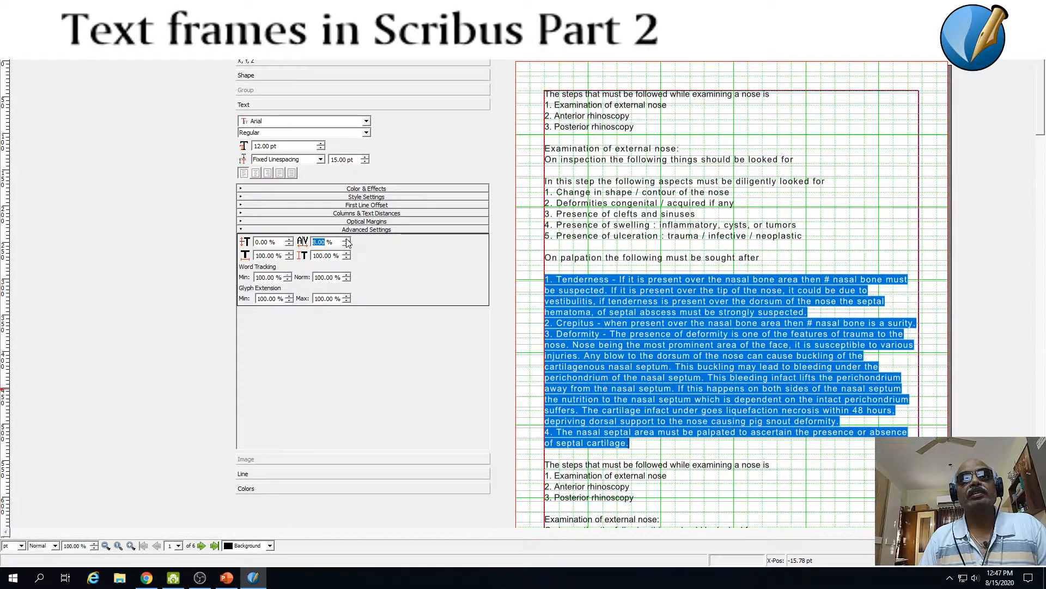
left_click(347, 240)
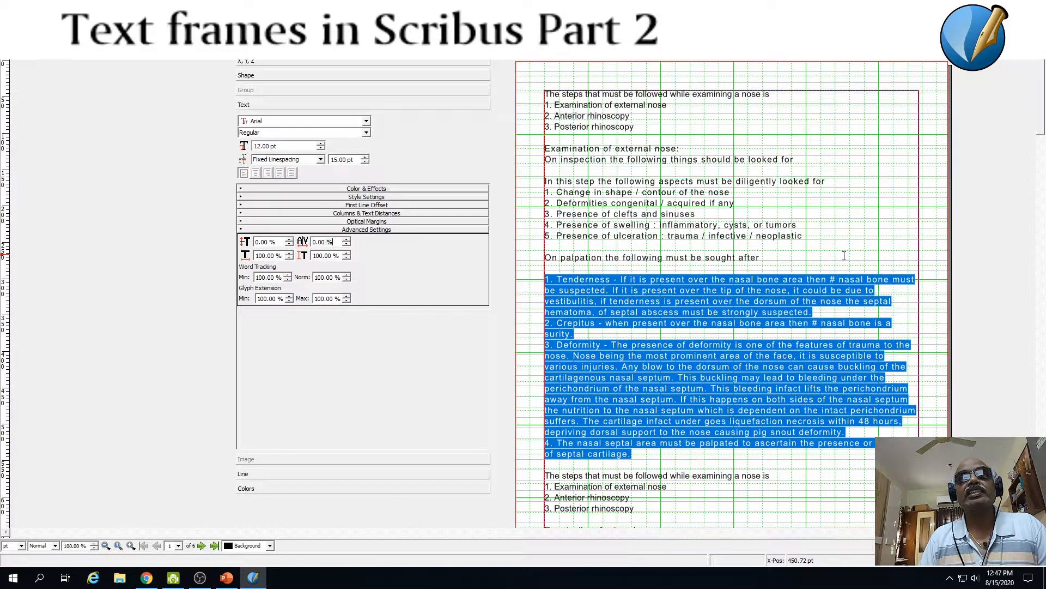
left_click(842, 256)
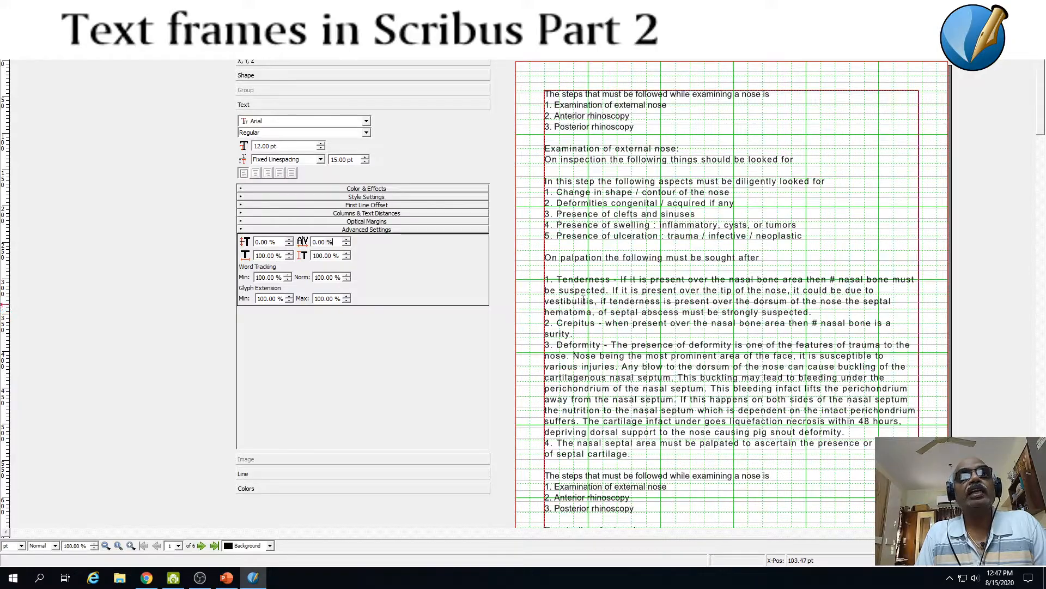
Set the baseline offset of the numbered palpation paragraphs, starting at "Tenderness", to 10%
left_click_drag(546, 280, 689, 470)
double_click(290, 240)
double_click(290, 240)
double_click(290, 241)
double_click(290, 240)
left_click(854, 221)
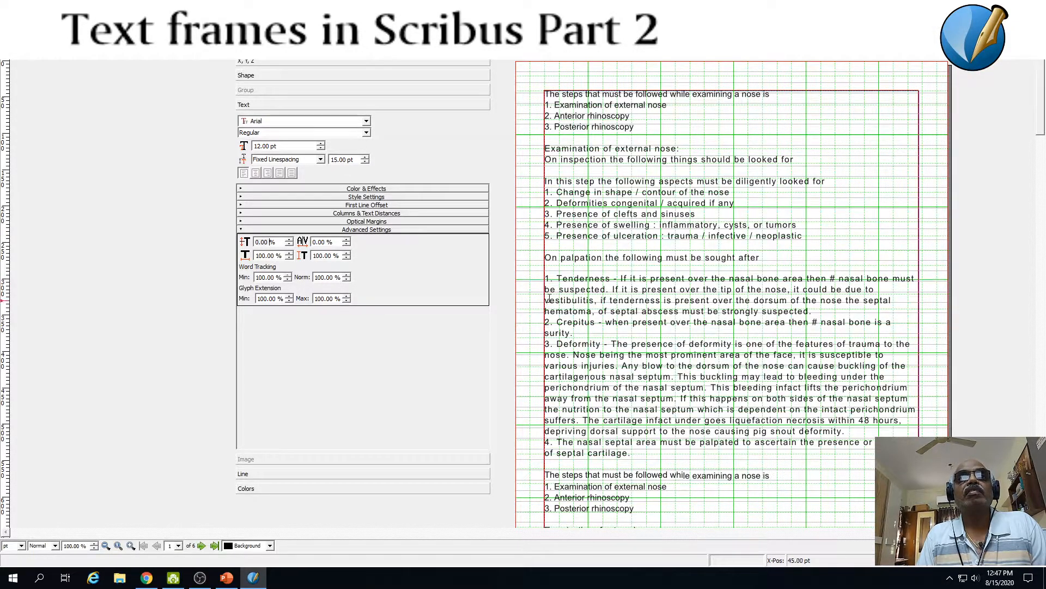
Set the horizontal character scaling of the "Tenderness" to "septal cartilage" paragraphs to 107%
left_click_drag(549, 275, 631, 453)
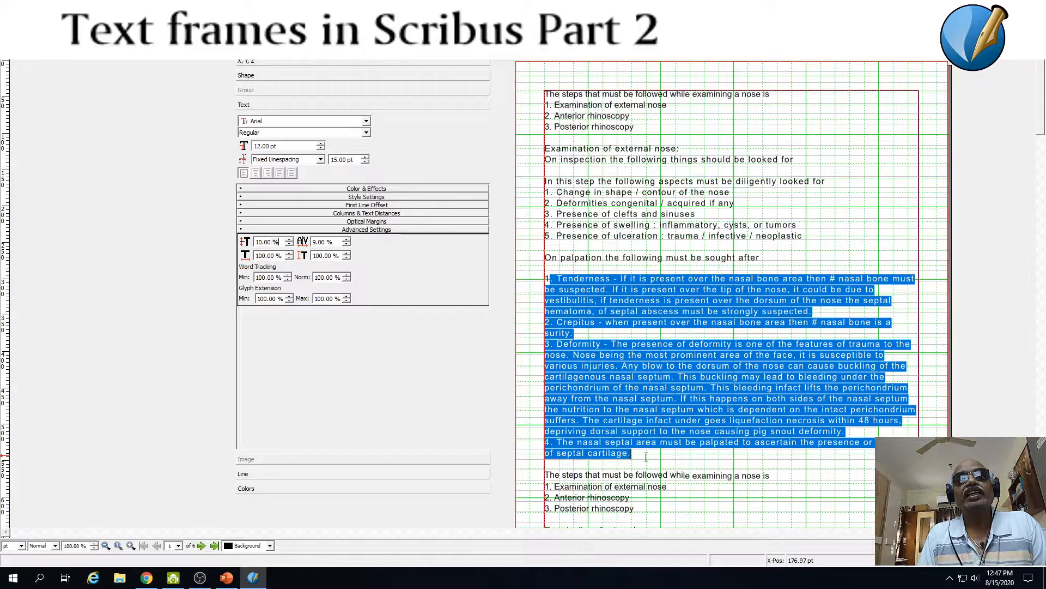
left_click(290, 254)
left_click(290, 253)
left_click(289, 253)
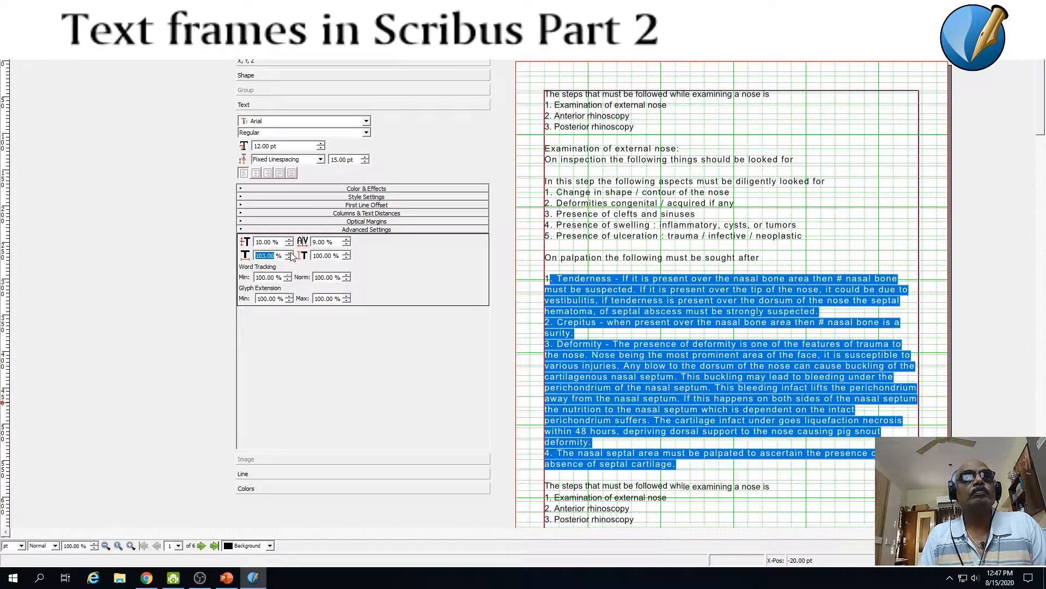
left_click(289, 254)
left_click(290, 253)
left_click(290, 253)
left_click(290, 253)
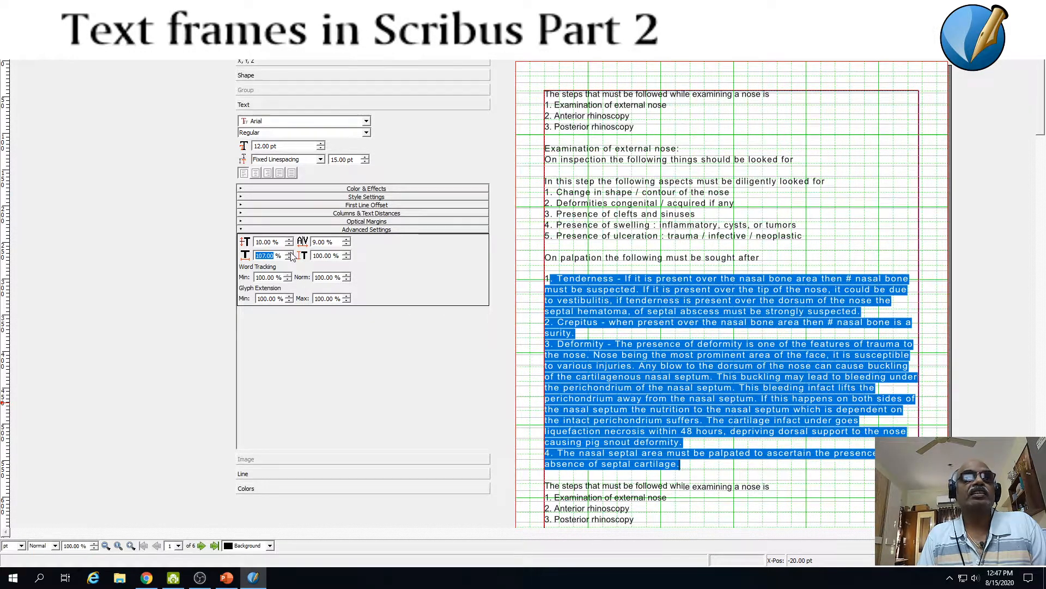
Raise the baseline offset of the same numbered palpation paragraphs to above 31%, and deselect the text
left_click(288, 240)
left_click(289, 239)
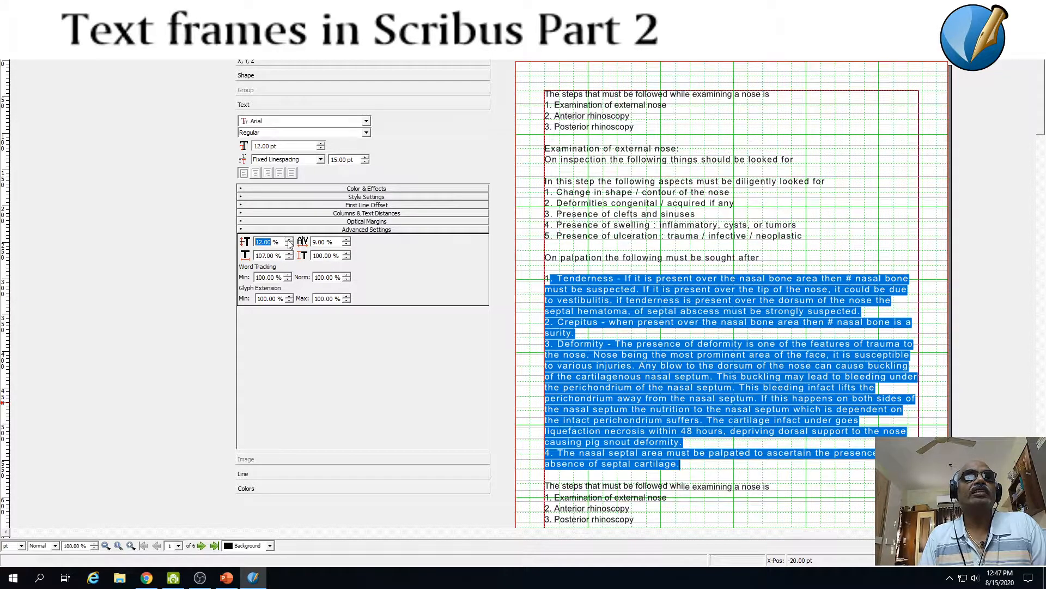
left_click(289, 239)
left_click(288, 240)
left_click(288, 240)
left_click(289, 240)
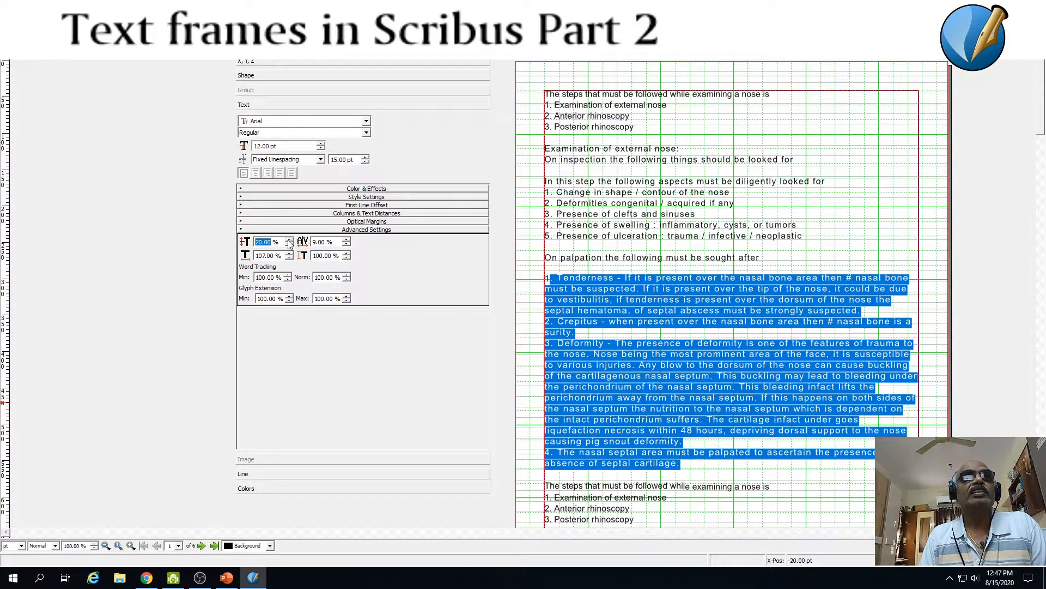
left_click(289, 243)
left_click(288, 242)
left_click(289, 242)
left_click(289, 242)
left_click(289, 243)
left_click(289, 242)
left_click(289, 243)
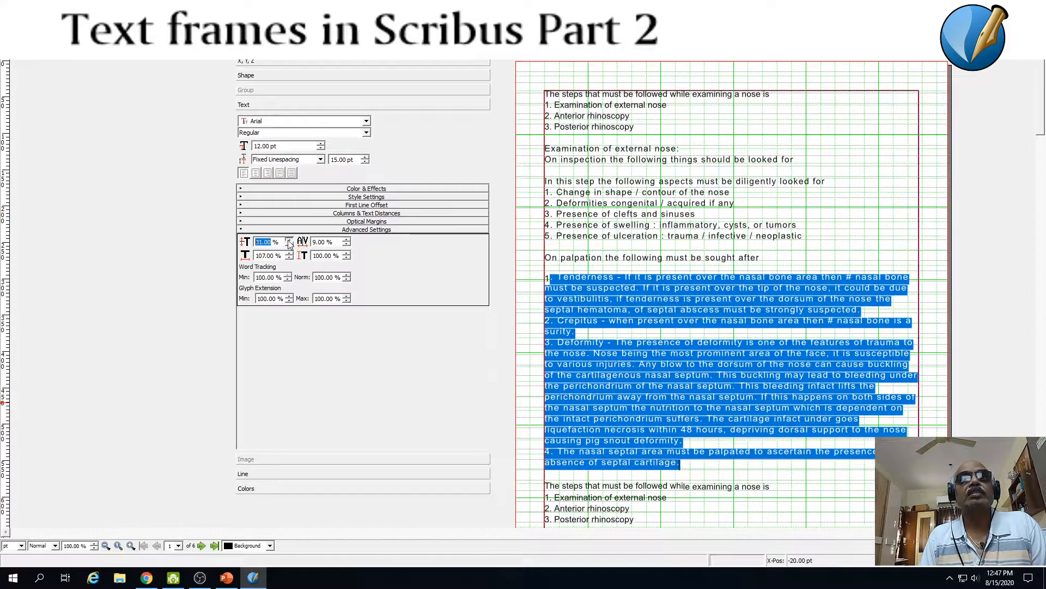
left_click(290, 243)
left_click(289, 244)
left_click(290, 243)
left_click(290, 243)
left_click(290, 243)
left_click(289, 243)
left_click(289, 243)
left_click(827, 251)
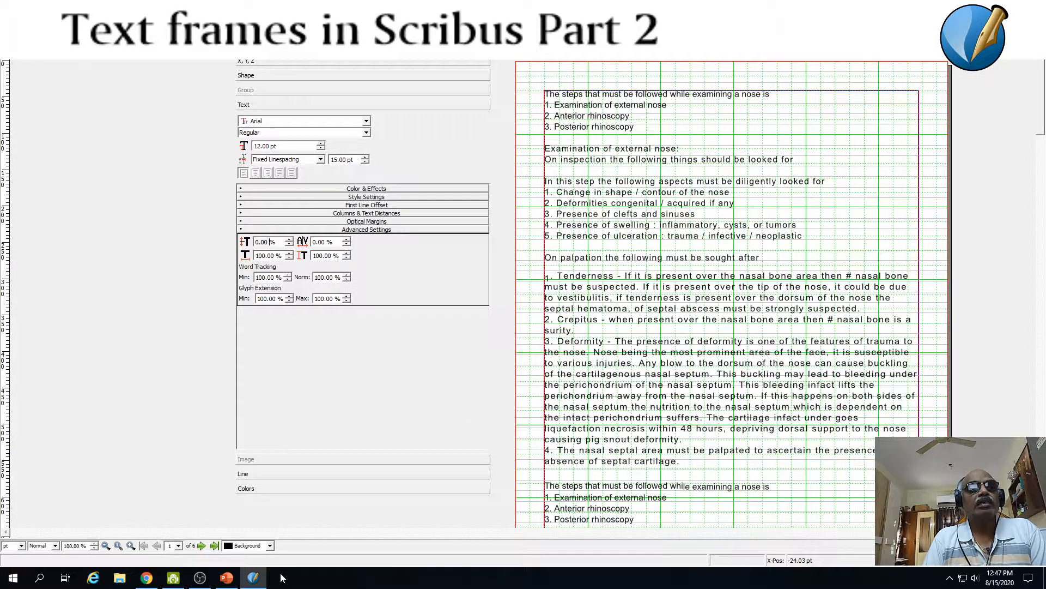
Switch to the PowerPoint checklist slide and tick off the Tracking item
left_click(226, 582)
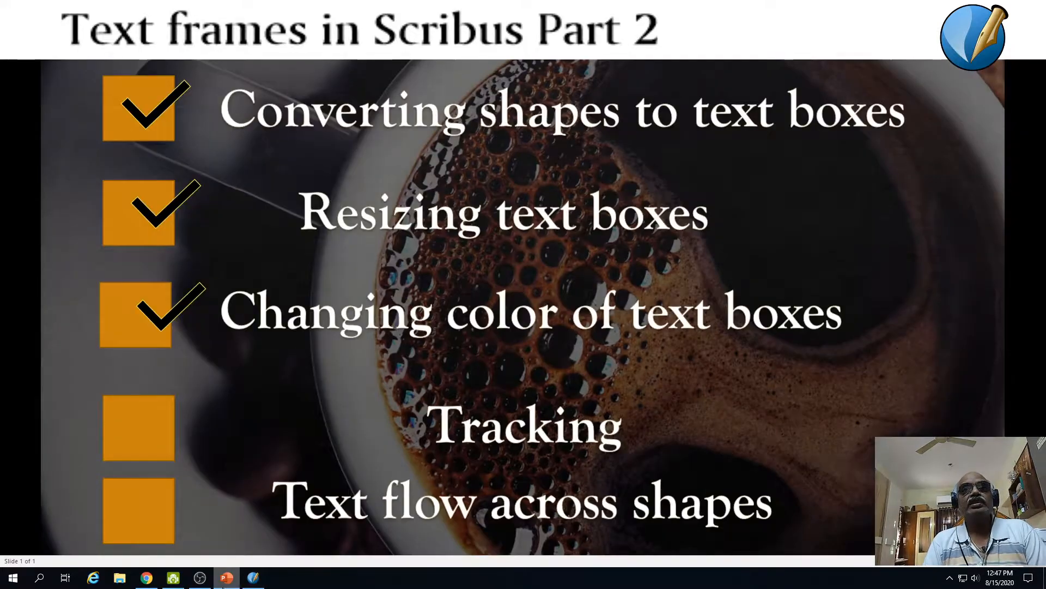
left_click(171, 443)
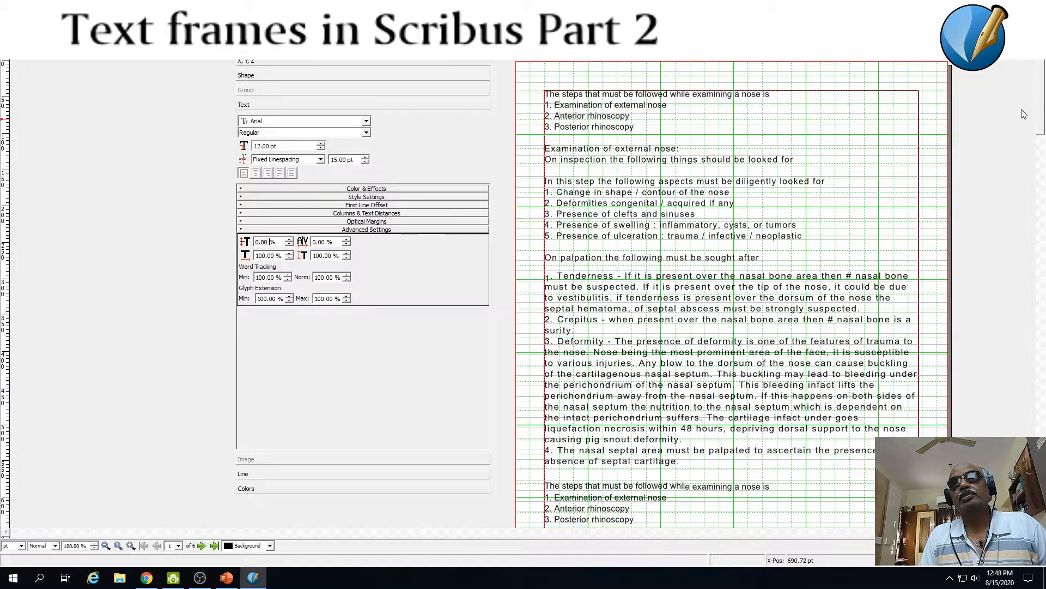
Close the properties and draw an image frame over the middle of the text on page 2
left_click_drag(1041, 109, 1041, 227)
left_click(485, 46)
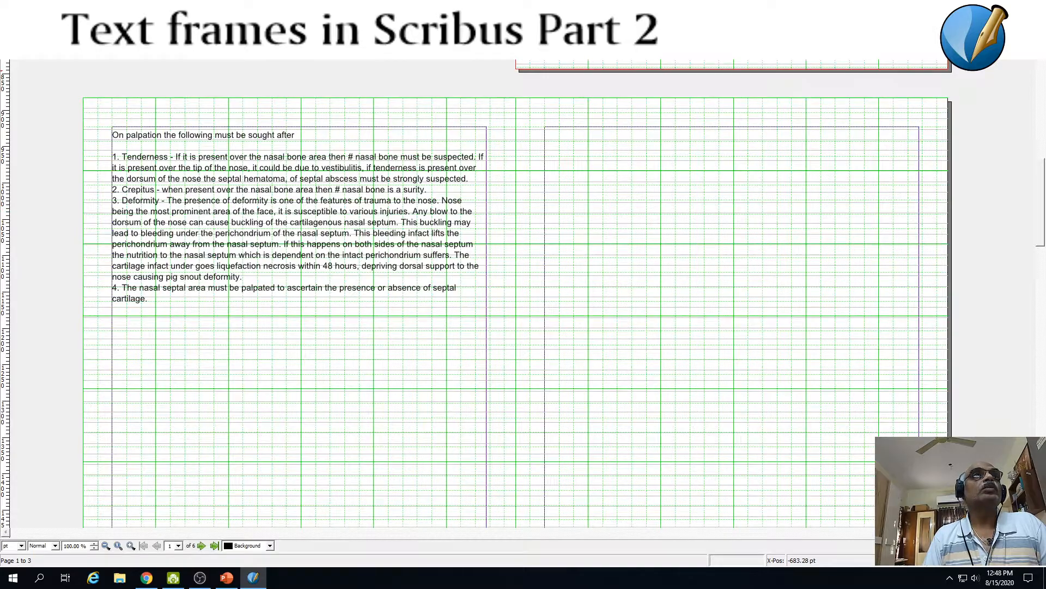
left_click(59, 18)
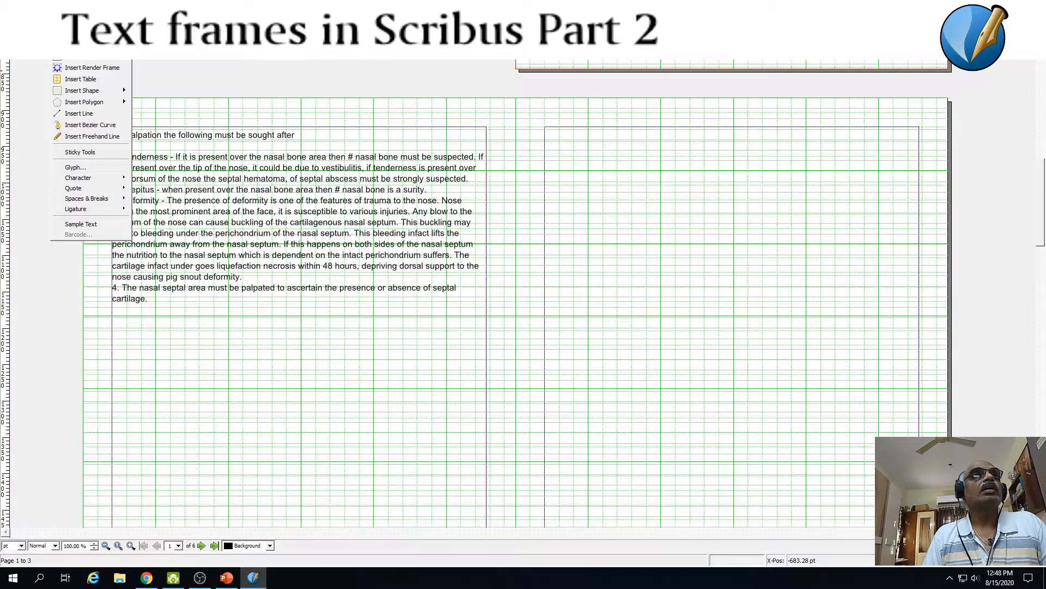
left_click(71, 66)
left_click_drag(219, 186, 339, 272)
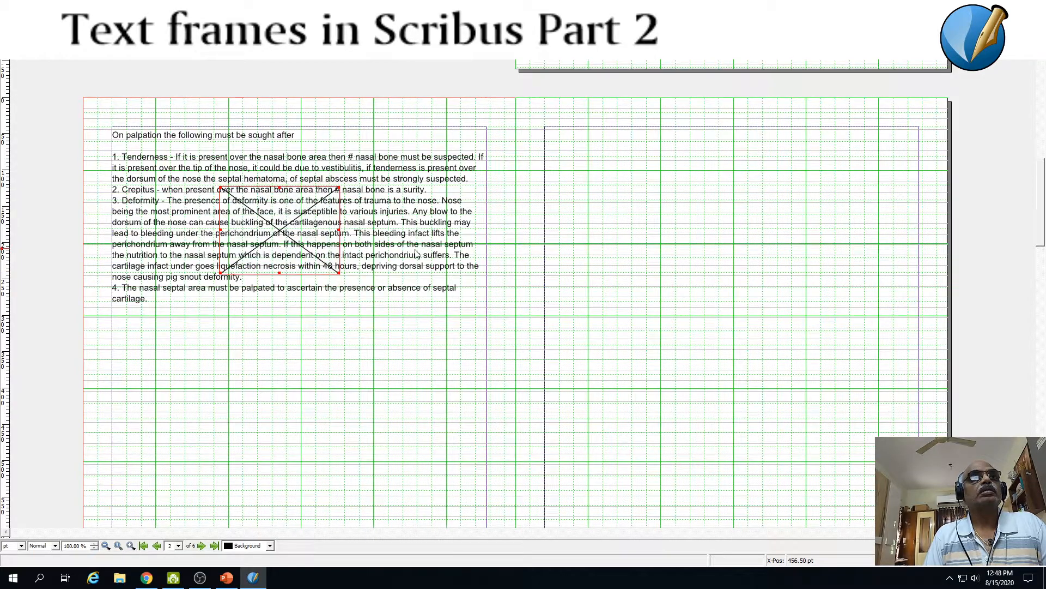
Load ear-trumpet-fc-rein.jpg from the hearingaids folder into the new image frame on page 2
double_click(285, 232)
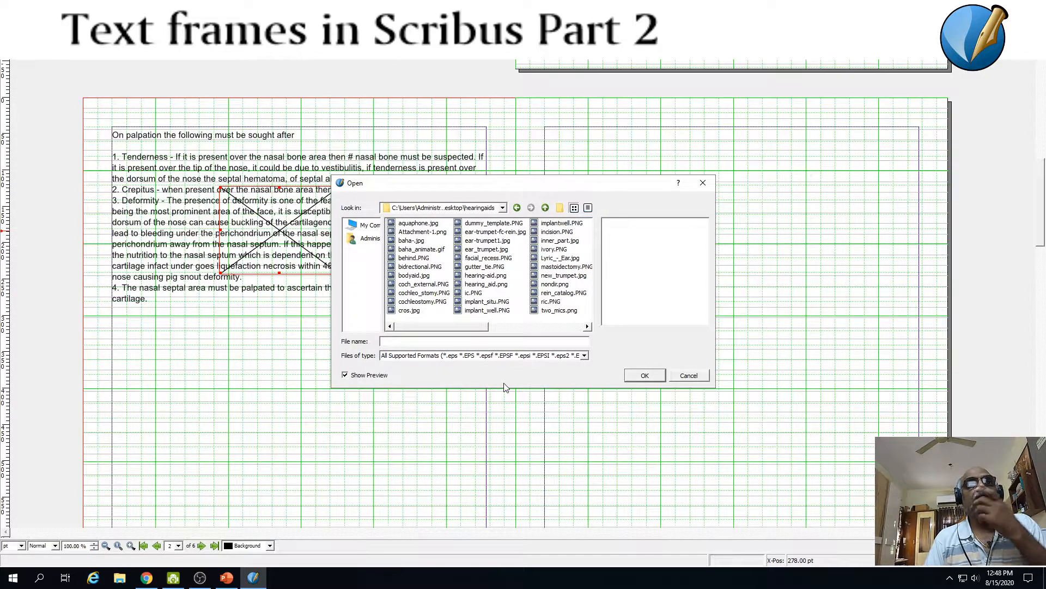
left_click(409, 243)
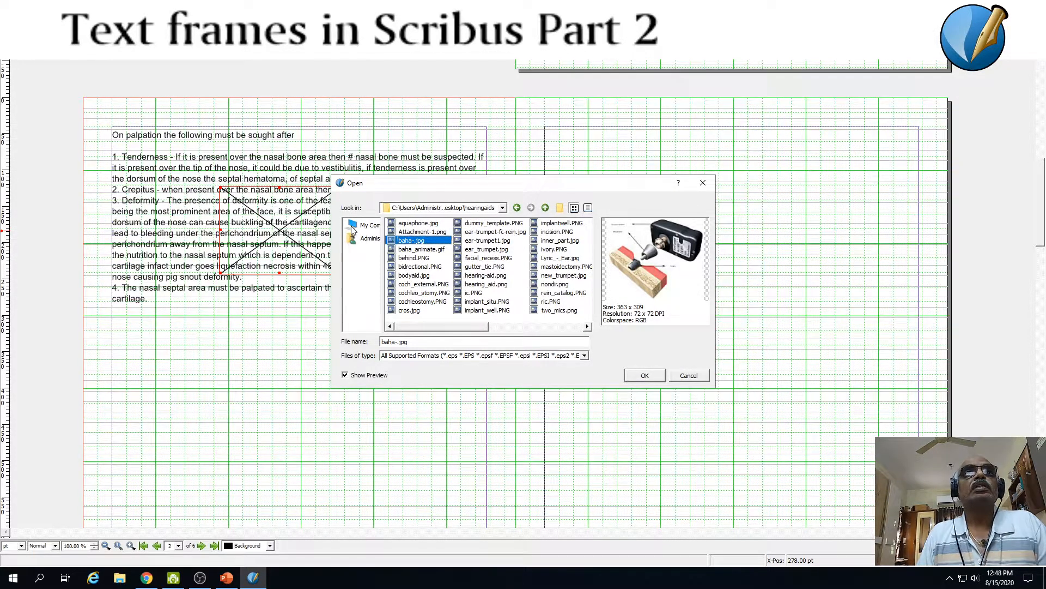
left_click(413, 312)
left_click(482, 233)
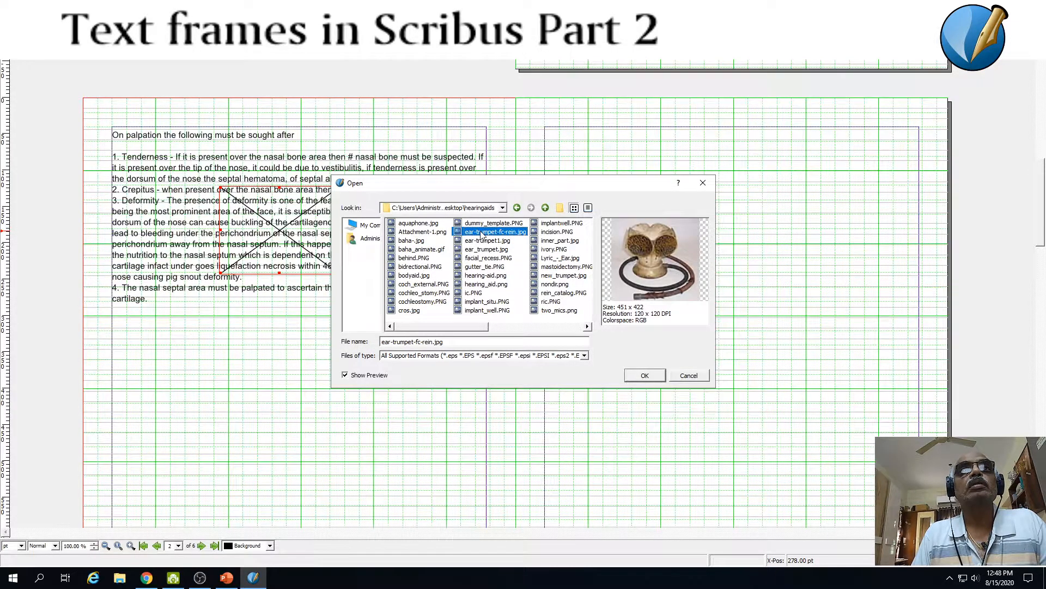
left_click(644, 375)
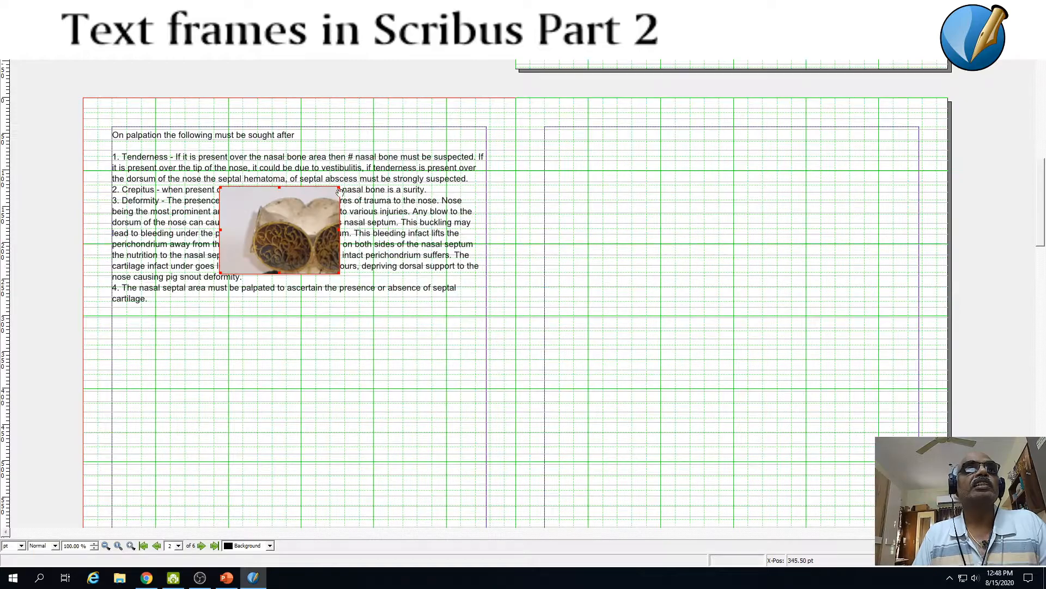
Scale the ear trumpet image to fit its frame on page 2
mouse_move(305, 241)
left_mouse_down()
mouse_move(298, 236)
mouse_move(304, 242)
left_mouse_up()
right_click(296, 240)
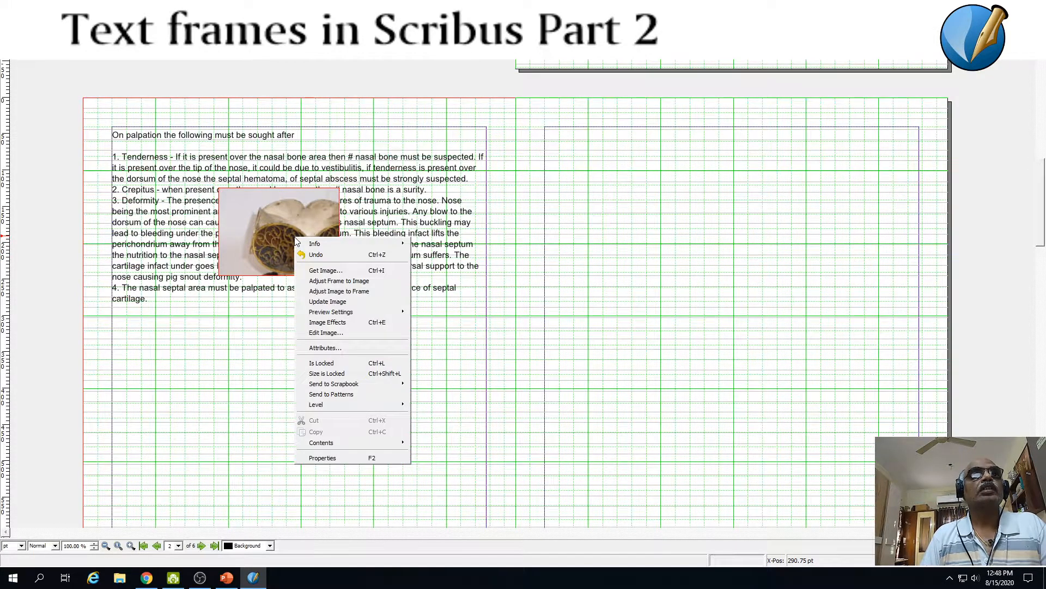
left_click(279, 240)
right_click(280, 240)
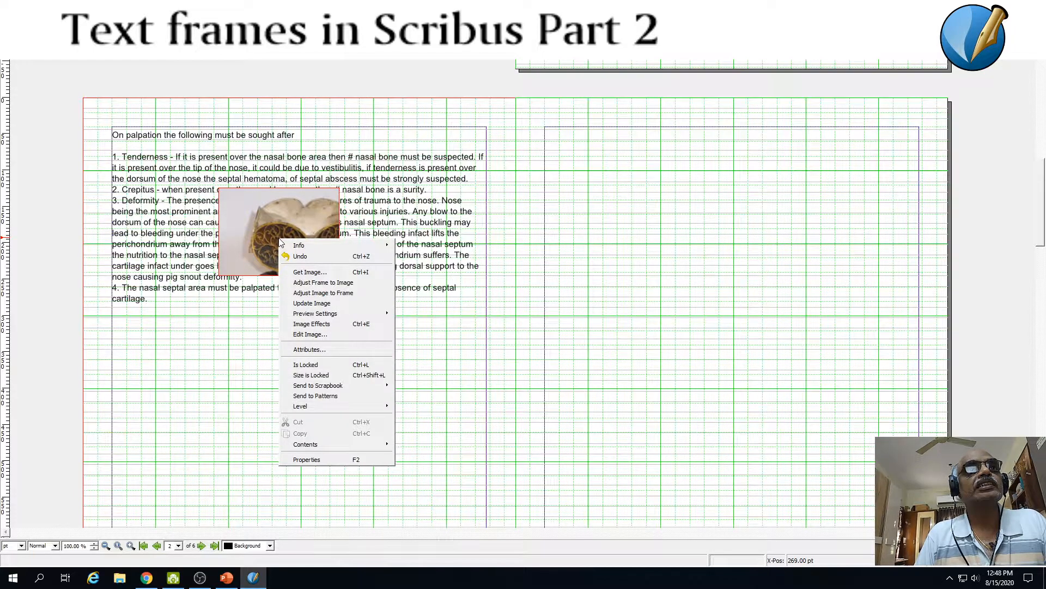
left_click(321, 293)
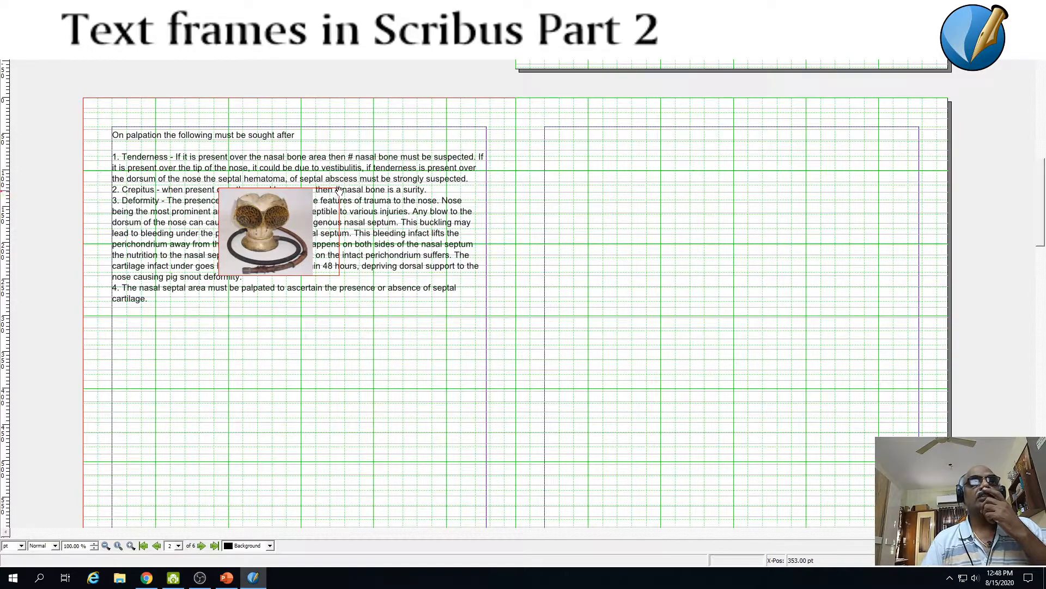
left_click(292, 243)
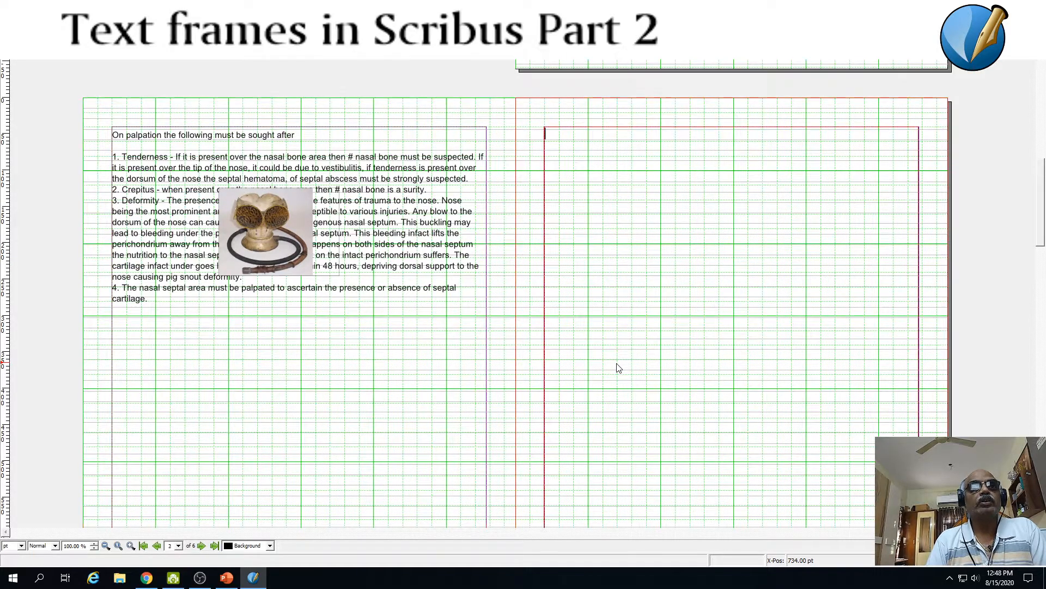
Set text flow around the page 2 text frame to Use Frame Shape, with the properties window moved clear of the text
right_click(404, 151)
left_click(721, 362)
left_click(351, 299)
right_click(352, 300)
left_click(389, 500)
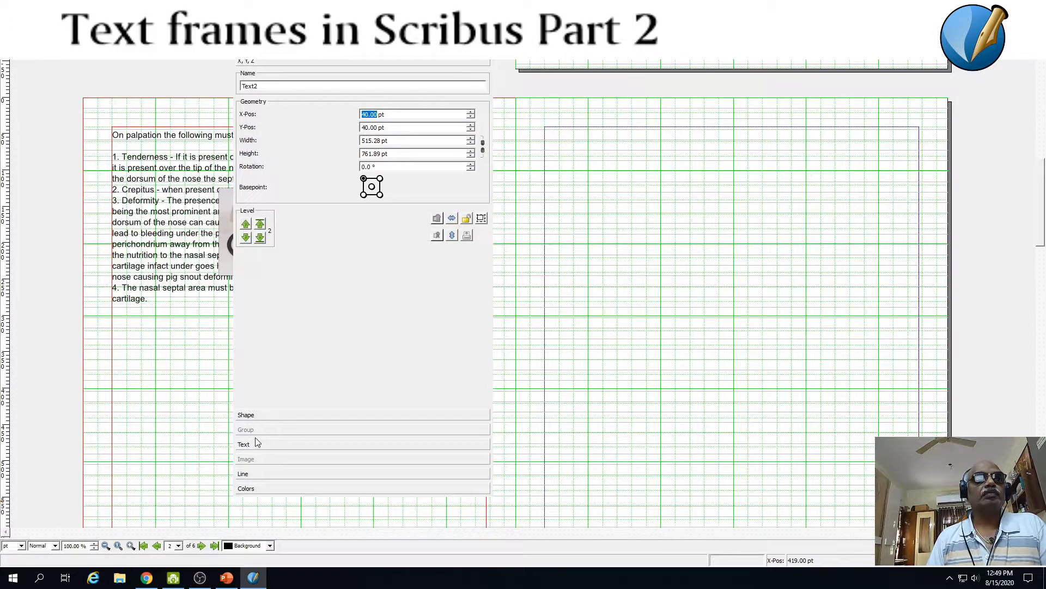
left_click(251, 415)
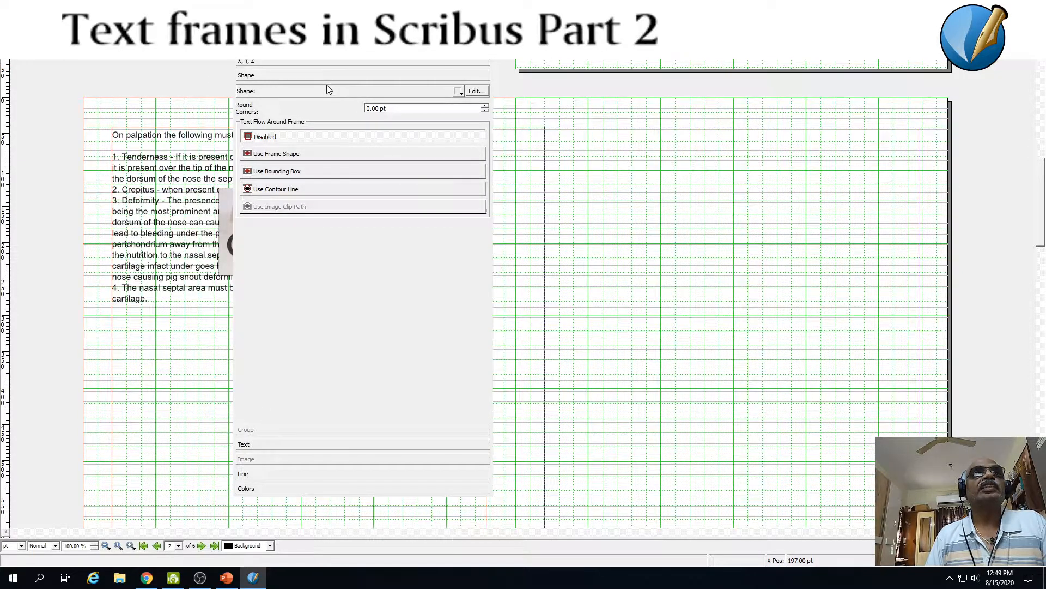
left_click(253, 156)
left_click_drag(340, 51, 629, 106)
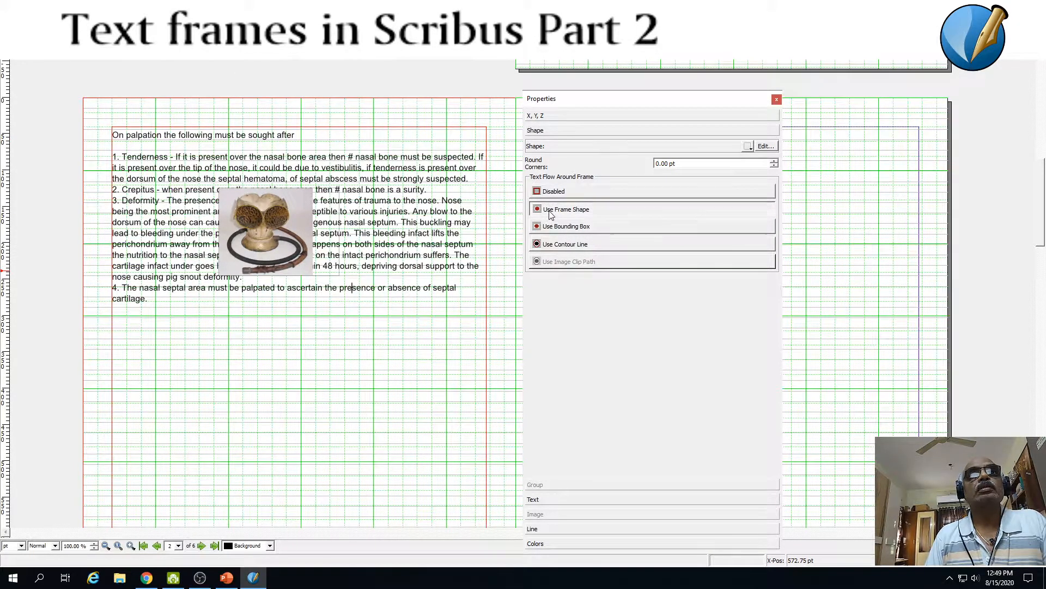
left_click(777, 99)
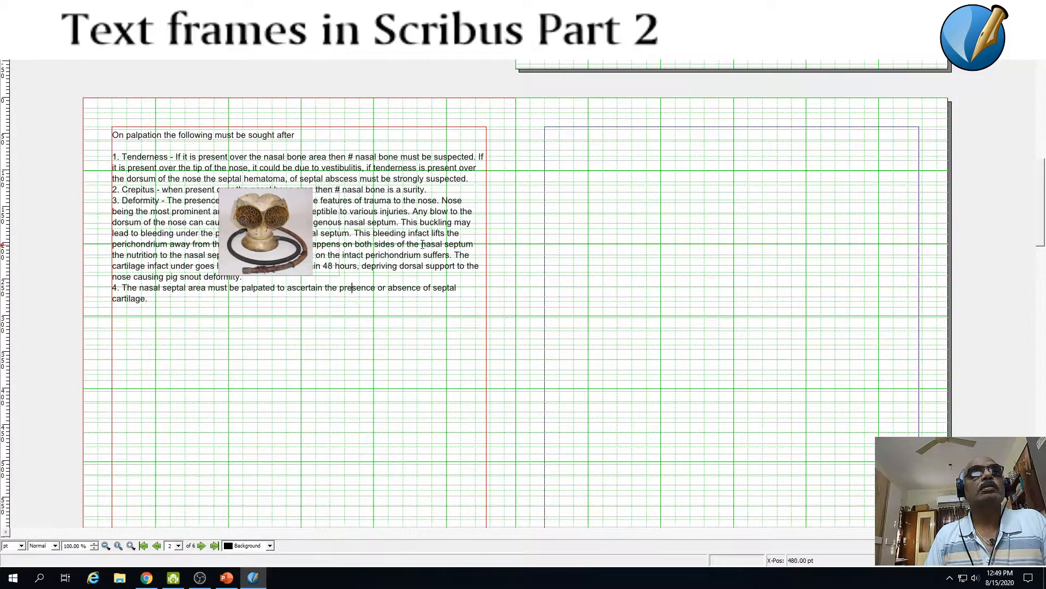
Try Use Bounding Box for the page 2 text frame's text flow, and settle on Use Contour Line
left_click(725, 257)
left_click(442, 245)
right_click(314, 179)
left_click(346, 392)
left_click(586, 229)
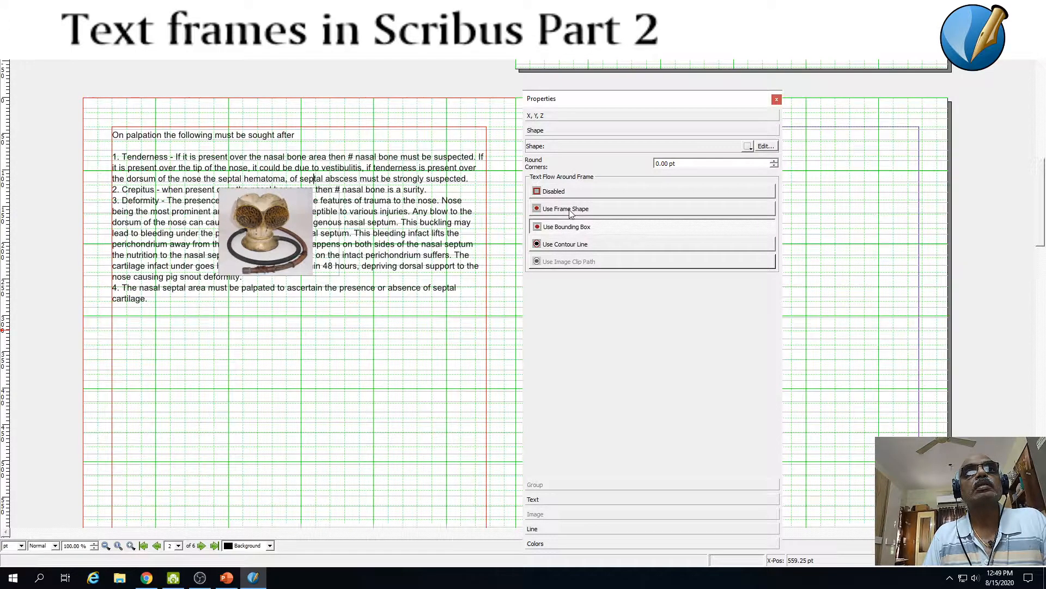
left_click(570, 249)
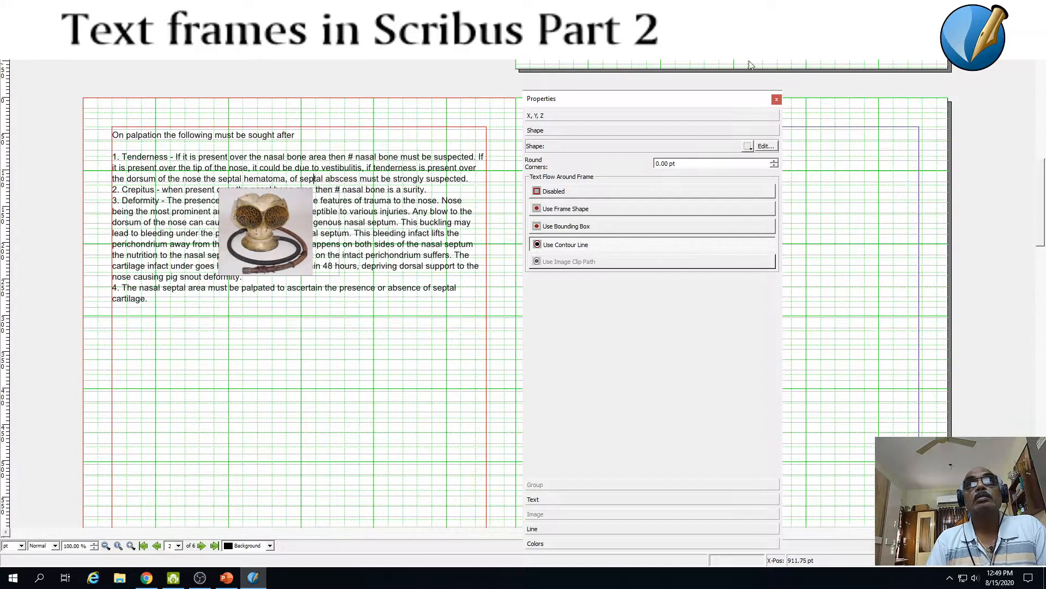
left_click(776, 100)
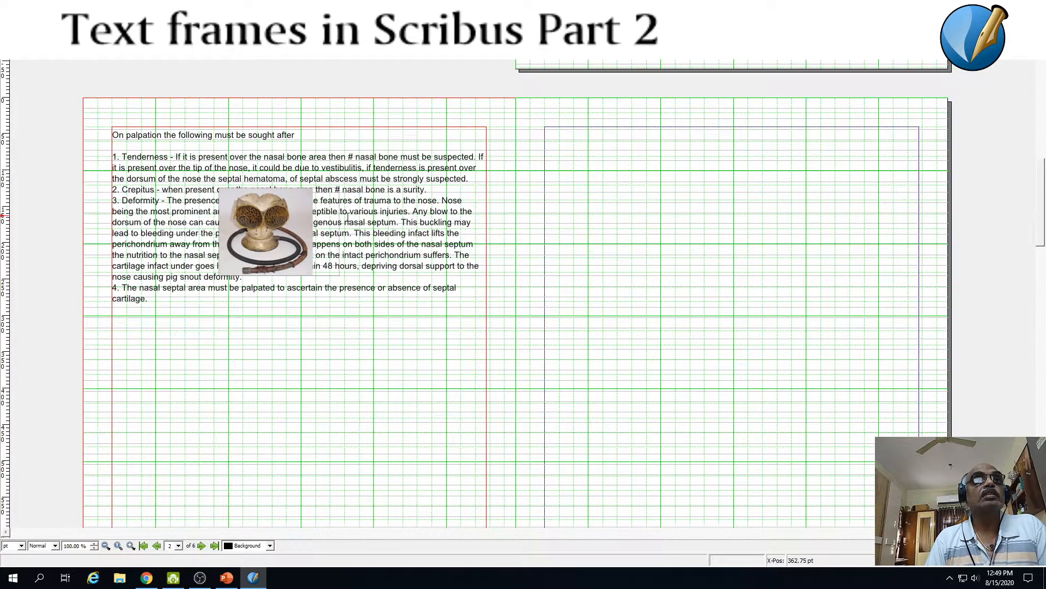
left_click_drag(347, 217, 411, 218)
left_click(752, 299)
double_click(360, 178)
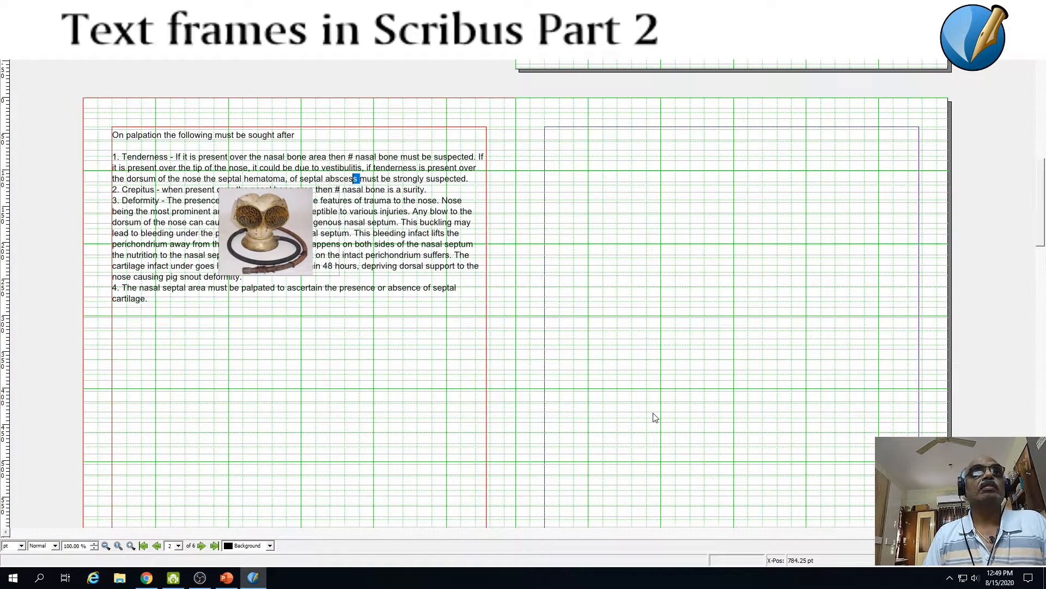
left_click(717, 283)
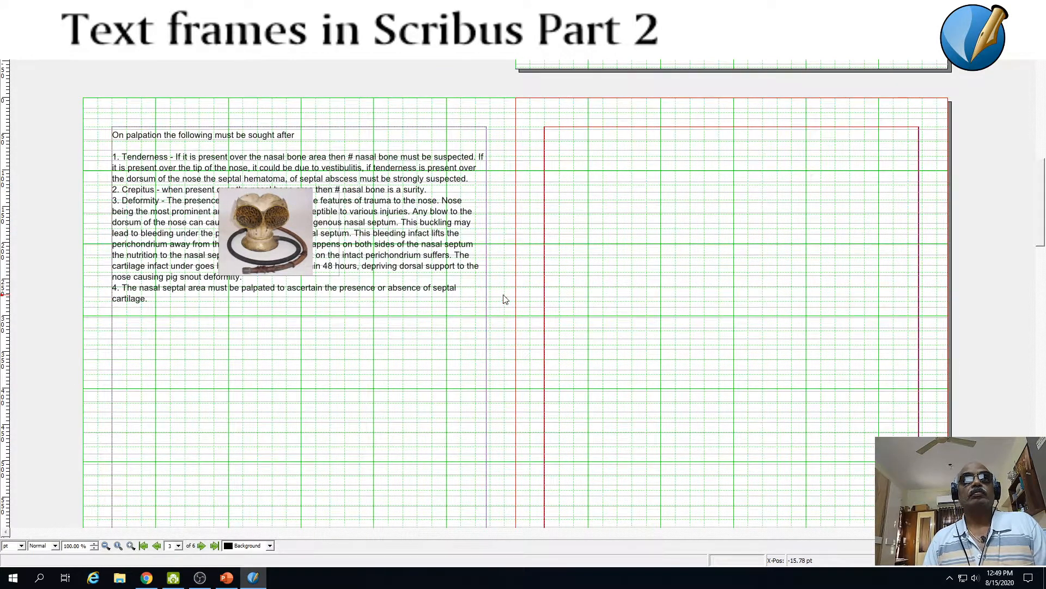
left_click(327, 264)
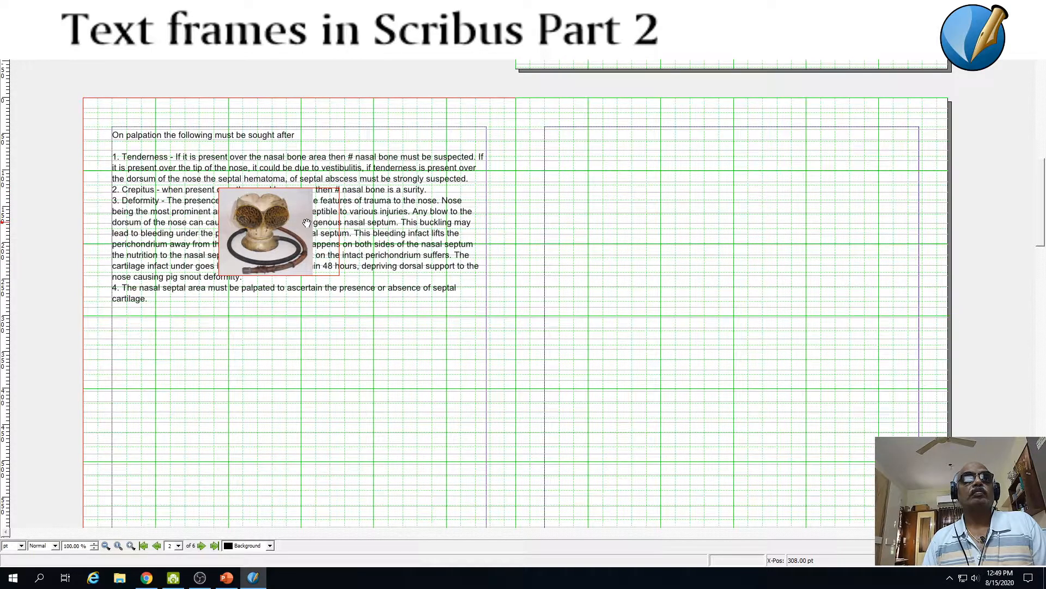
left_click(752, 277)
left_click(272, 236)
double_click(275, 233)
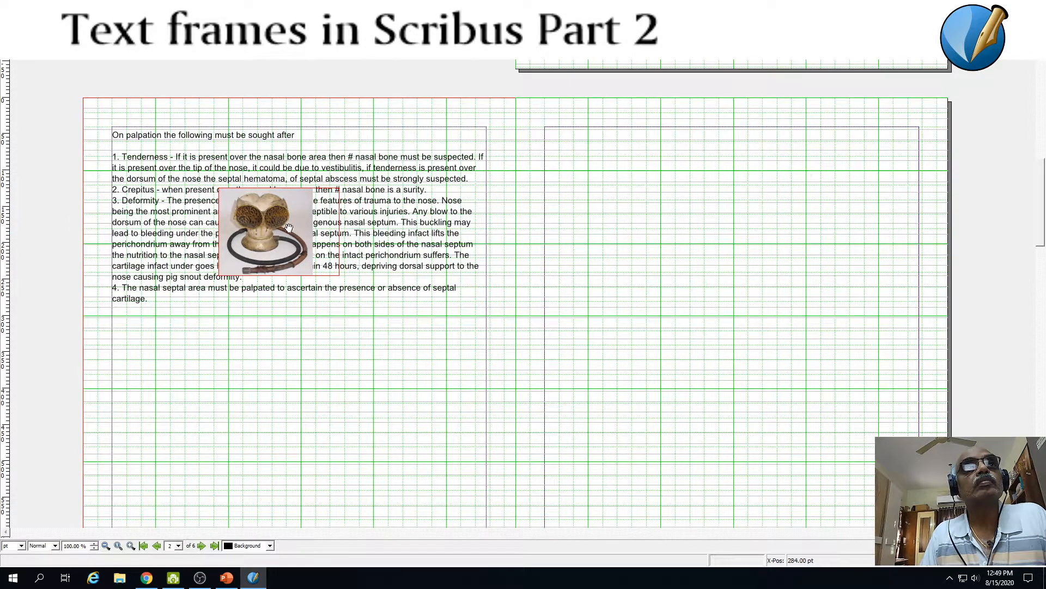
left_click_drag(219, 189, 269, 217)
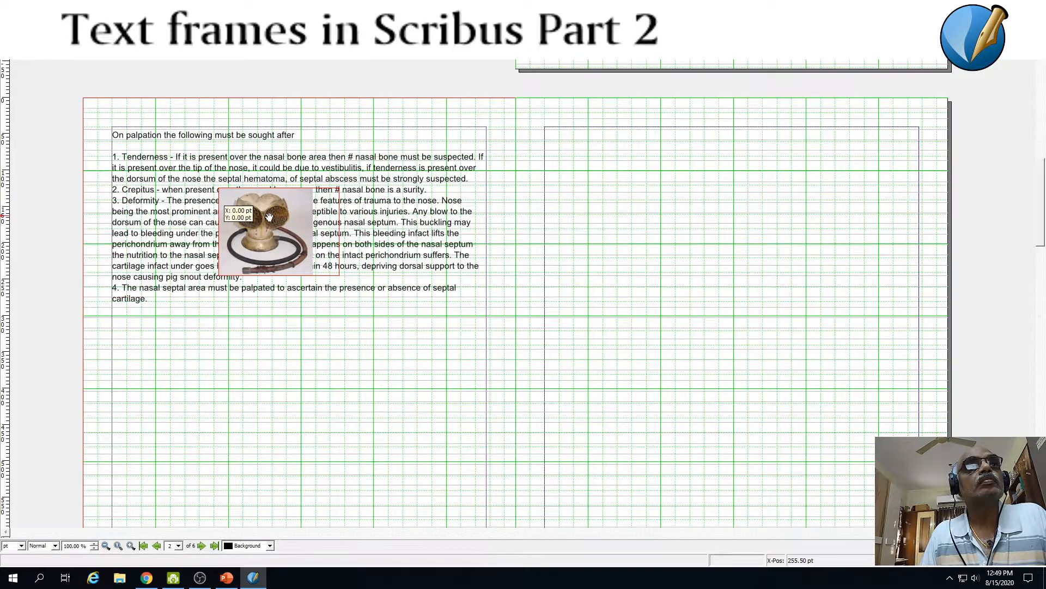
left_click(339, 192)
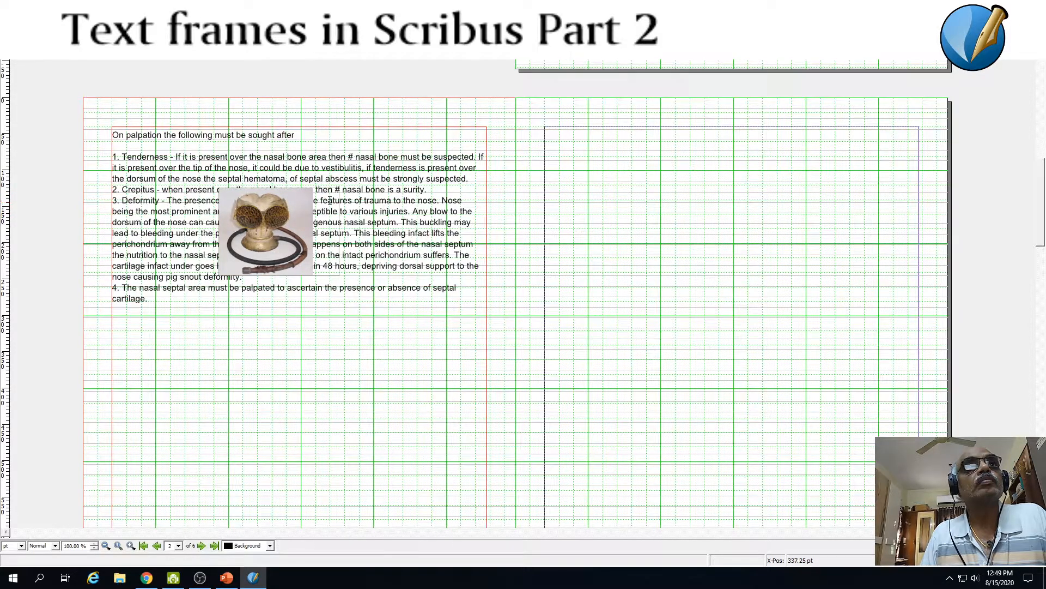
left_click(857, 357)
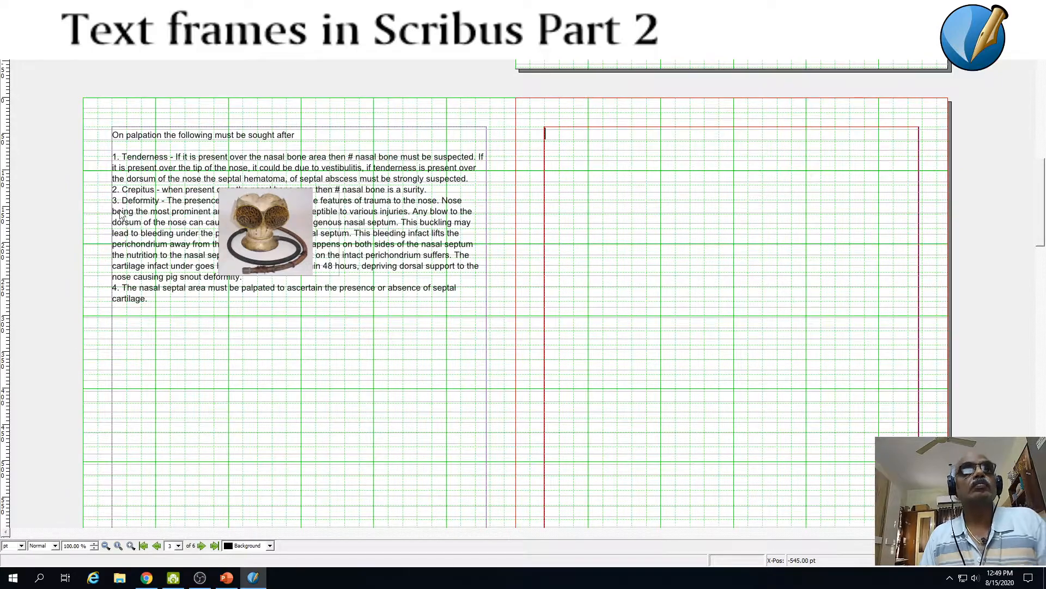
left_click(271, 251)
left_click(236, 315)
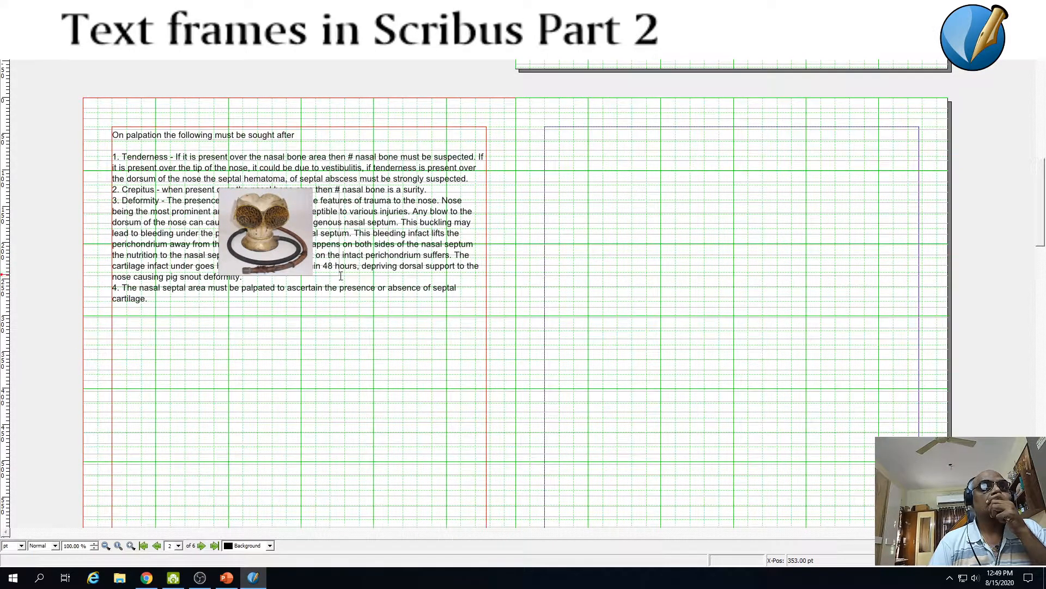
left_click(747, 308)
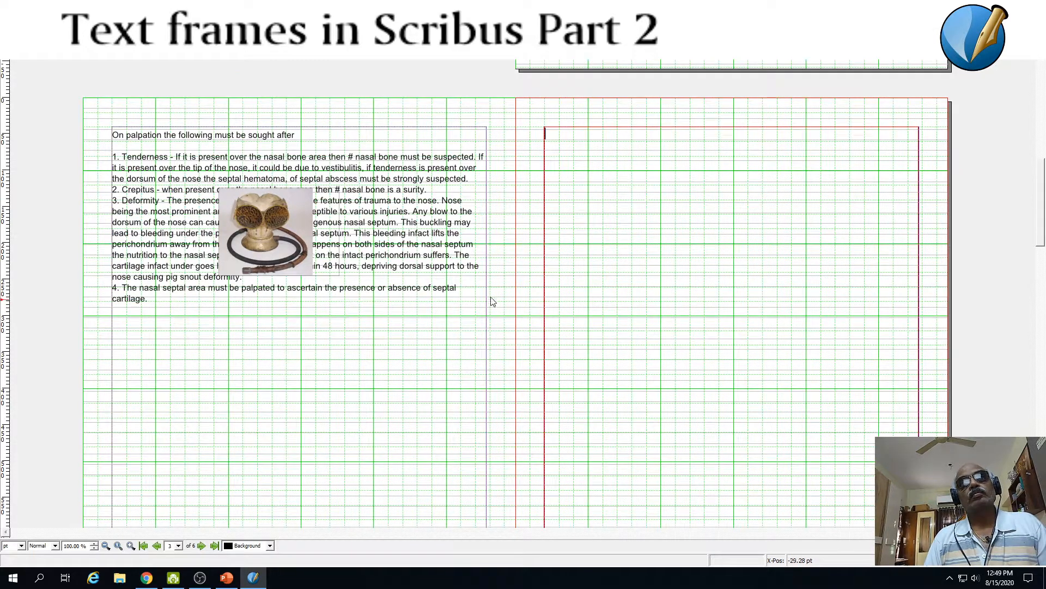
left_click(312, 192)
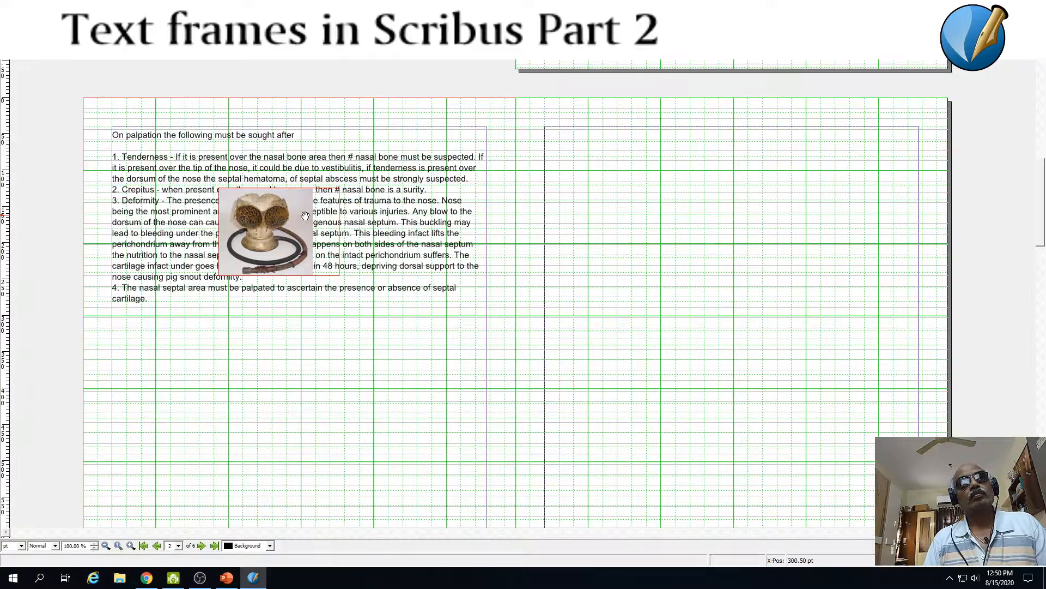
left_click(397, 256)
left_click(699, 347)
Make the page 2 text flow around the ear trumpet image with Use Frame Shape, and close the properties
left_click(273, 256)
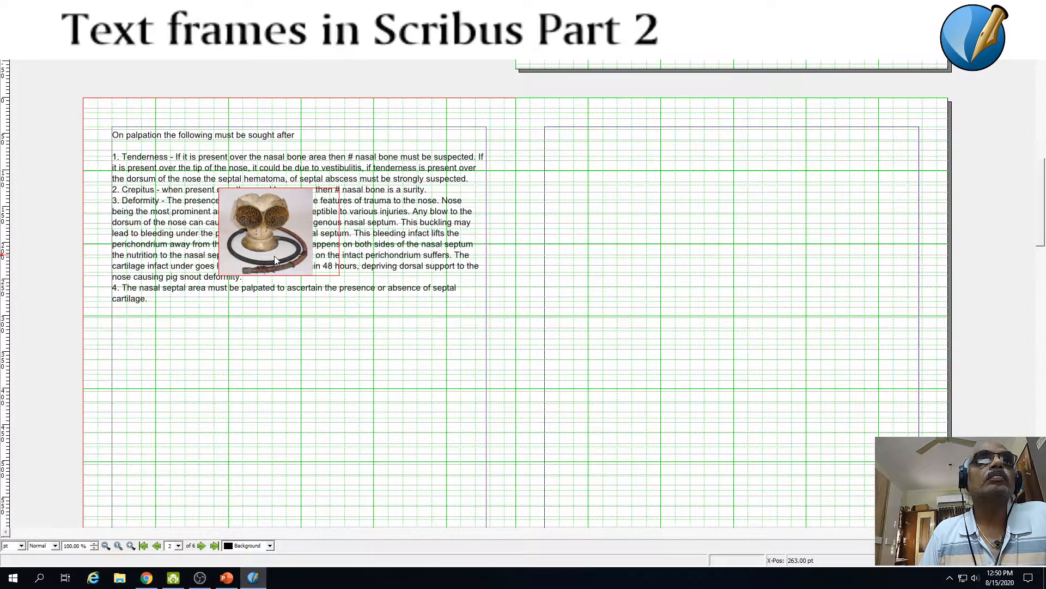
right_click(274, 256)
left_click(313, 478)
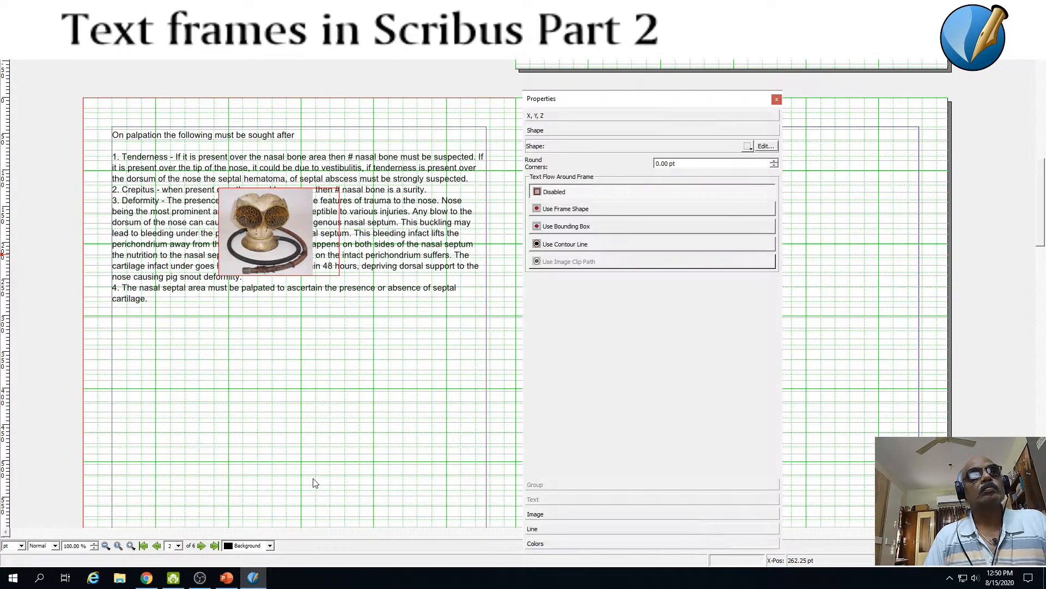
left_click(557, 213)
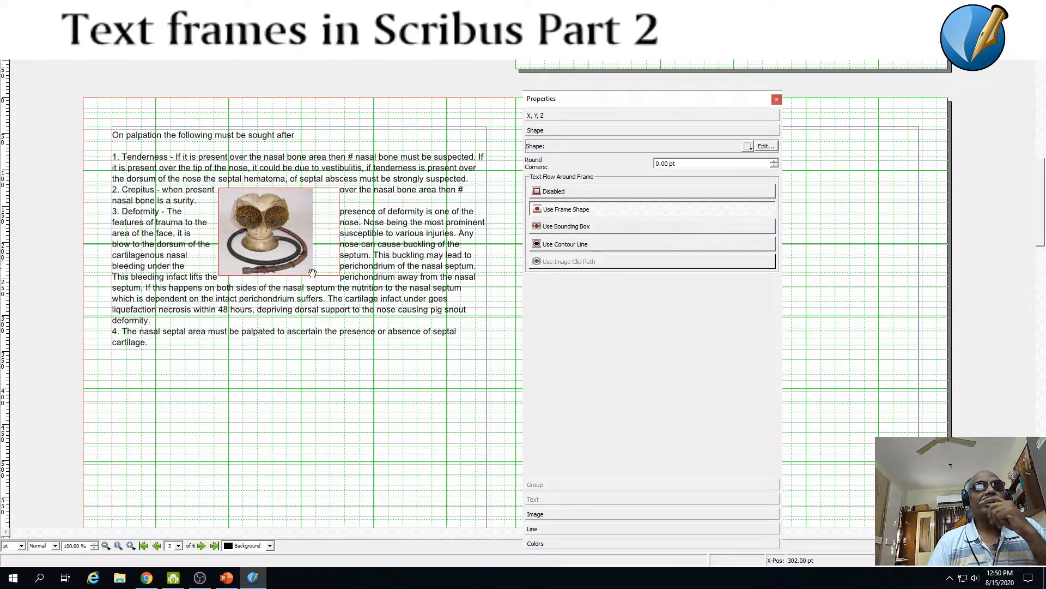
left_click(777, 100)
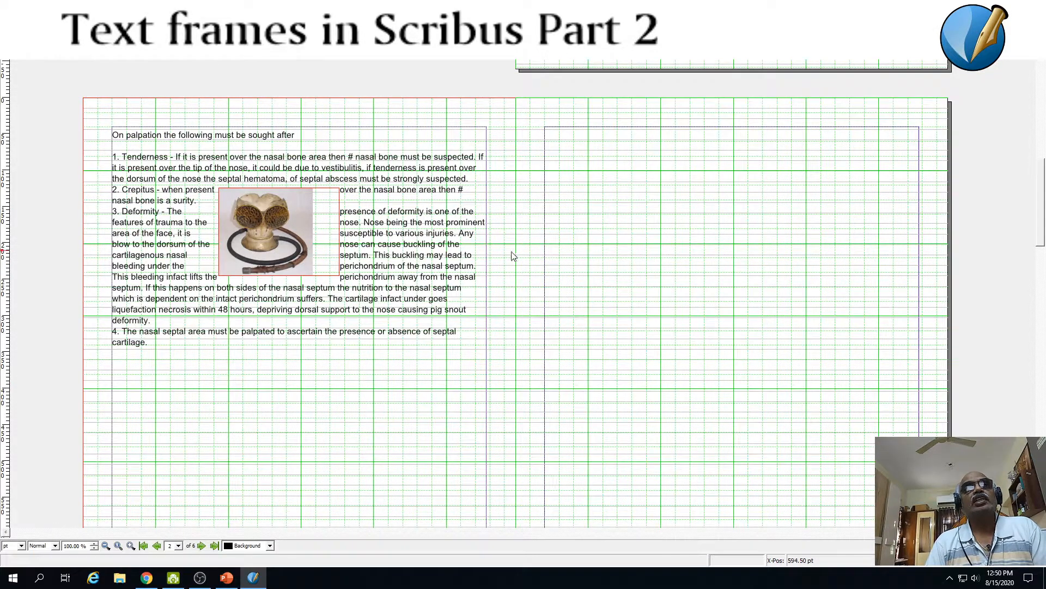
double_click(434, 233)
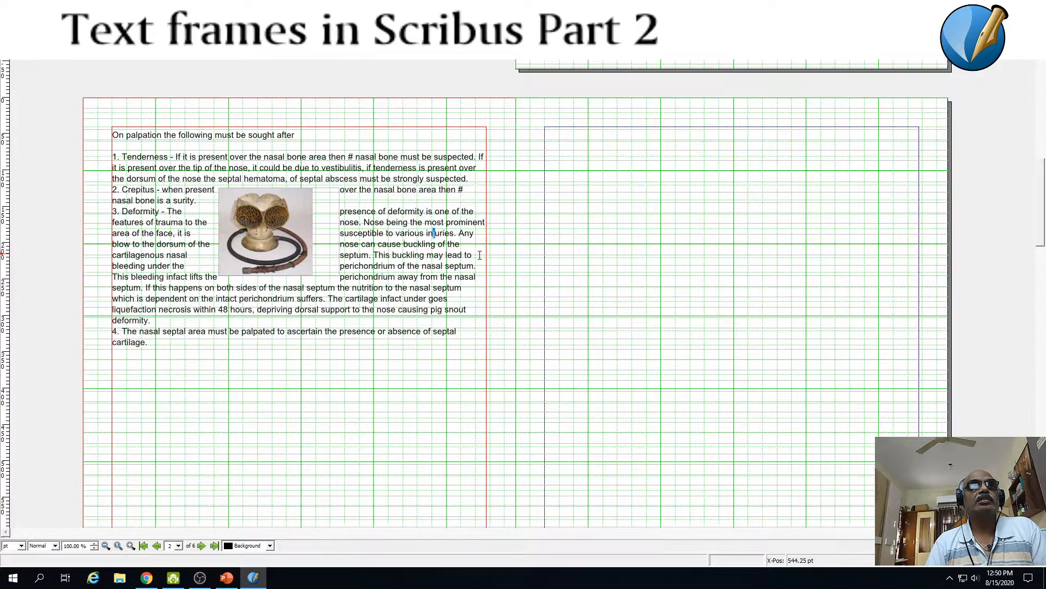
left_click(704, 267)
left_click(318, 278)
right_click(321, 294)
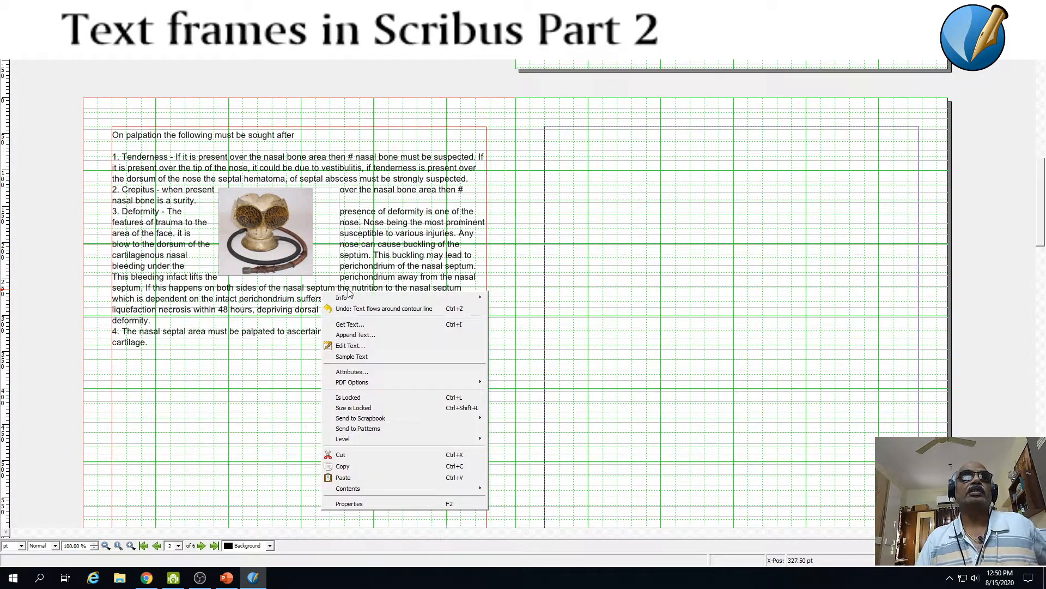
left_click(558, 248)
Try Use Contour Line and Use Bounding Box for text flow around the ear trumpet image, and return to Use Frame Shape
left_click(325, 244)
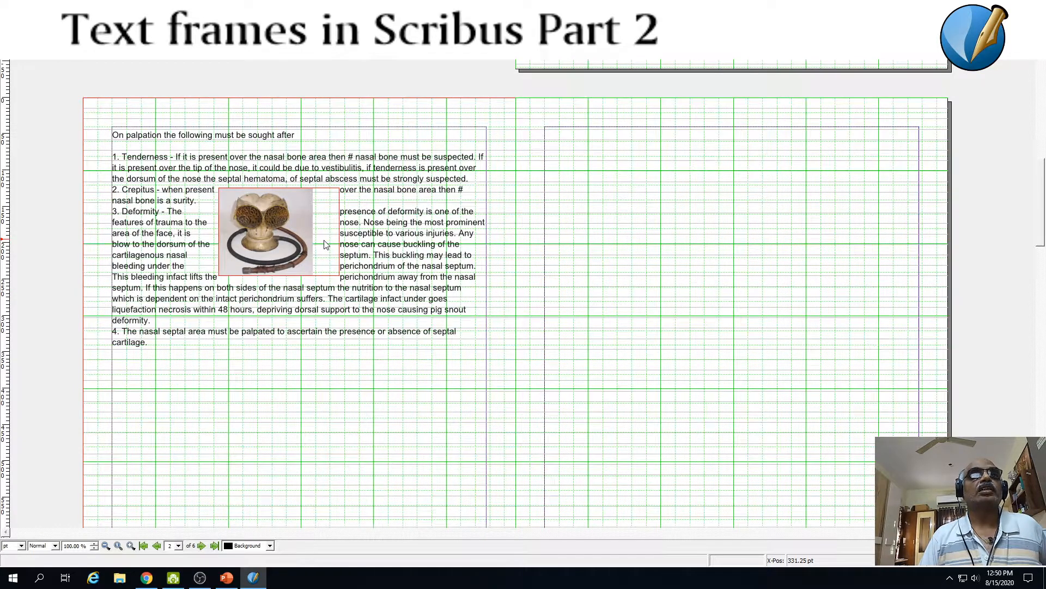
right_click(325, 244)
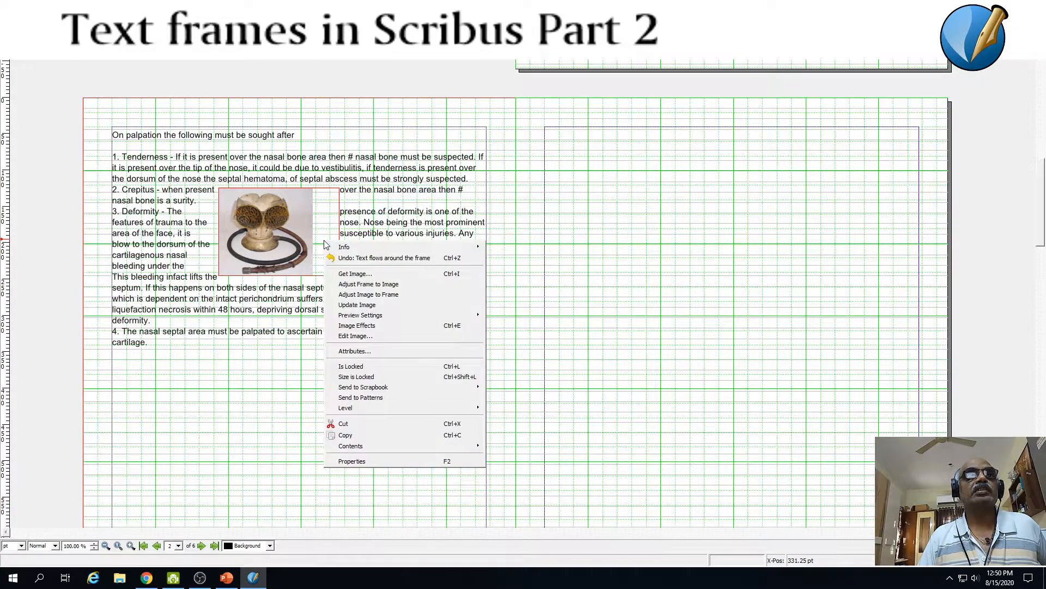
left_click(397, 462)
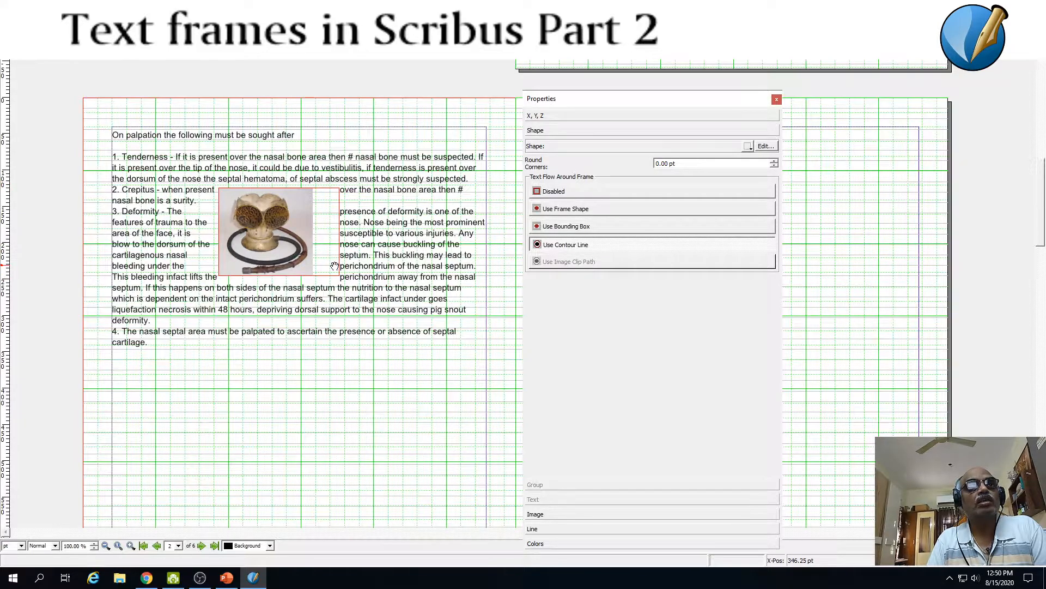
left_click(555, 228)
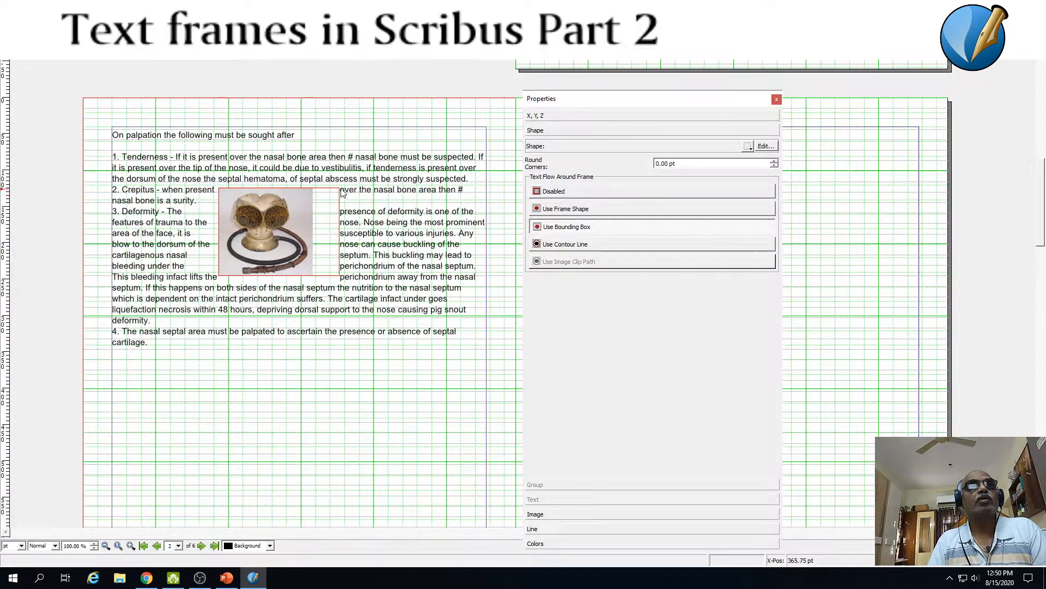
left_click(567, 209)
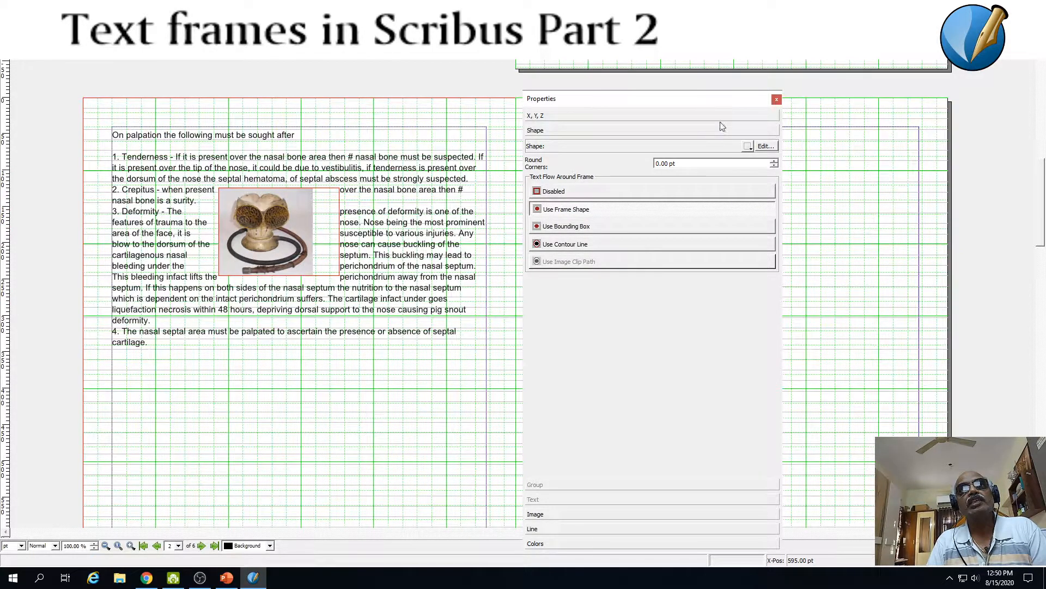
left_click(777, 99)
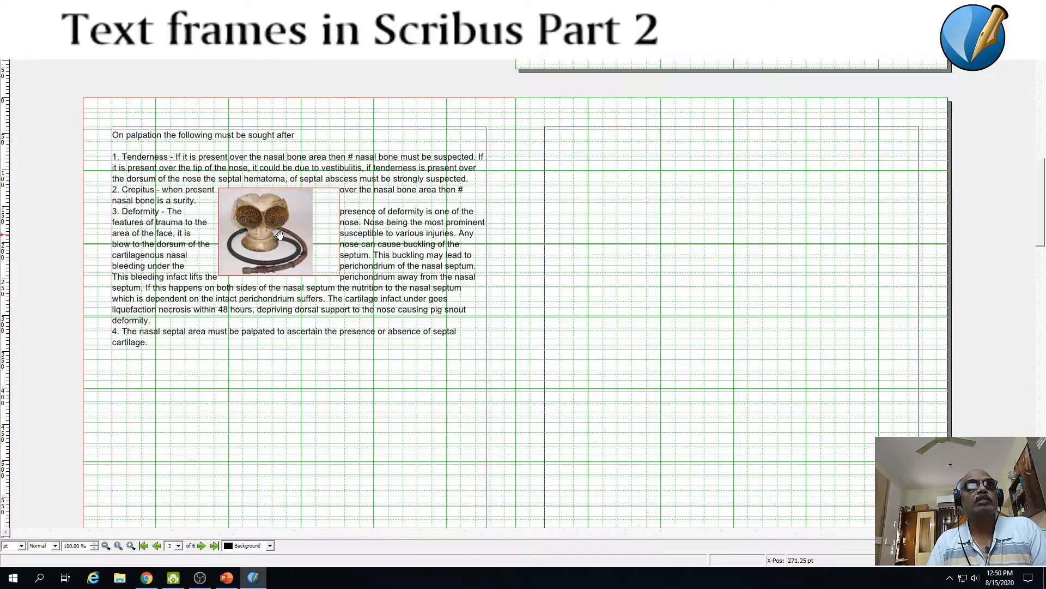
left_click(399, 203)
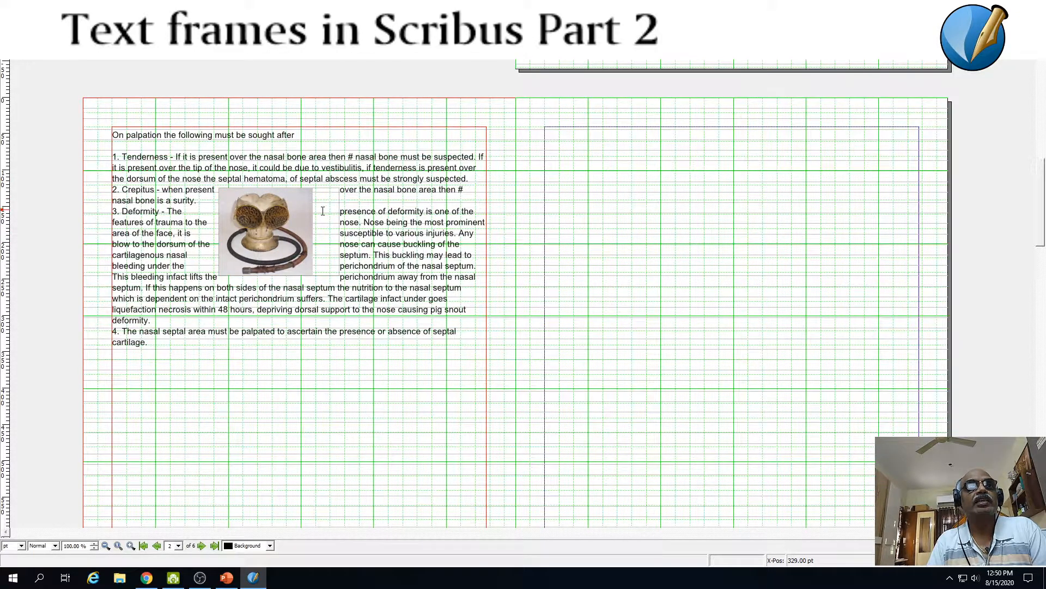
left_click(562, 184)
left_click(260, 212)
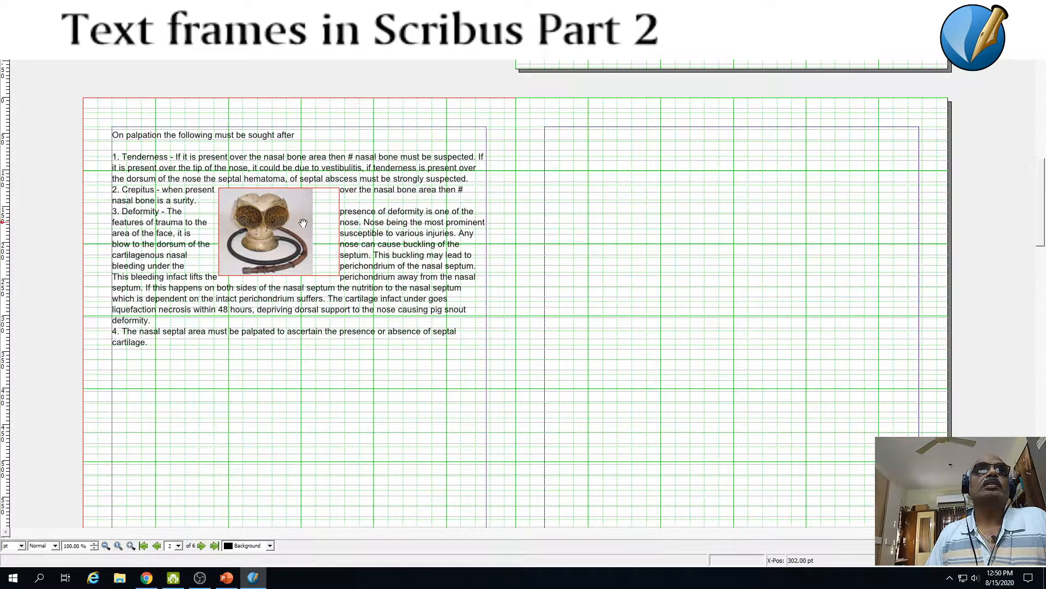
Set the page 2 text frame's text flow to Use Frame Shape, and close the properties
left_click(733, 499)
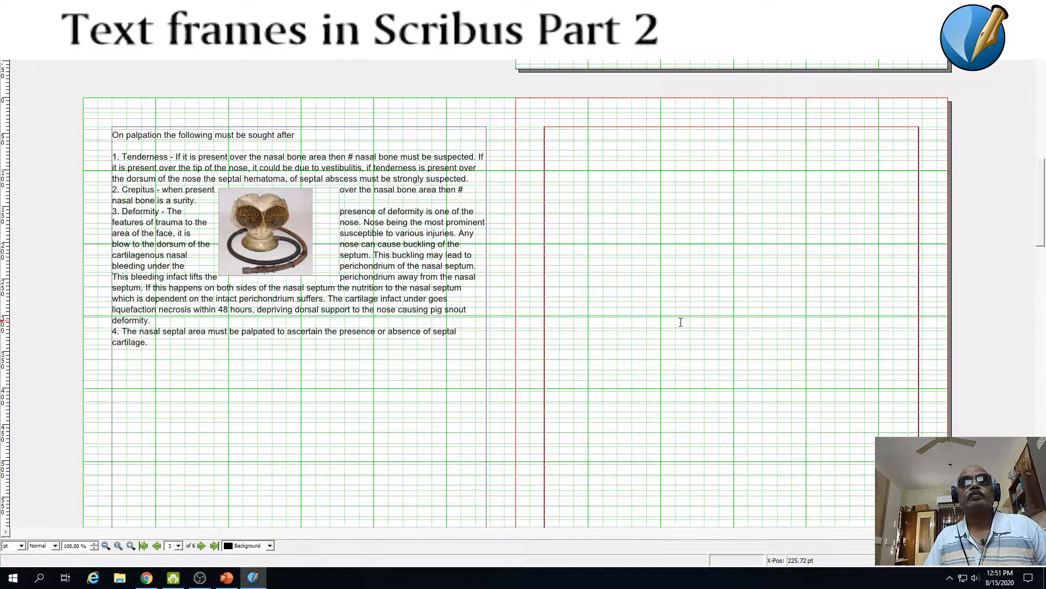
left_click(224, 215)
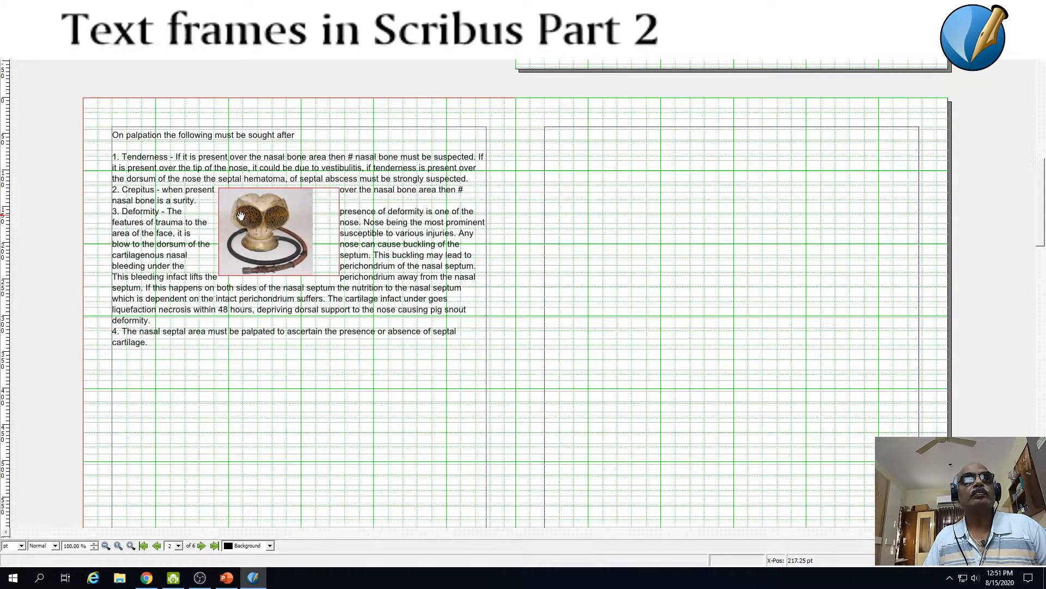
left_click(402, 265)
right_click(272, 262)
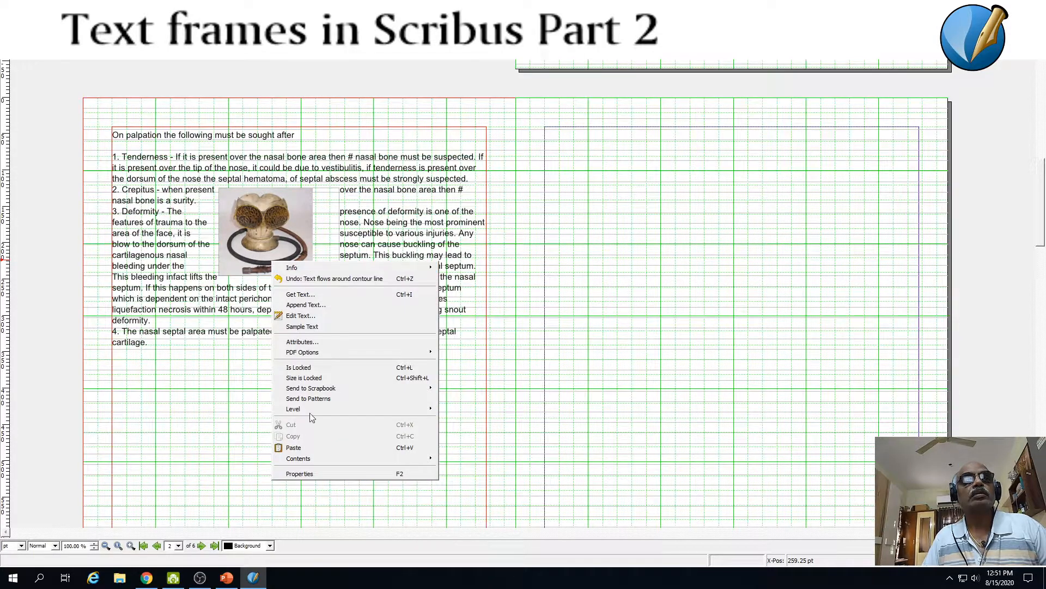
left_click(321, 474)
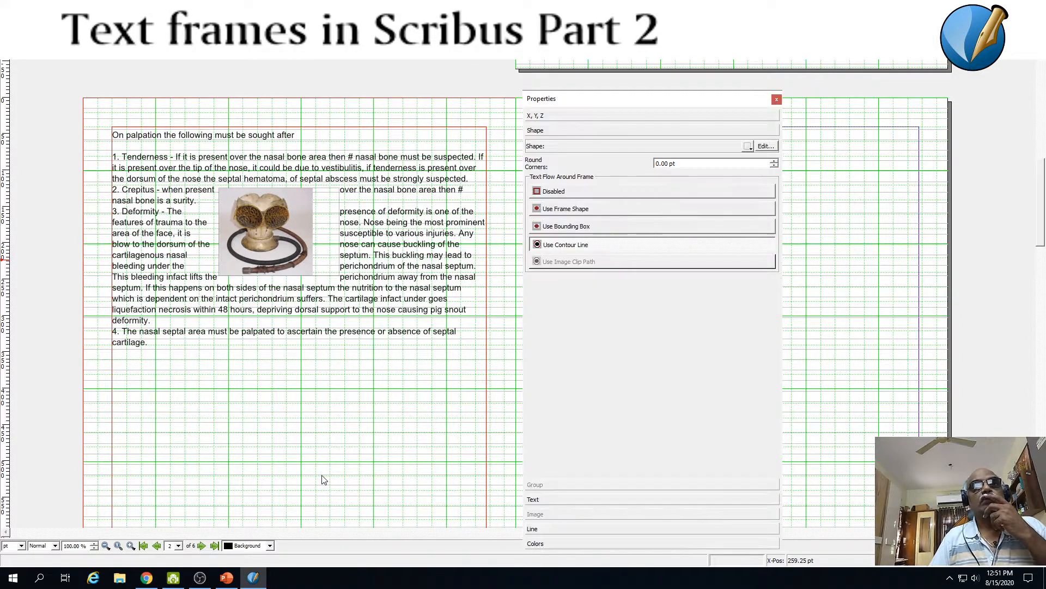
left_click(571, 211)
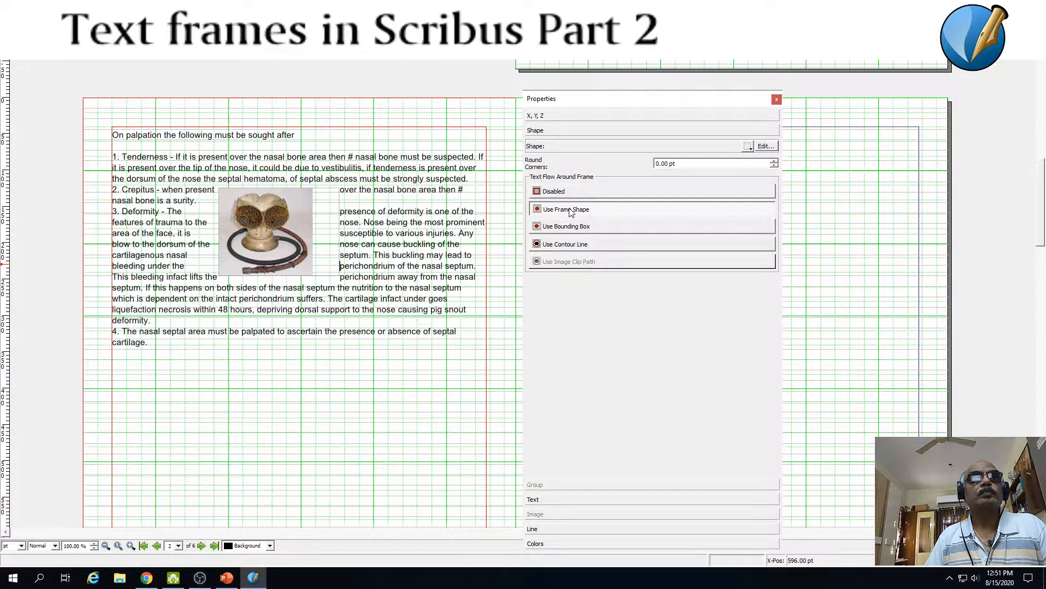
left_click(777, 99)
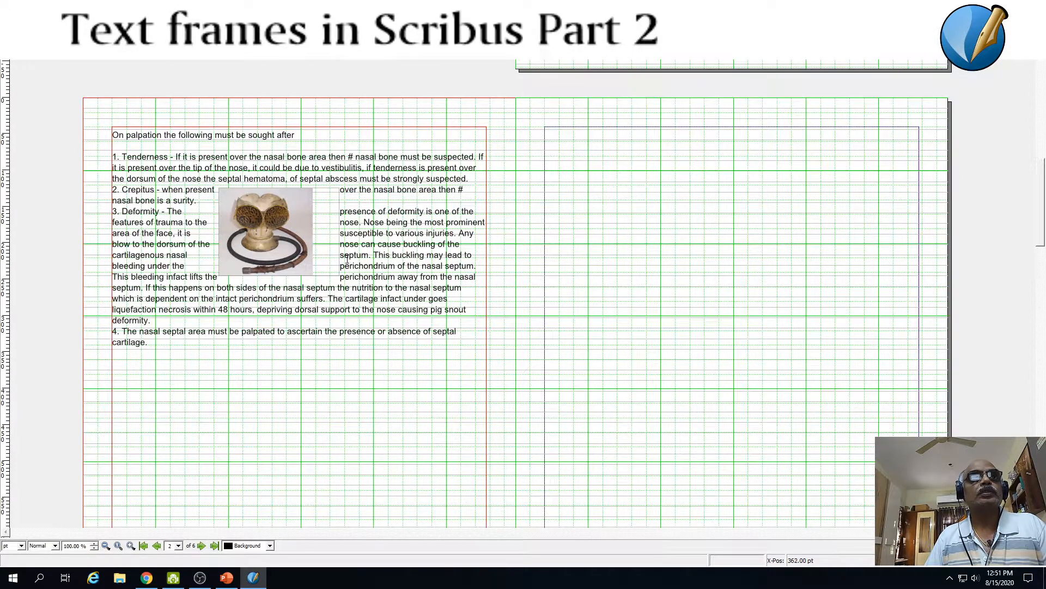
left_click(650, 327)
left_click(337, 169)
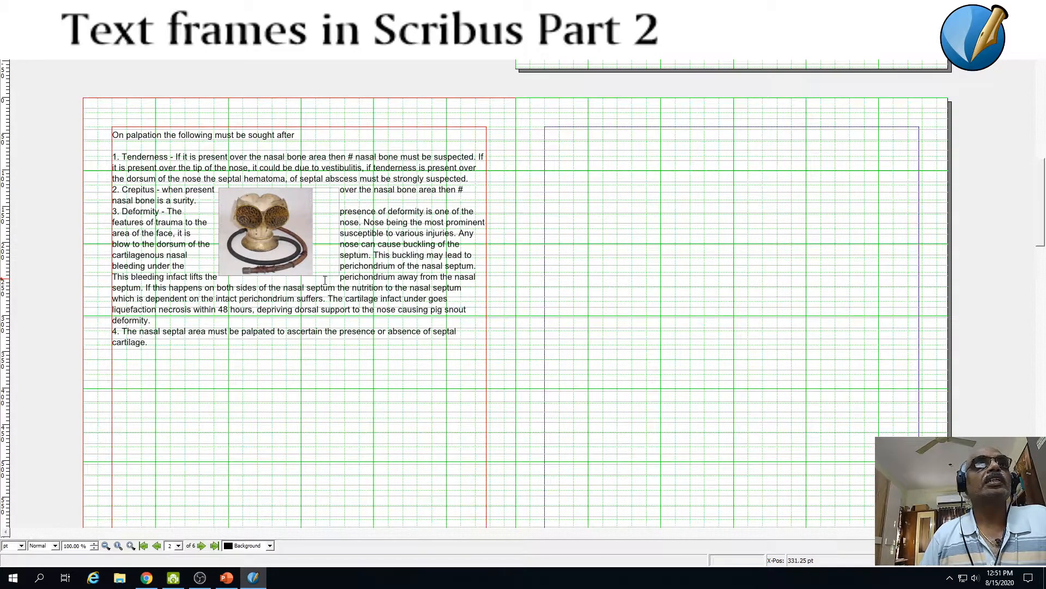
left_click(614, 255)
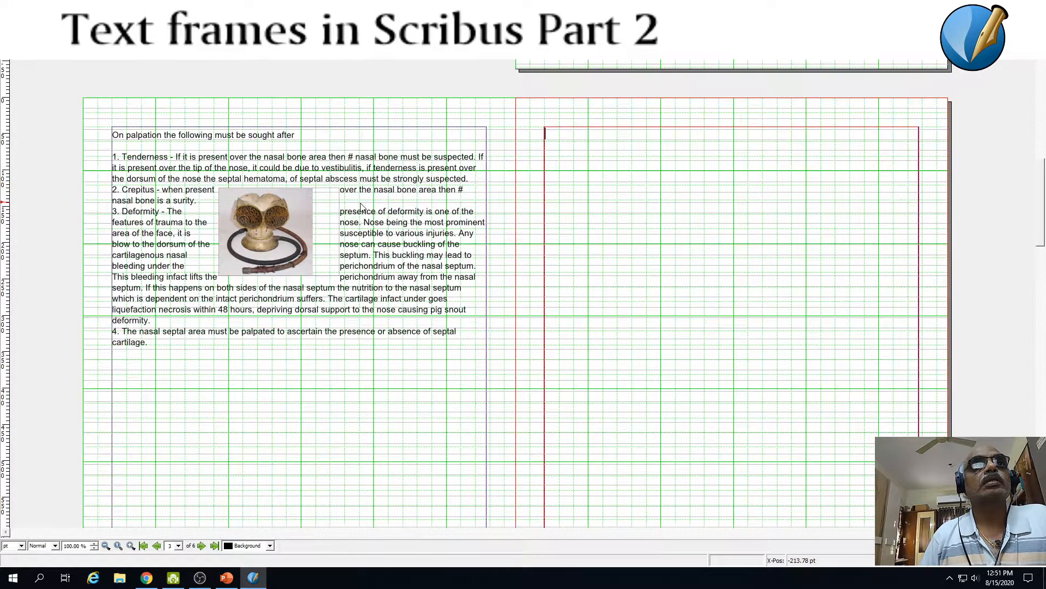
Undo the last text flow change on the ear trumpet image, and bring up the undo option for the page 2 text frame
left_click(336, 212)
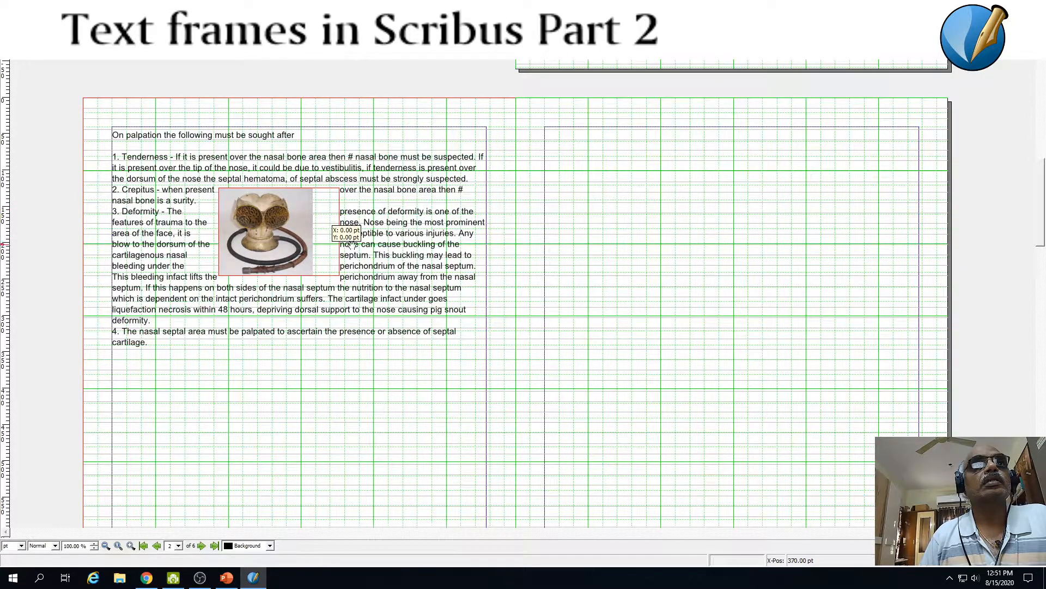
right_click(256, 199)
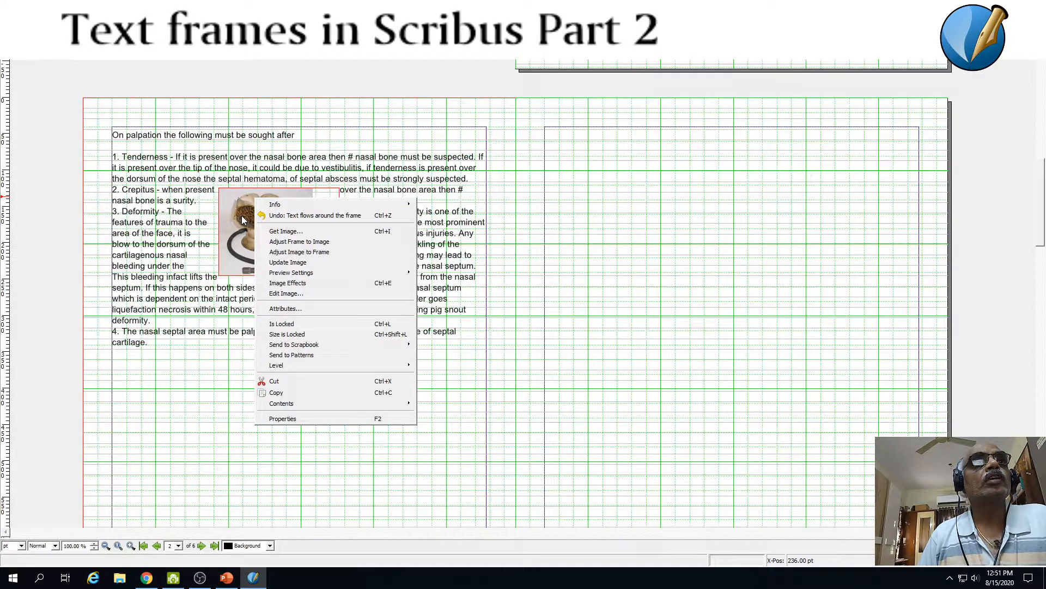
left_click(294, 217)
left_click(426, 240)
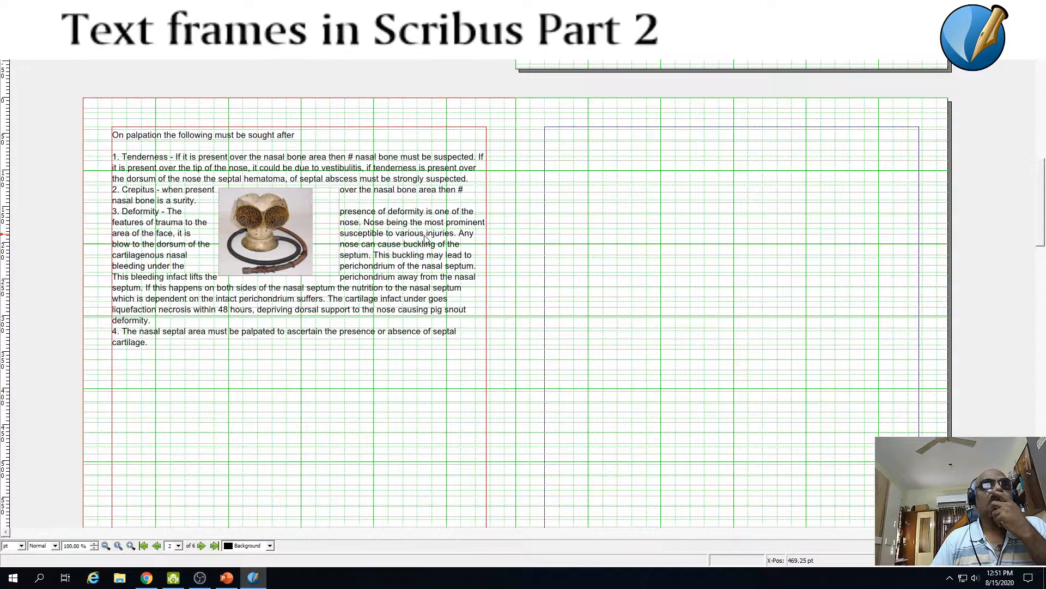
right_click(277, 235)
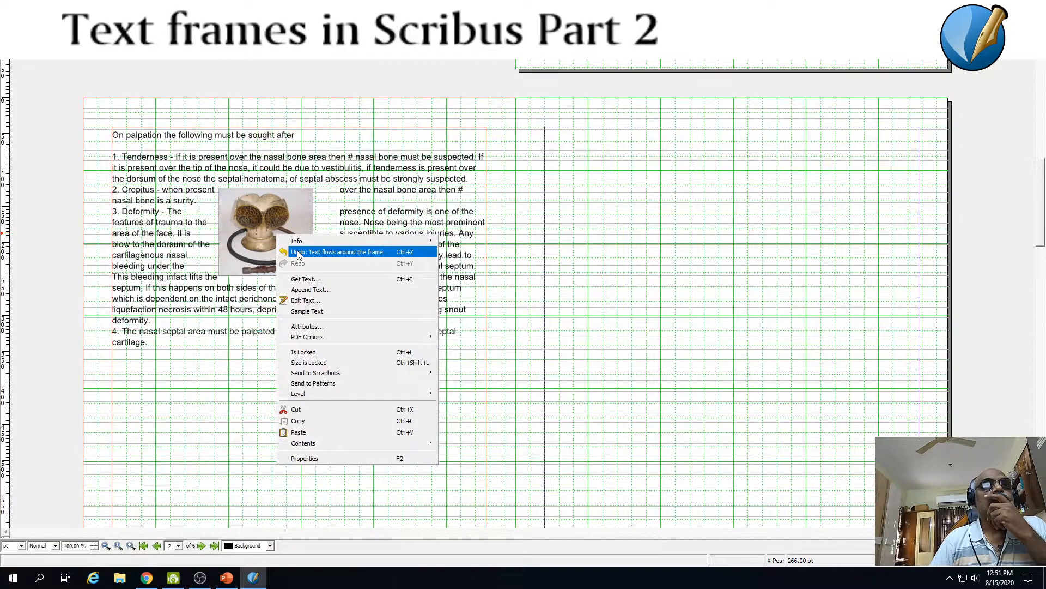